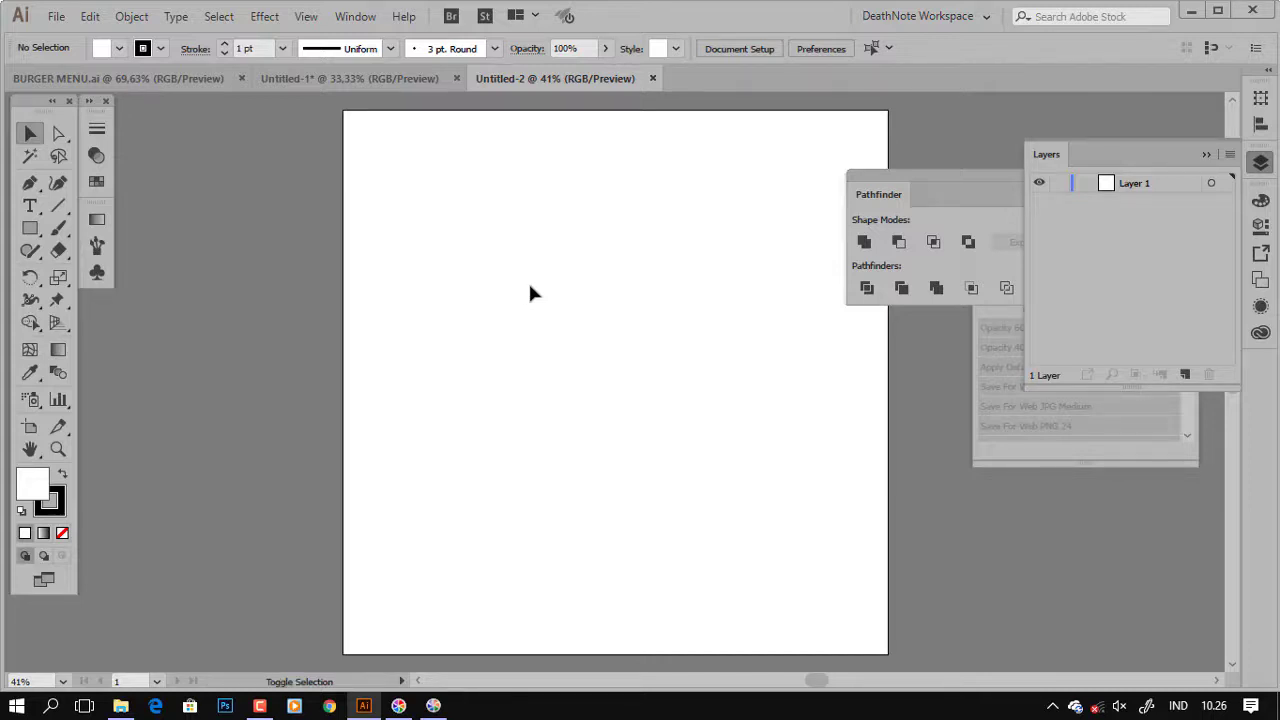
Check the artboard size and create a 50 cm x 50 cm square.
key(shift+o)
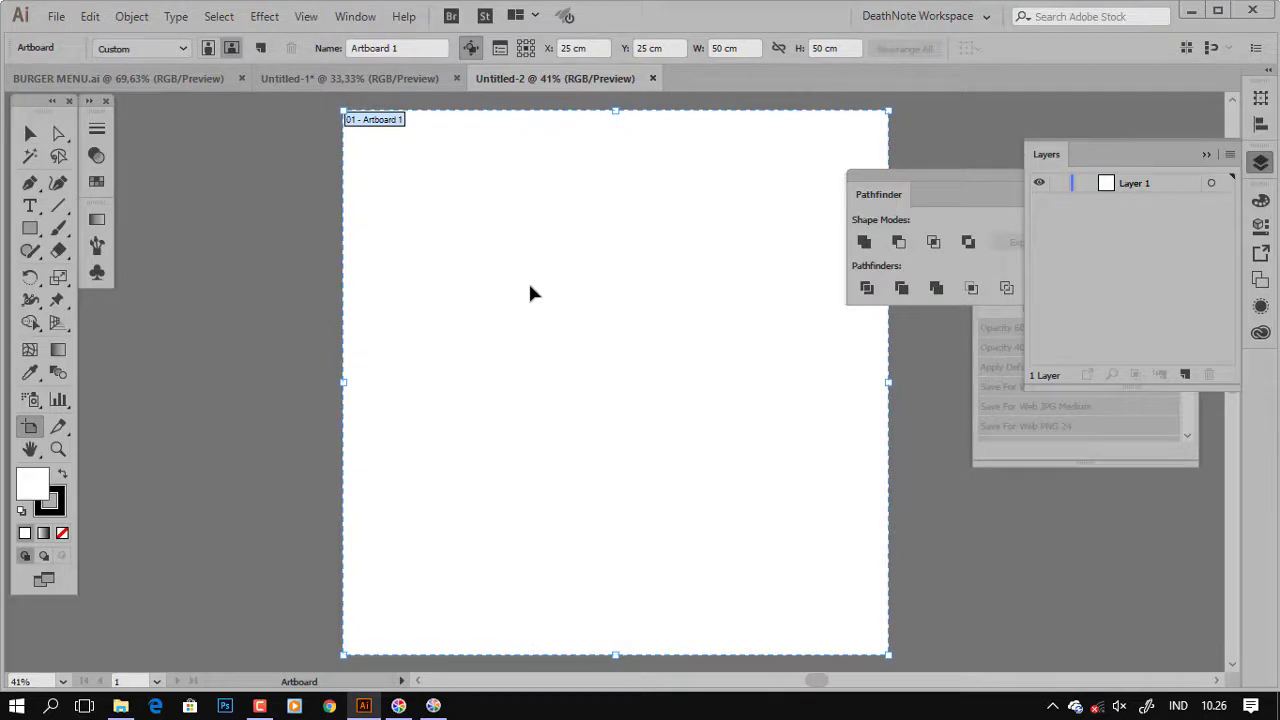
key(b)
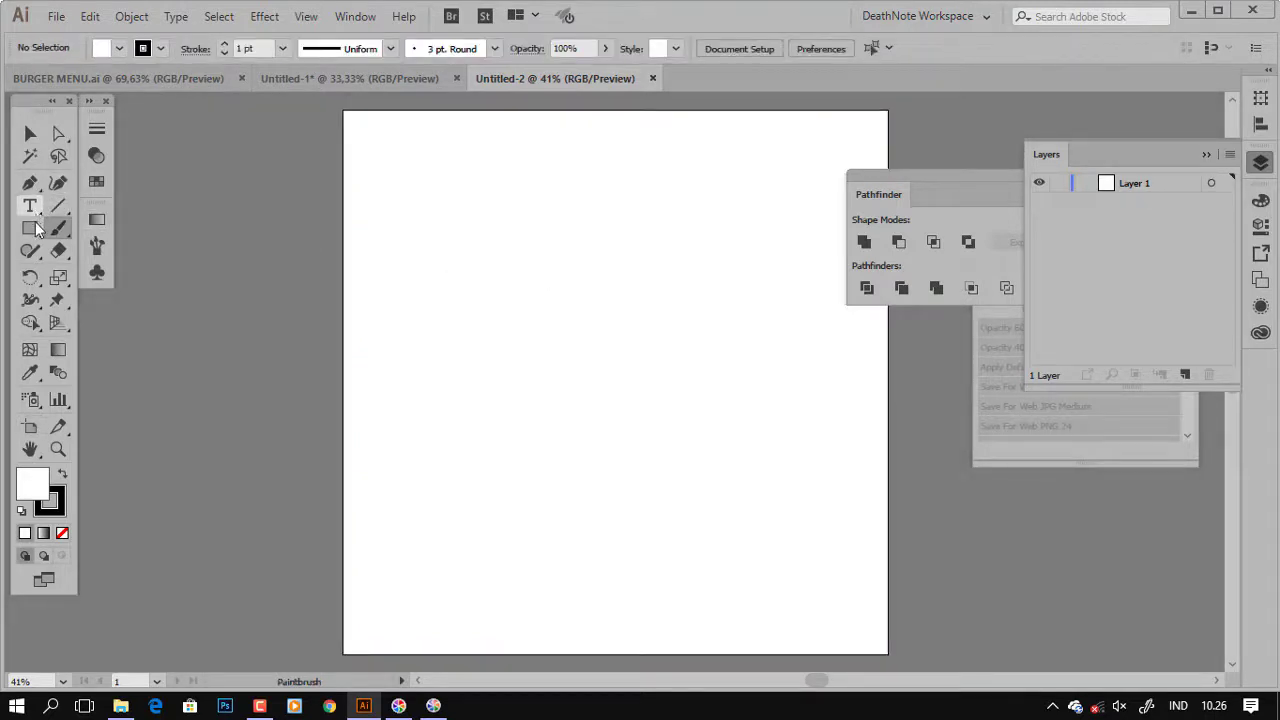
click(501, 212)
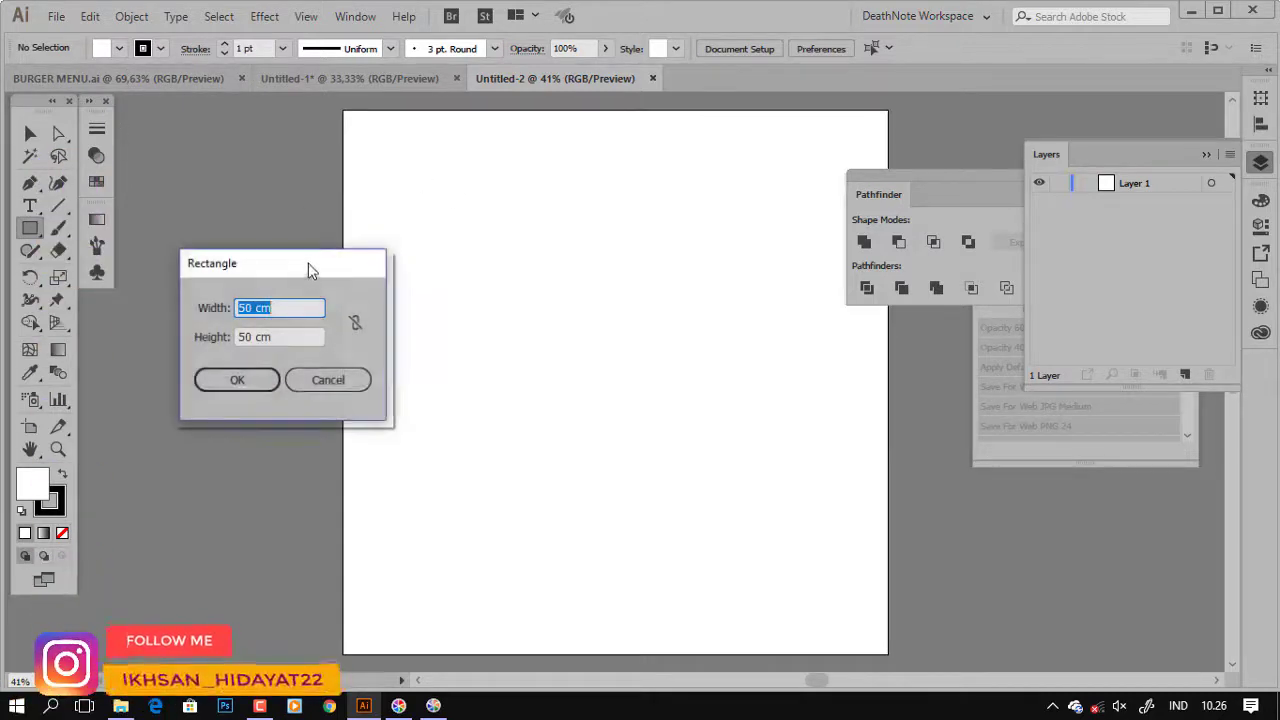
drag(308, 263, 654, 261)
click(577, 377)
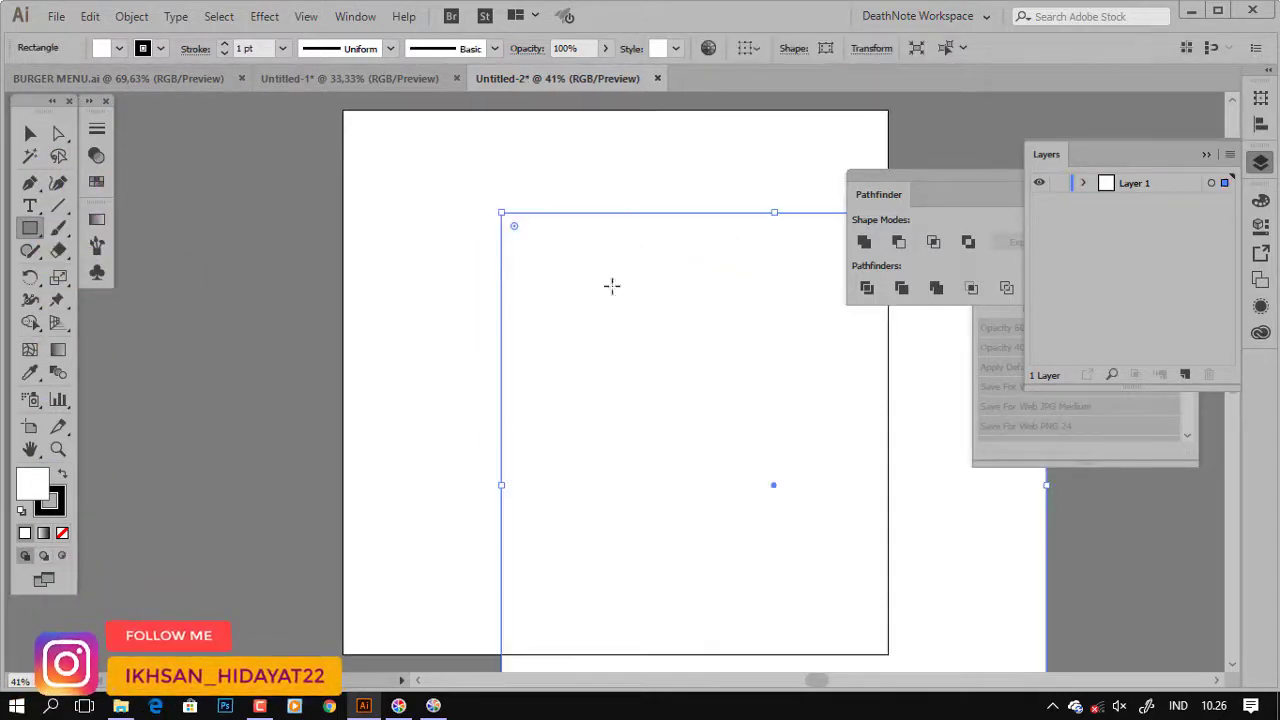
Make the square solid black with no stroke and move it toward the artboard.
click(119, 48)
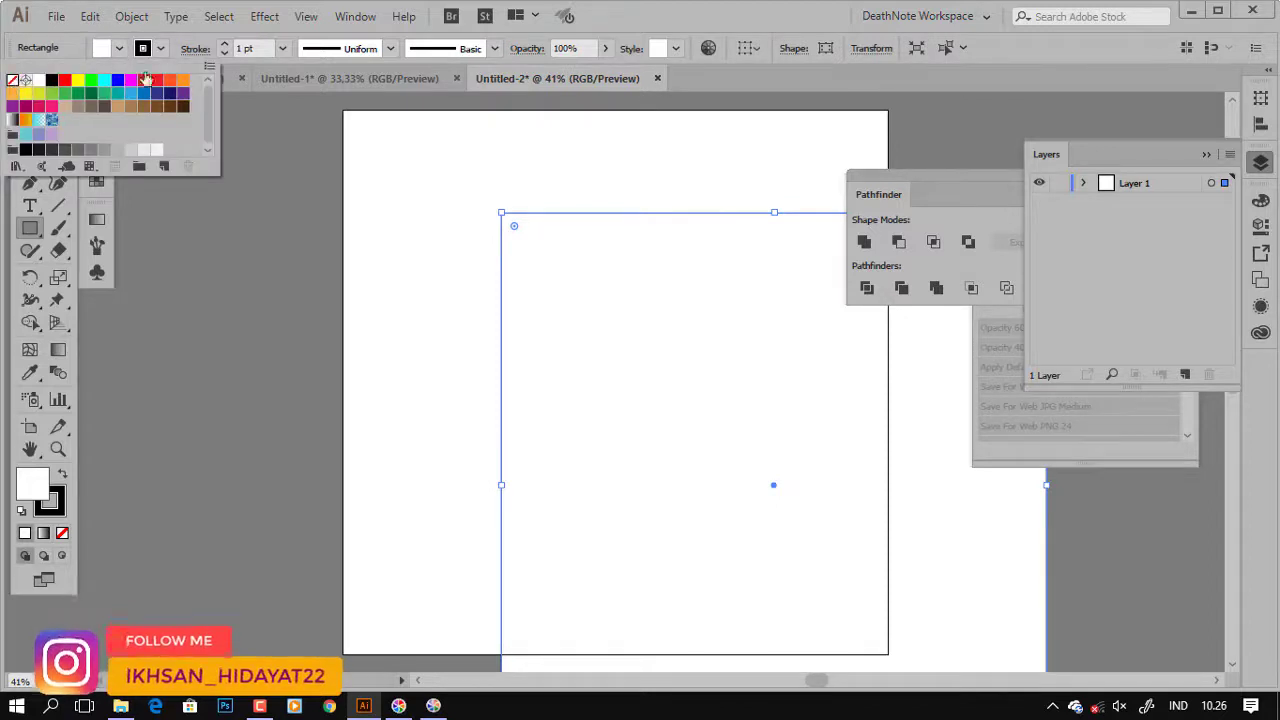
click(12, 79)
key(shift+x)
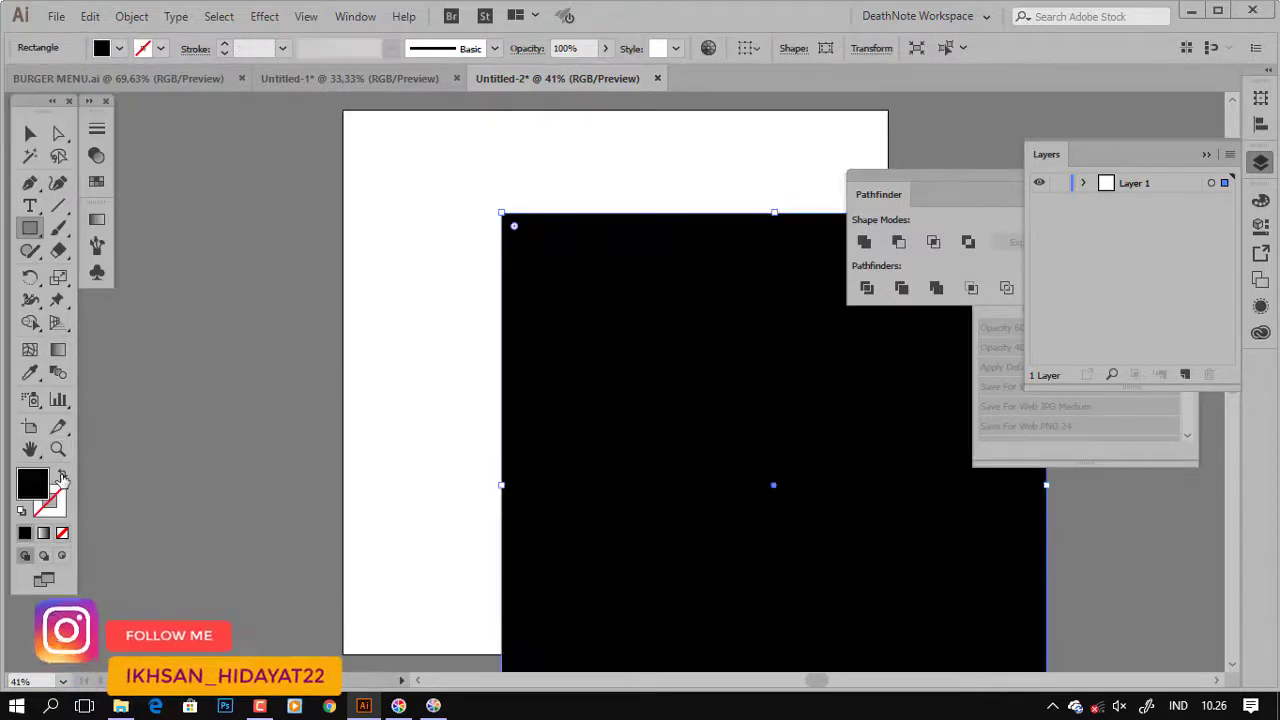
click(30, 133)
drag(651, 320, 501, 247)
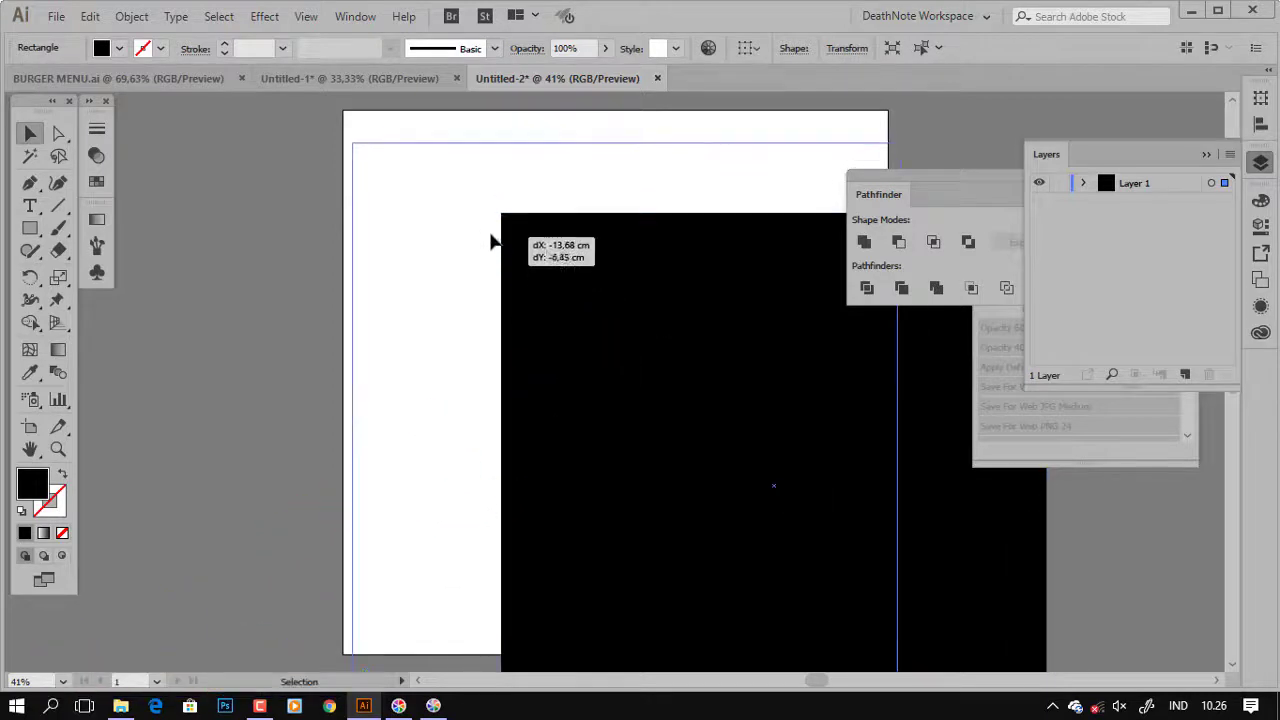
Align the black square to the artboard so it covers it completely.
click(1260, 123)
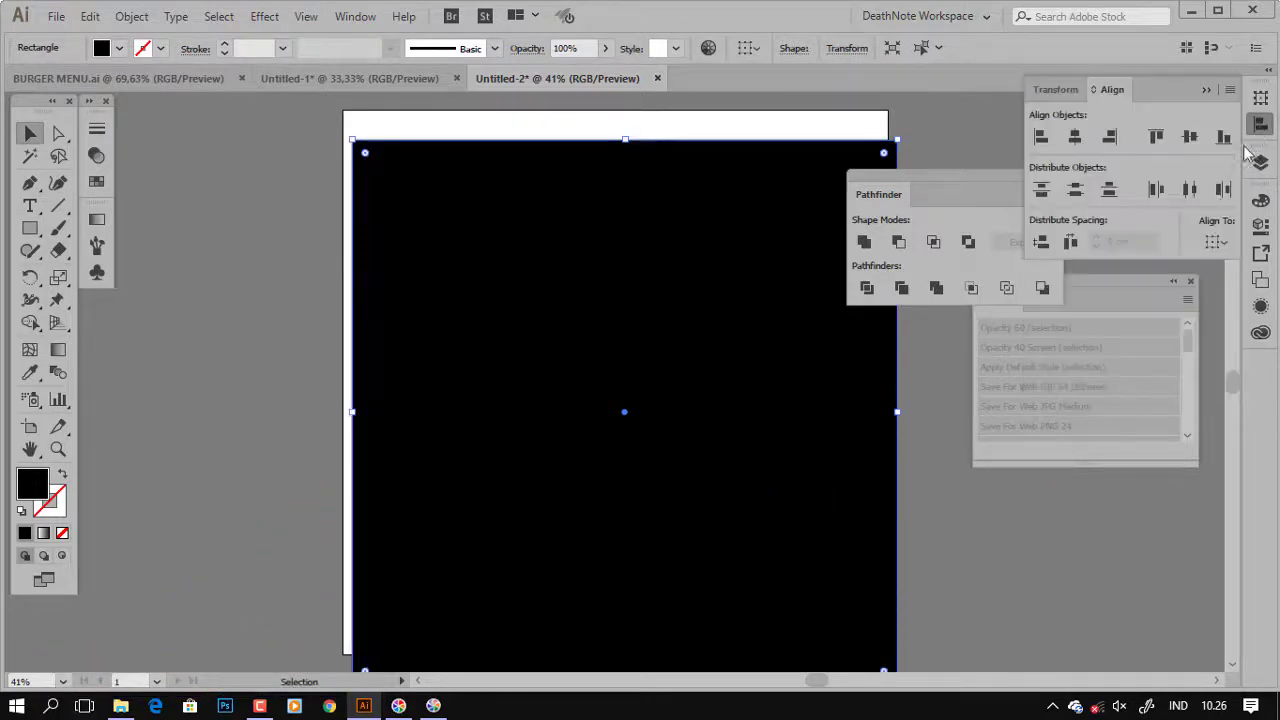
click(1215, 238)
click(1205, 303)
click(1190, 137)
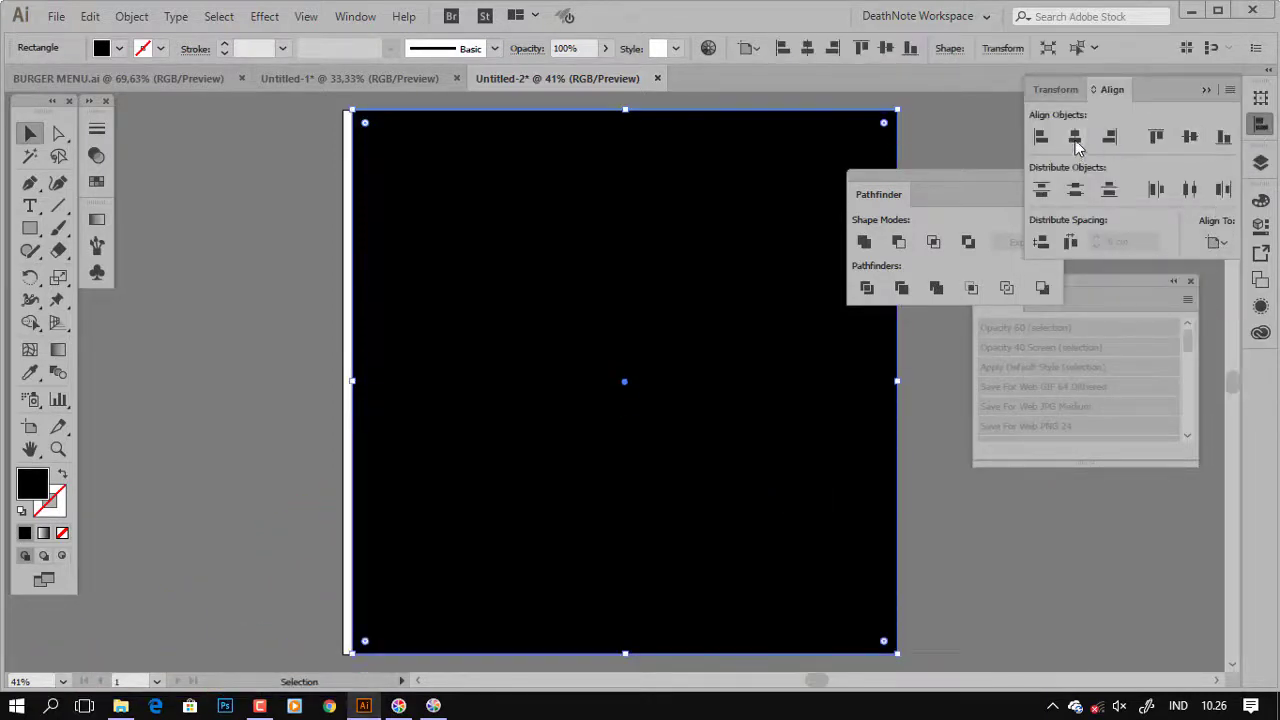
click(1075, 138)
click(230, 300)
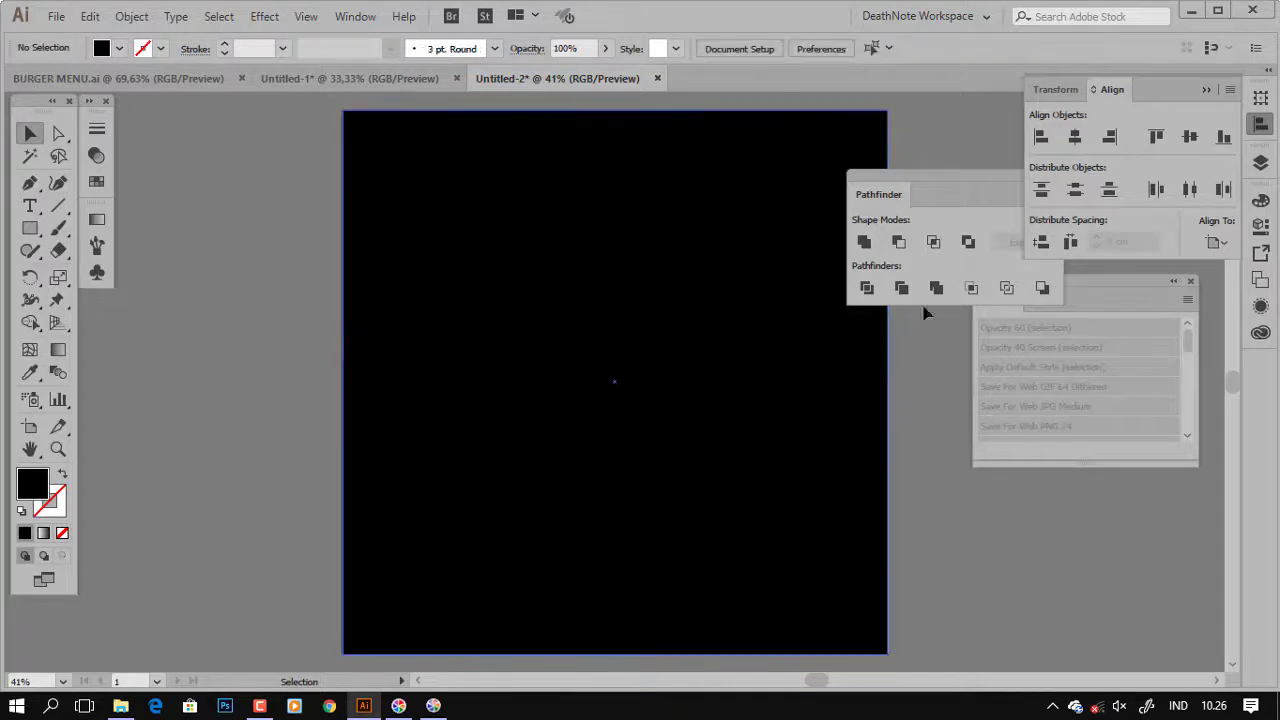
click(1260, 162)
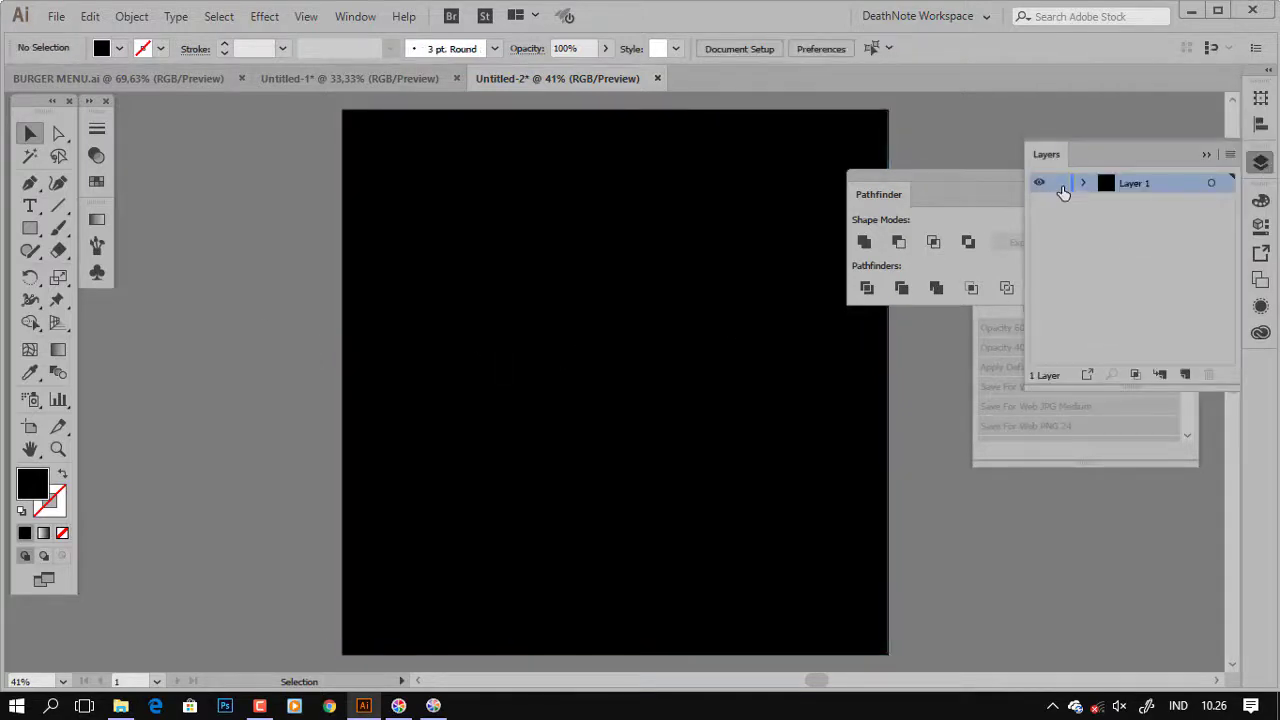
Switch the Layers panel to large row thumbnails and add a new layer above the background.
click(1230, 156)
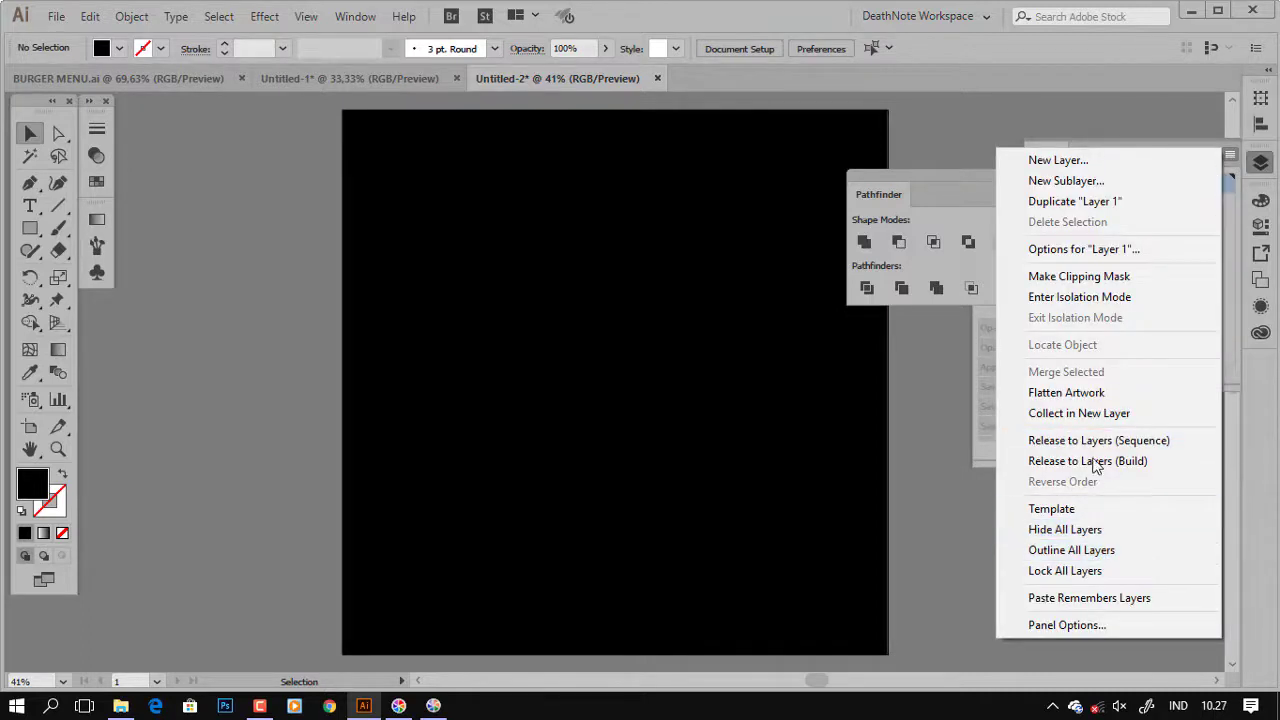
click(1077, 626)
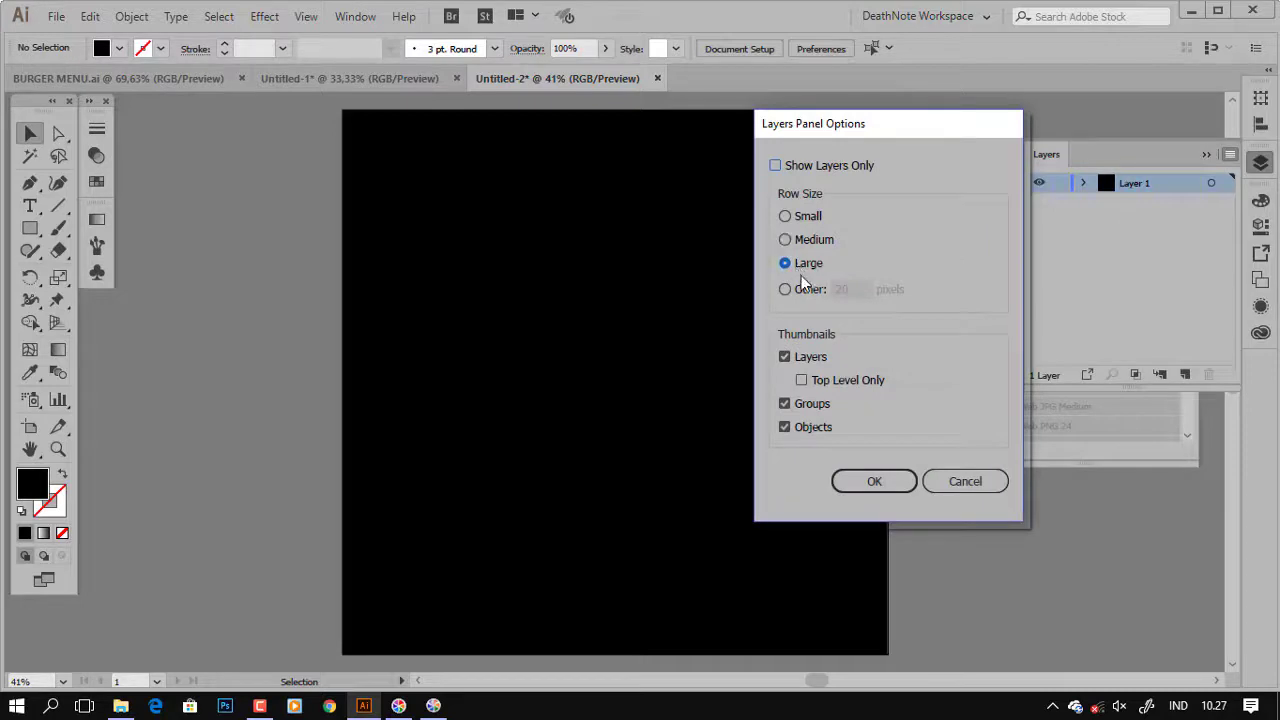
click(868, 484)
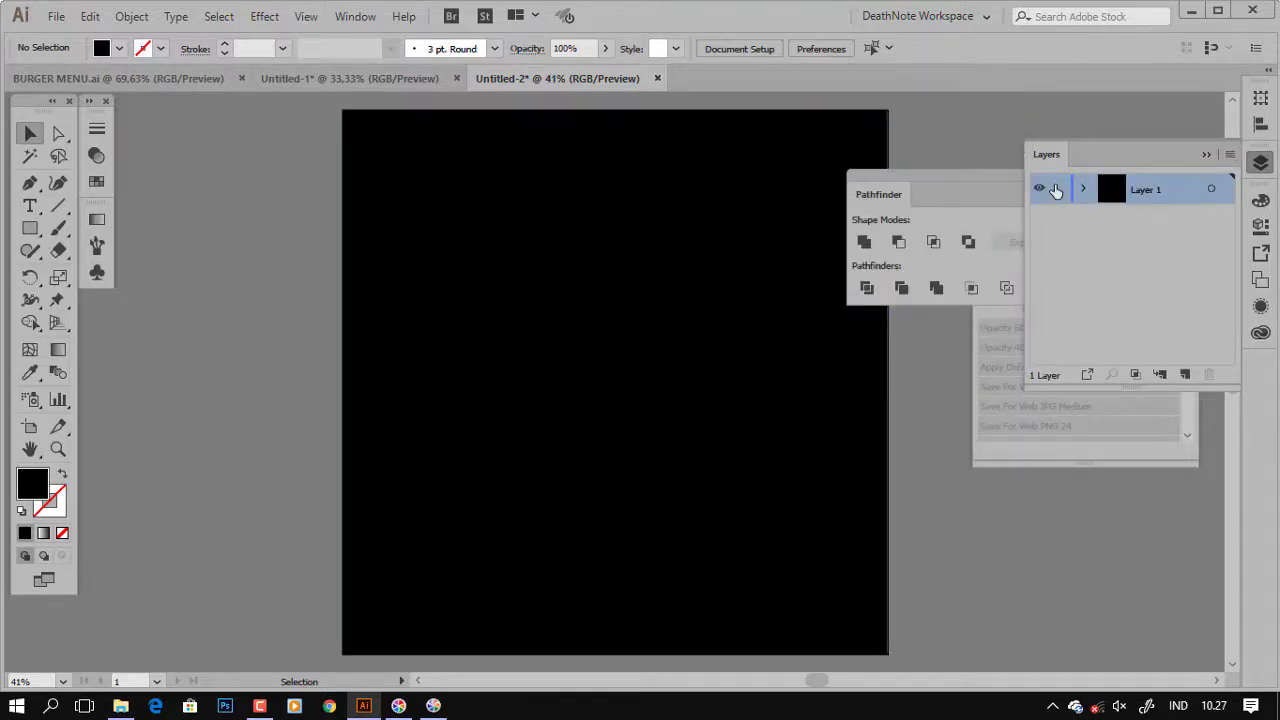
click(1186, 374)
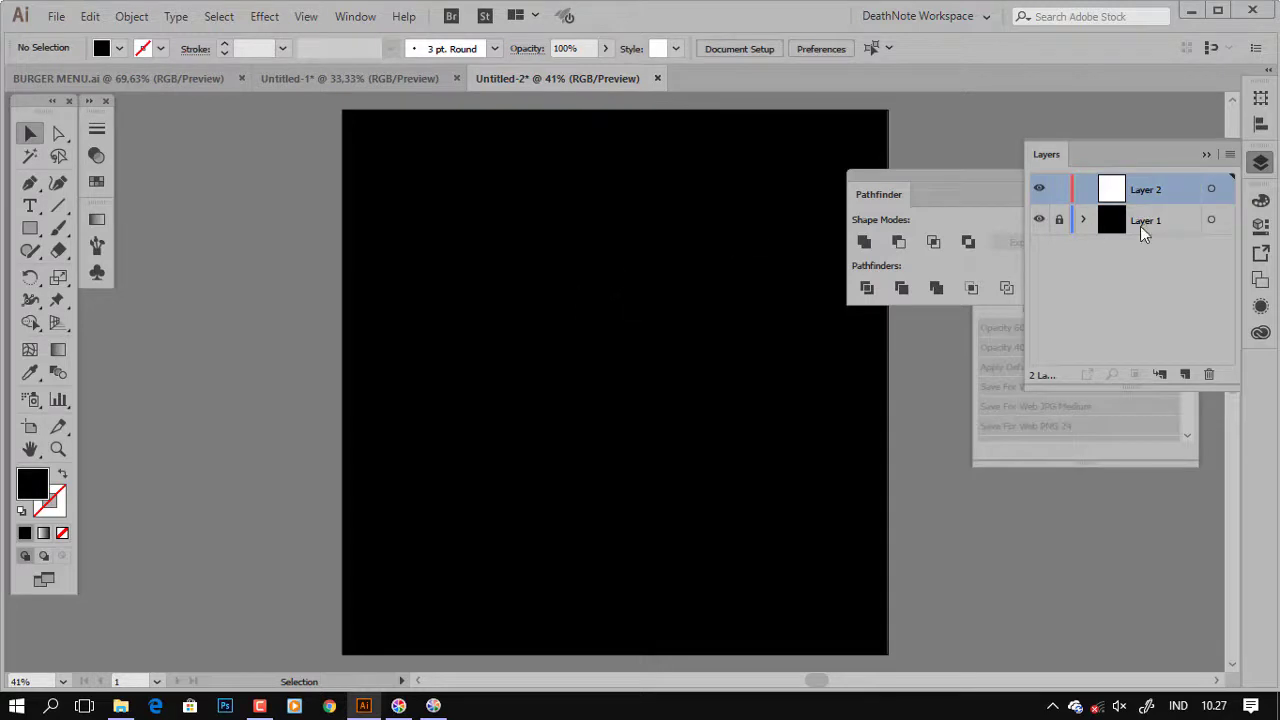
Create the Osom text object above the artboard at a large point size.
click(1160, 290)
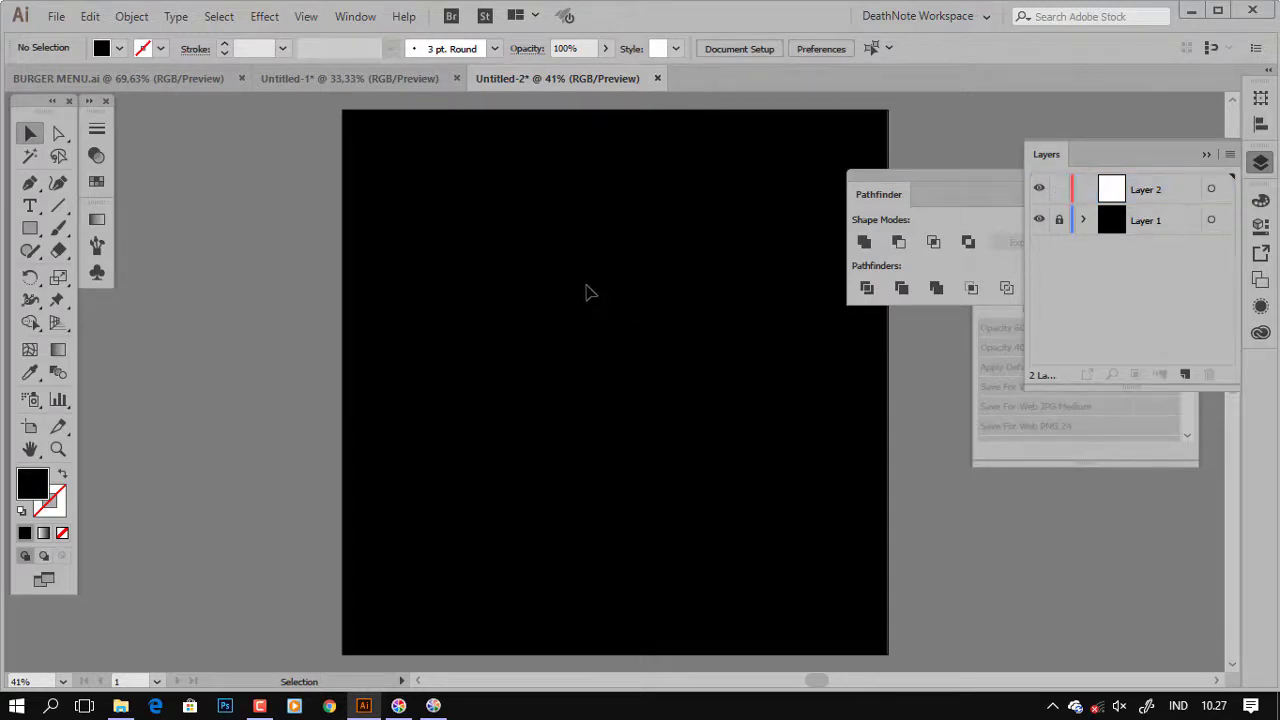
key(t)
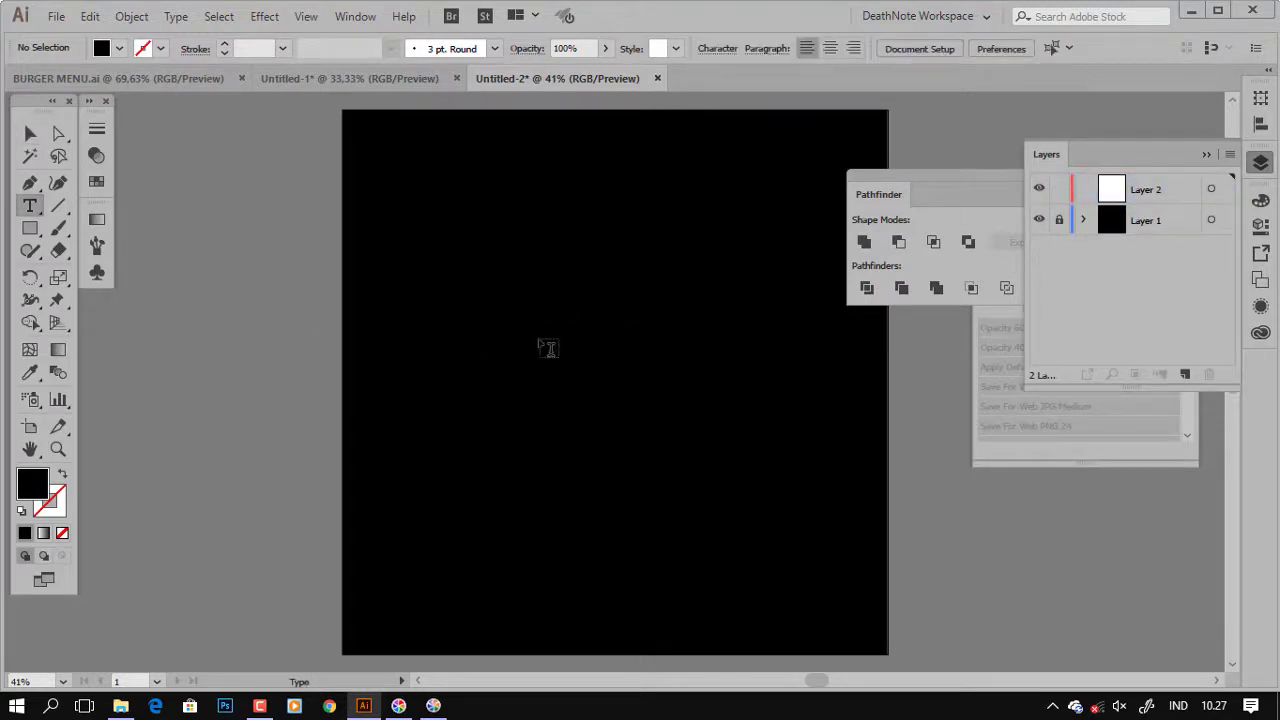
scroll(598, 348, down, 1)
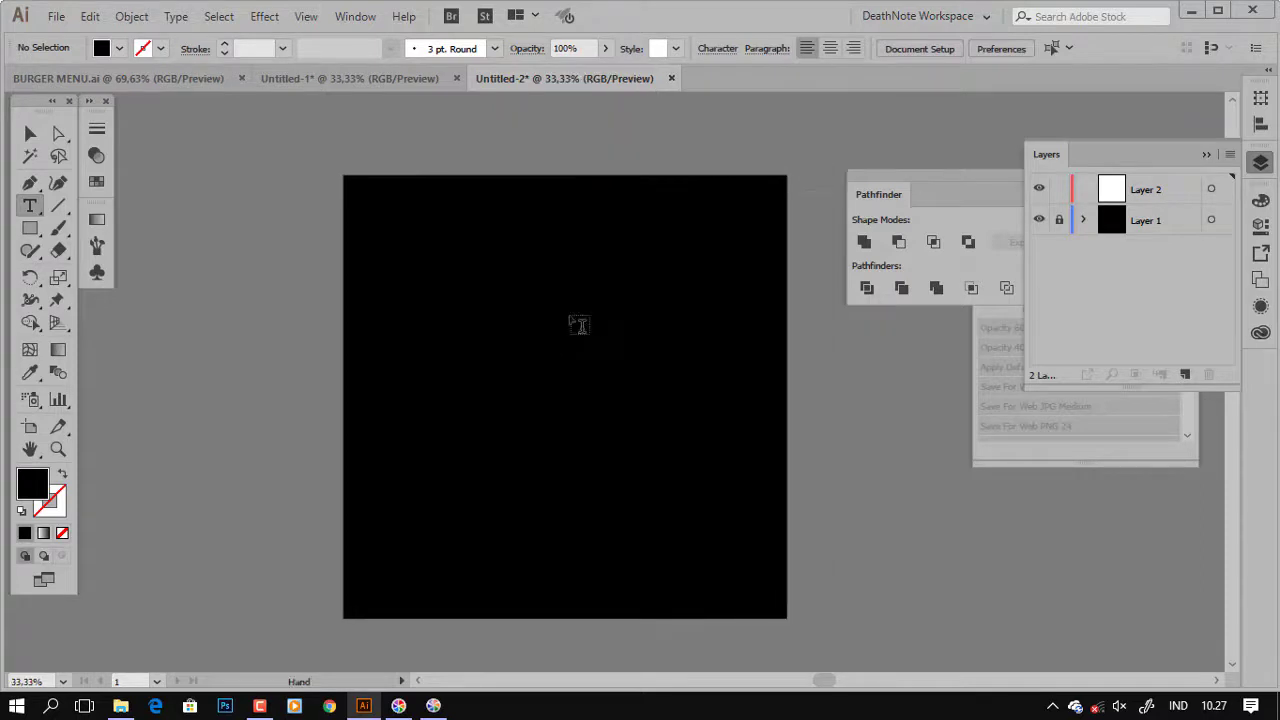
click(520, 146)
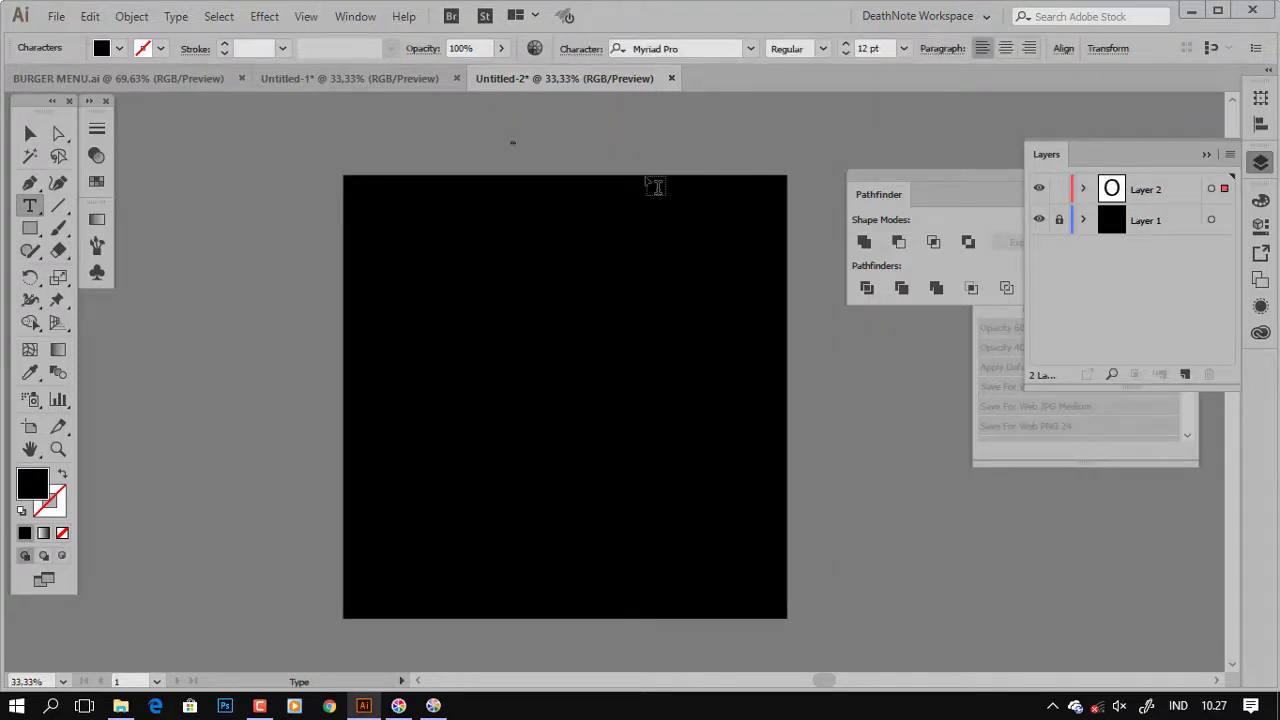
click(30, 133)
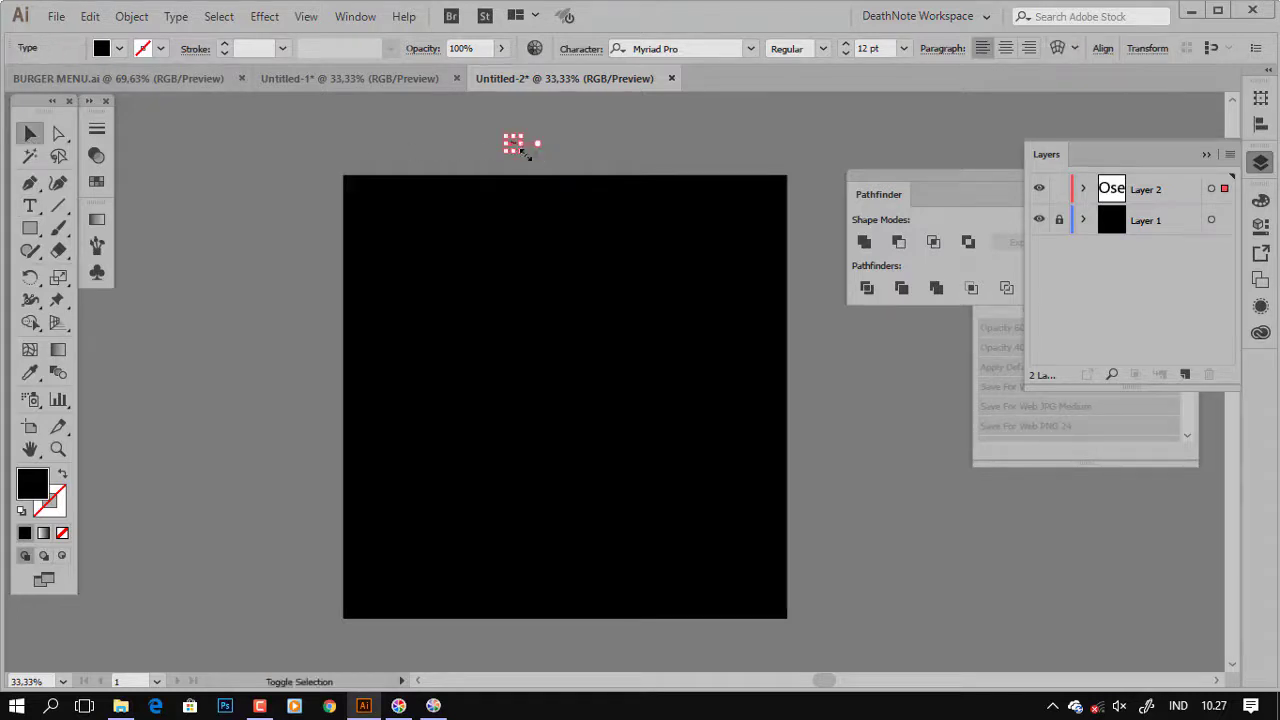
mouse_move(520, 146)
mouse_down()
mouse_move(686, 286)
mouse_move(660, 330)
mouse_up()
key(t)
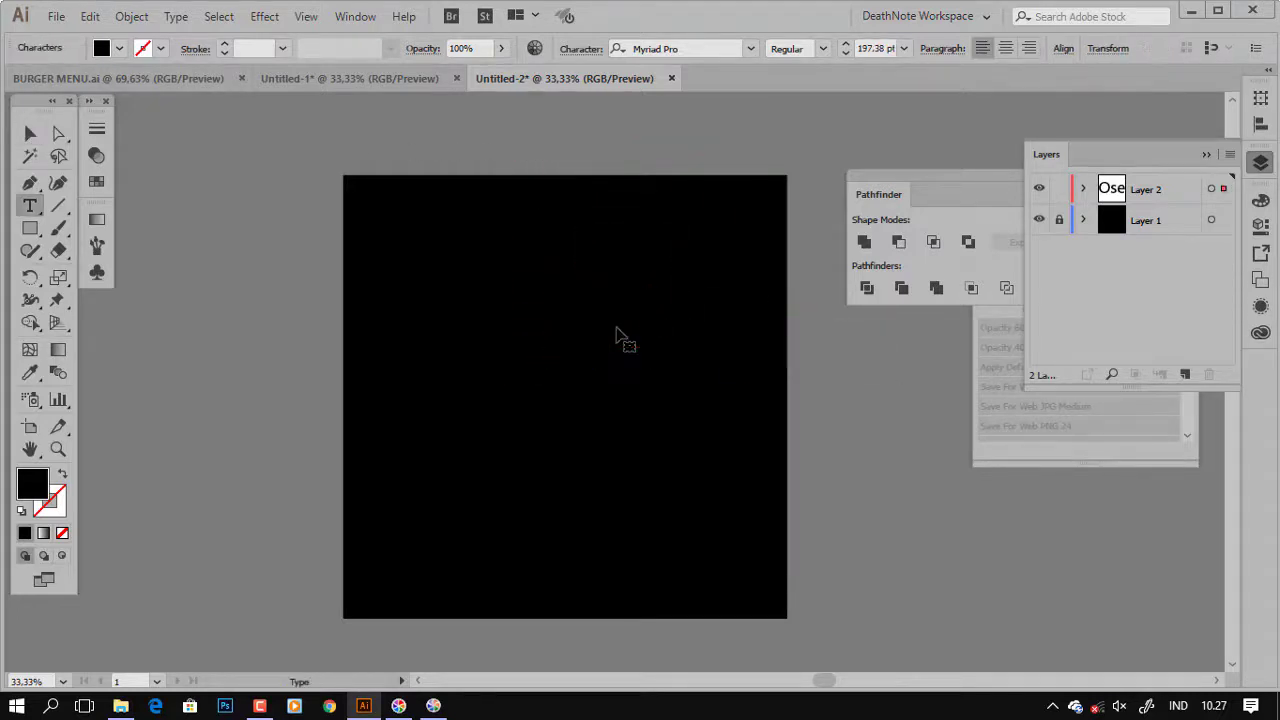
click(616, 333)
text(pt)
key(Escape)
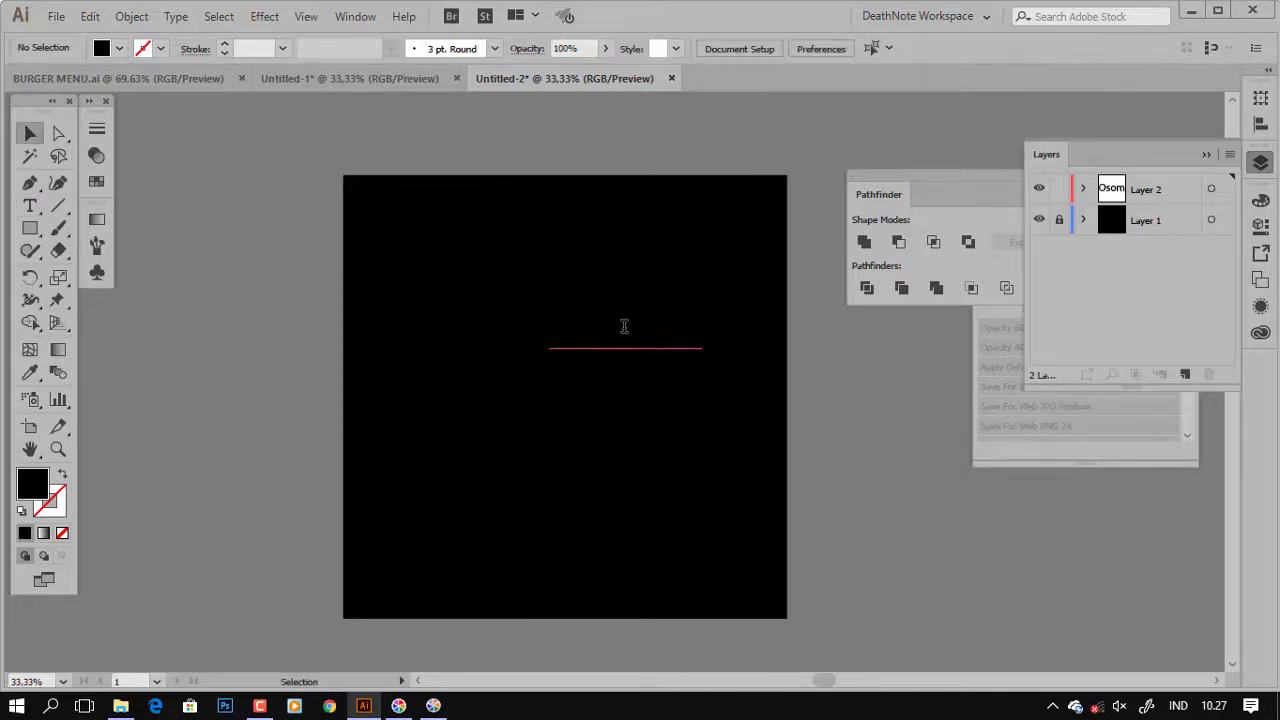
Set the Osom text to the Artely Inks PERSONAL USE font with a white fill.
drag(612, 346, 539, 367)
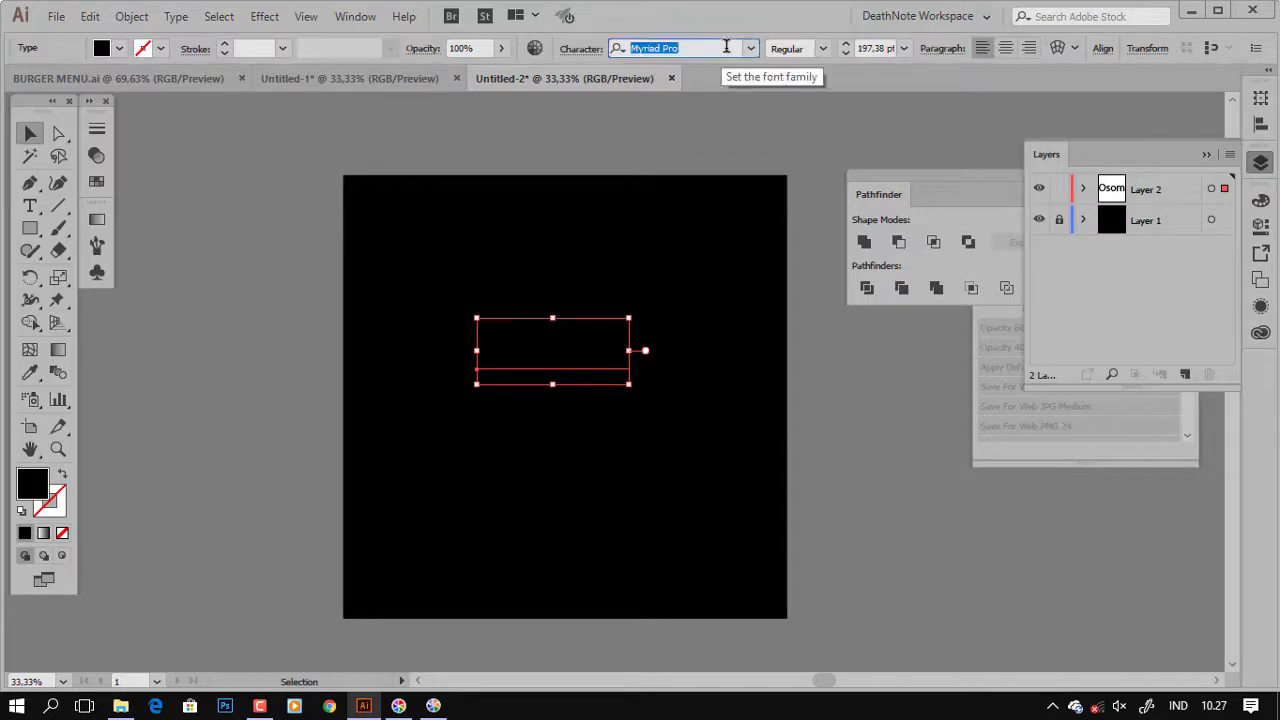
text(ar)
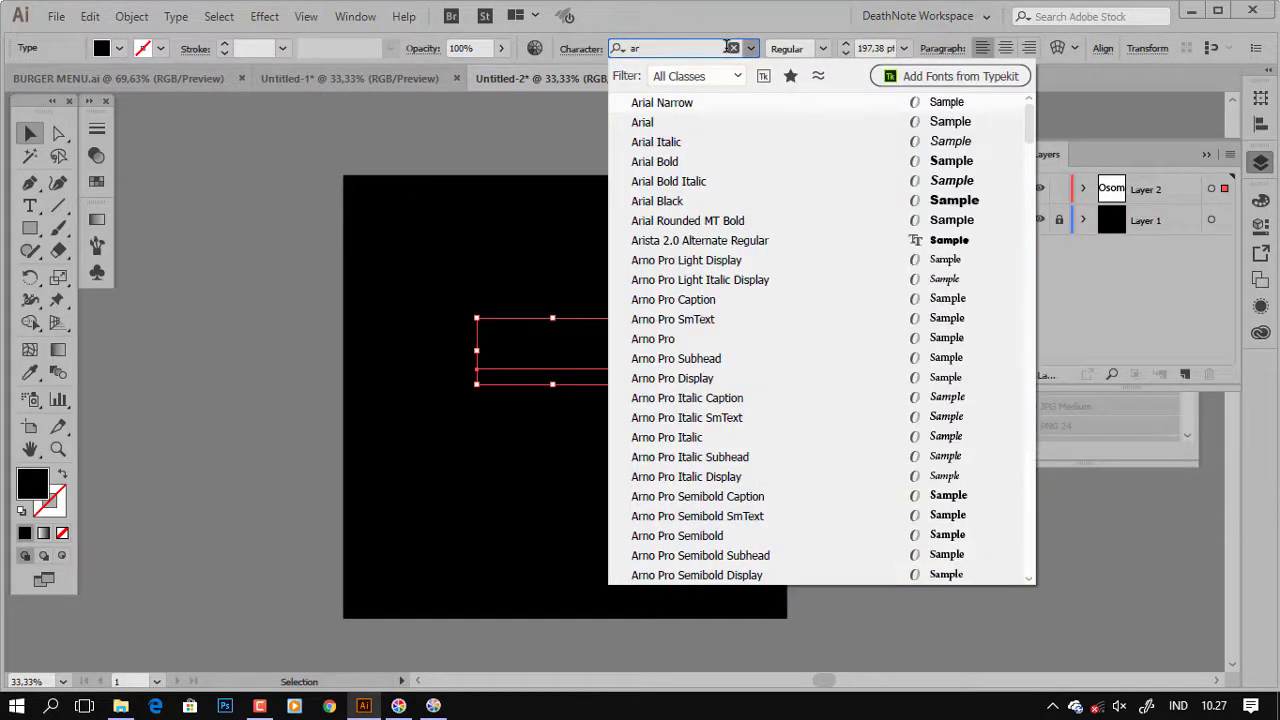
text(t)
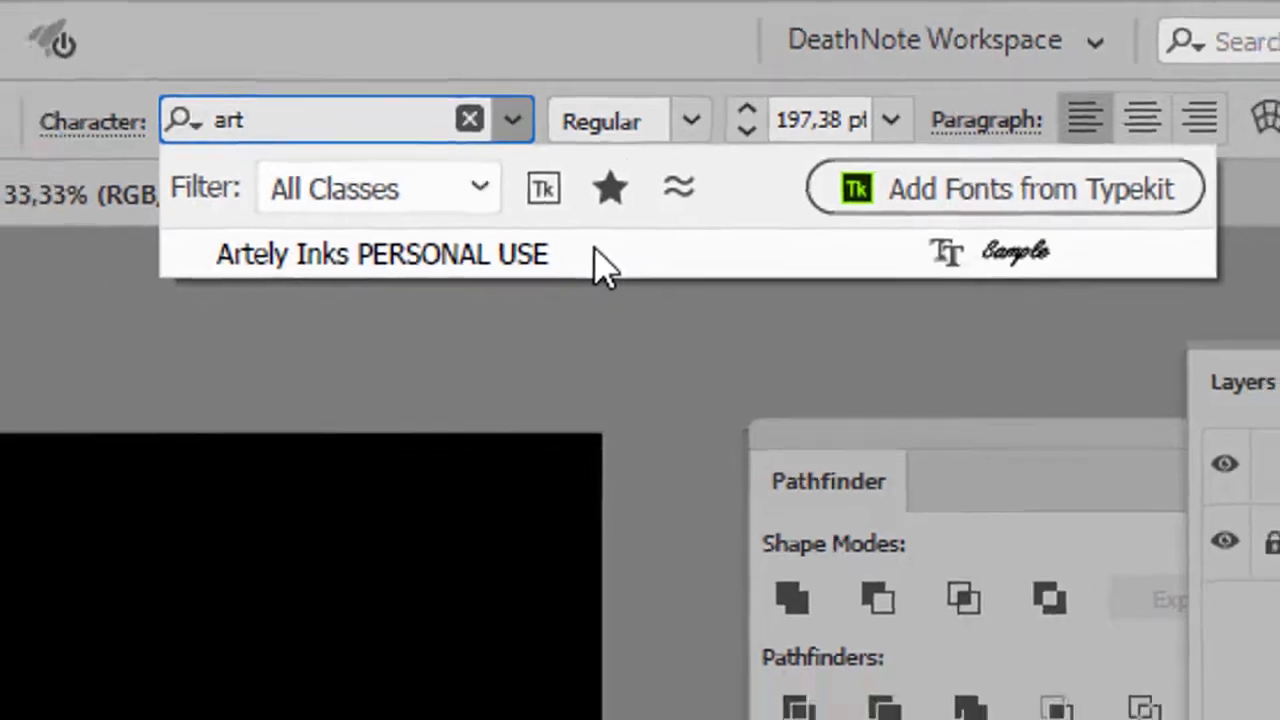
click(580, 278)
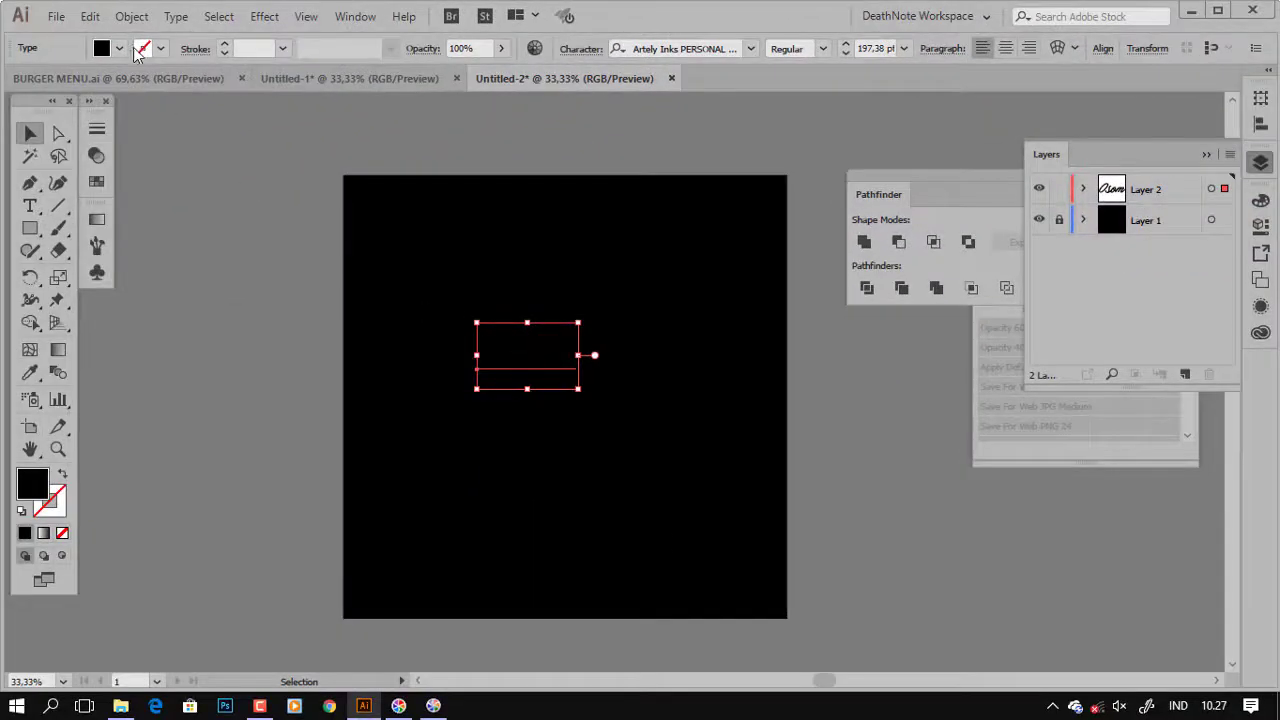
click(120, 48)
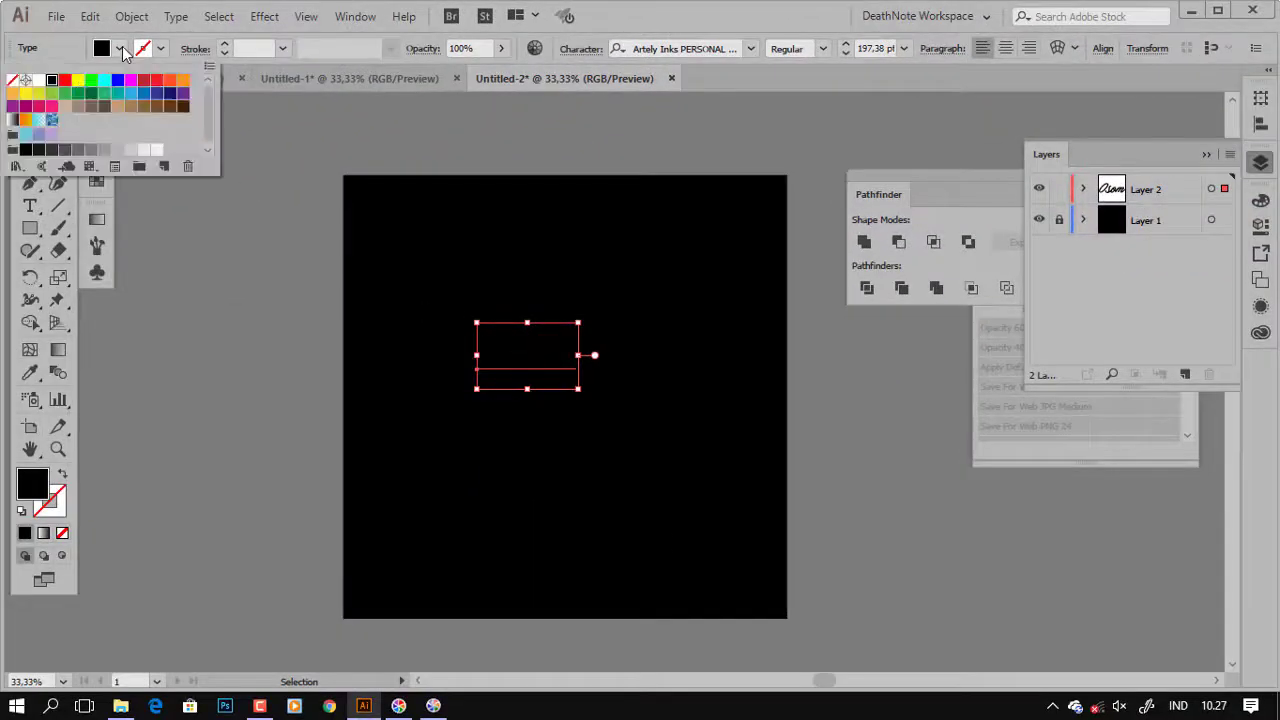
click(127, 127)
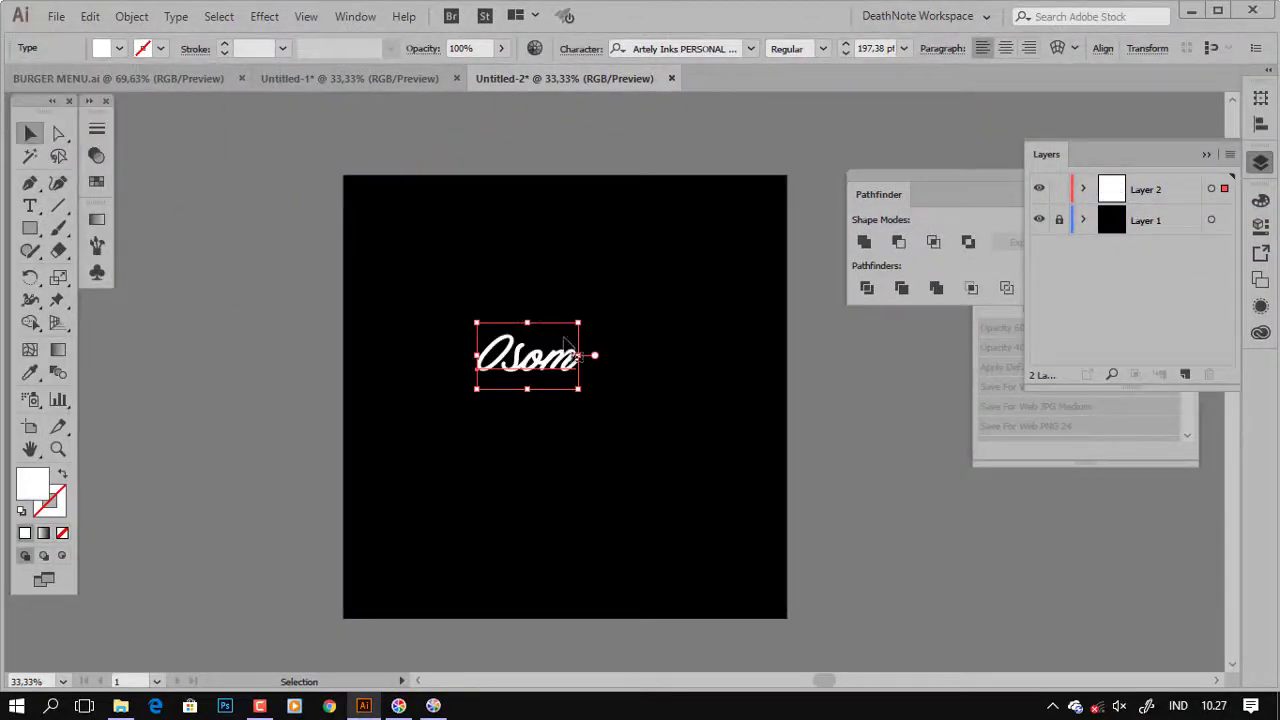
Scale up the Osom lettering and move it toward the artboard centre.
drag(580, 324, 677, 266)
drag(625, 350, 678, 380)
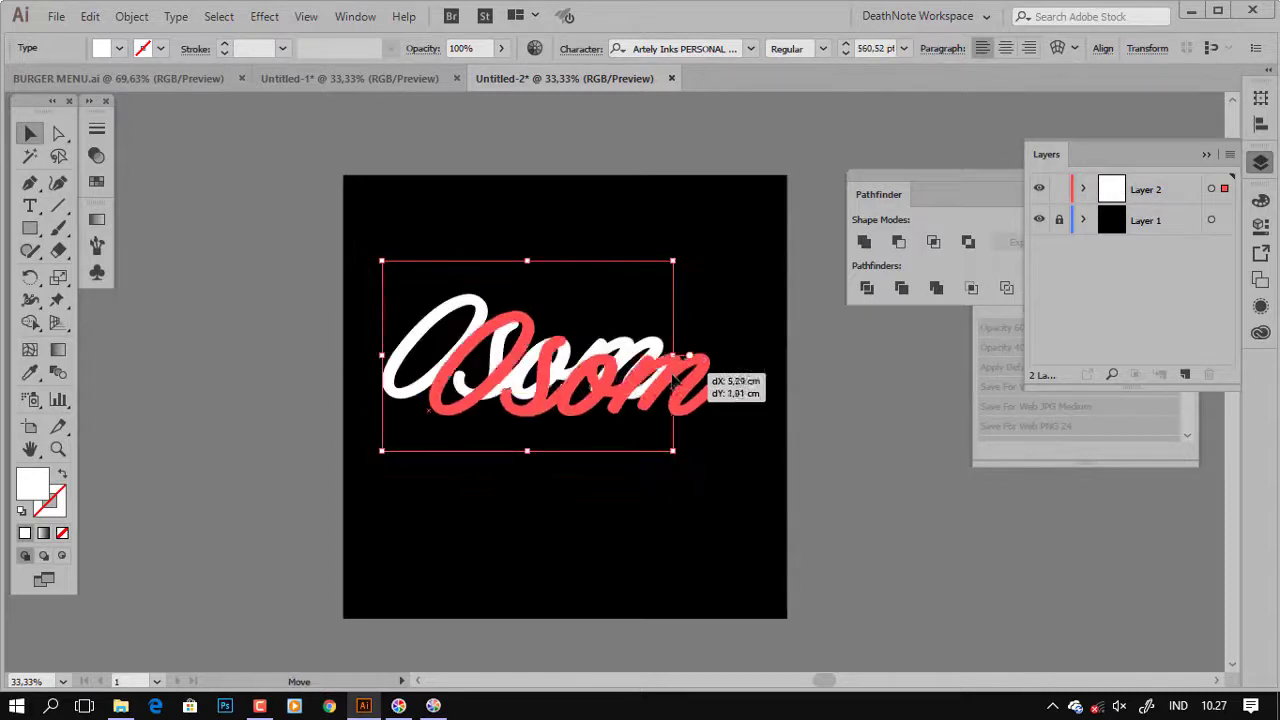
scroll(677, 380, up, 2)
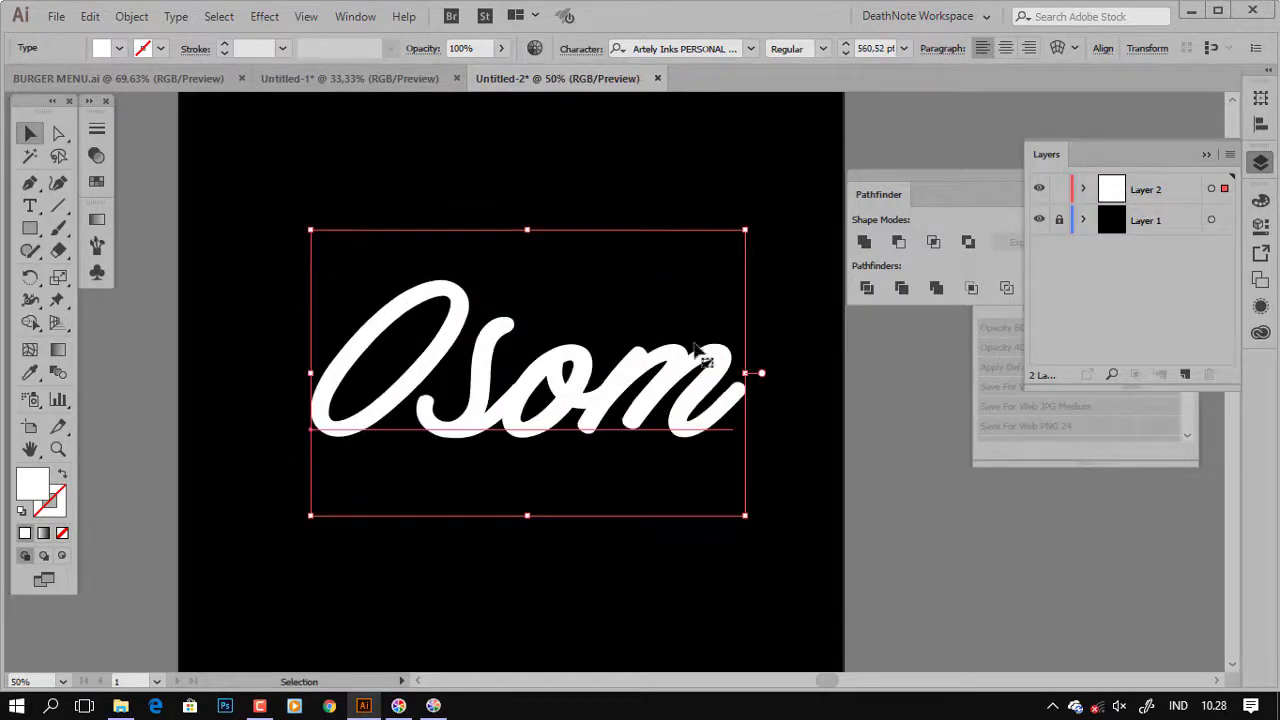
Enlarge the Osom text, convert it to outlines, and reposition it.
drag(745, 231, 759, 221)
right_click(638, 353)
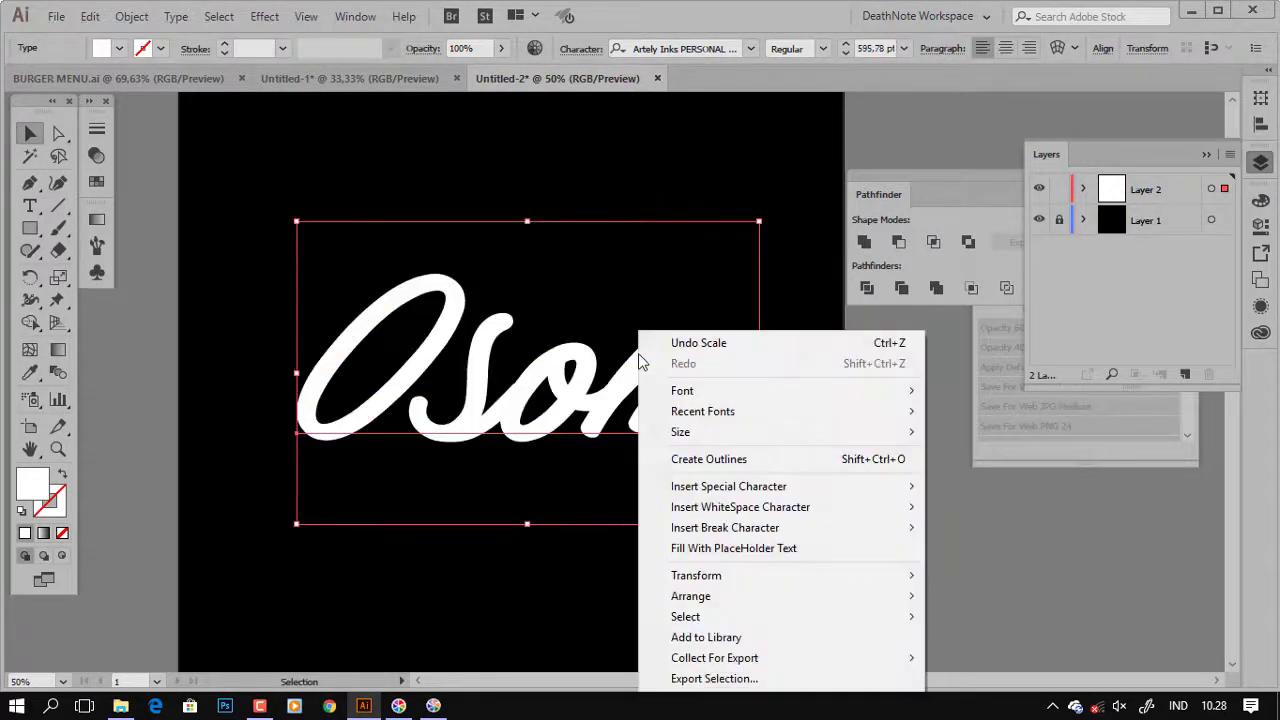
click(727, 460)
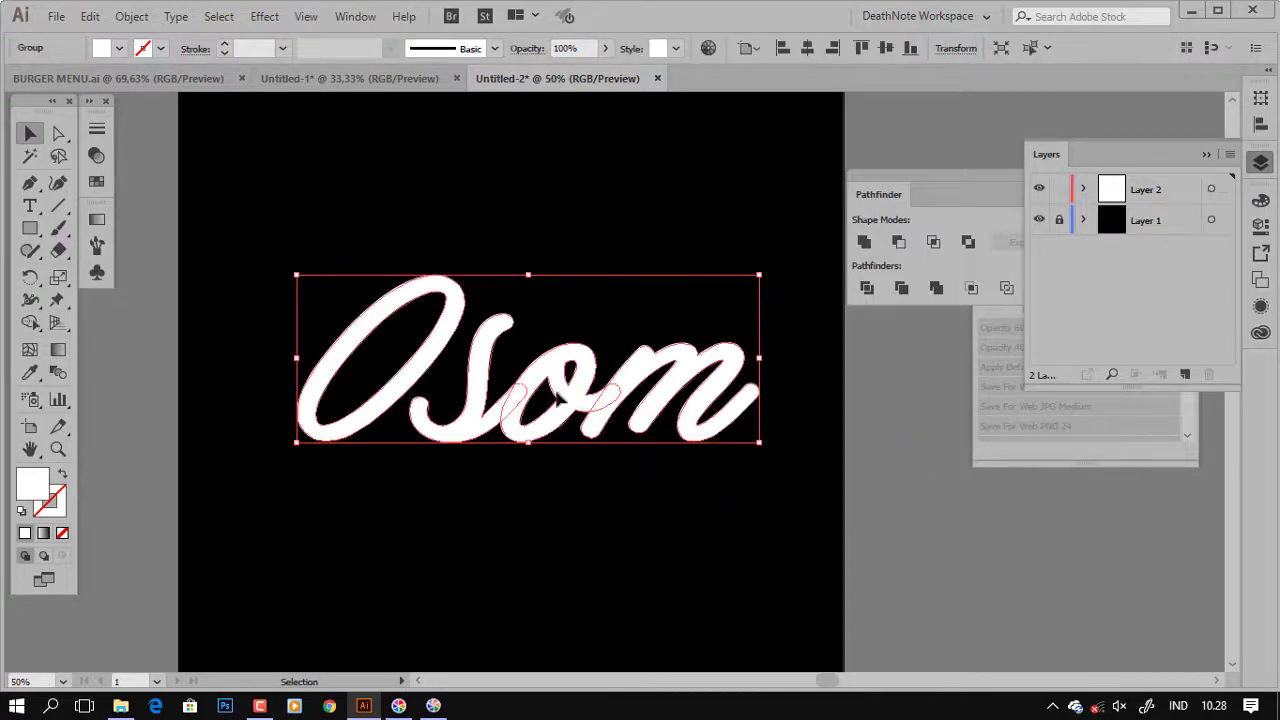
mouse_move(557, 397)
mouse_down()
mouse_move(551, 266)
mouse_move(574, 295)
mouse_up()
Ungroup the outlined lettering into separate letters, test-moving them and undoing the moves.
right_click(585, 306)
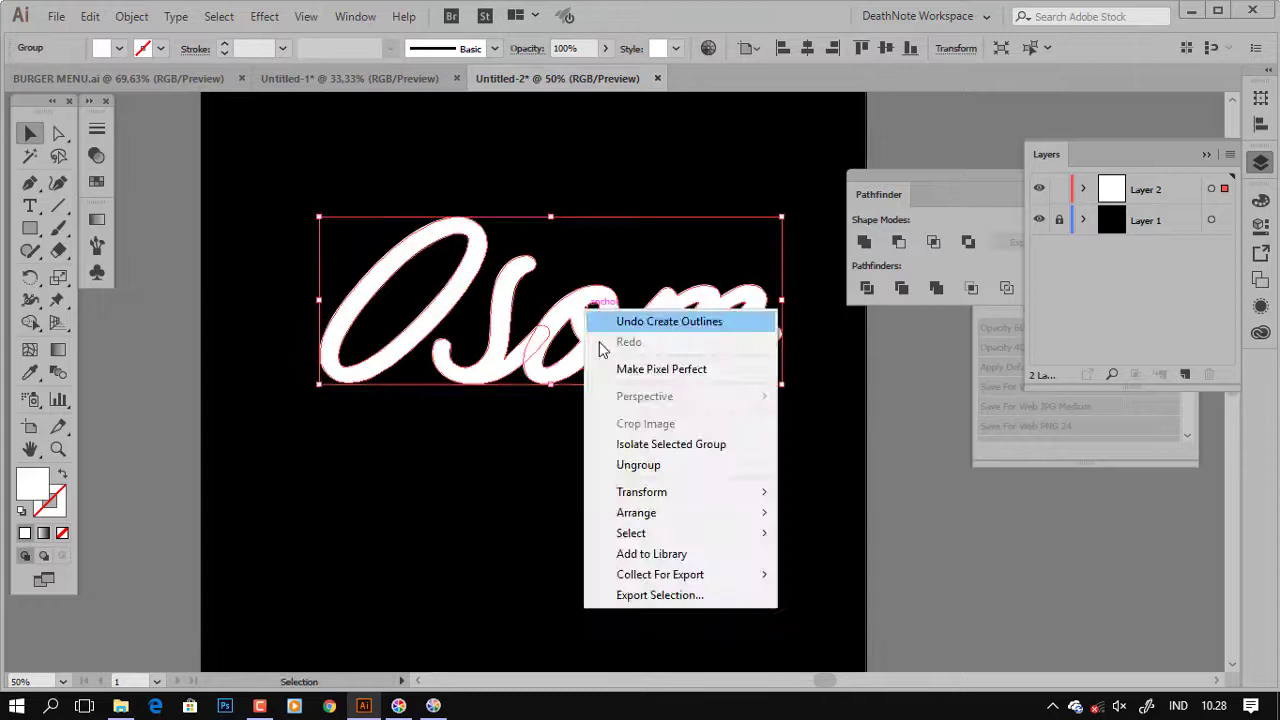
click(645, 465)
drag(600, 337, 556, 462)
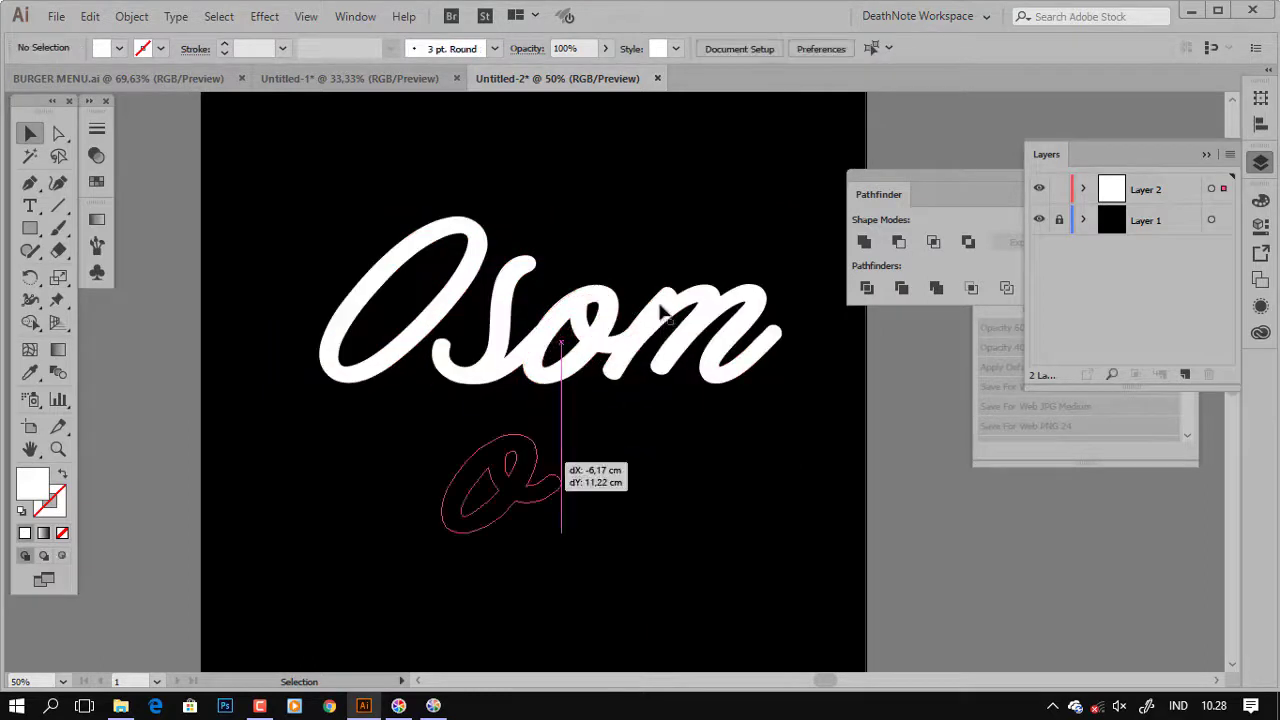
drag(700, 330, 760, 316)
drag(420, 290, 313, 327)
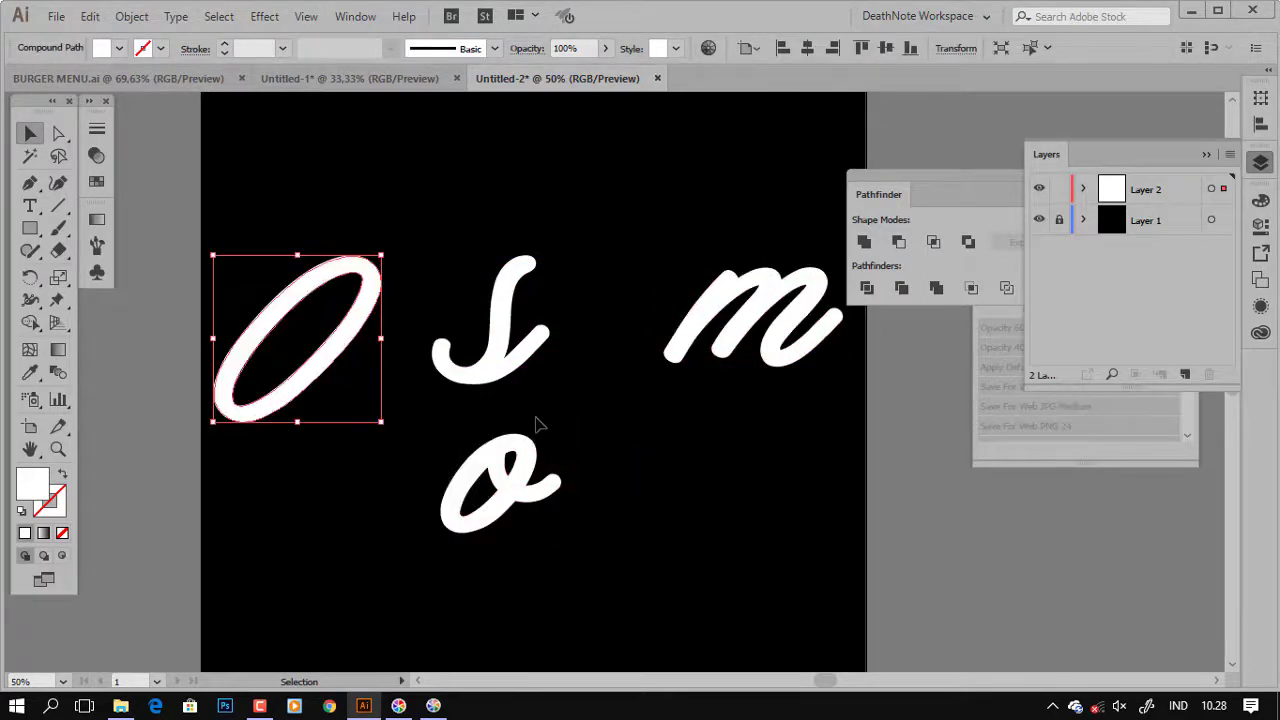
key(ctrl+z)
key(ctrl+z)
key(ctrl+z)
click(668, 305)
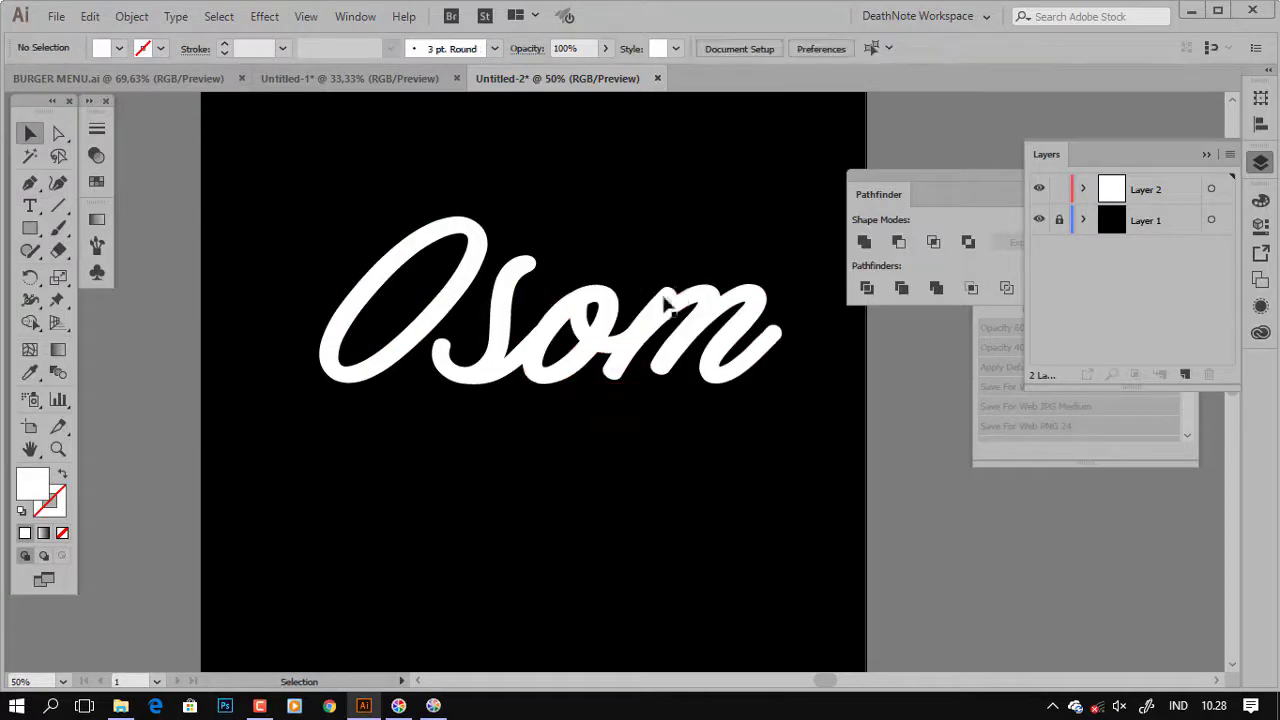
scroll(645, 330, up, 1)
scroll(640, 335, up, 1)
scroll(620, 345, up, 1)
Draw a closed curved Pen path over the join between the small o and the m.
click(608, 350)
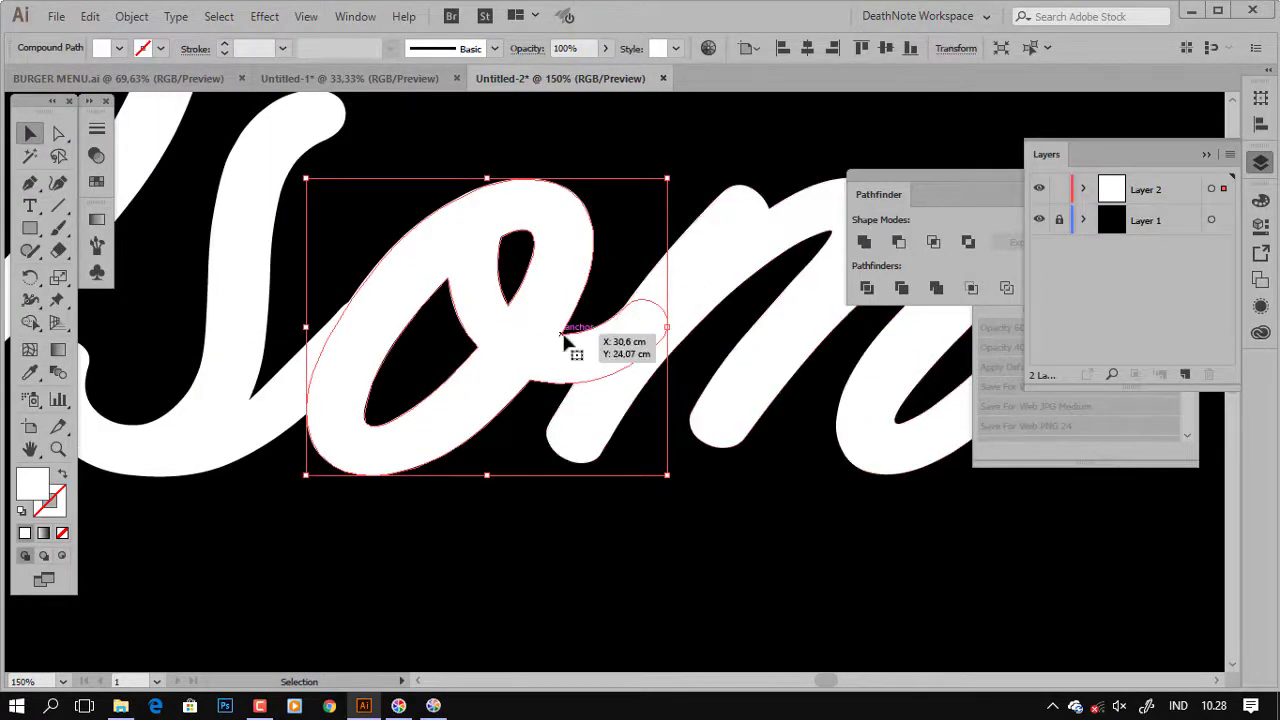
key(p)
alt+scroll(590, 343, up, 2)
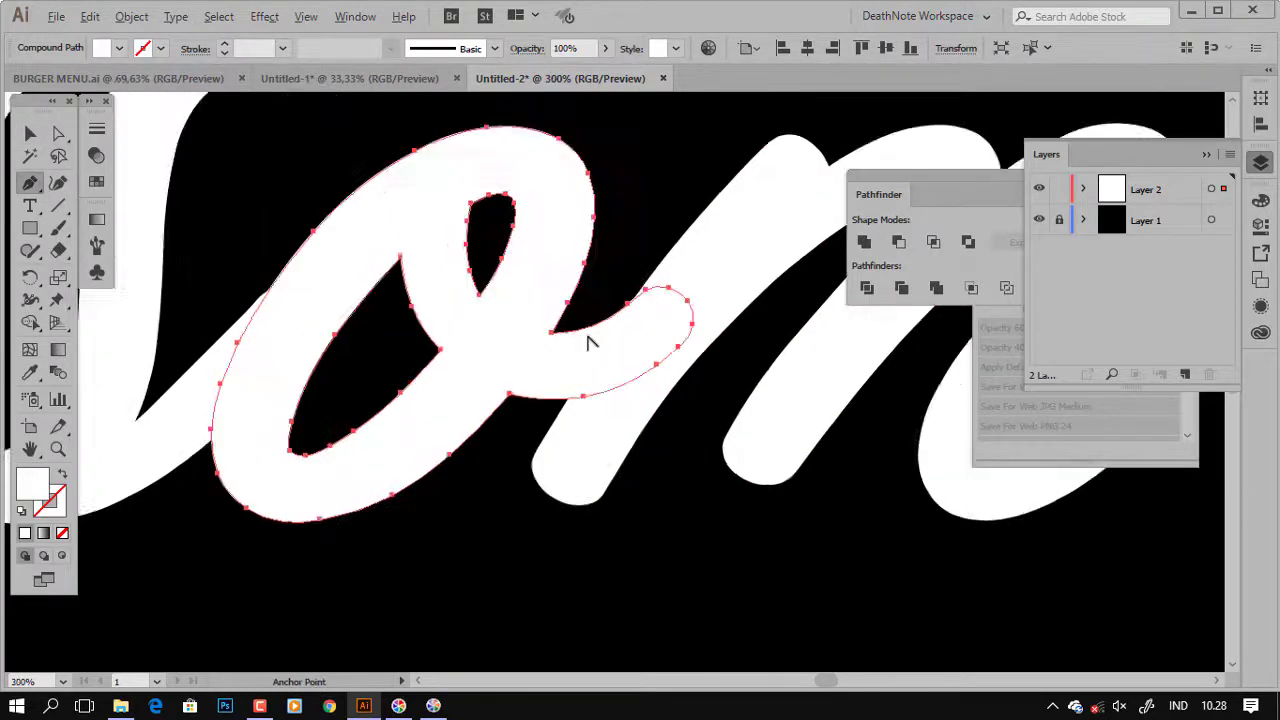
alt+scroll(640, 315, up, 2)
key(ctrl+shift+a)
key(v)
click(580, 336)
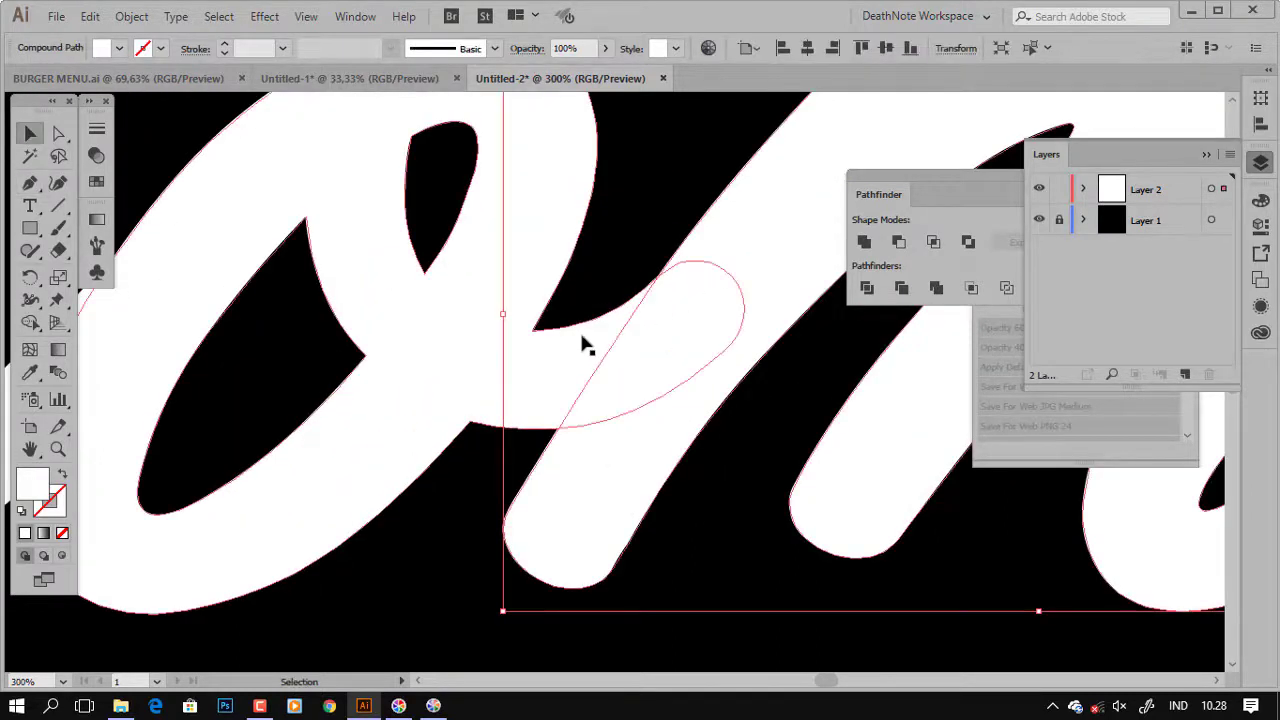
click(31, 182)
click(624, 260)
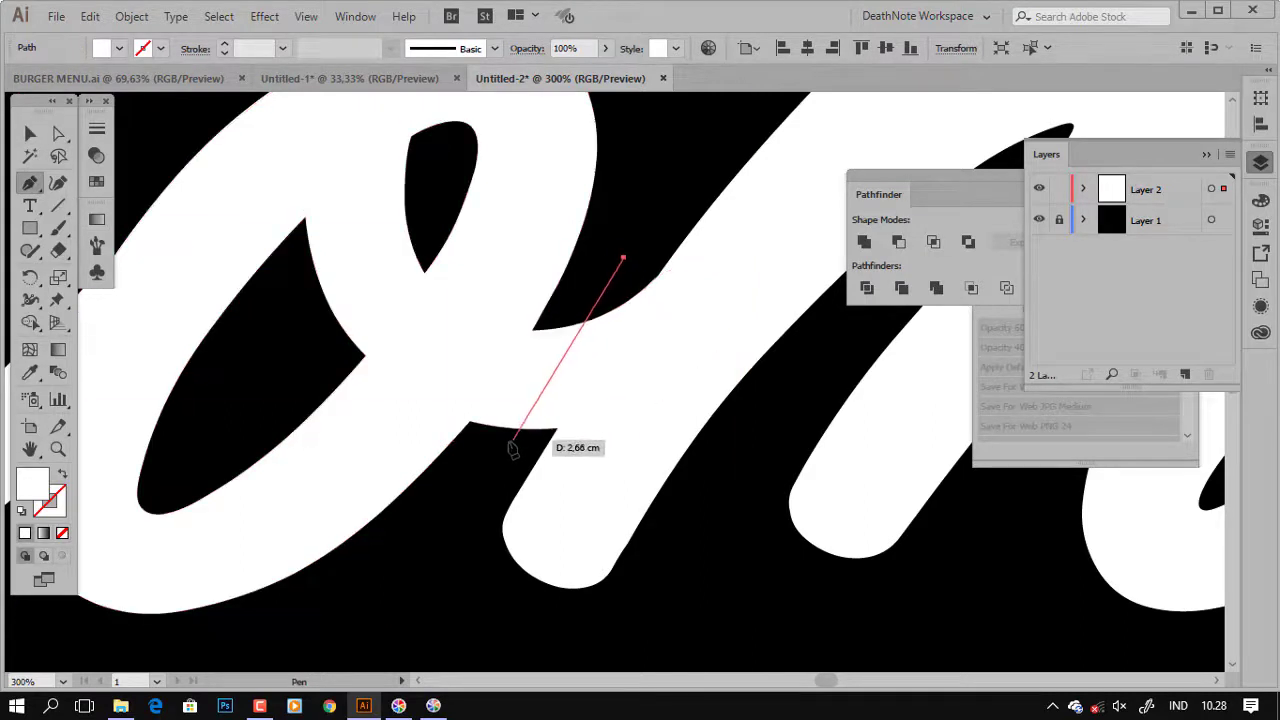
drag(495, 458, 468, 490)
mouse_move(663, 421)
mouse_down()
mouse_move(757, 314)
mouse_move(755, 278)
mouse_up()
mouse_move(624, 258)
mouse_down()
mouse_move(628, 270)
mouse_move(553, 316)
mouse_up()
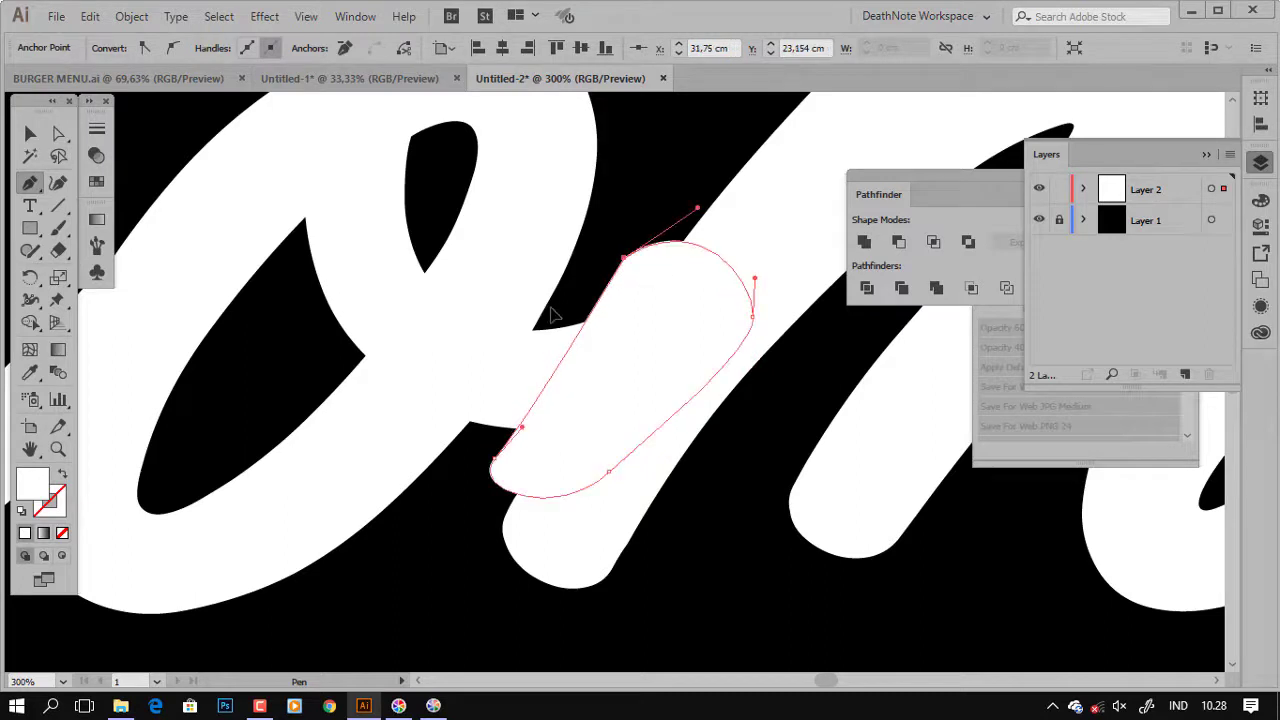
Select the small o letter and copy it.
click(30, 138)
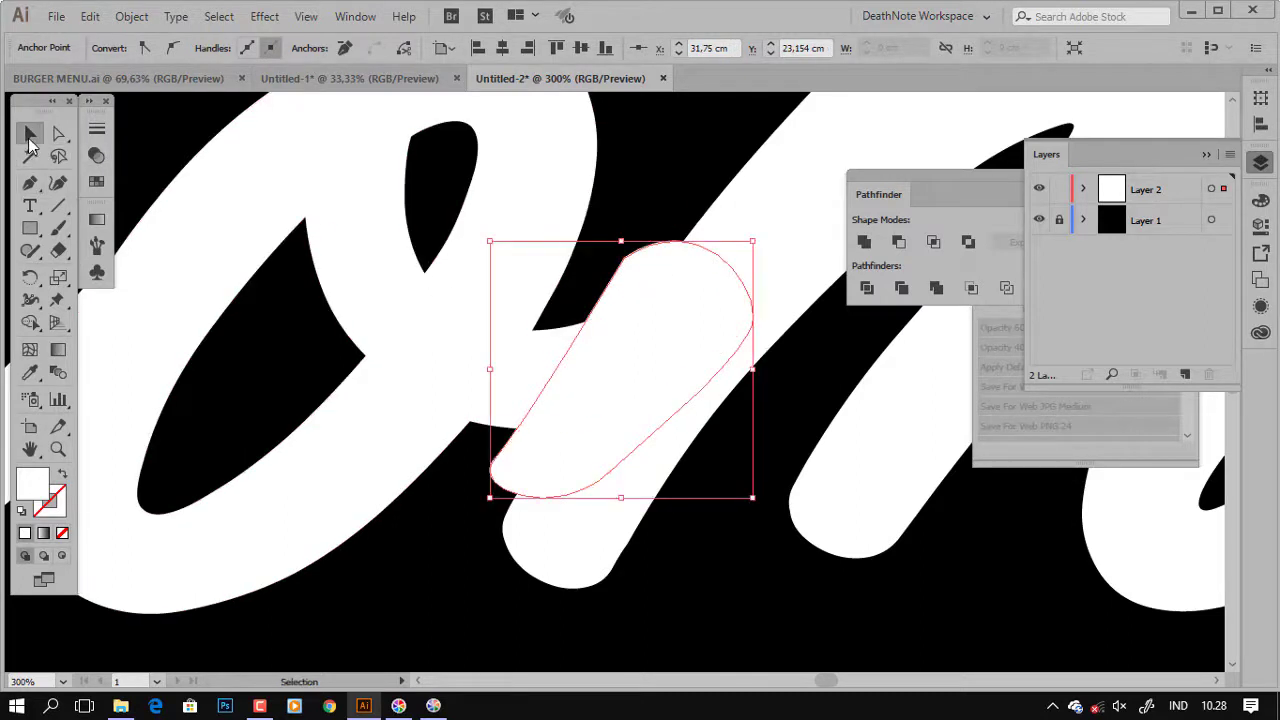
click(620, 142)
click(531, 243)
key(ctrl+c)
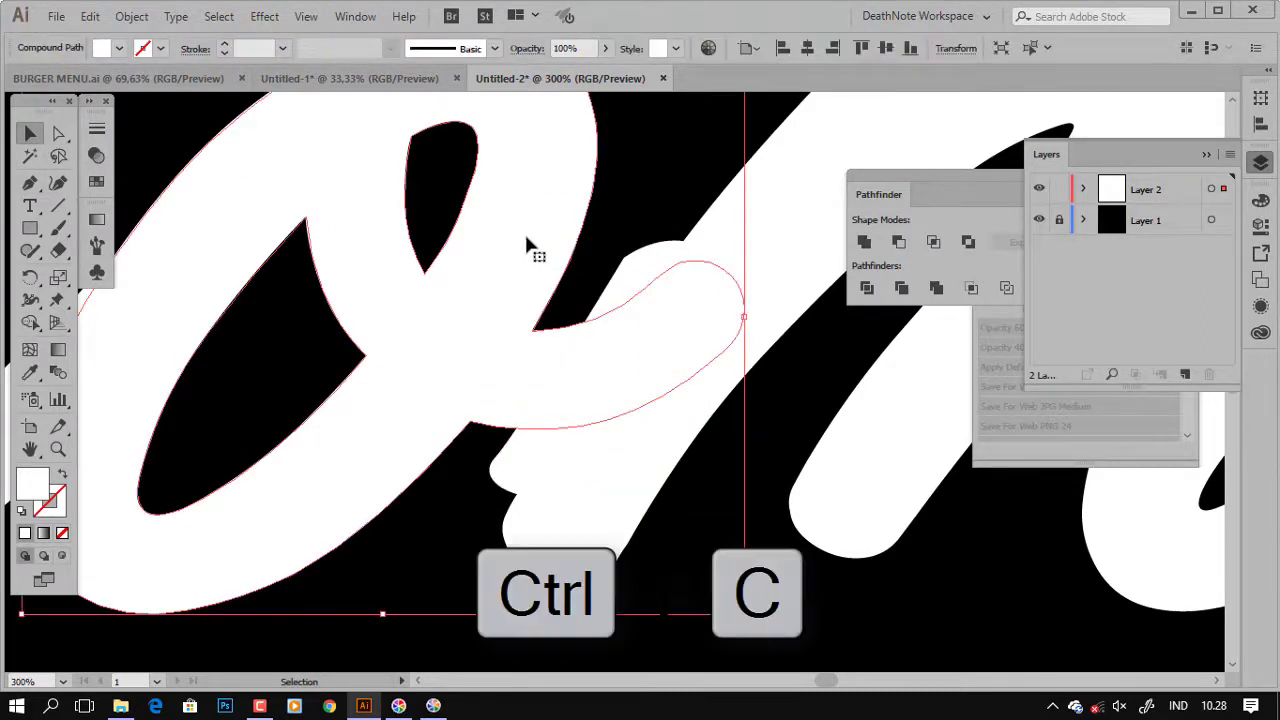
Paste the o in front and Pathfinder-Intersect it with the drawn shape.
key(ctrl+f)
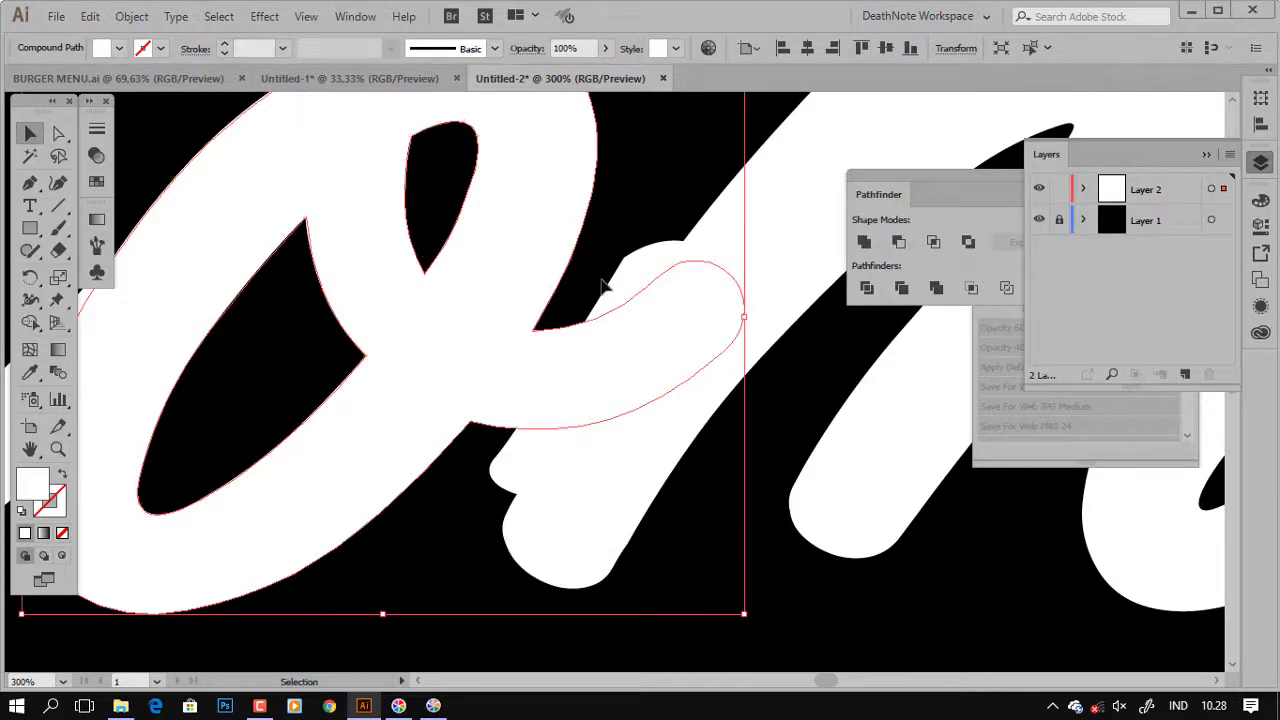
shift+click(641, 275)
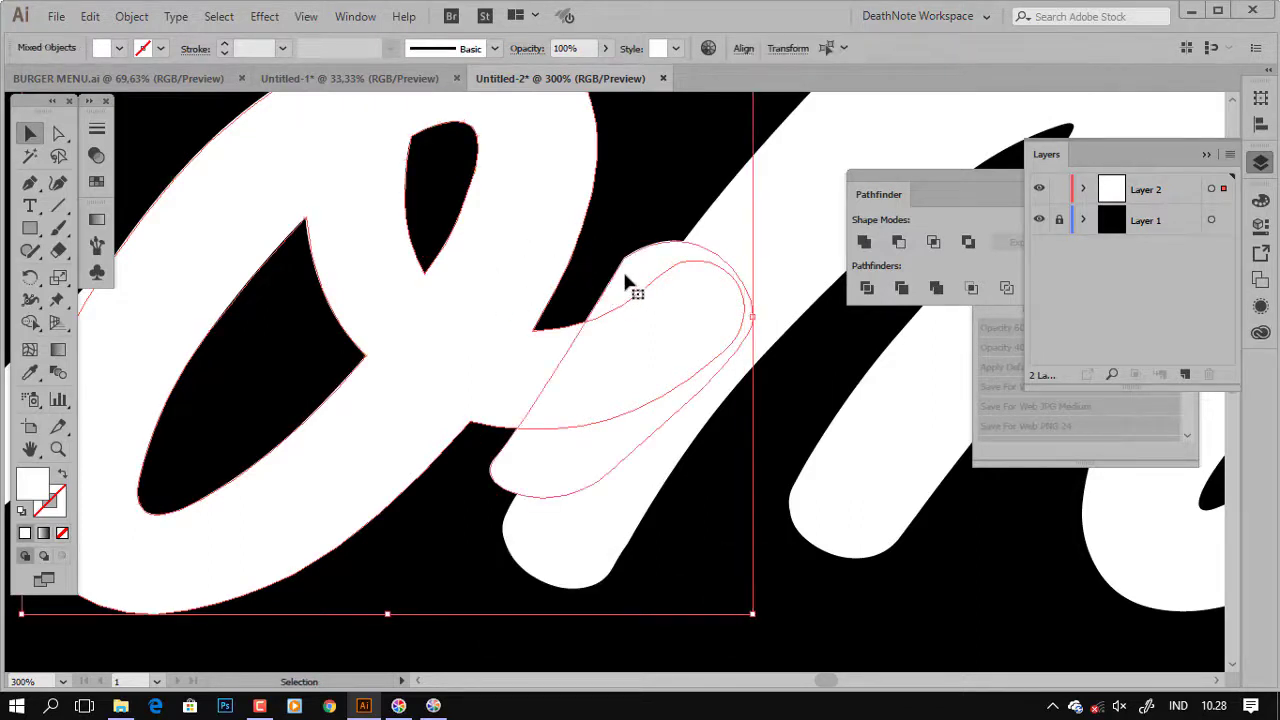
key(ctrl+shift+a)
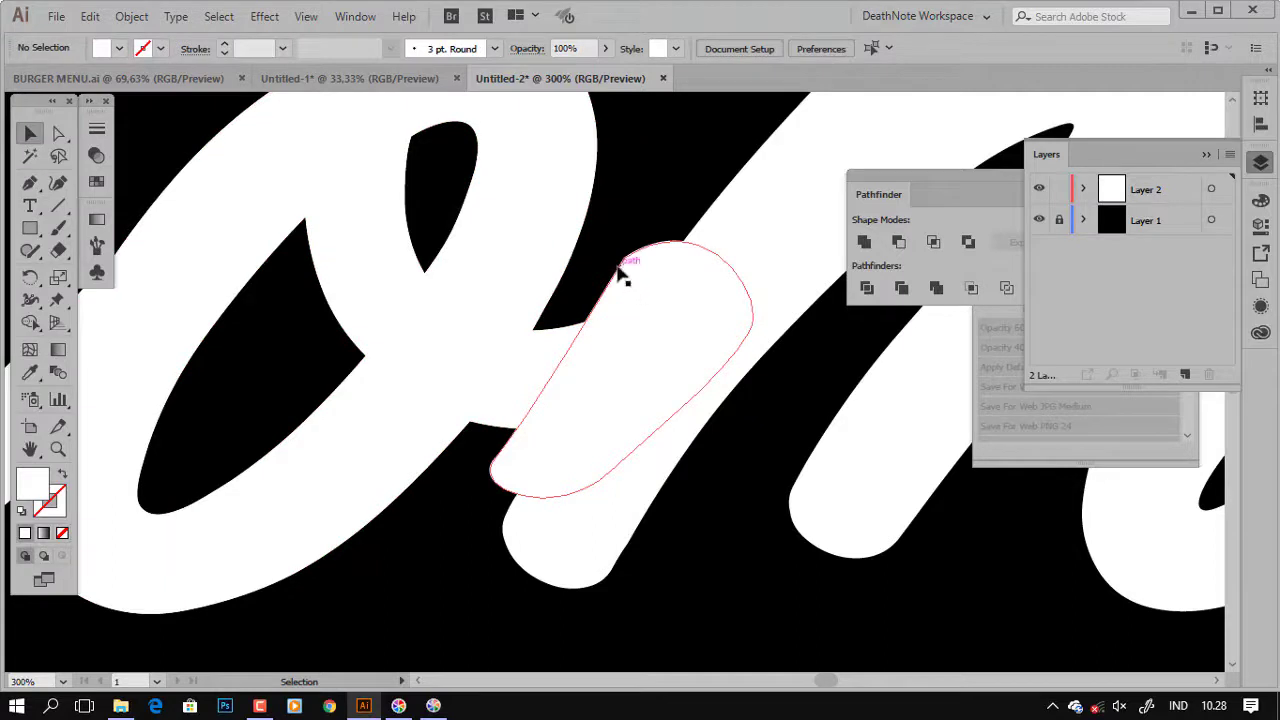
click(644, 282)
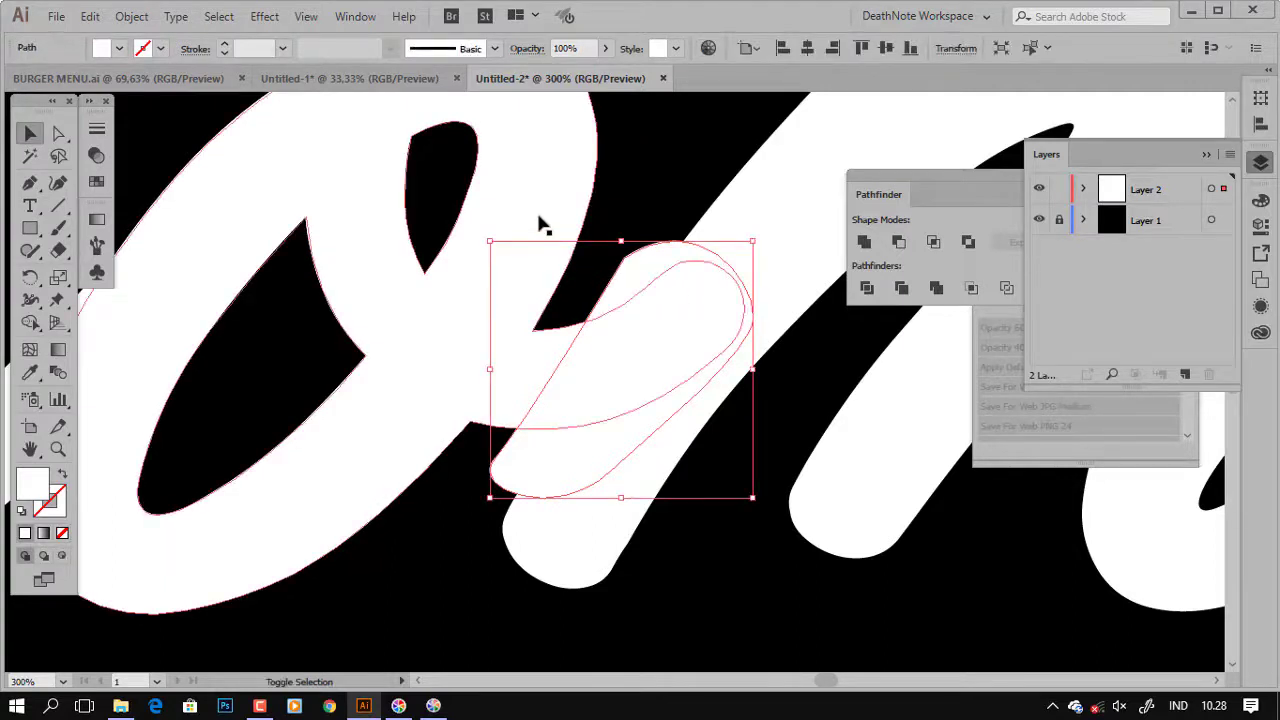
shift+click(548, 232)
drag(945, 192, 890, 119)
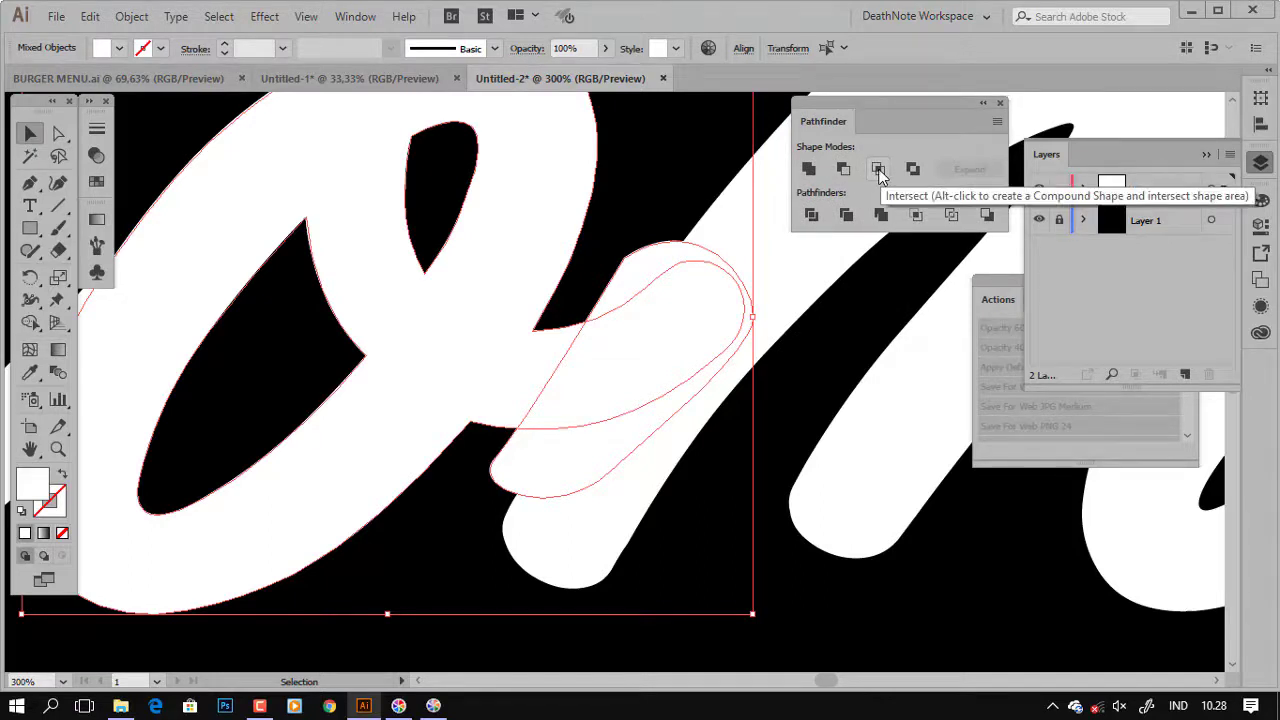
click(878, 170)
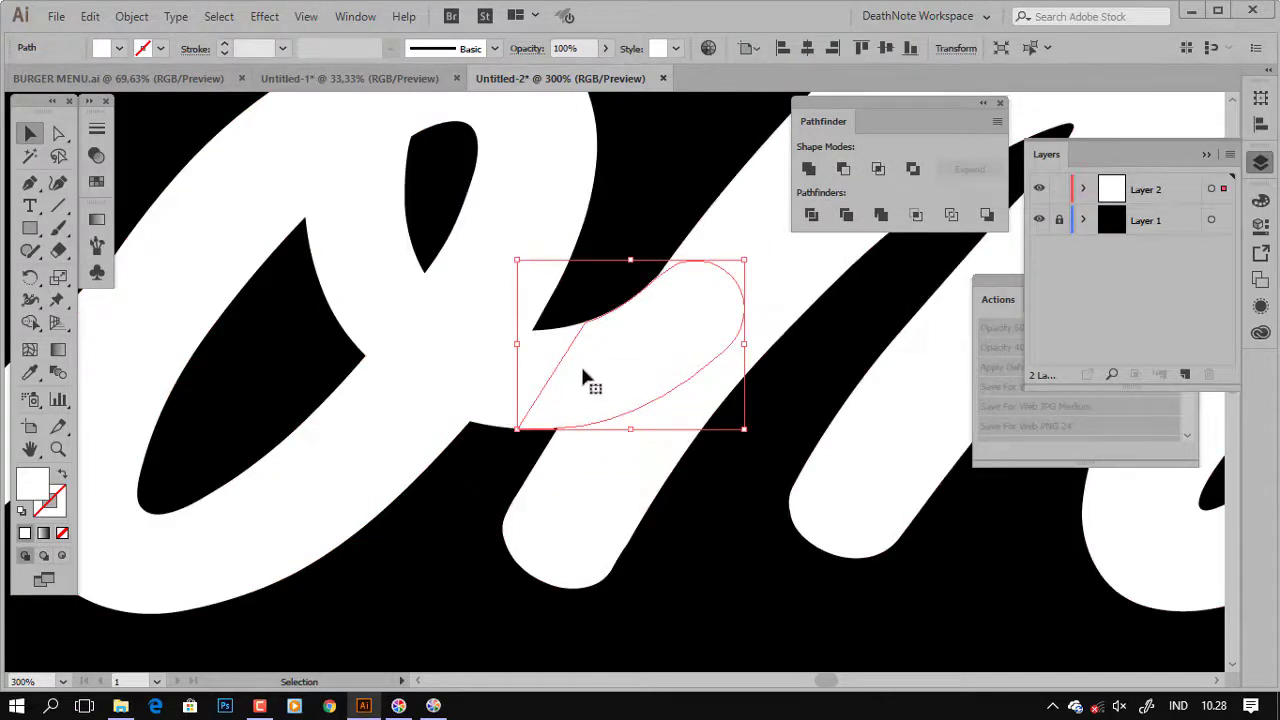
drag(586, 378, 571, 414)
key(ctrl+z)
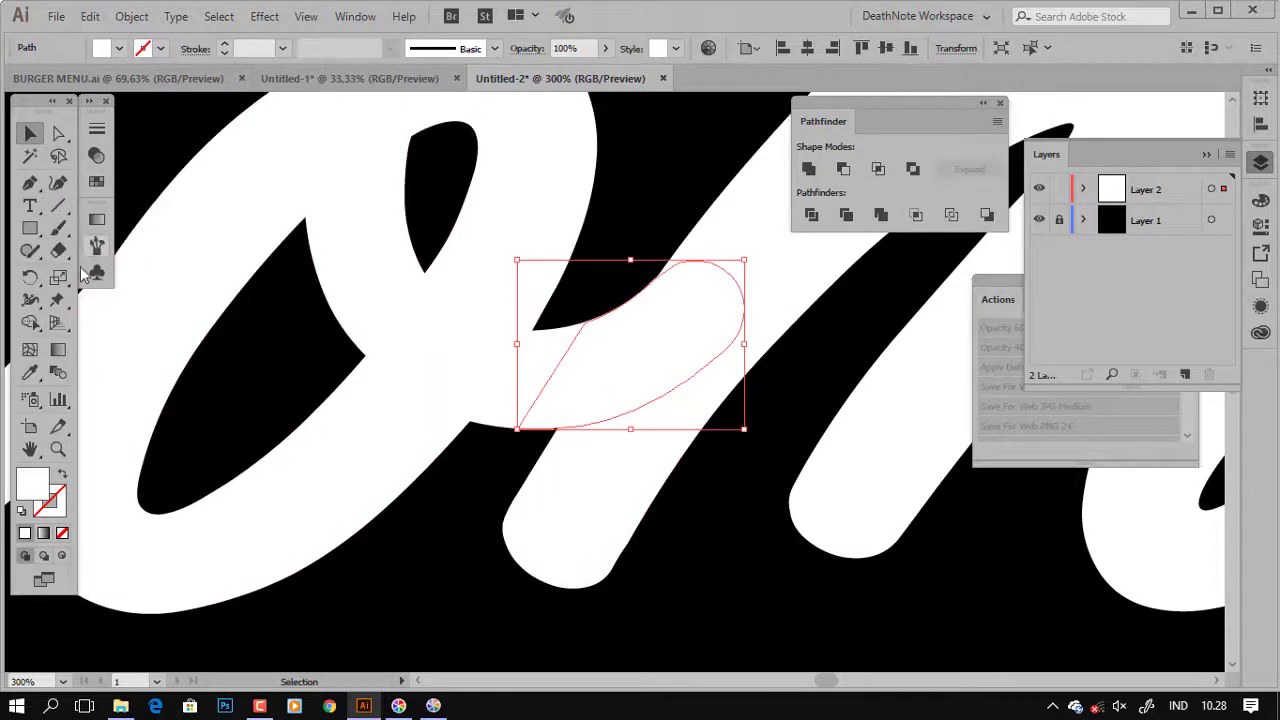
Fill the overlap piece with a linear gradient and set its blend mode to Multiply.
click(99, 228)
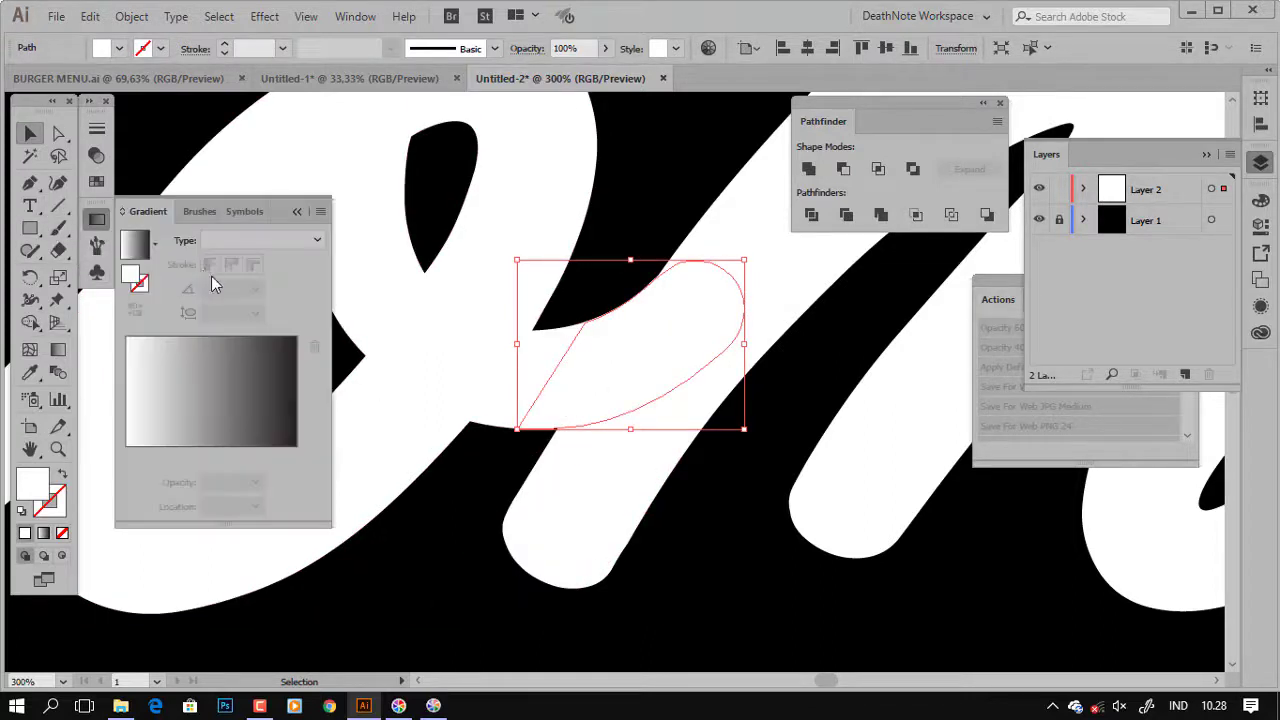
click(137, 245)
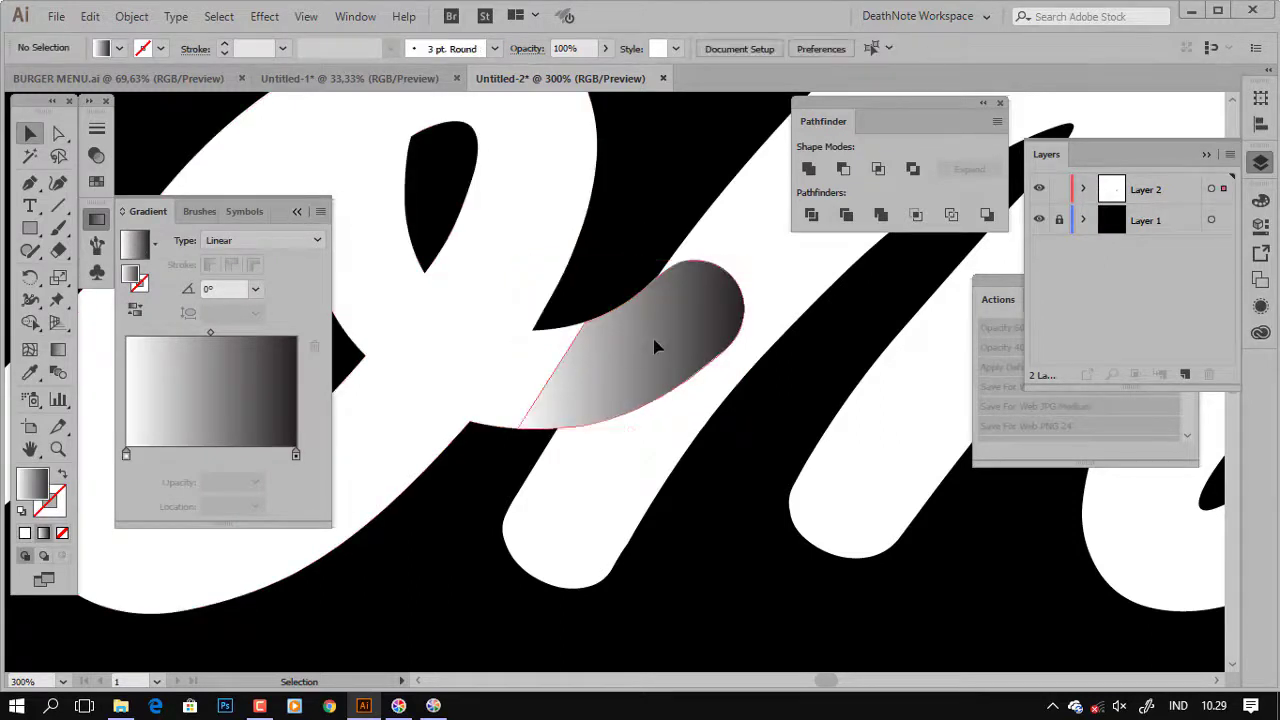
key(ctrl+shift+a)
key(ctrl+z)
click(96, 157)
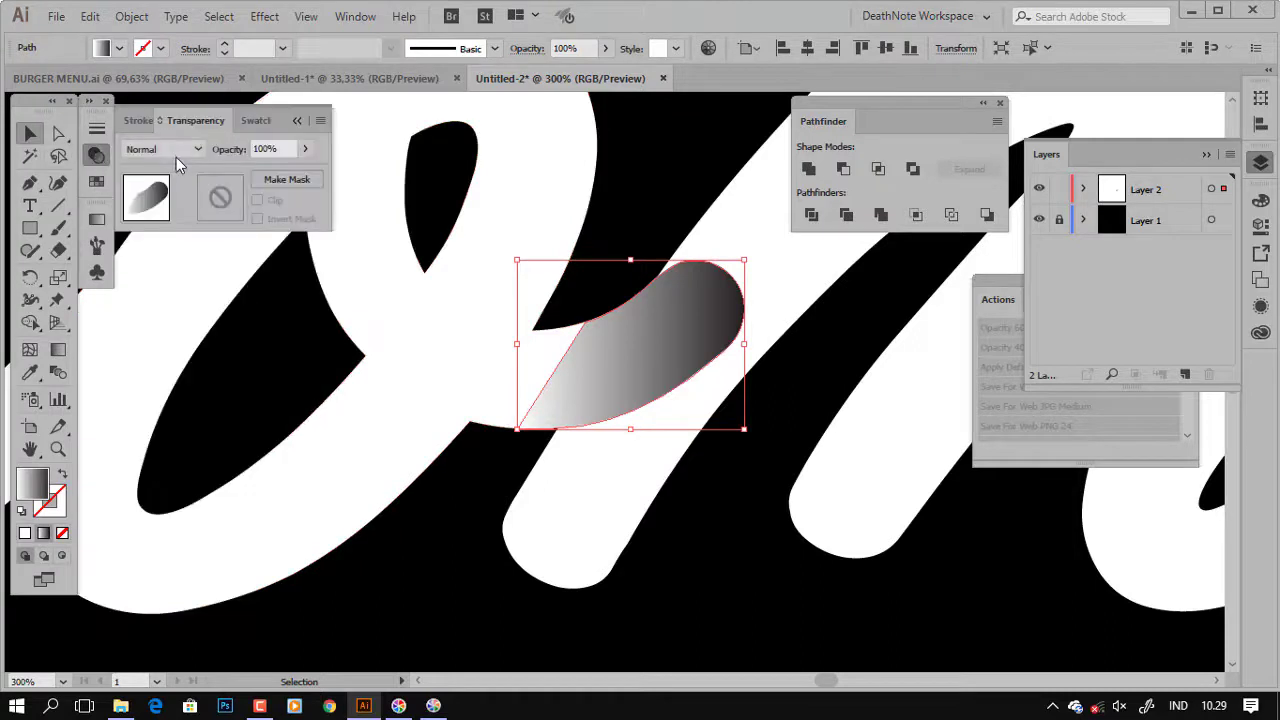
click(176, 152)
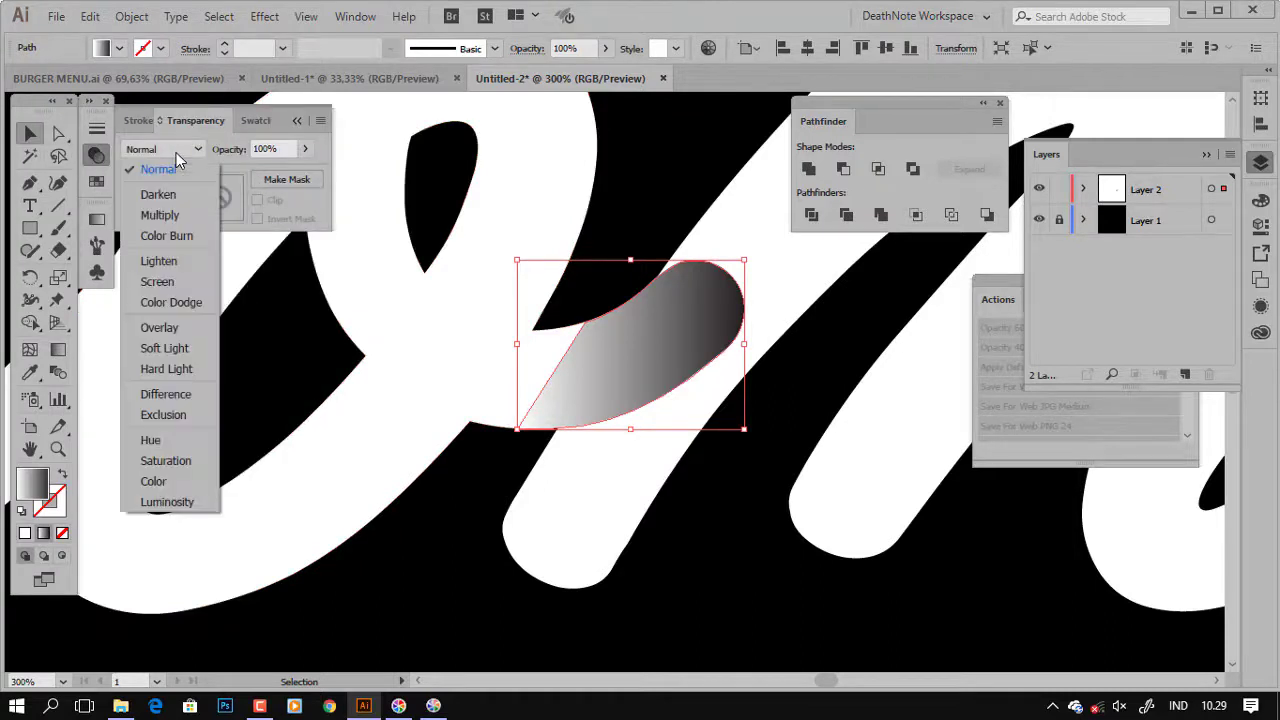
click(177, 211)
key(ctrl+shift+a)
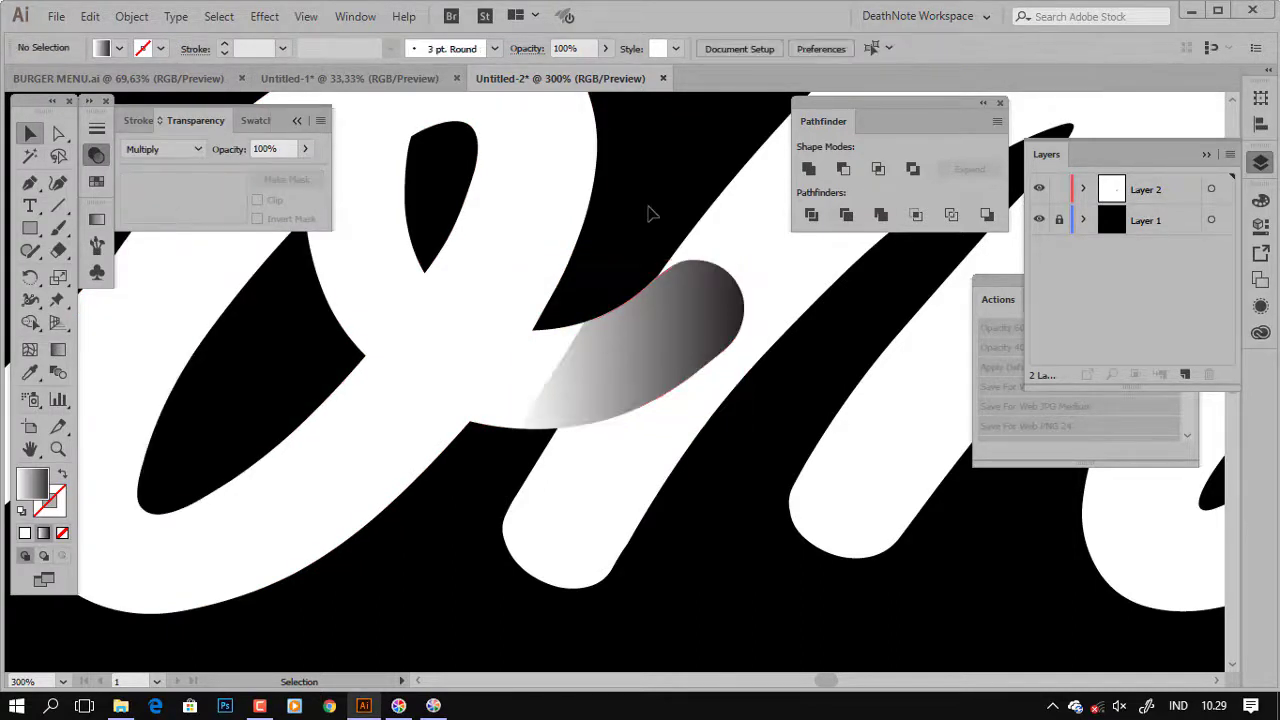
Bring the m letter to the front so the shadow sits behind it.
scroll(757, 243, down, 2)
click(726, 240)
scroll(580, 243, up, 1)
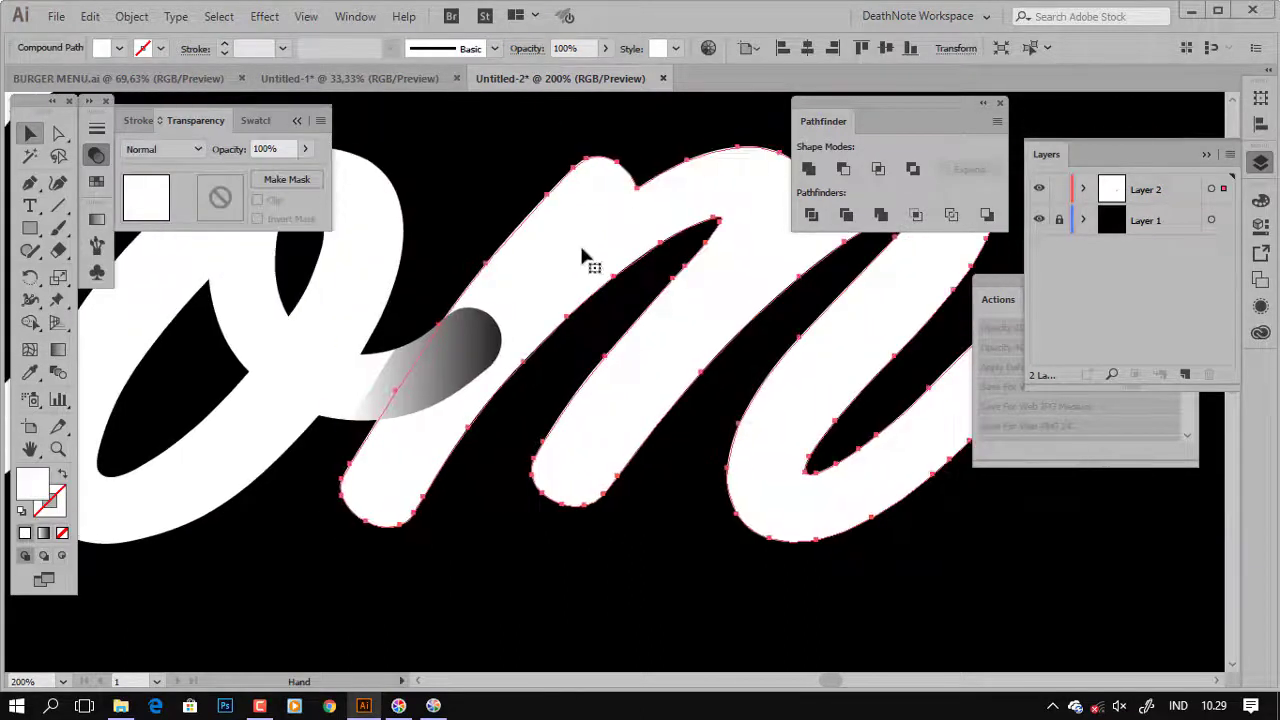
right_click(580, 246)
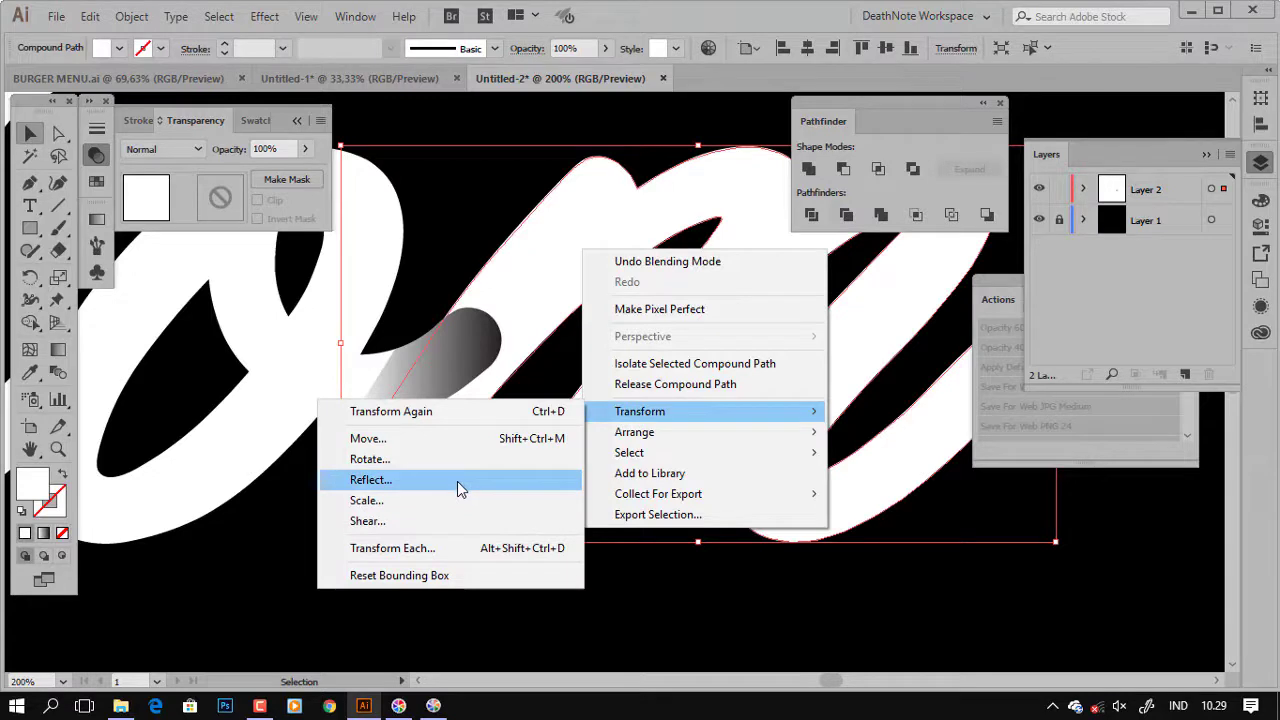
mouse_move(634, 432)
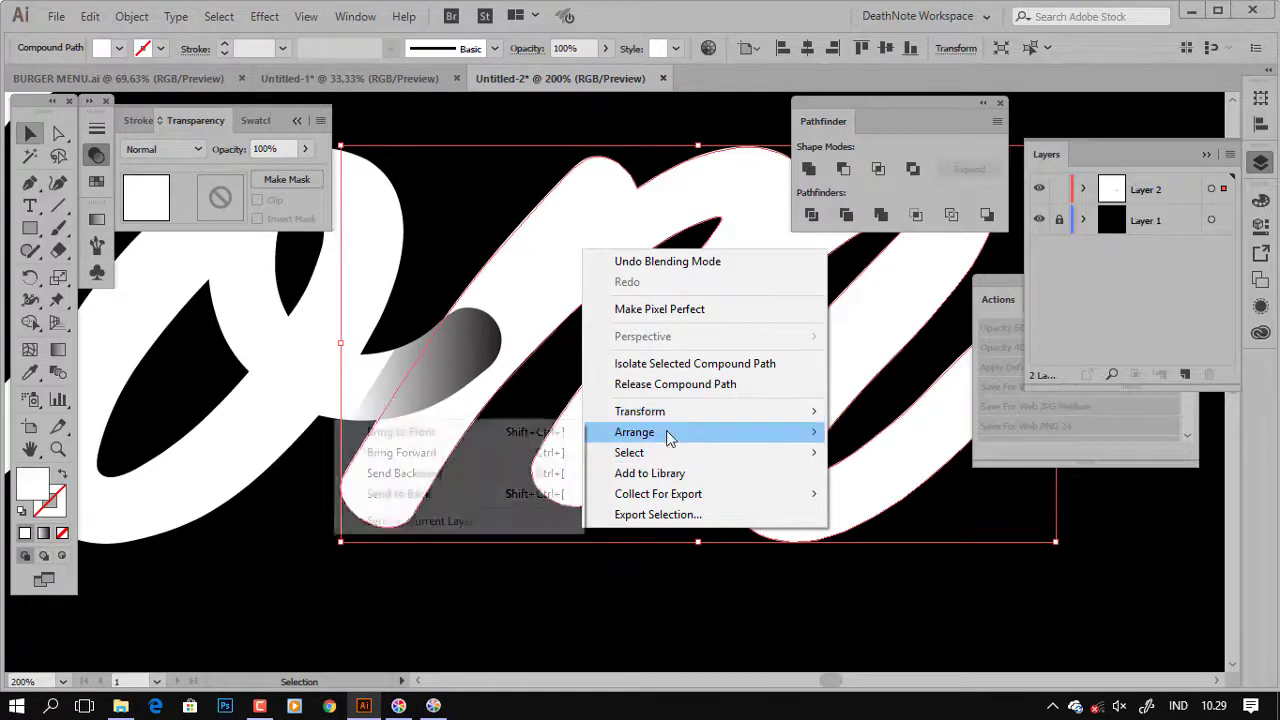
click(439, 432)
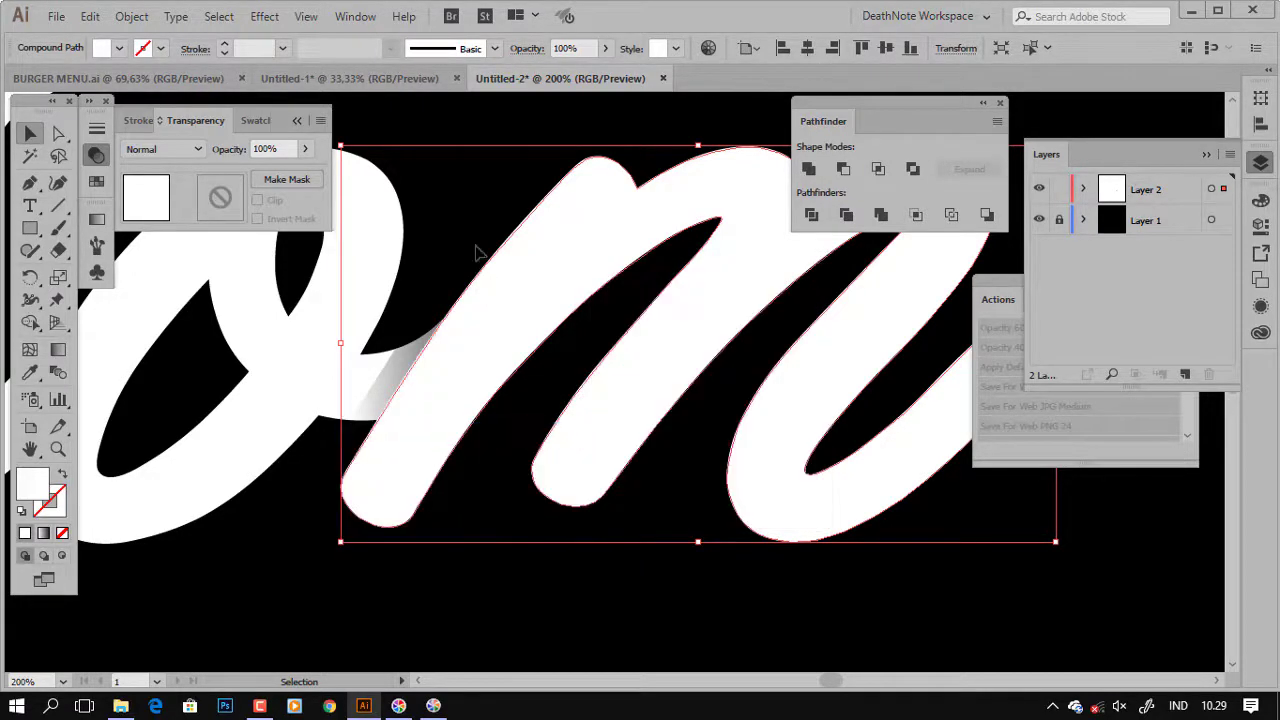
key(ctrl+shift+a)
key(ctrl+minus)
drag(404, 403, 486, 405)
Redraw the shadow's gradient with the Gradient tool, shorter and angled across the stroke.
scroll(486, 405, up, 2)
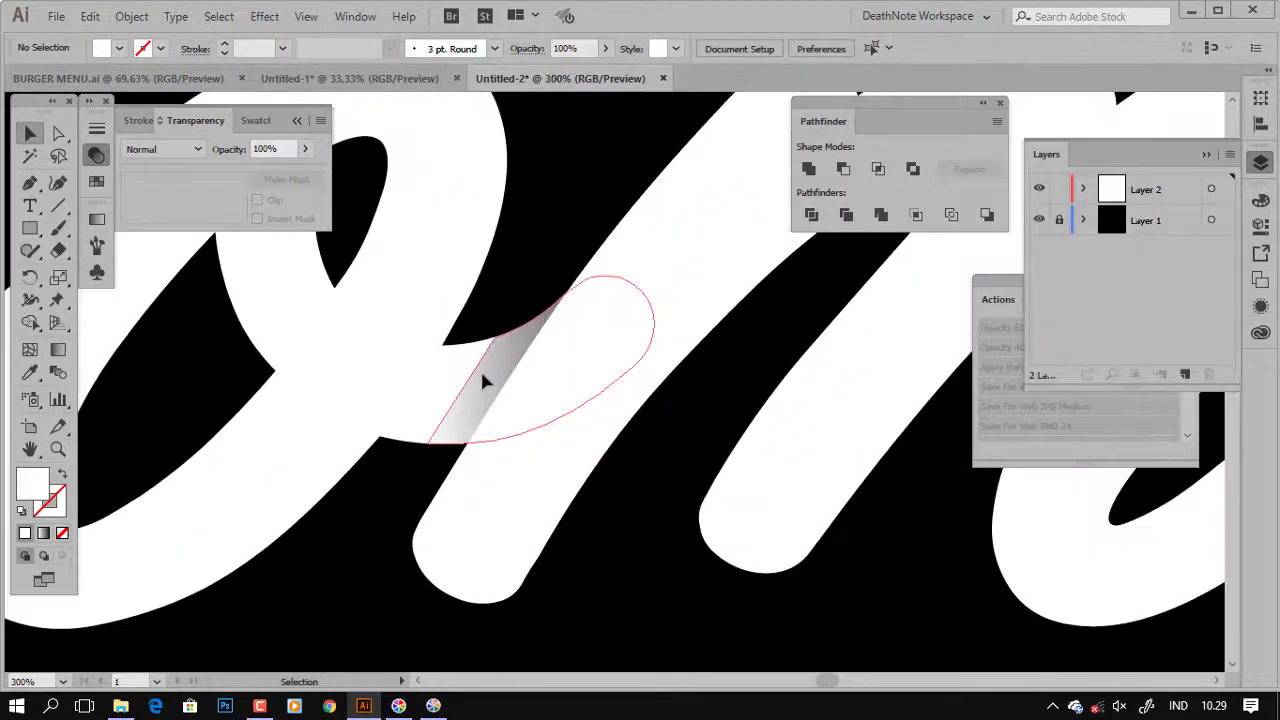
click(483, 372)
click(96, 222)
scroll(485, 362, up, 2)
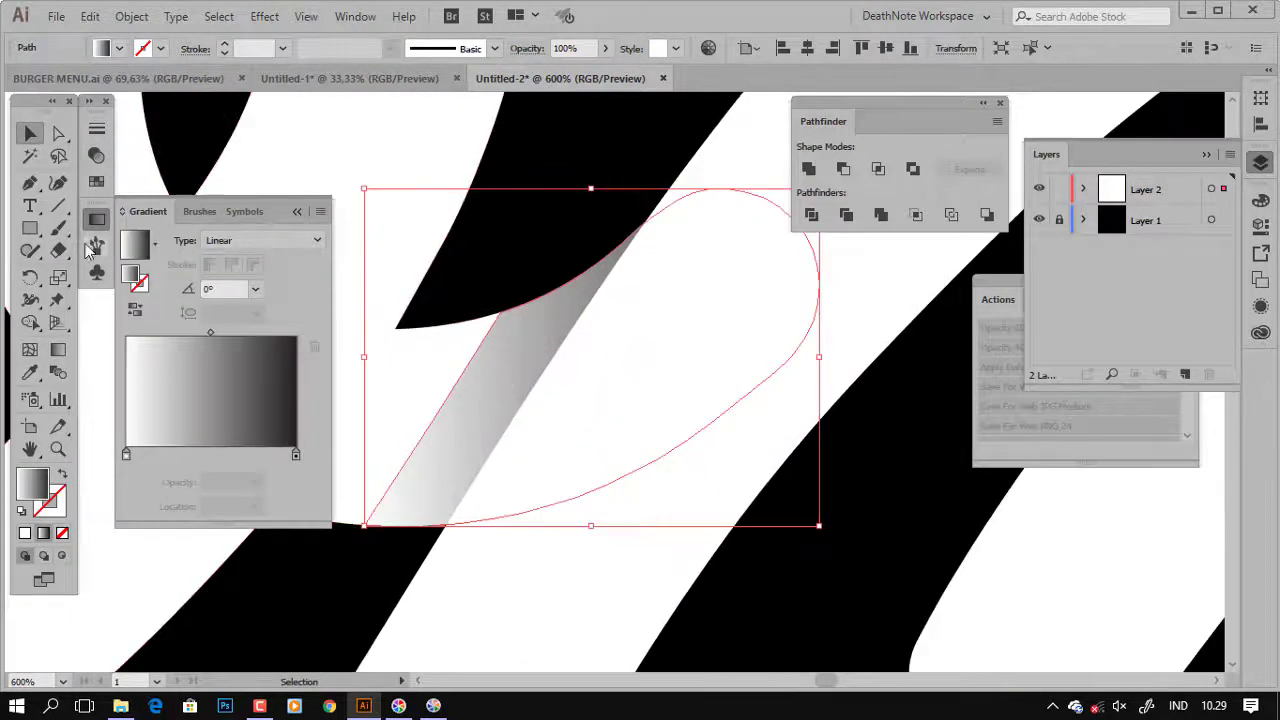
click(96, 222)
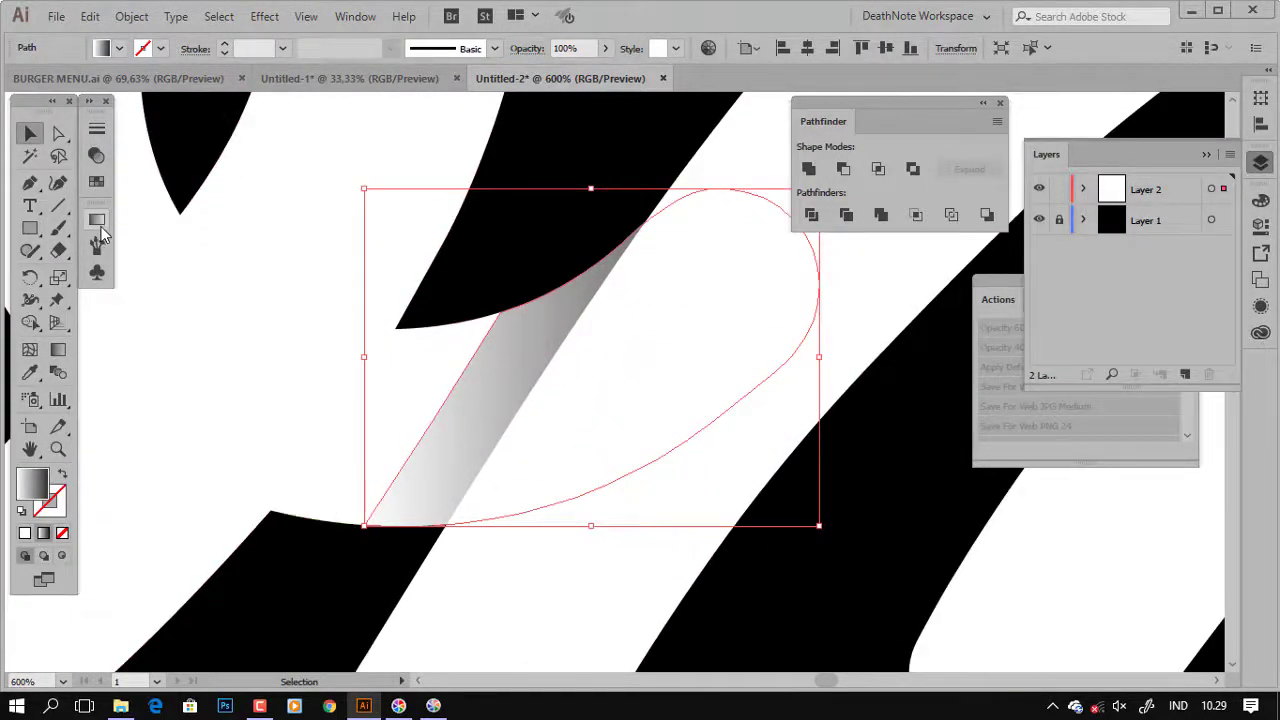
click(59, 350)
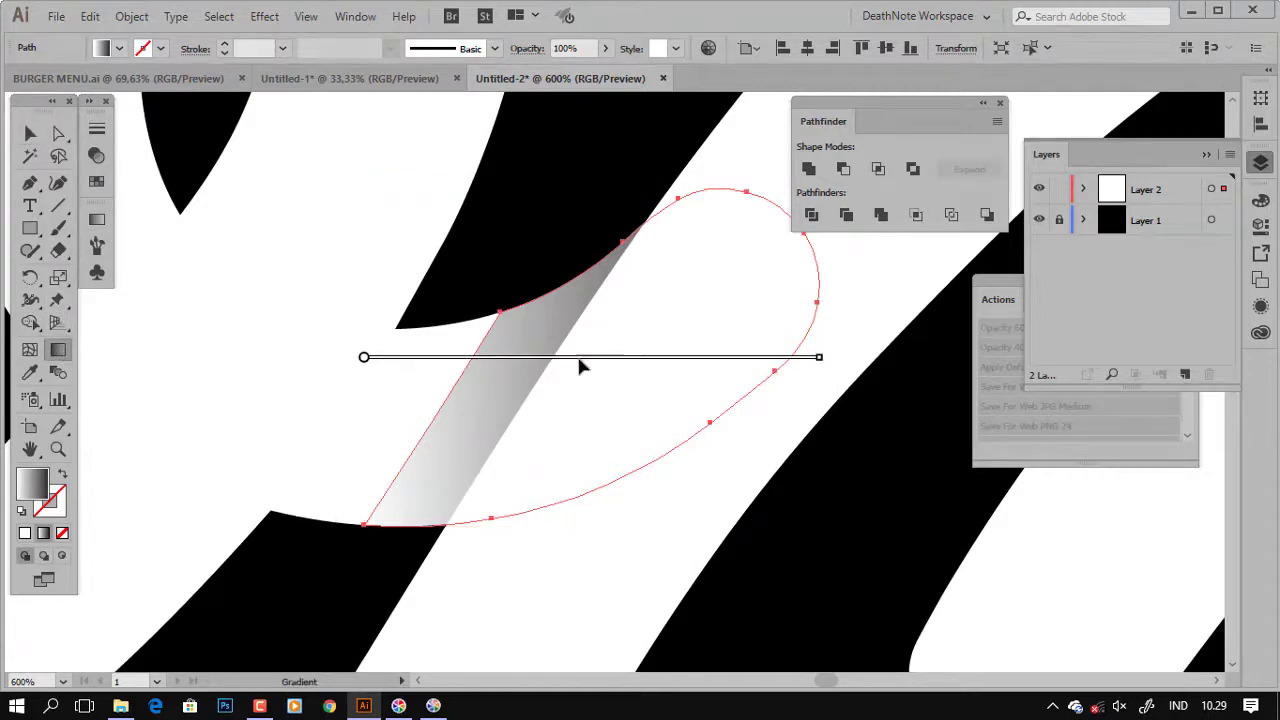
drag(408, 400, 626, 438)
drag(406, 444, 607, 477)
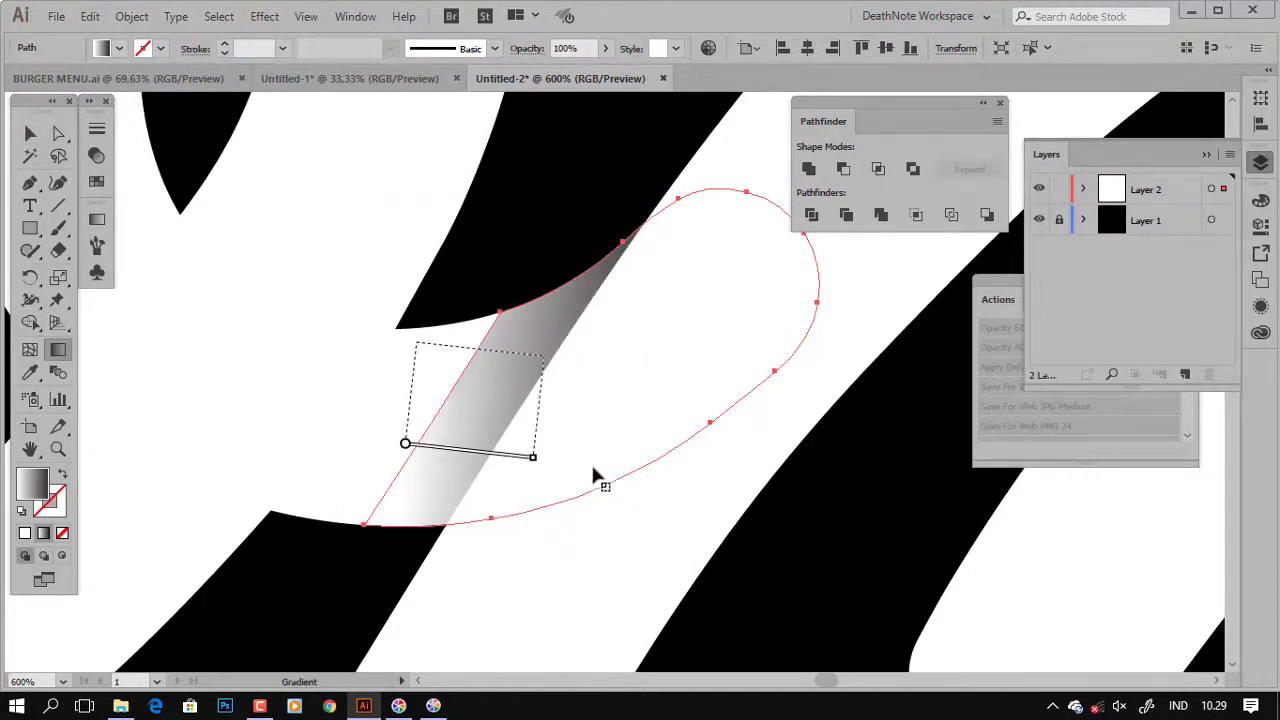
key(v)
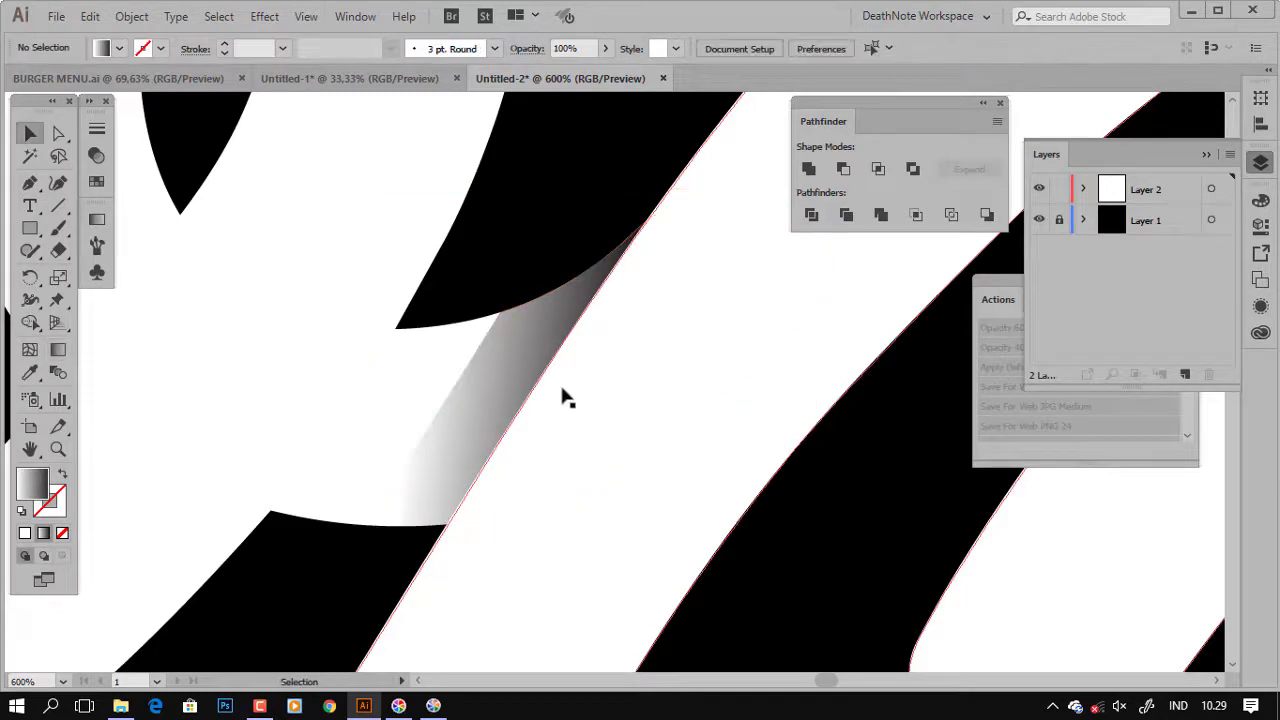
click(545, 385)
scroll(545, 385, down, 3)
click(600, 350)
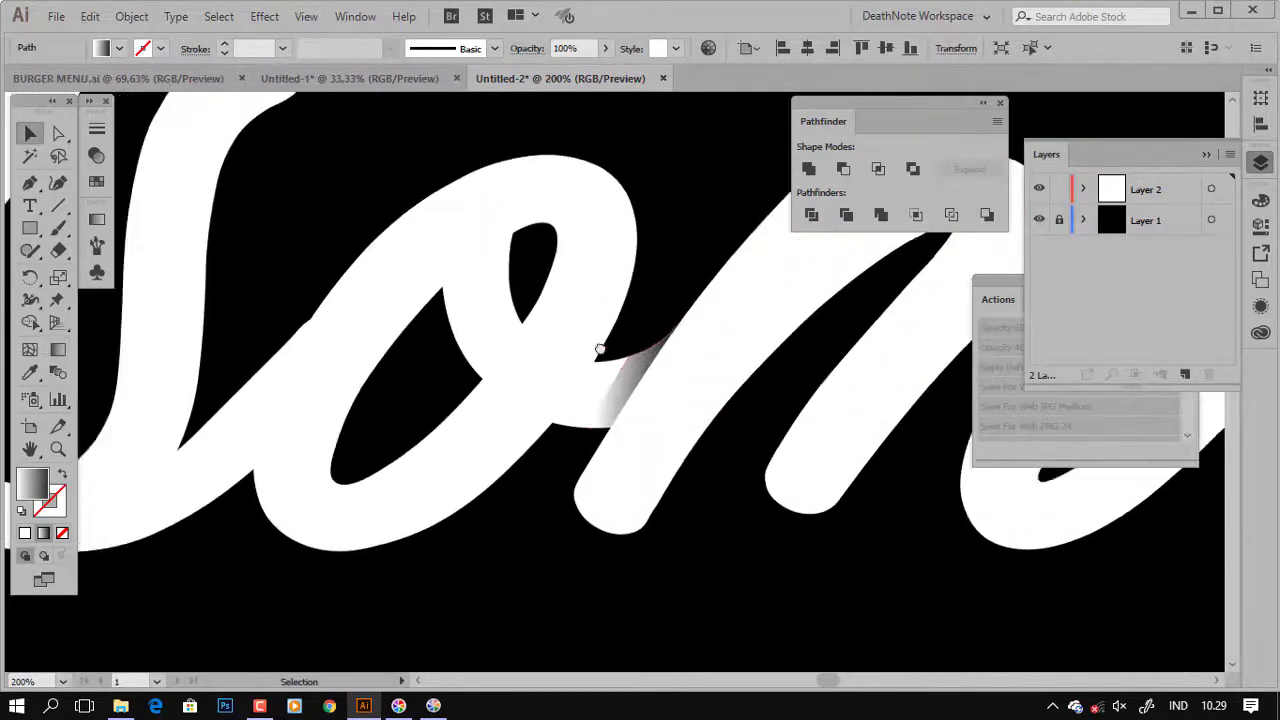
drag(445, 355, 538, 337)
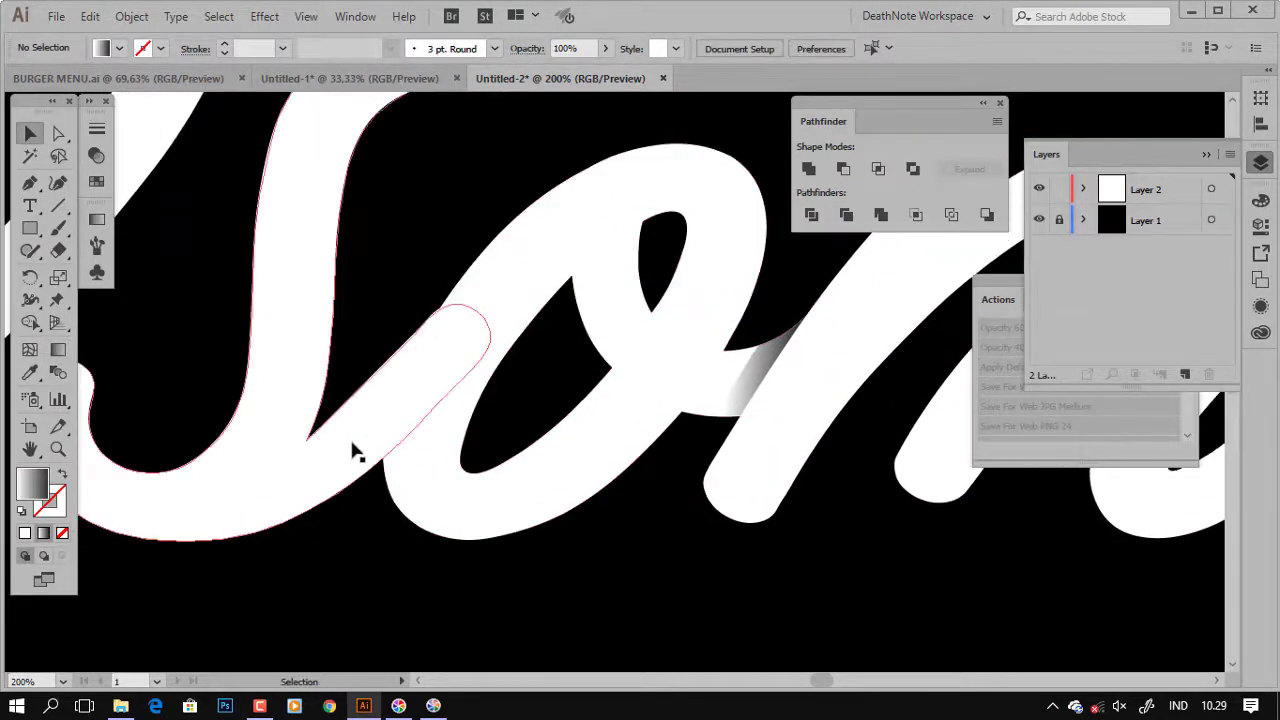
Draw a closed Pen loop around the first letter's stroke end where it meets the o.
click(420, 338)
key(p)
drag(371, 400, 400, 362)
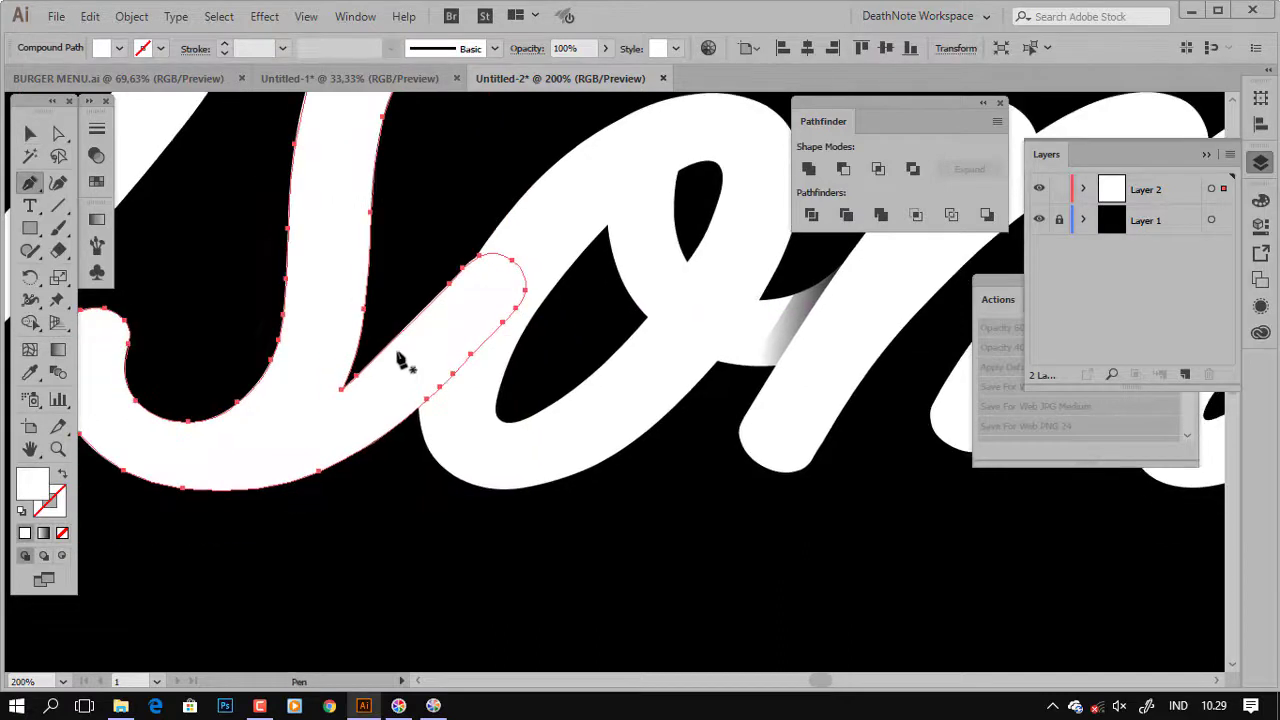
ctrl+click(391, 337)
drag(378, 452, 400, 490)
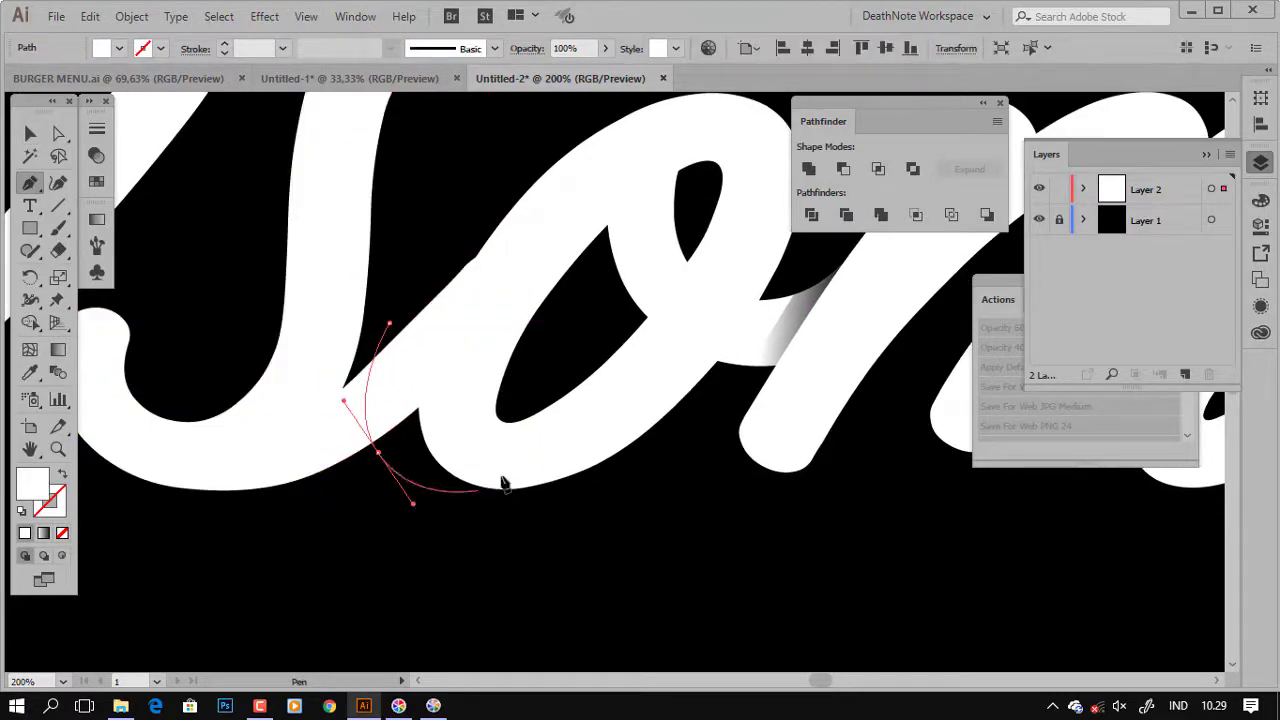
drag(524, 443, 566, 251)
drag(520, 200, 489, 203)
click(389, 326)
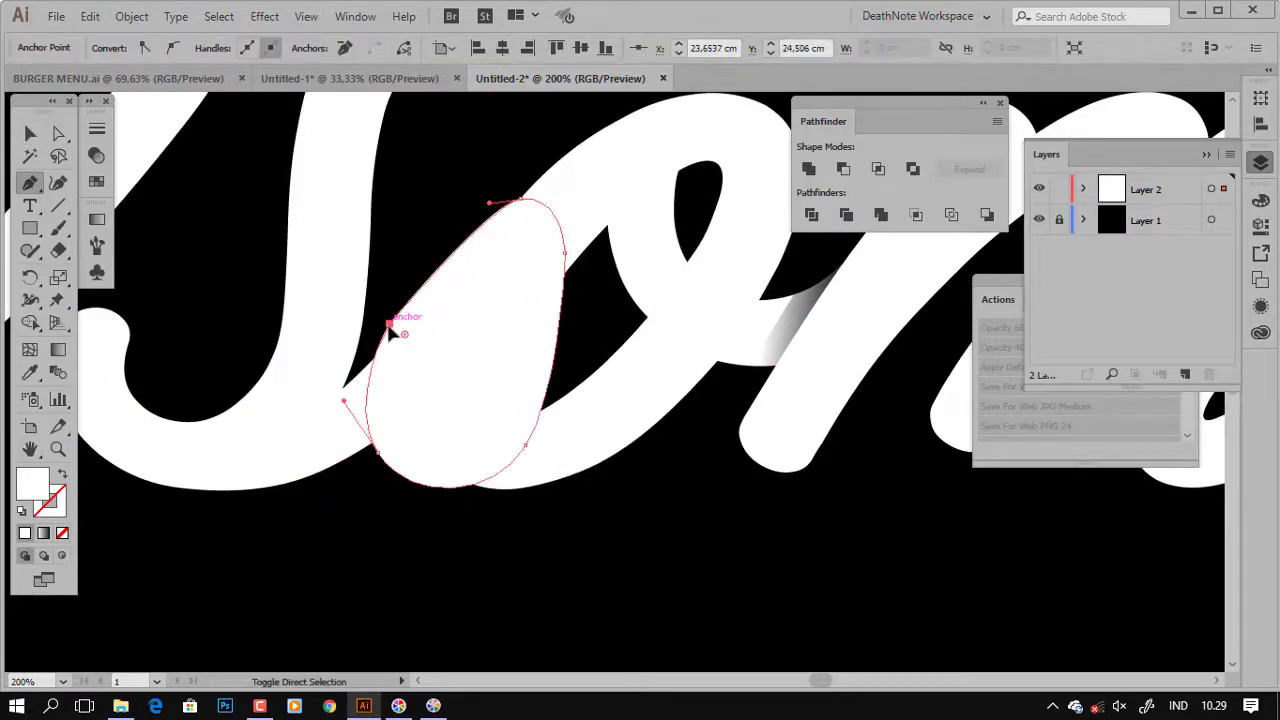
ctrl+click(241, 247)
Intersect a front copy of the first letter with the loop to trim the shadow piece.
click(318, 195)
key(ctrl+c)
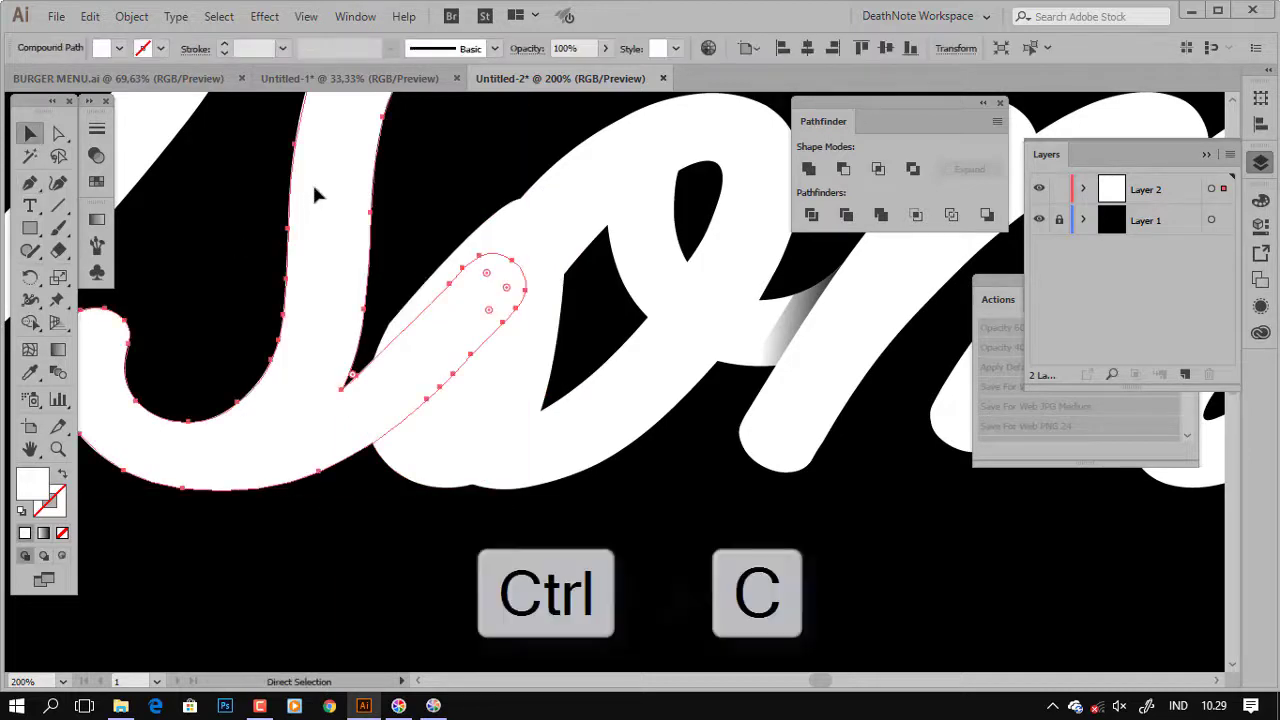
shift+click(537, 250)
key(ctrl+f)
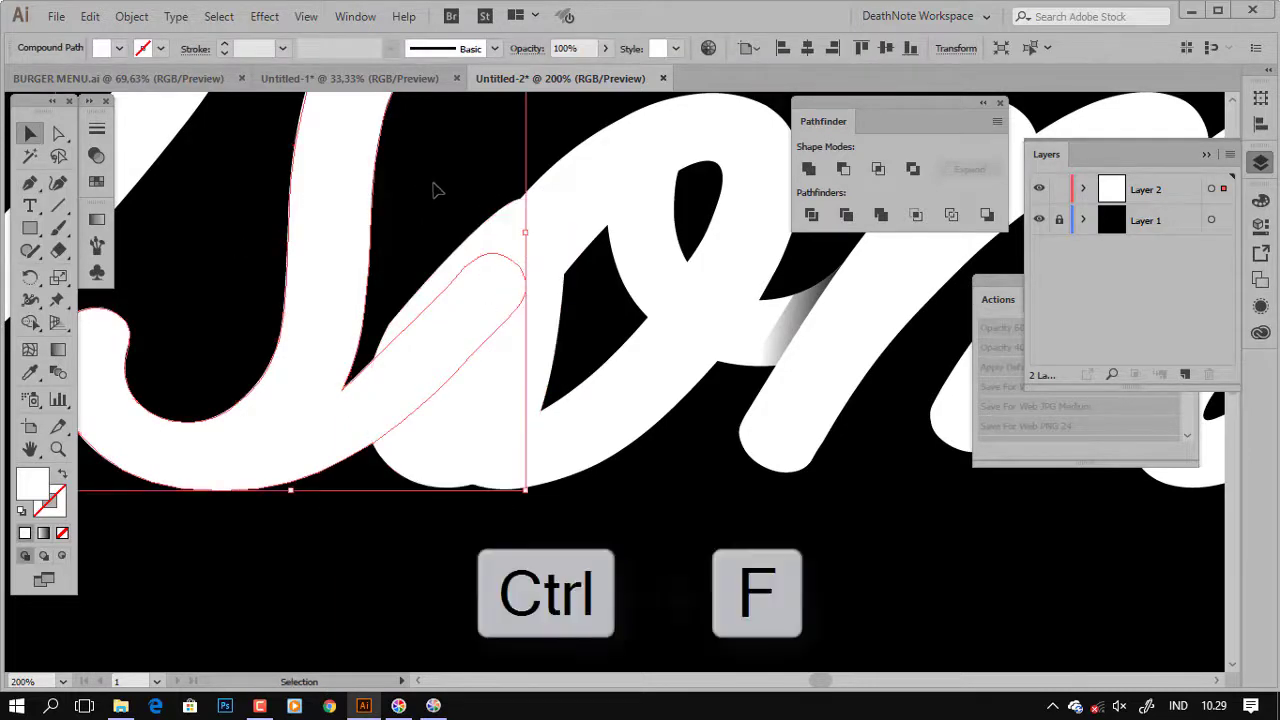
shift+click(491, 236)
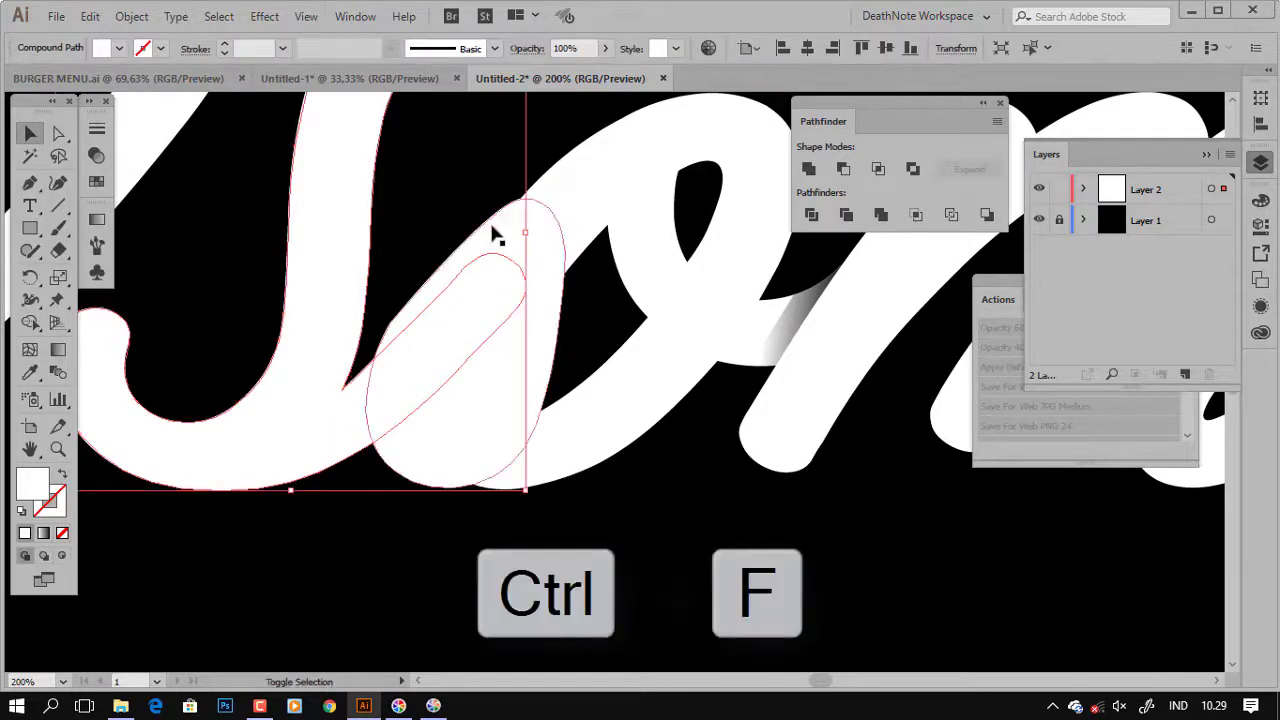
click(878, 168)
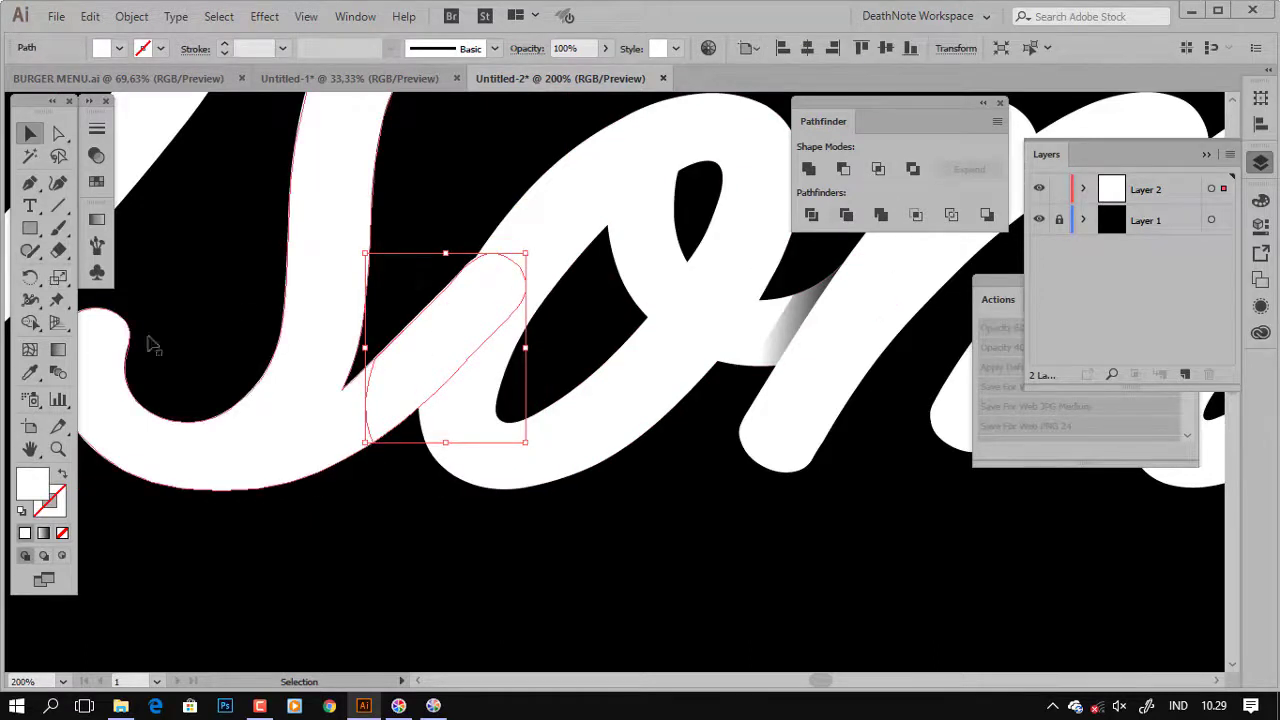
click(29, 372)
Apply the existing gradient to the new shadow and send it behind the lettering.
click(788, 330)
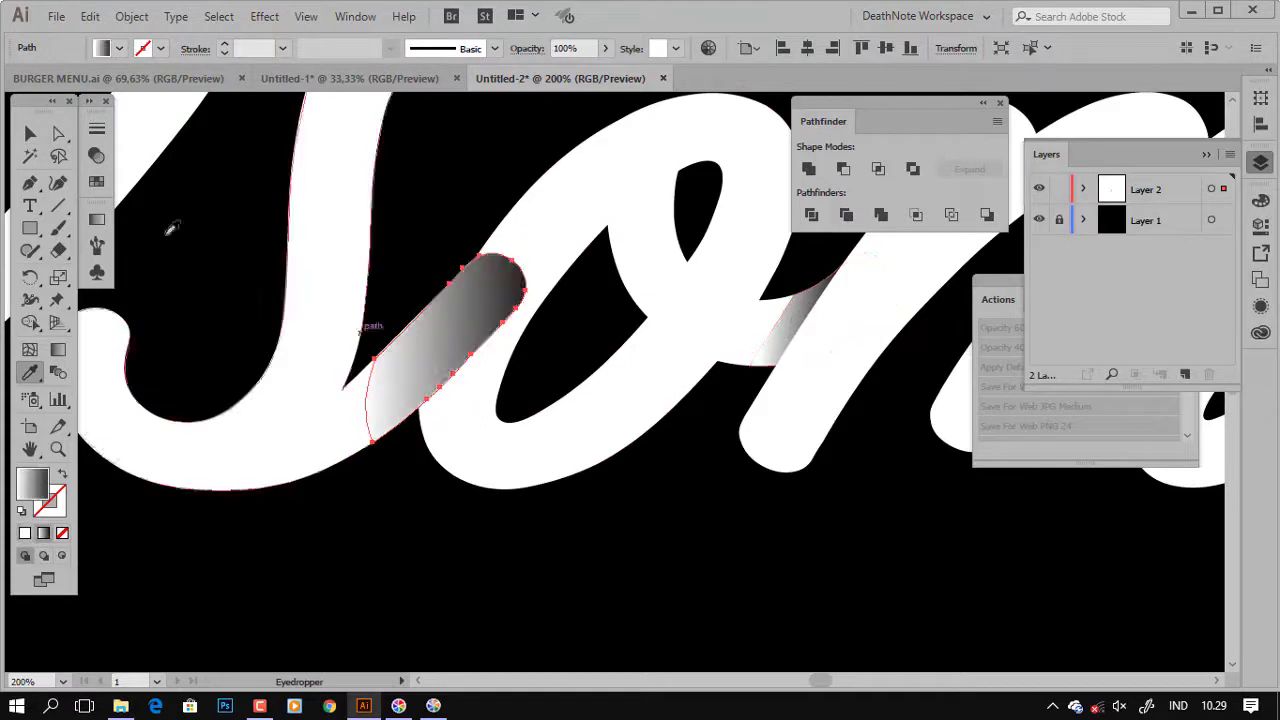
click(30, 133)
click(231, 338)
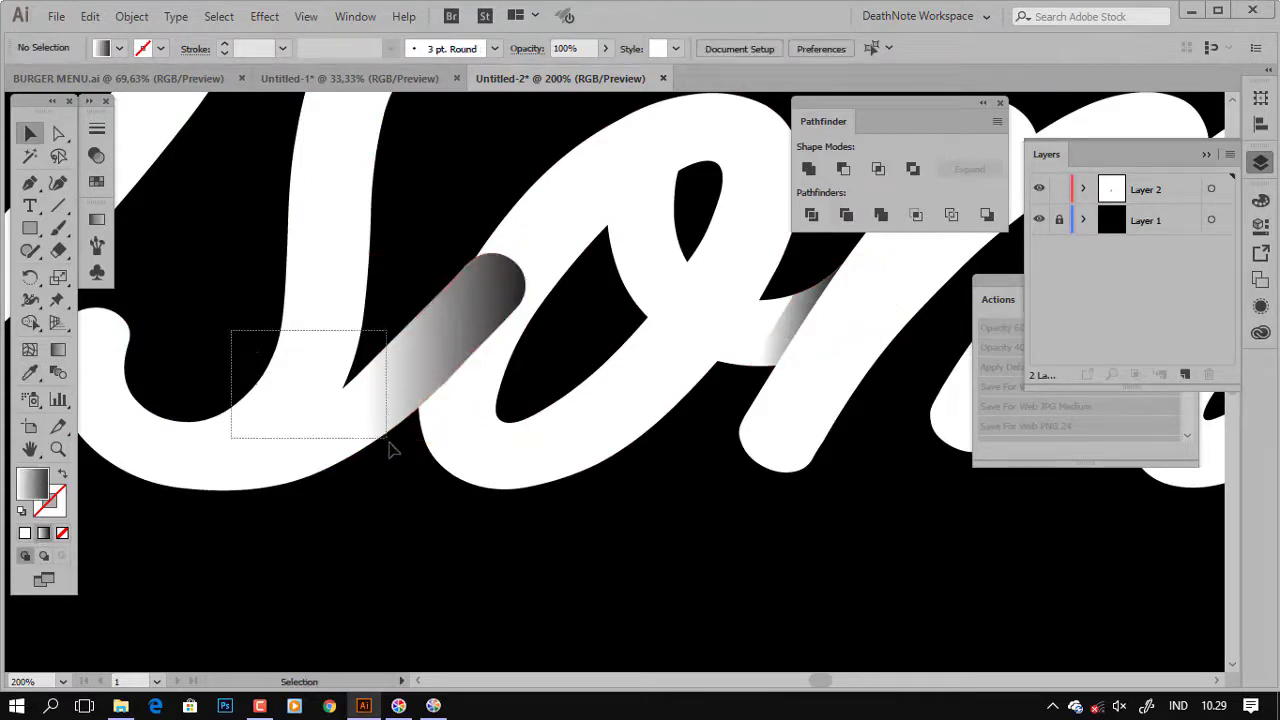
right_click(337, 280)
mouse_move(389, 455)
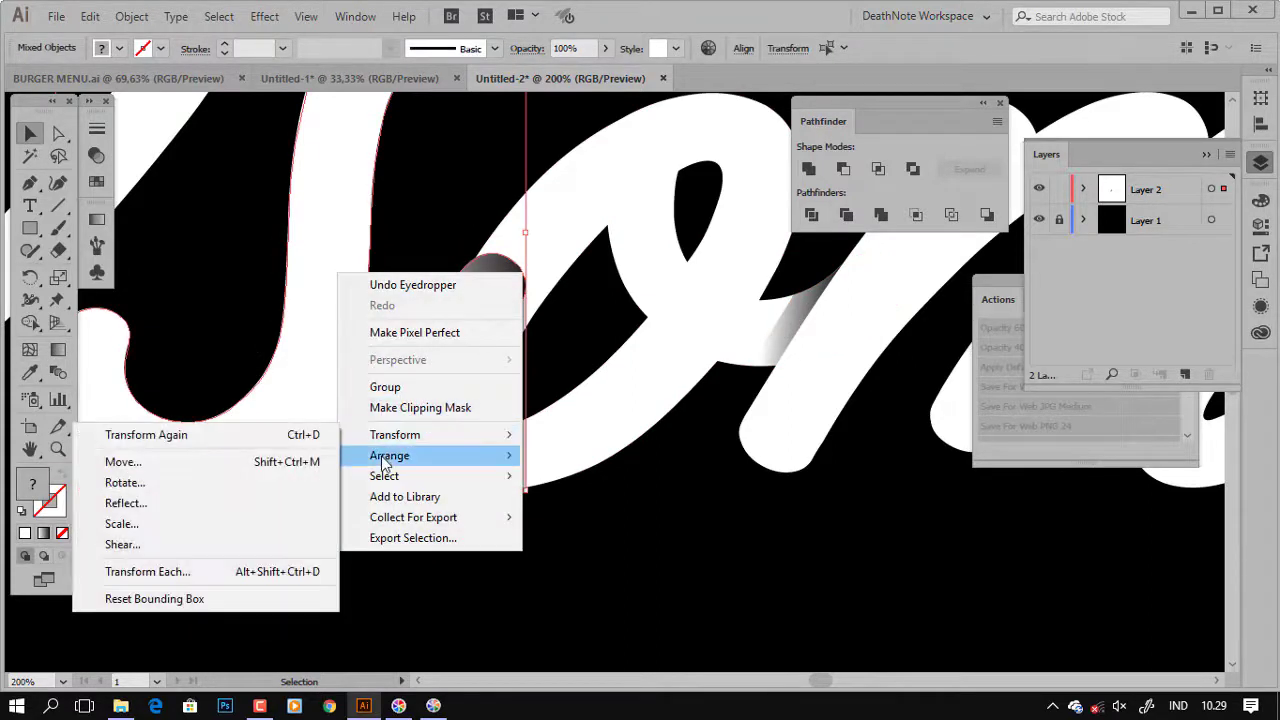
click(217, 517)
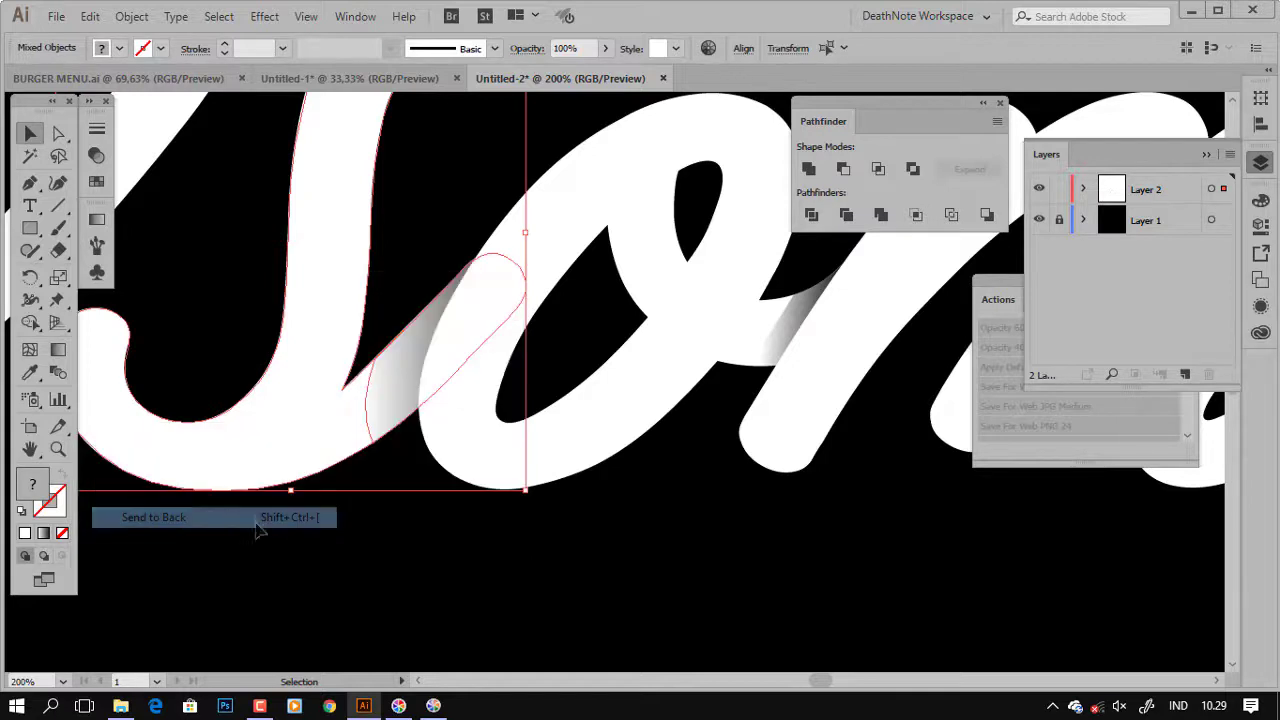
click(488, 571)
Re-angle the shadow's gradient so it runs nearly horizontally along the stroke.
key(ctrl+a)
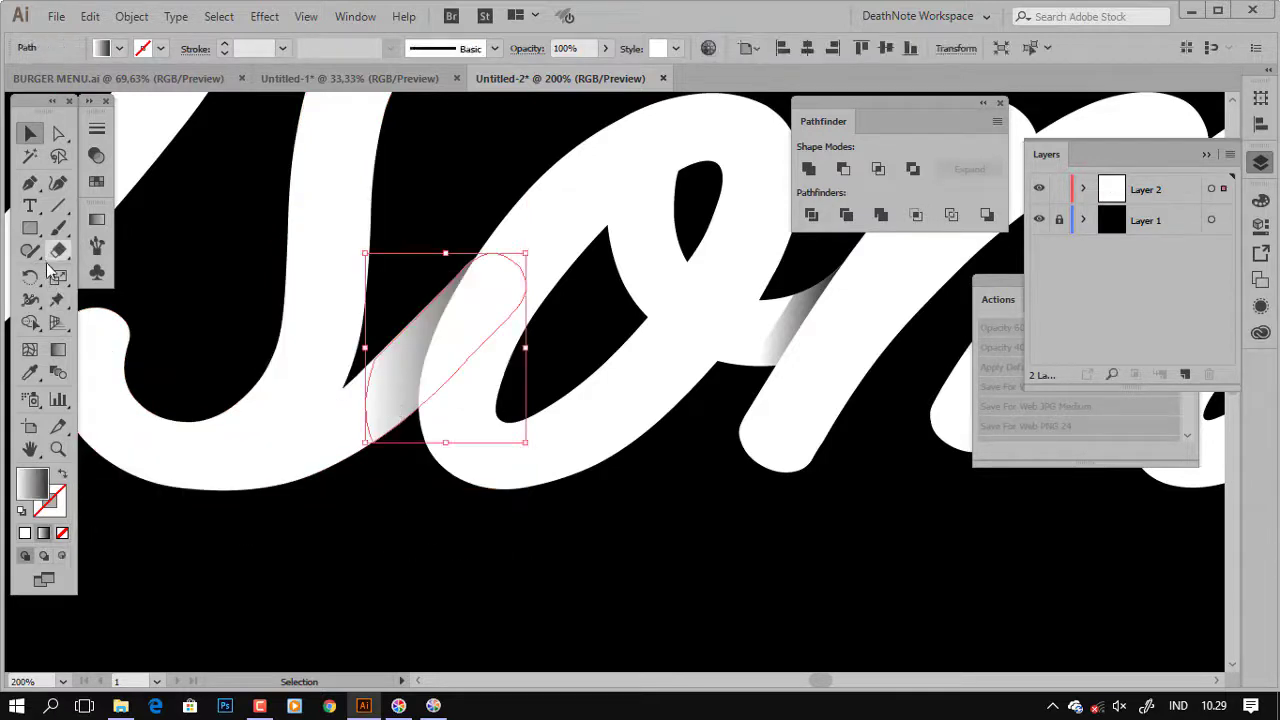
click(57, 351)
mouse_move(383, 372)
mouse_down()
mouse_move(500, 320)
mouse_move(498, 309)
mouse_up()
drag(362, 407, 494, 357)
drag(357, 377, 479, 327)
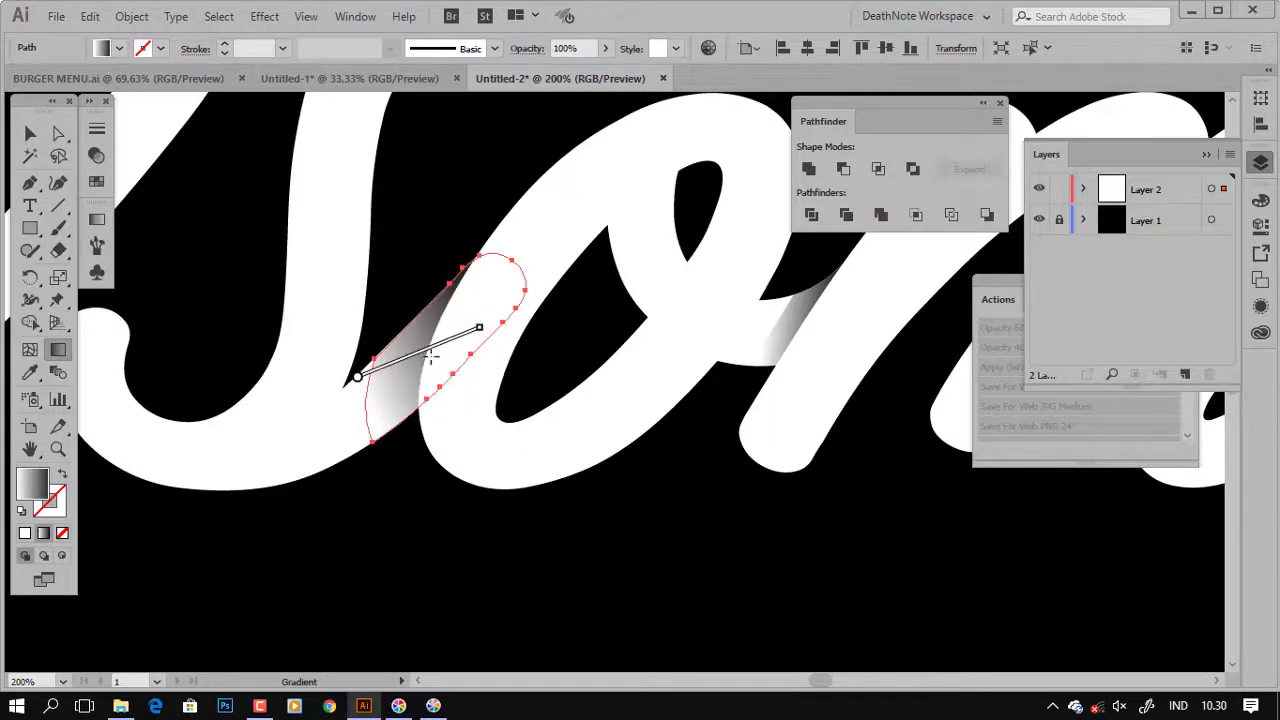
drag(349, 343, 500, 356)
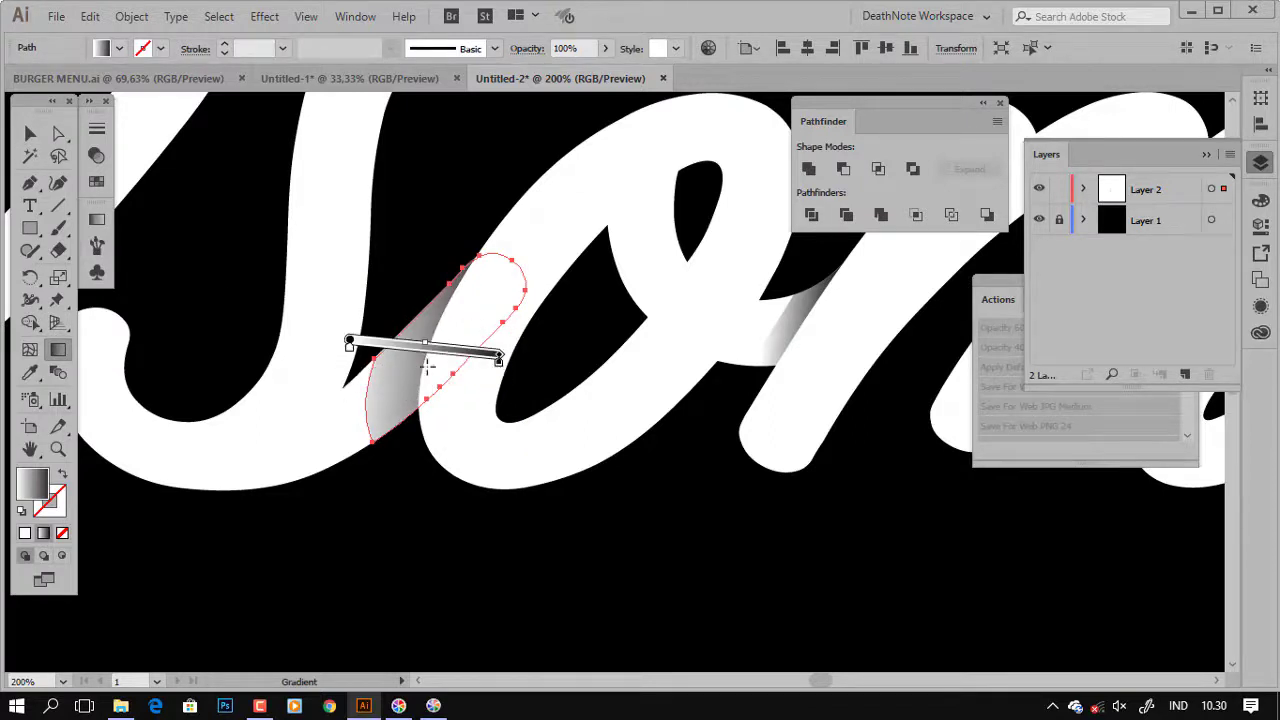
drag(379, 356, 510, 338)
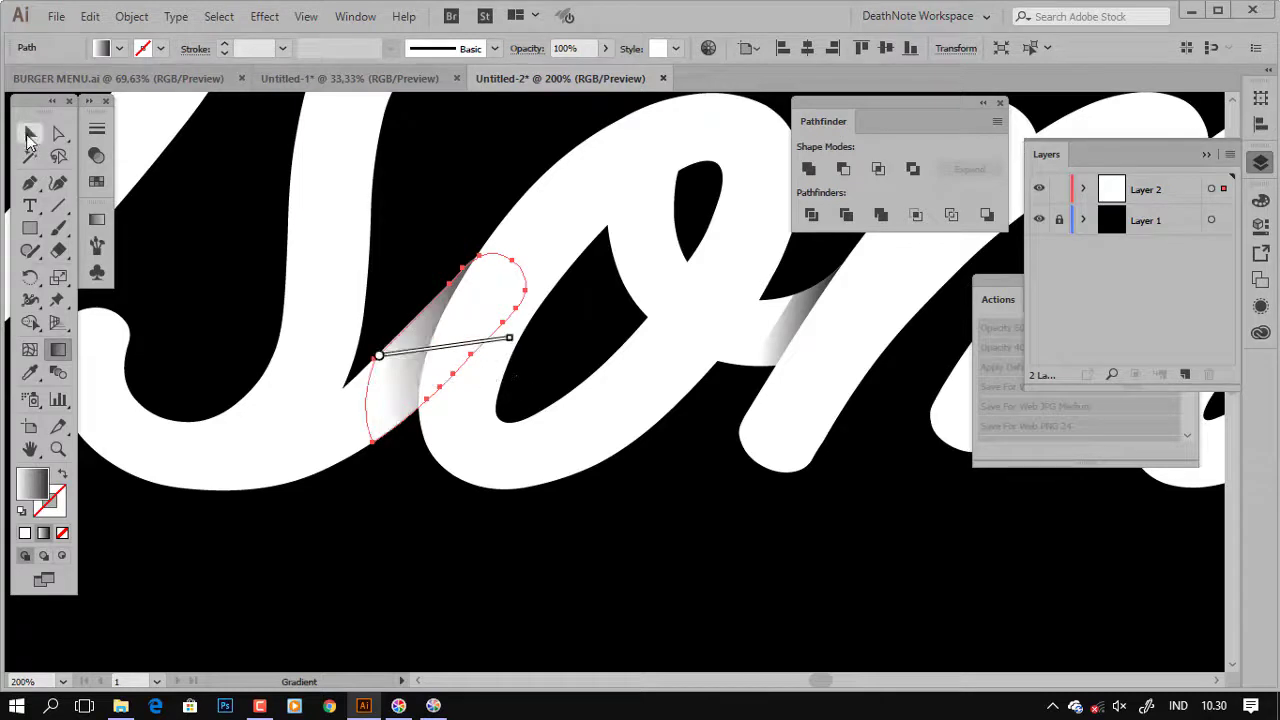
Zoom out to check the whole word, then begin a new shadow outline at the next letter.
click(30, 134)
click(471, 429)
key(ctrl+minus)
key(ctrl+minus)
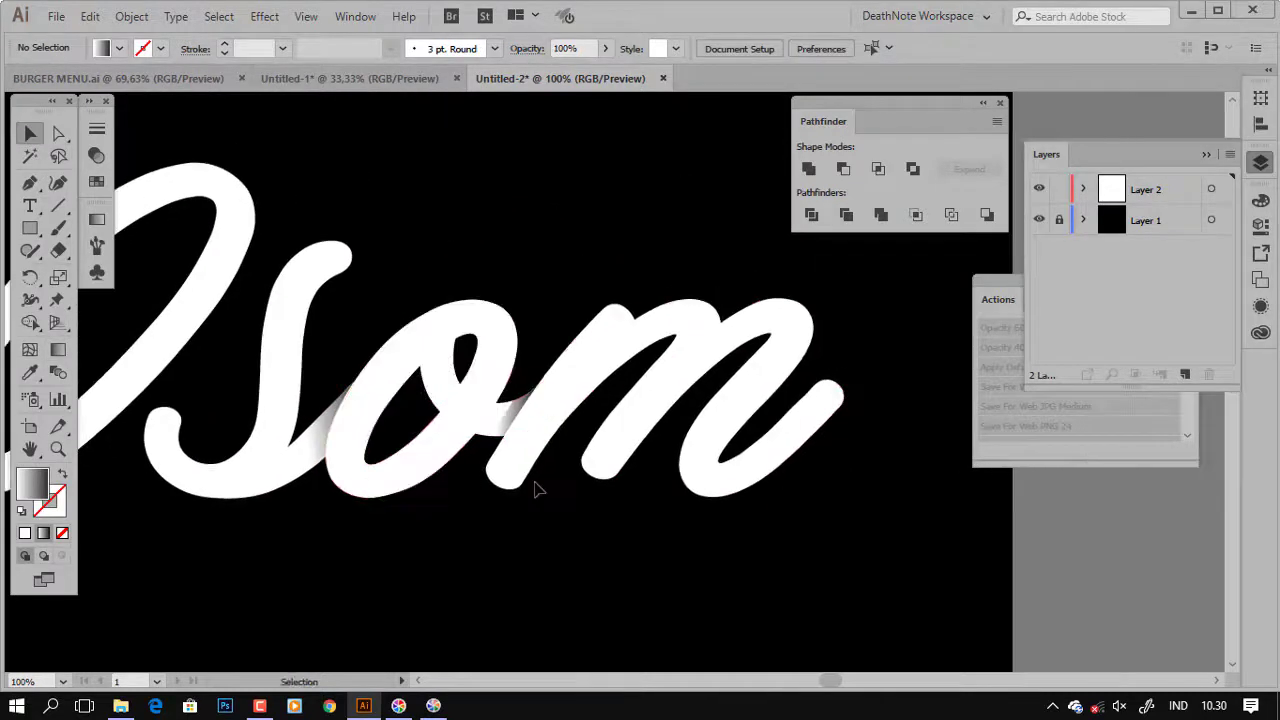
key(ctrl+plus)
key(ctrl+plus)
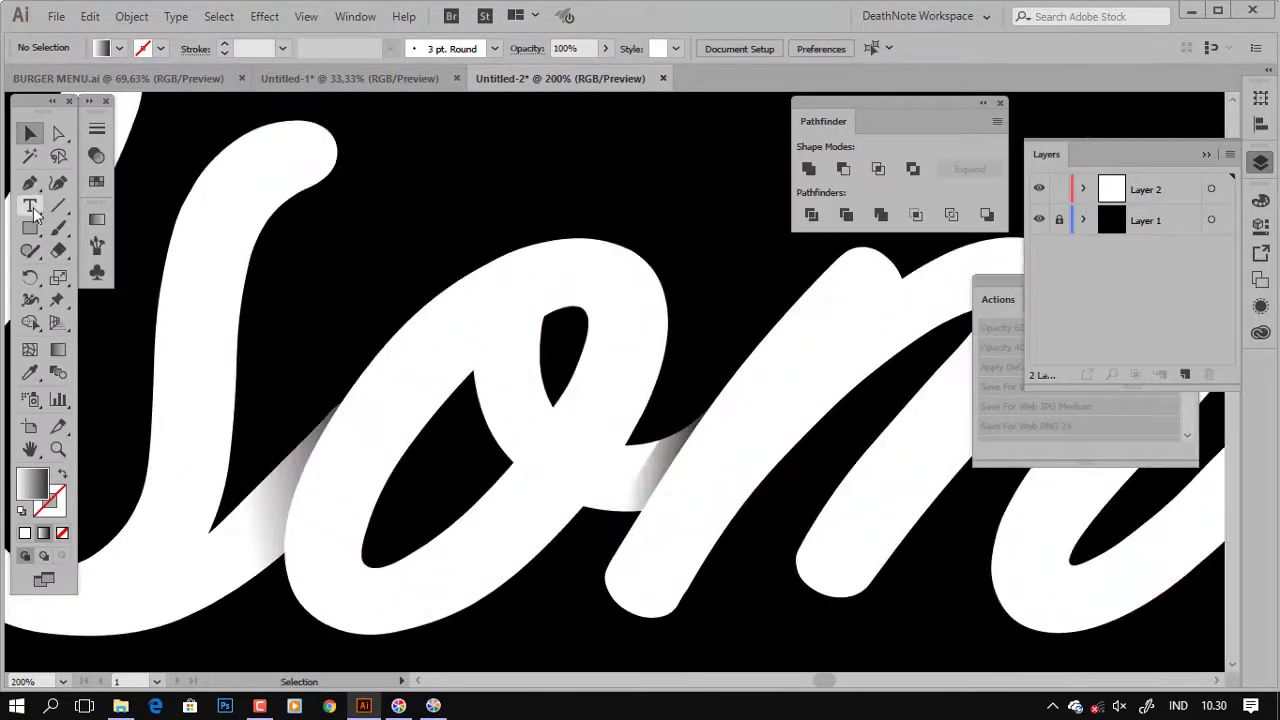
scroll(422, 285, up, 1)
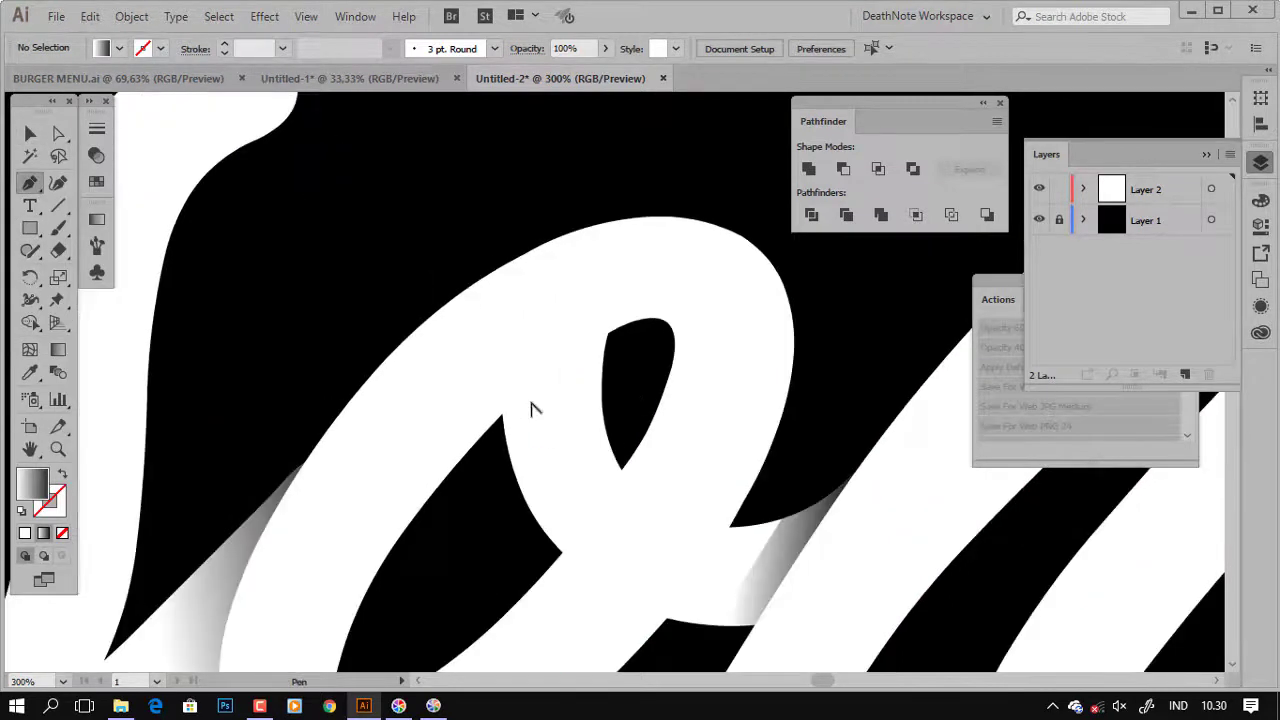
click(502, 412)
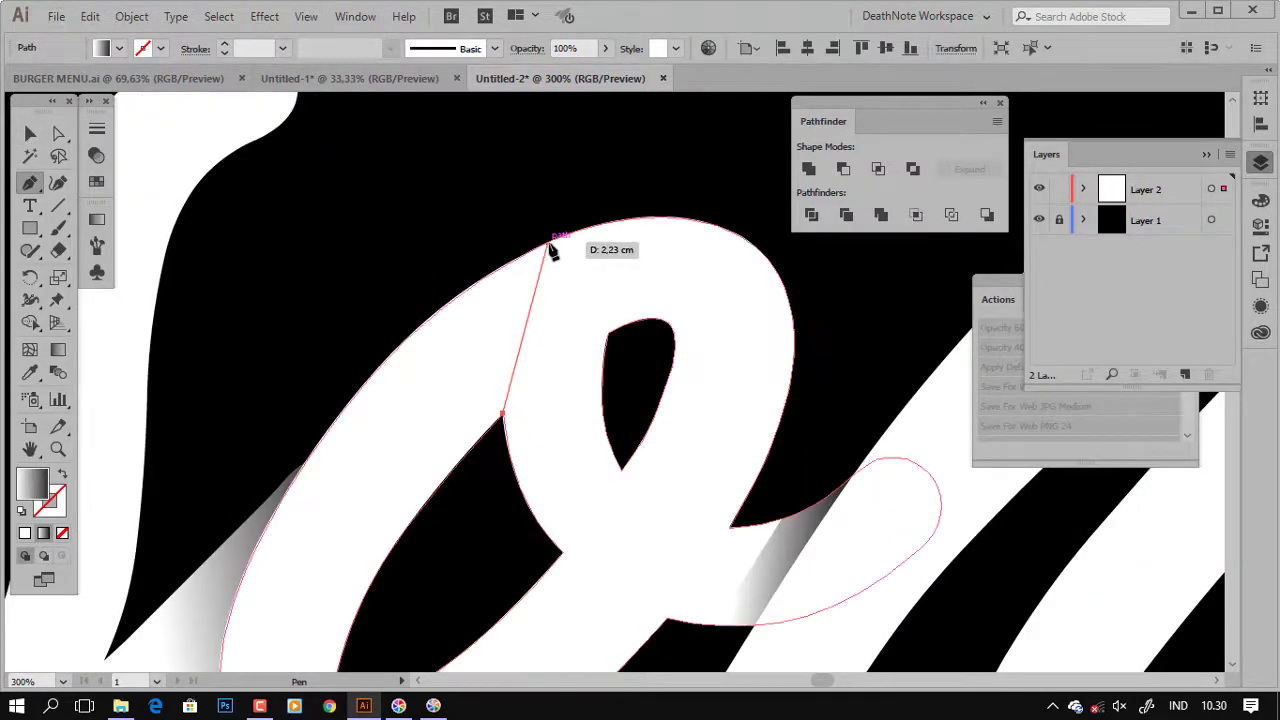
Finish and close the curved shadow outline on the left side of the small o.
drag(548, 242, 587, 205)
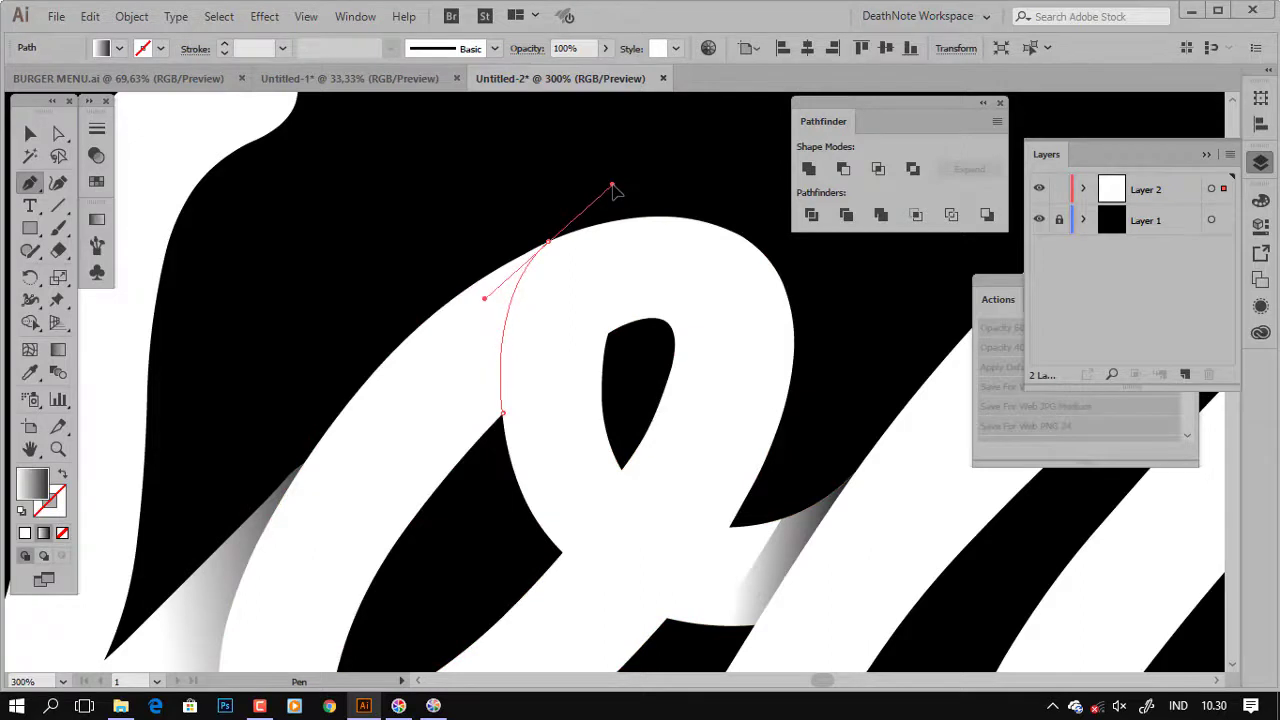
click(411, 264)
drag(438, 510, 500, 555)
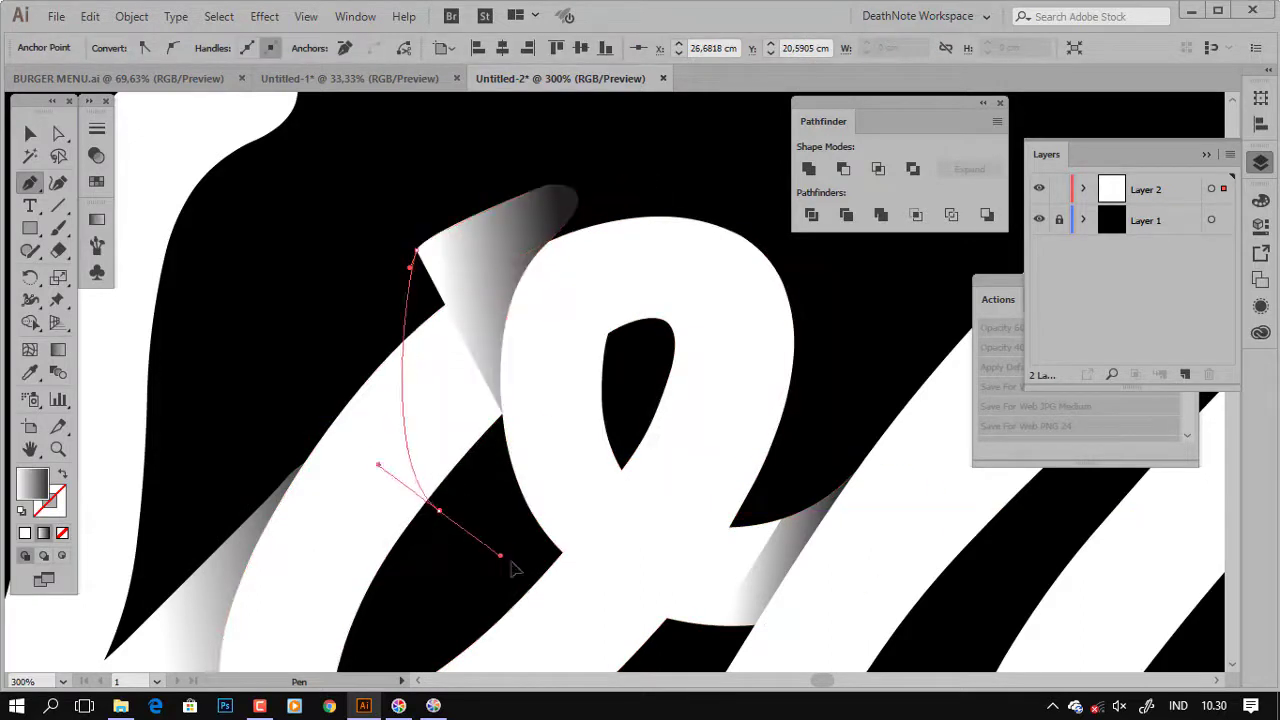
drag(502, 412, 505, 420)
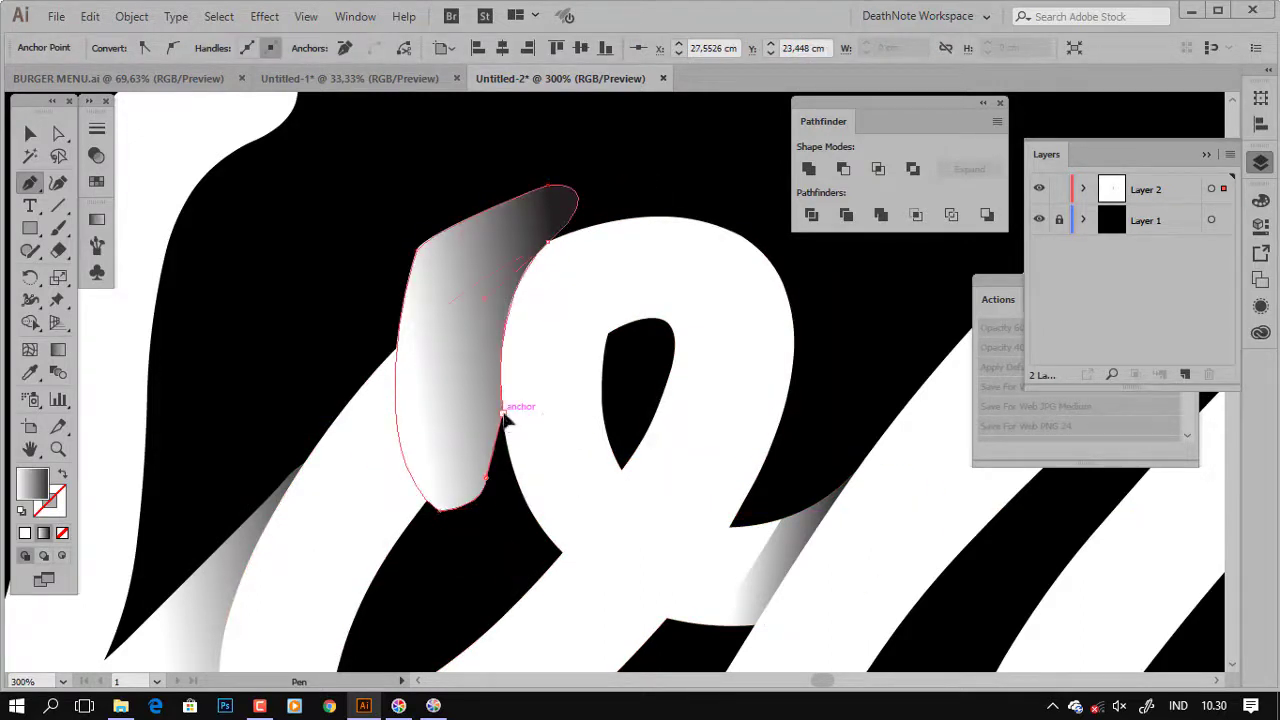
key(ctrl+shift+a)
key(v)
Paste a copy of the white letter in front and Intersect it with the shadow shape.
click(603, 277)
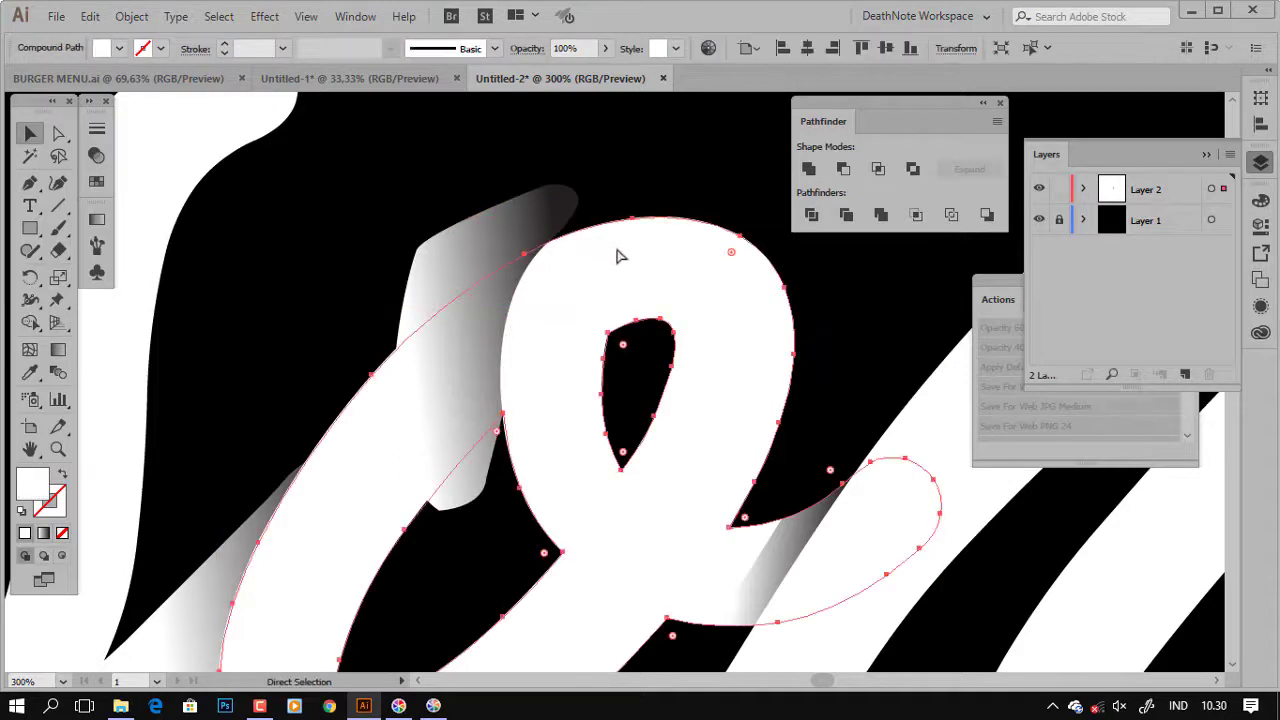
key(ctrl+c)
key(ctrl+f)
shift+click(500, 235)
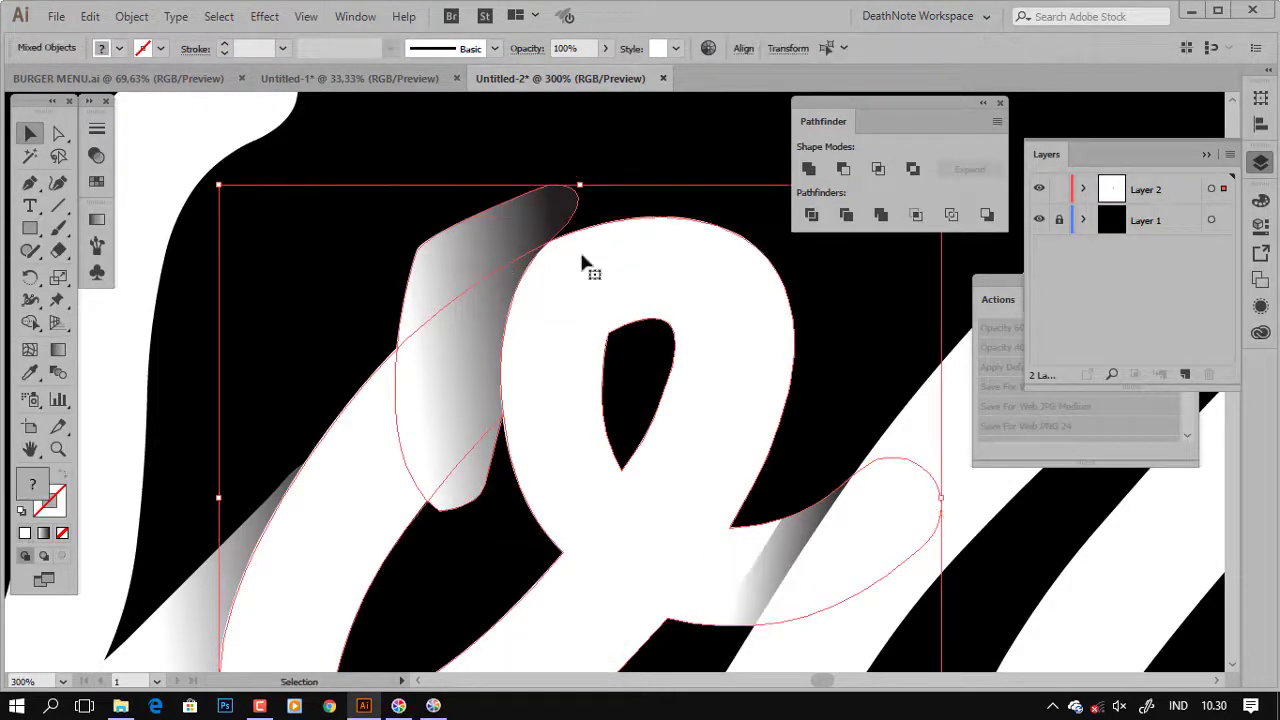
click(877, 169)
key(ctrl+shift+a)
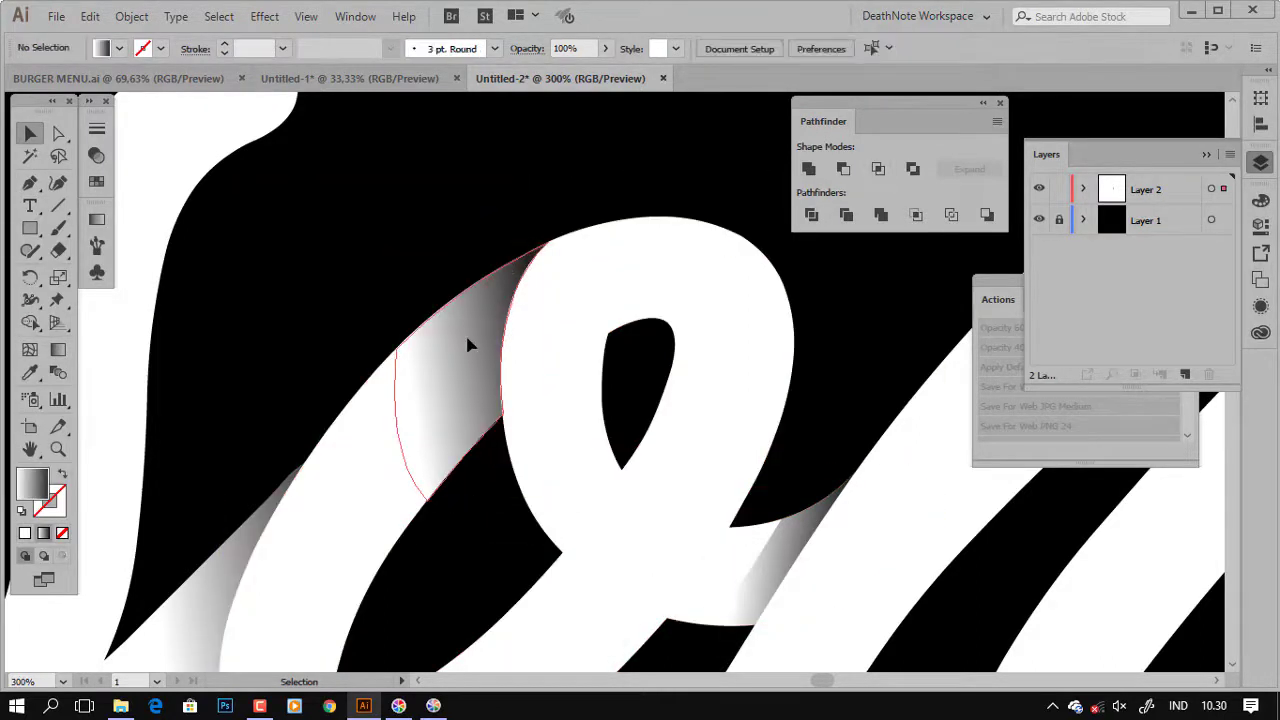
click(468, 345)
key(i)
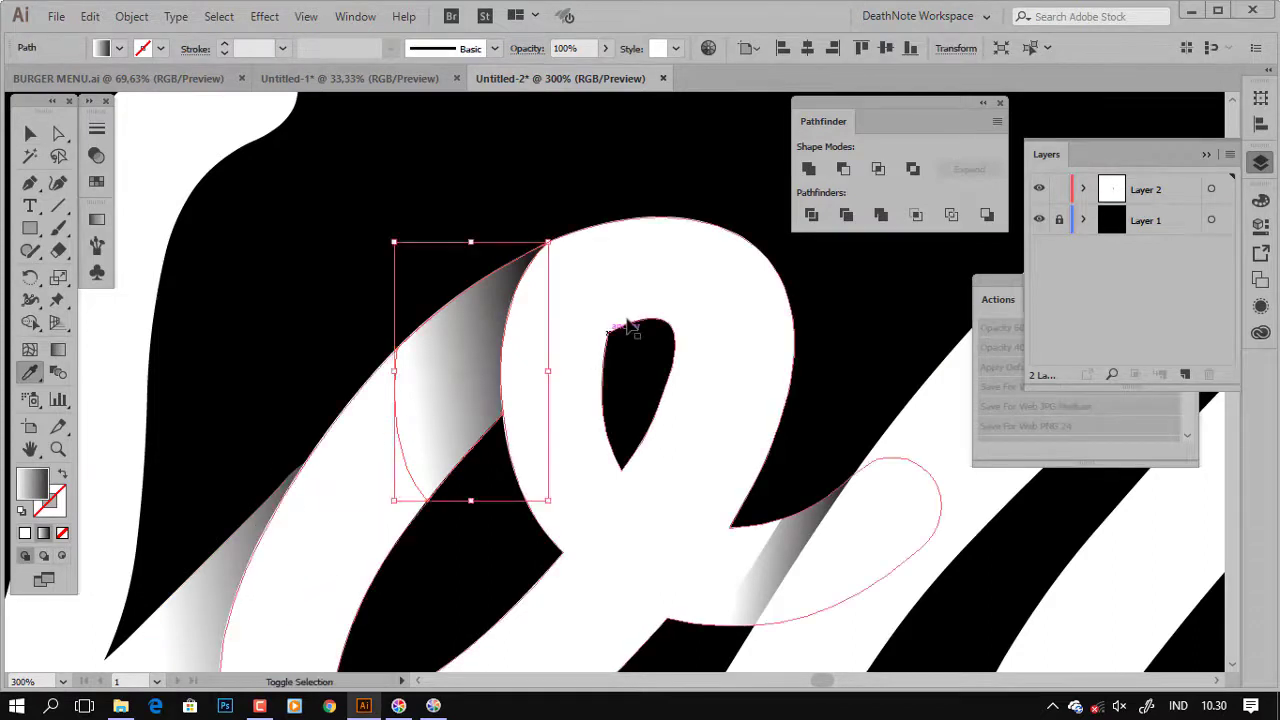
key(ctrl+shift+a)
Round the top-left corner of the o's inner counter by dragging its corner widget.
key(v)
key(p)
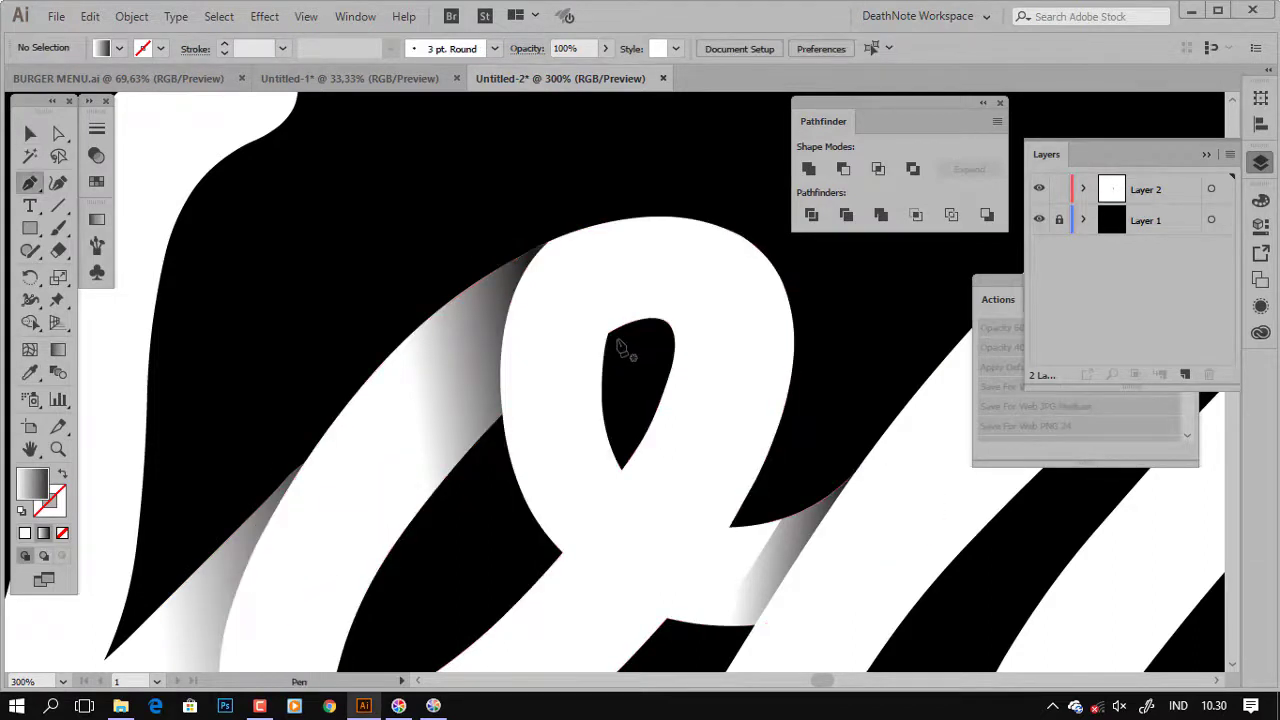
key(a)
click(616, 342)
scroll(614, 341, up, 2)
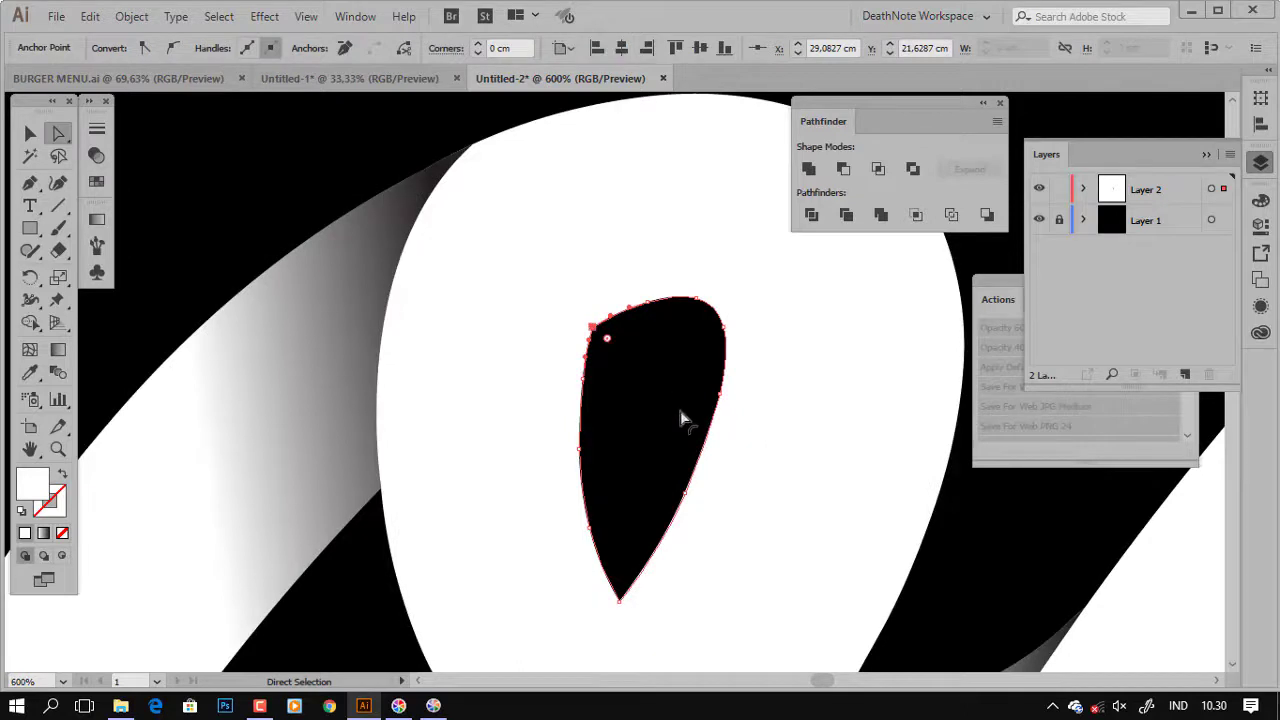
drag(680, 418, 691, 427)
key(v)
key(ctrl+shift+a)
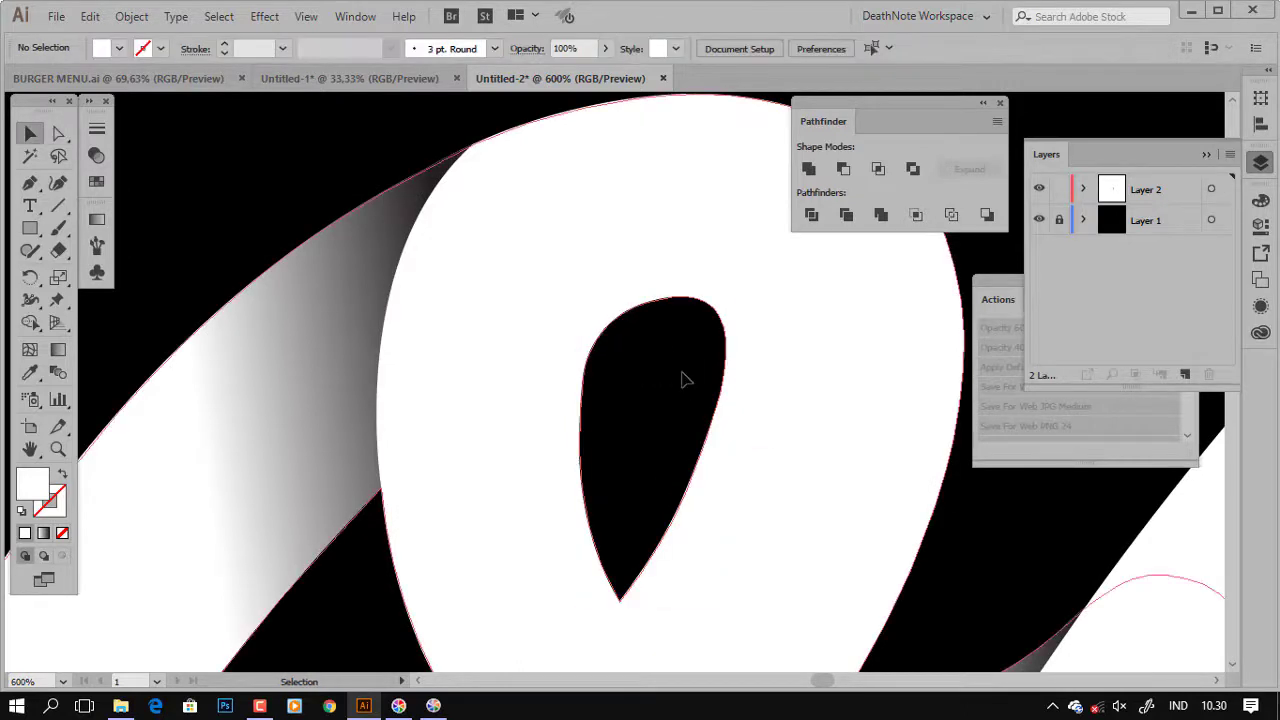
scroll(682, 378, down, 2)
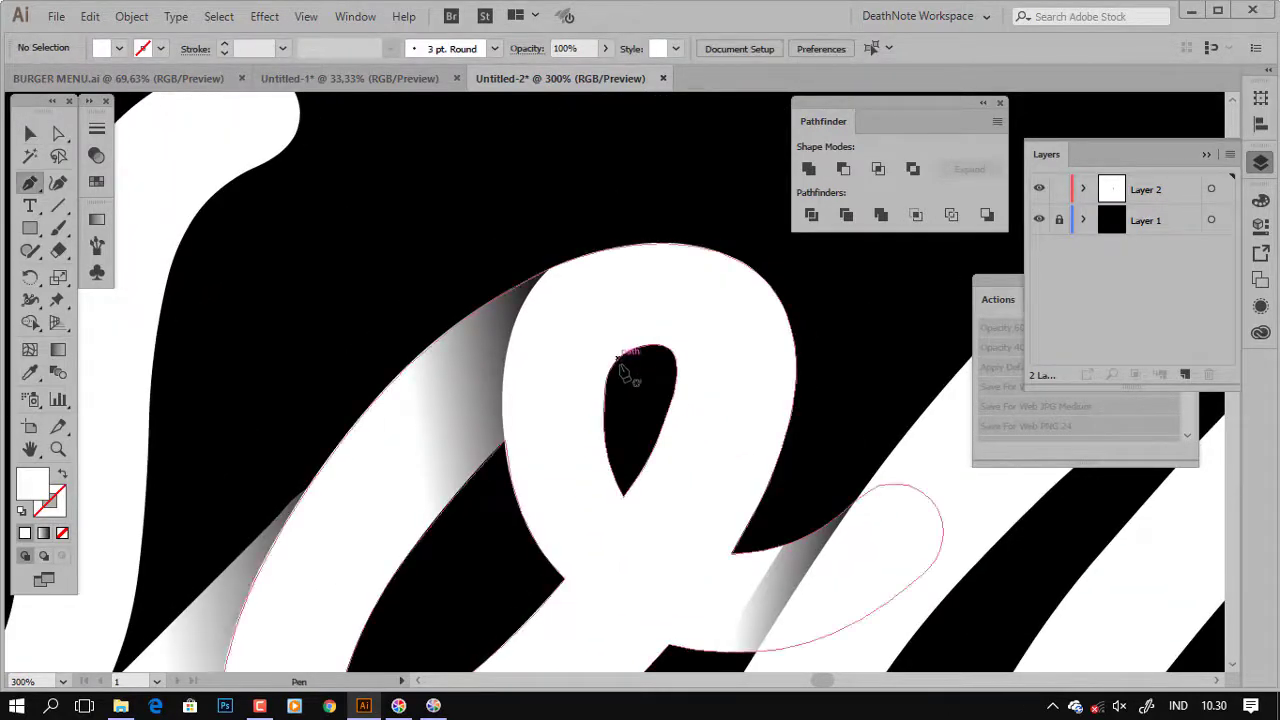
Draw a closed shadow shape across the o's lower right stroke.
click(609, 369)
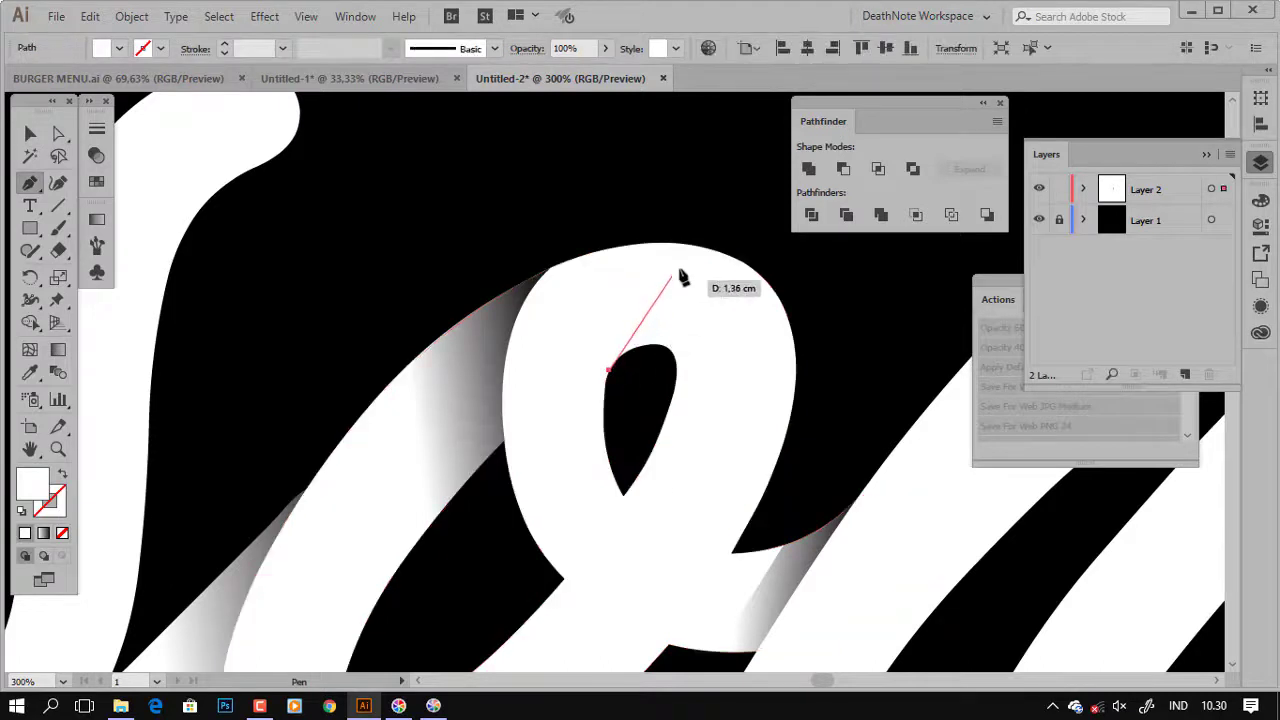
drag(733, 244, 819, 261)
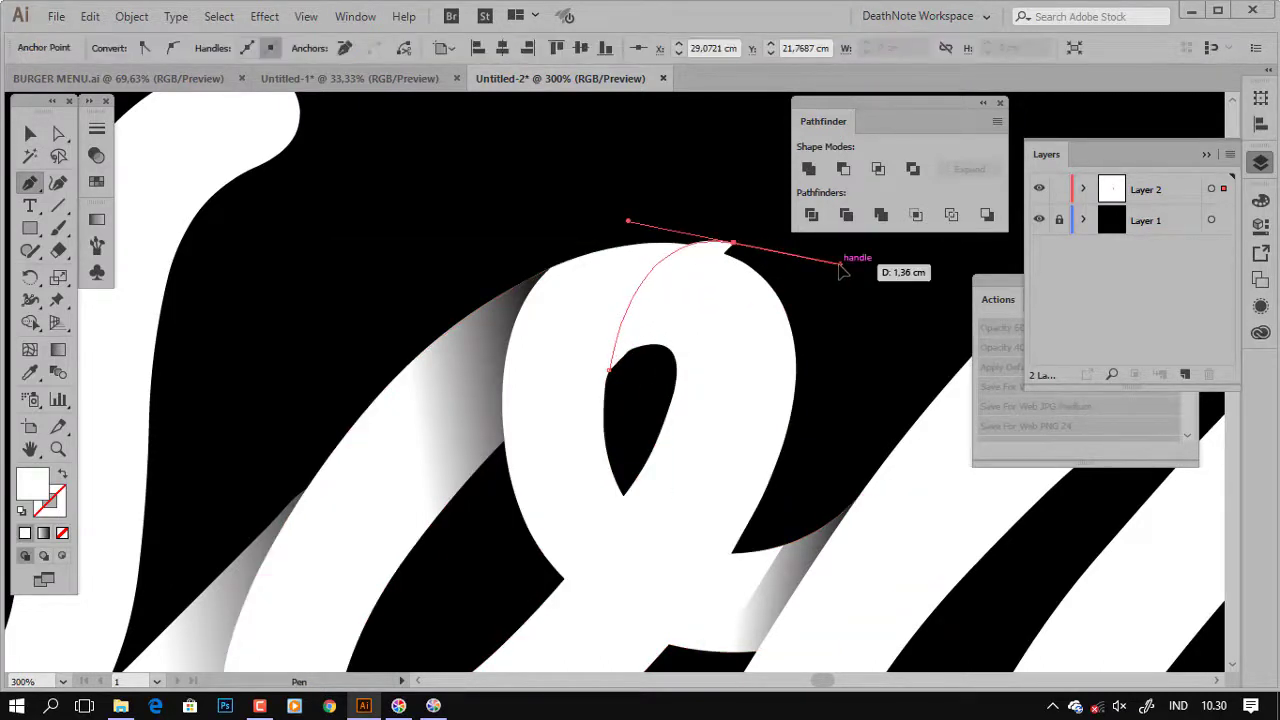
key(ctrl+z)
key(ctrl+minus)
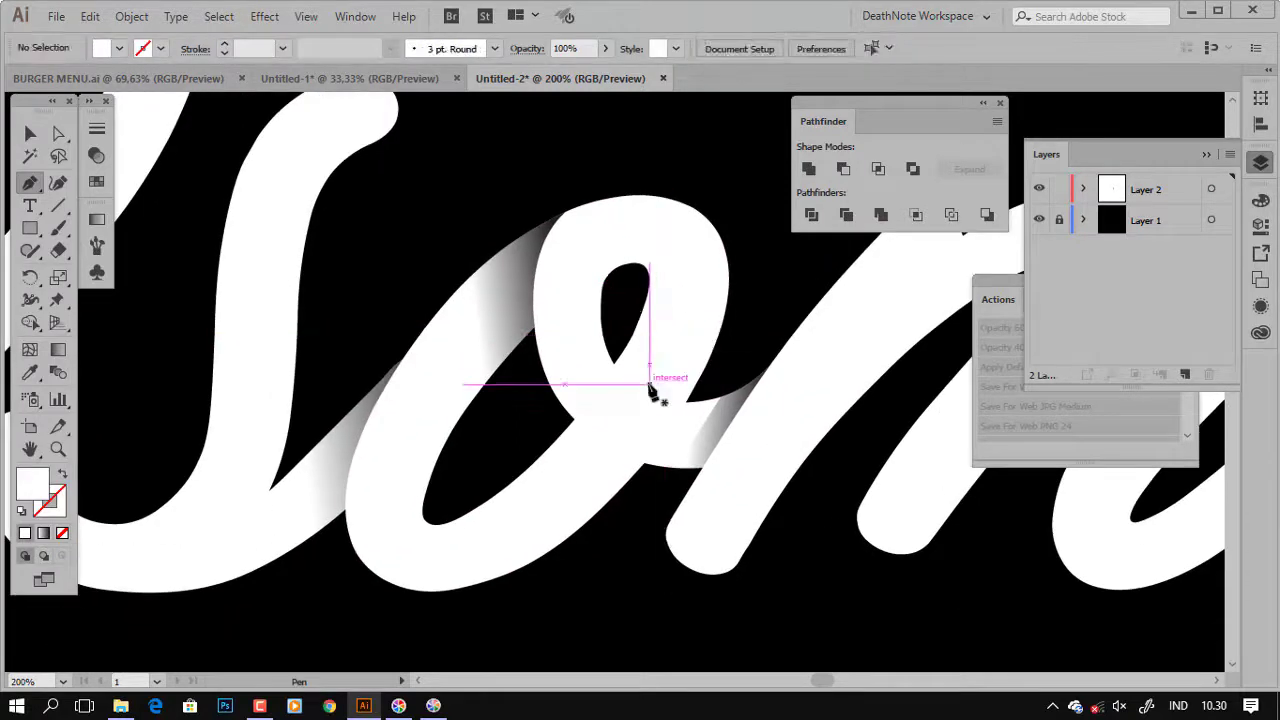
alt+scroll(651, 391, up, 2)
click(718, 418)
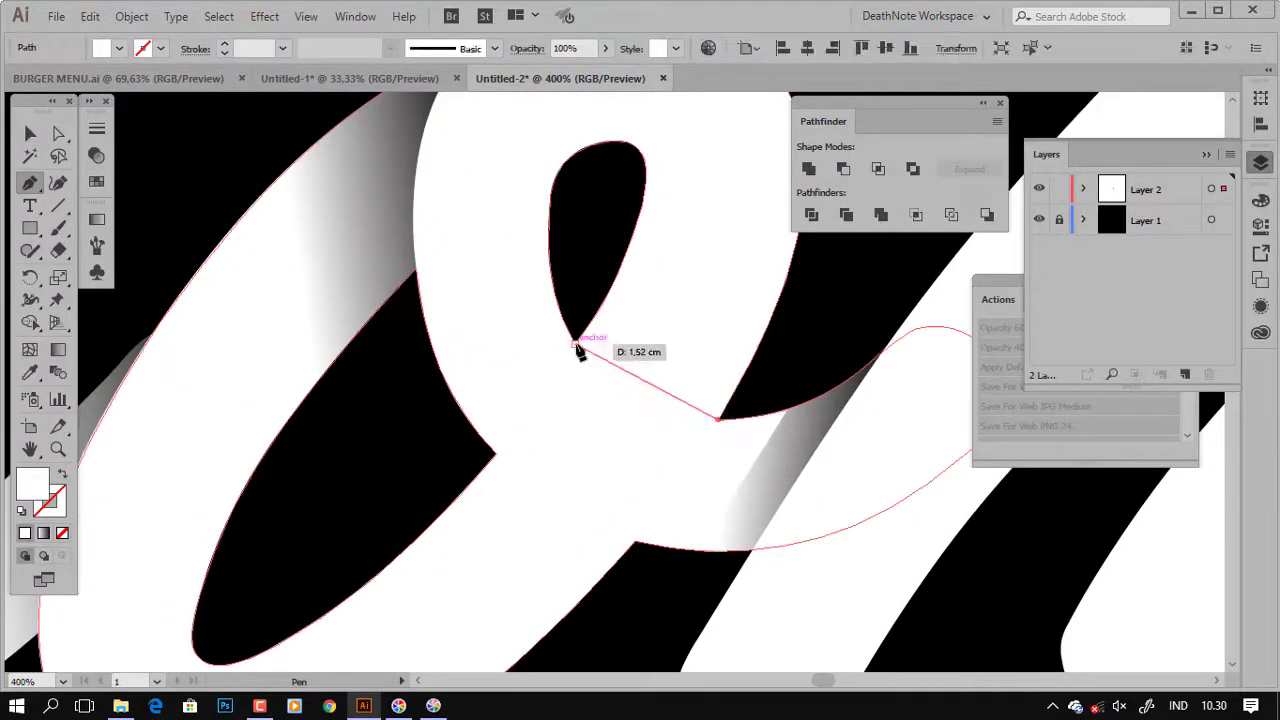
drag(576, 343, 541, 289)
click(583, 255)
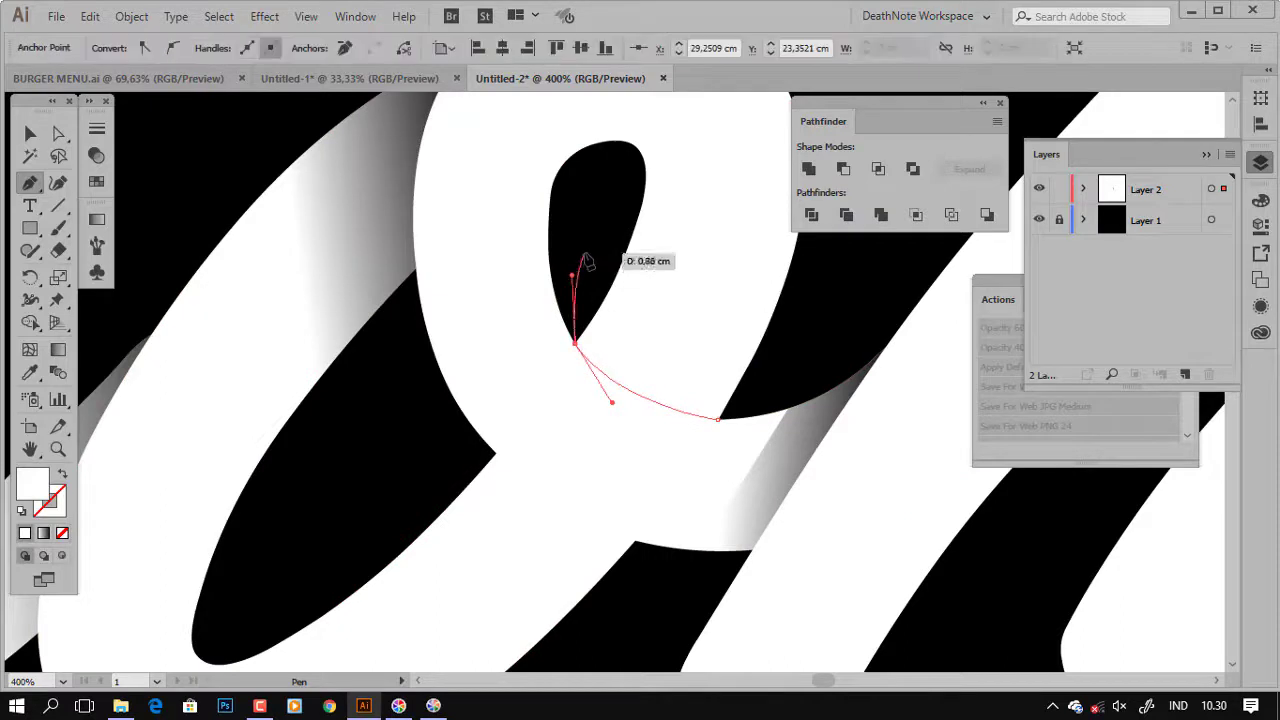
drag(800, 320, 801, 368)
drag(718, 418, 723, 423)
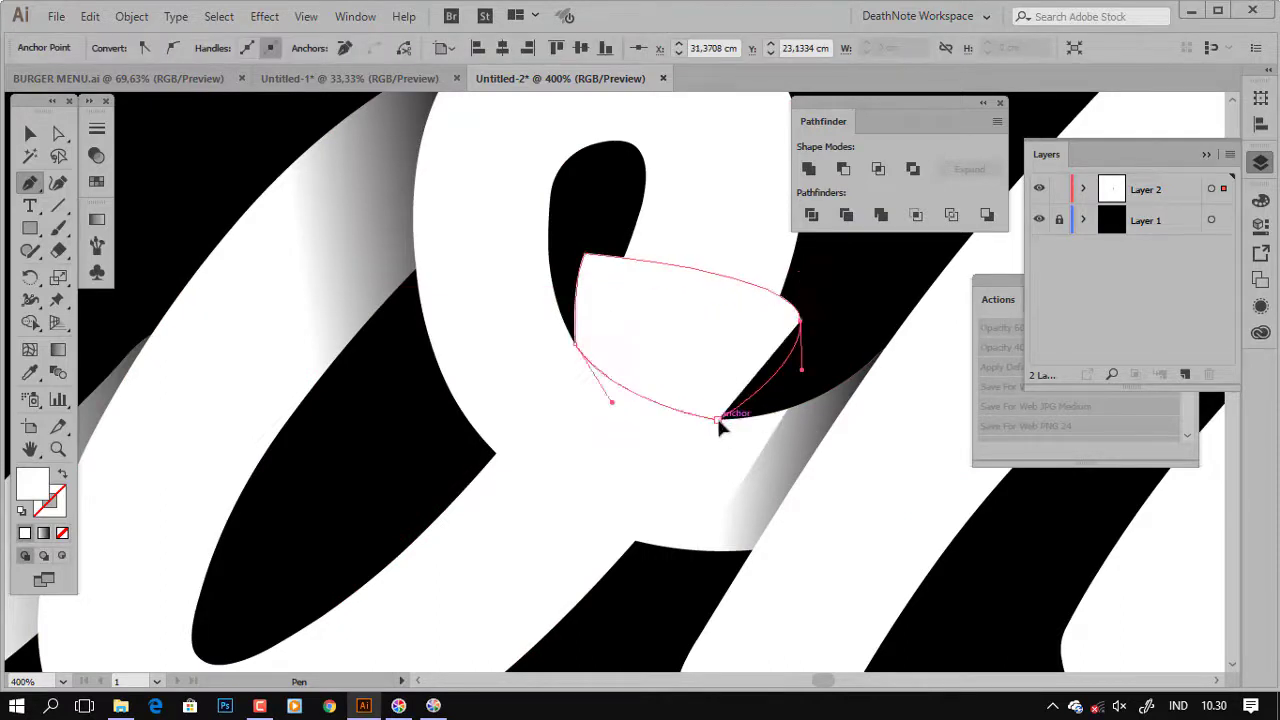
Eyedrop the gradient onto the new shape and angle it across the stroke.
key(i)
click(789, 434)
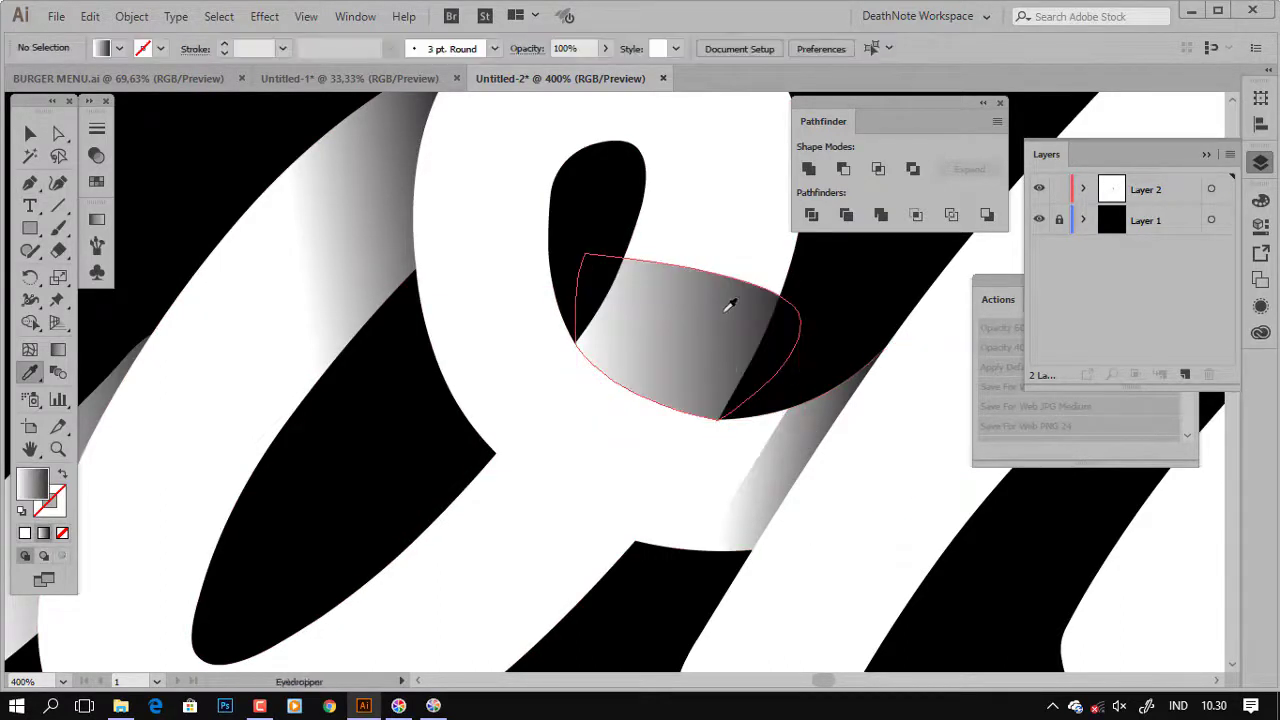
key(v)
key(ctrl+a)
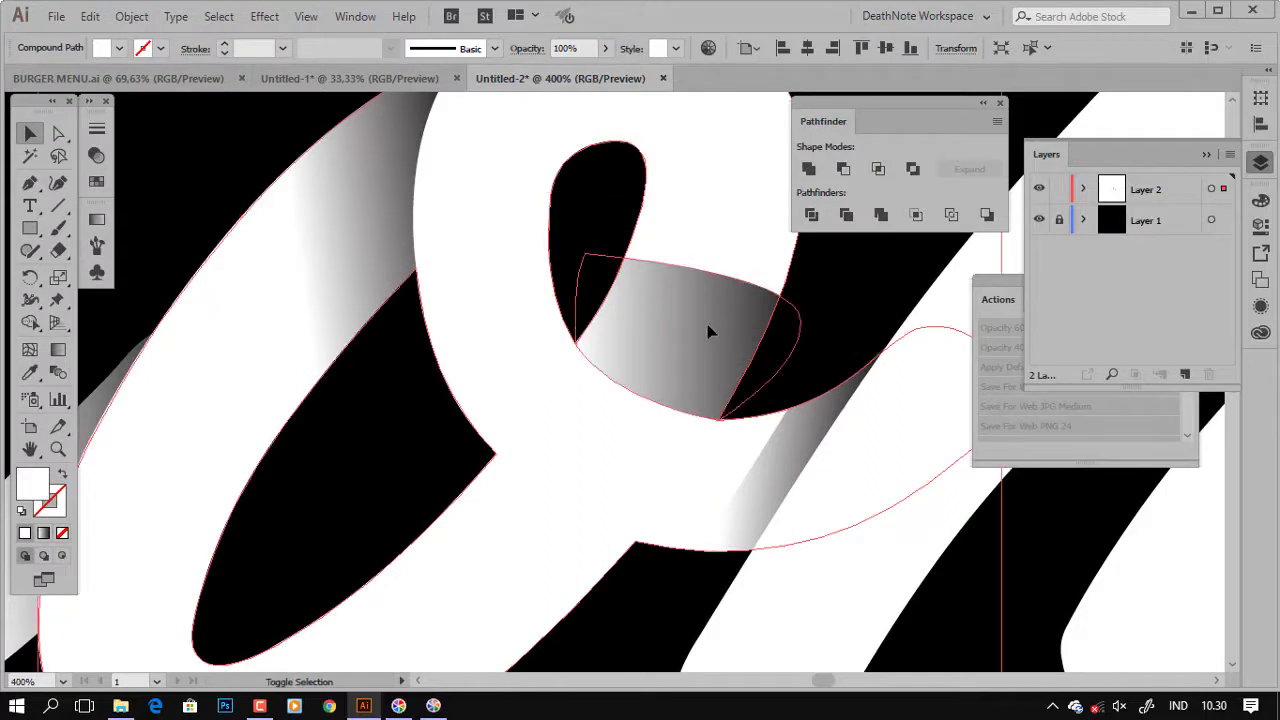
click(716, 382)
key(g)
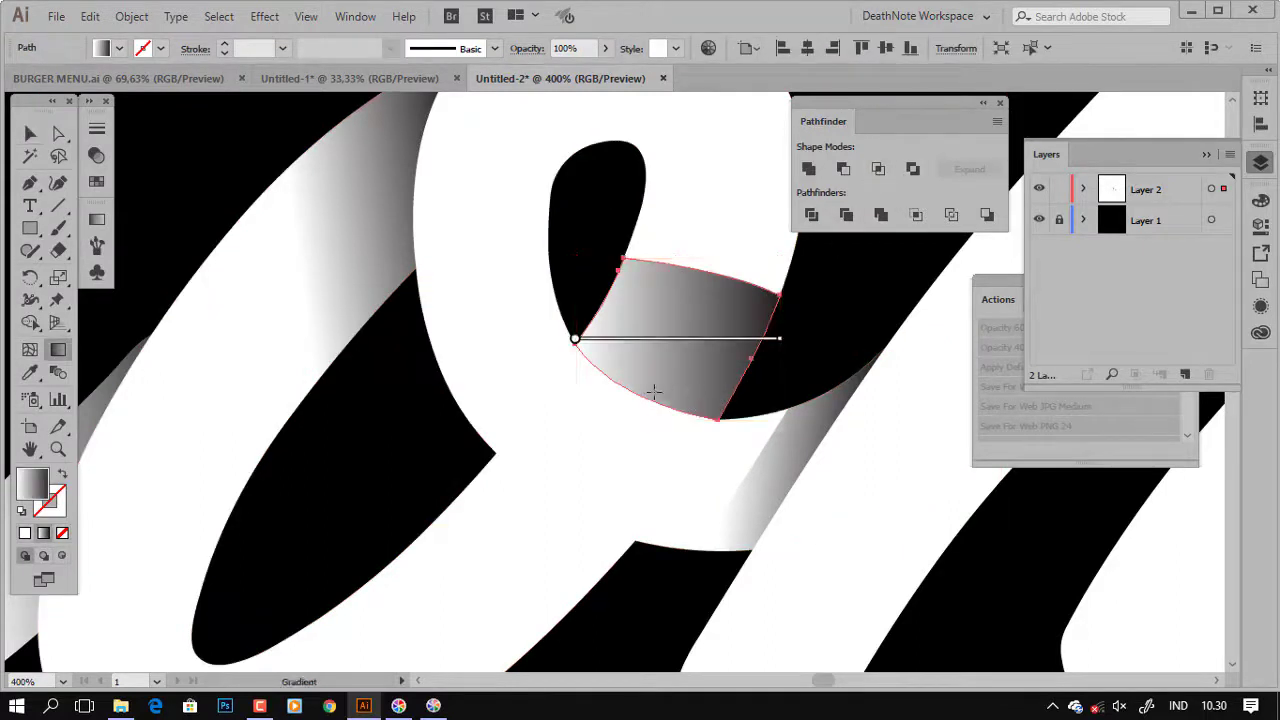
drag(628, 450, 628, 450)
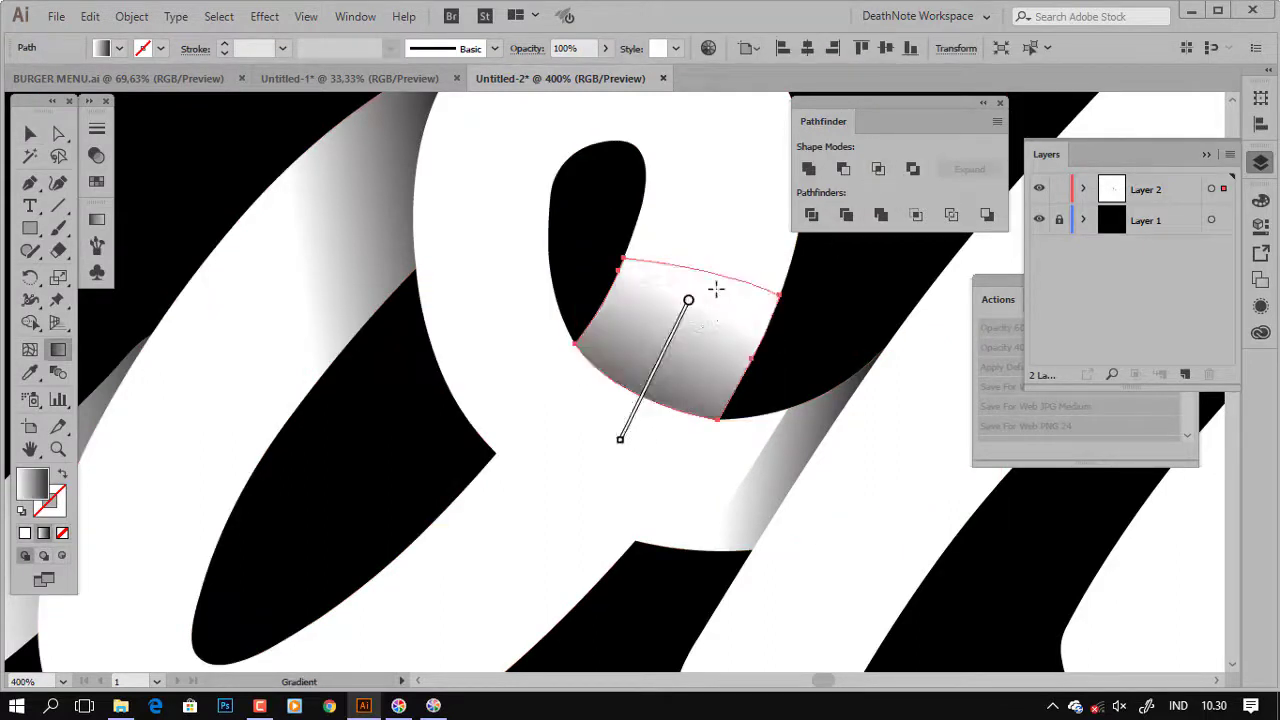
mouse_move(714, 292)
mouse_down()
mouse_move(686, 440)
mouse_move(632, 428)
mouse_up()
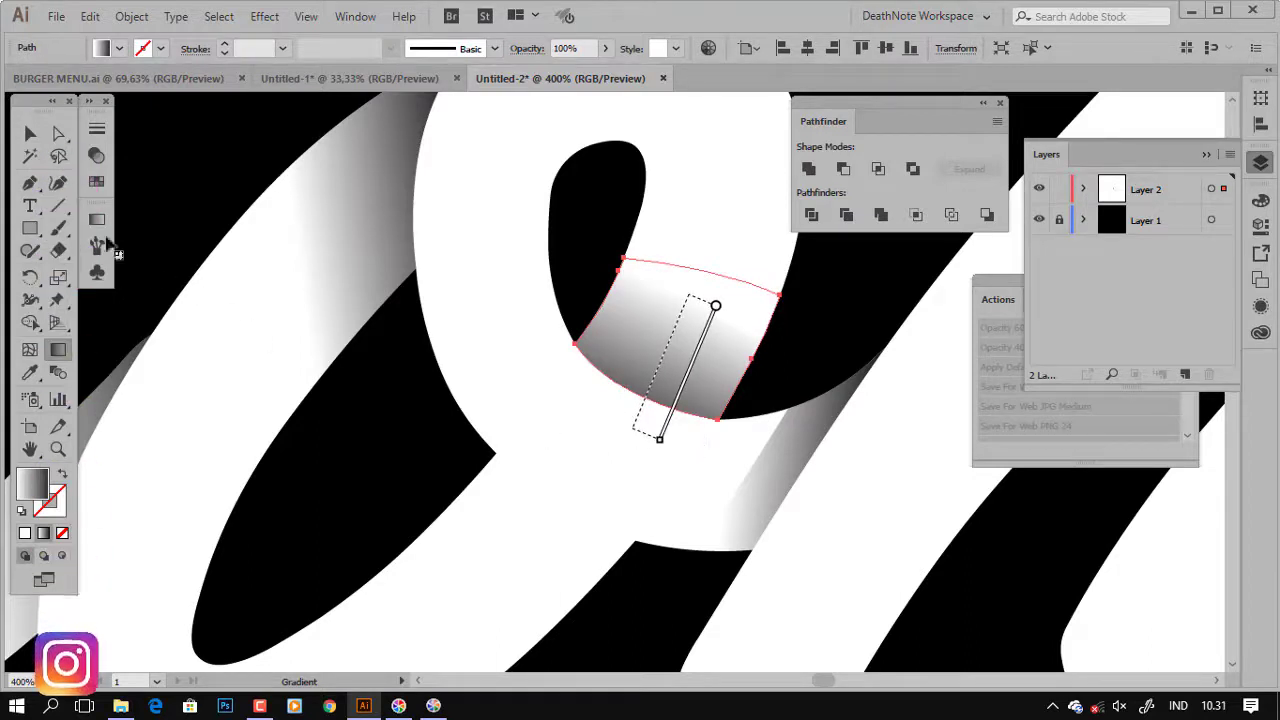
Draw a closed patch over where the o's lower loop overlaps the stroke.
click(30, 183)
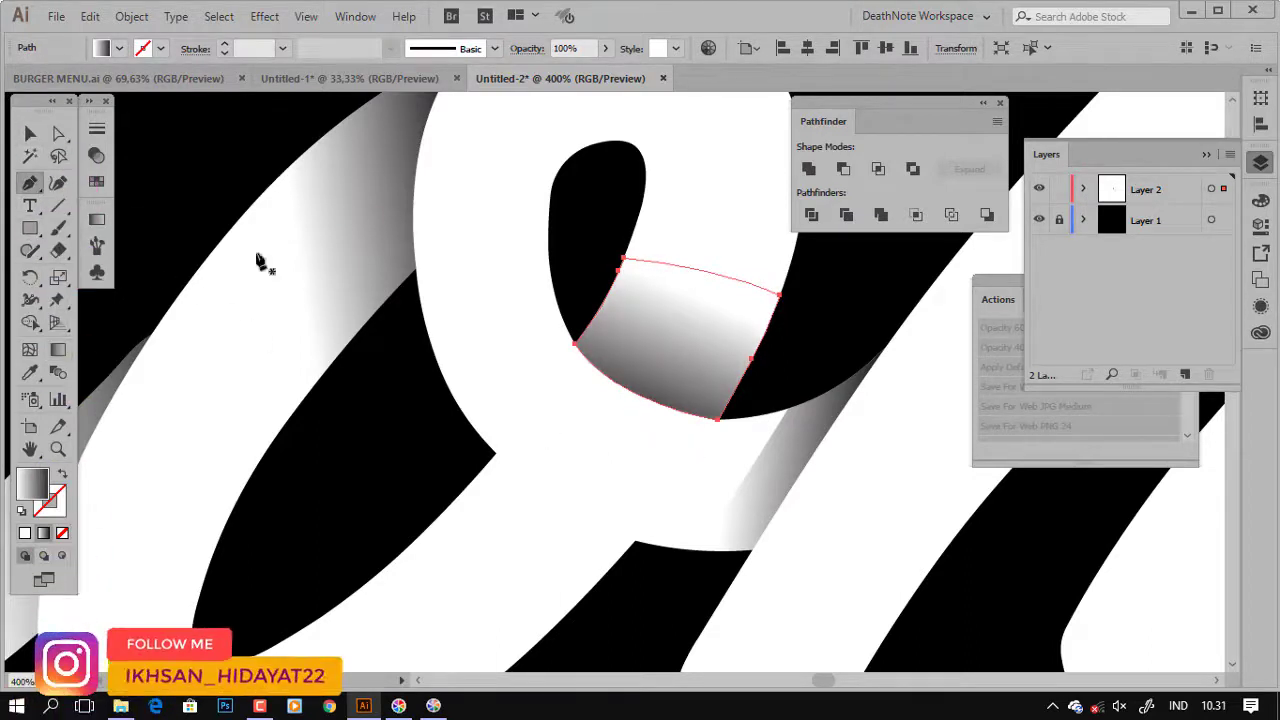
key(ctrl+shift+a)
drag(614, 471, 465, 355)
click(458, 347)
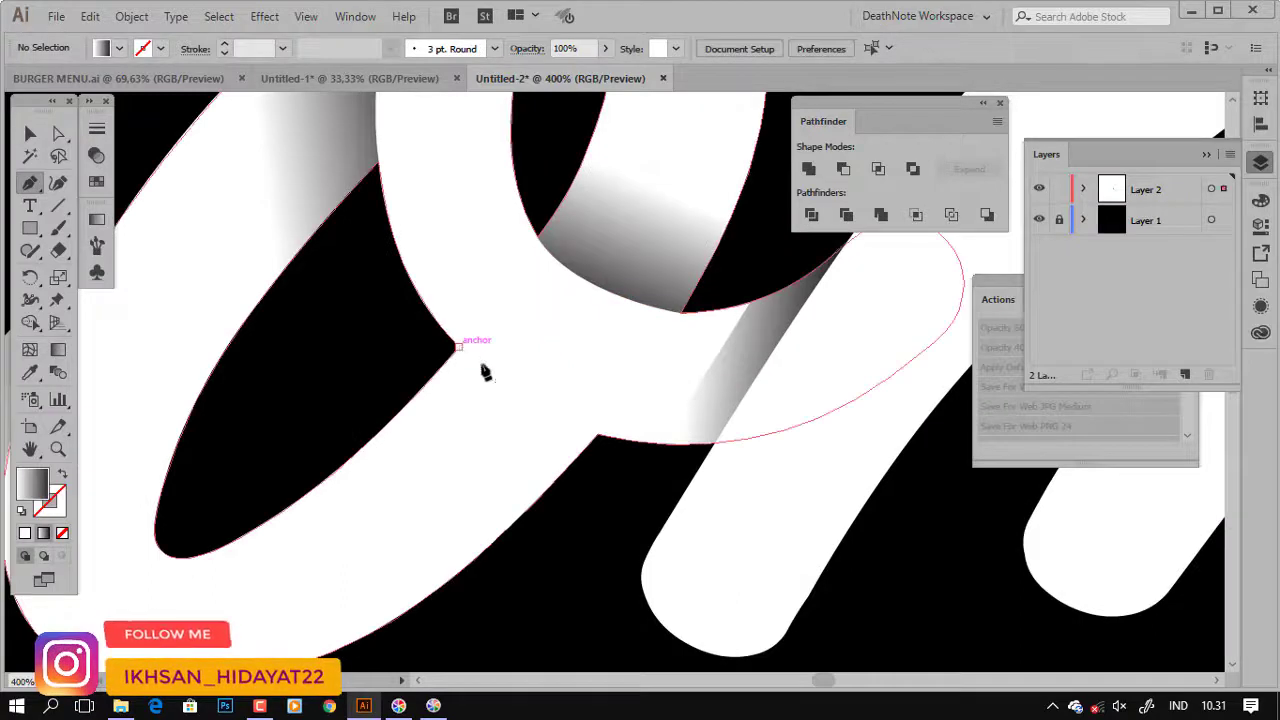
drag(597, 434, 640, 441)
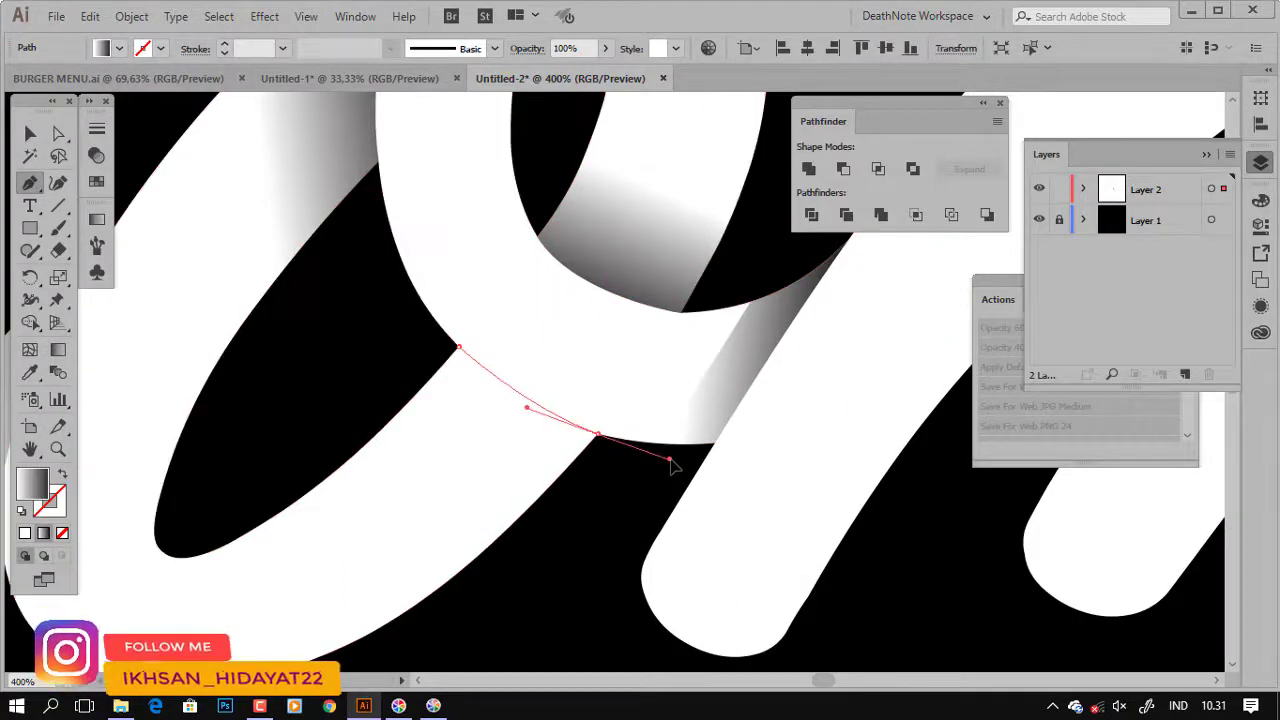
drag(597, 520, 537, 570)
mouse_move(388, 400)
mouse_down()
mouse_move(382, 343)
mouse_move(485, 359)
mouse_up()
Select the white stroke with the patch and Intersect them to trim it.
key(v)
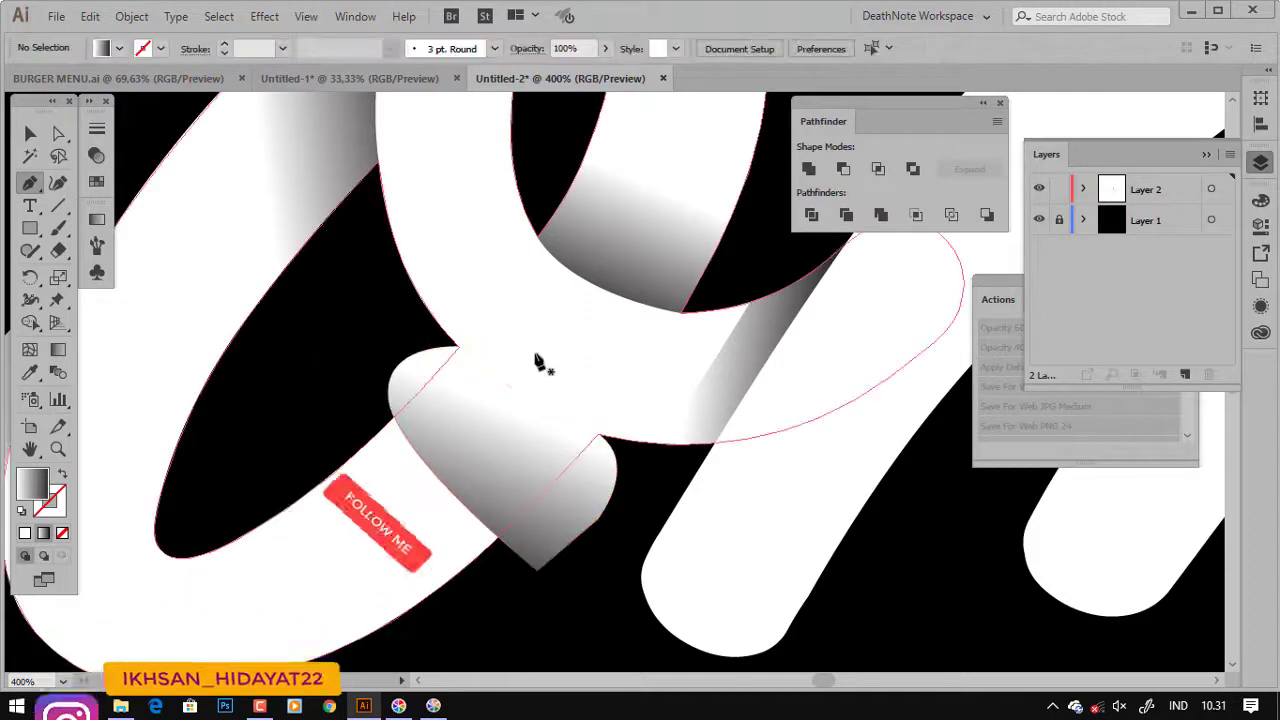
key(ctrl+shift+a)
click(537, 335)
key(a)
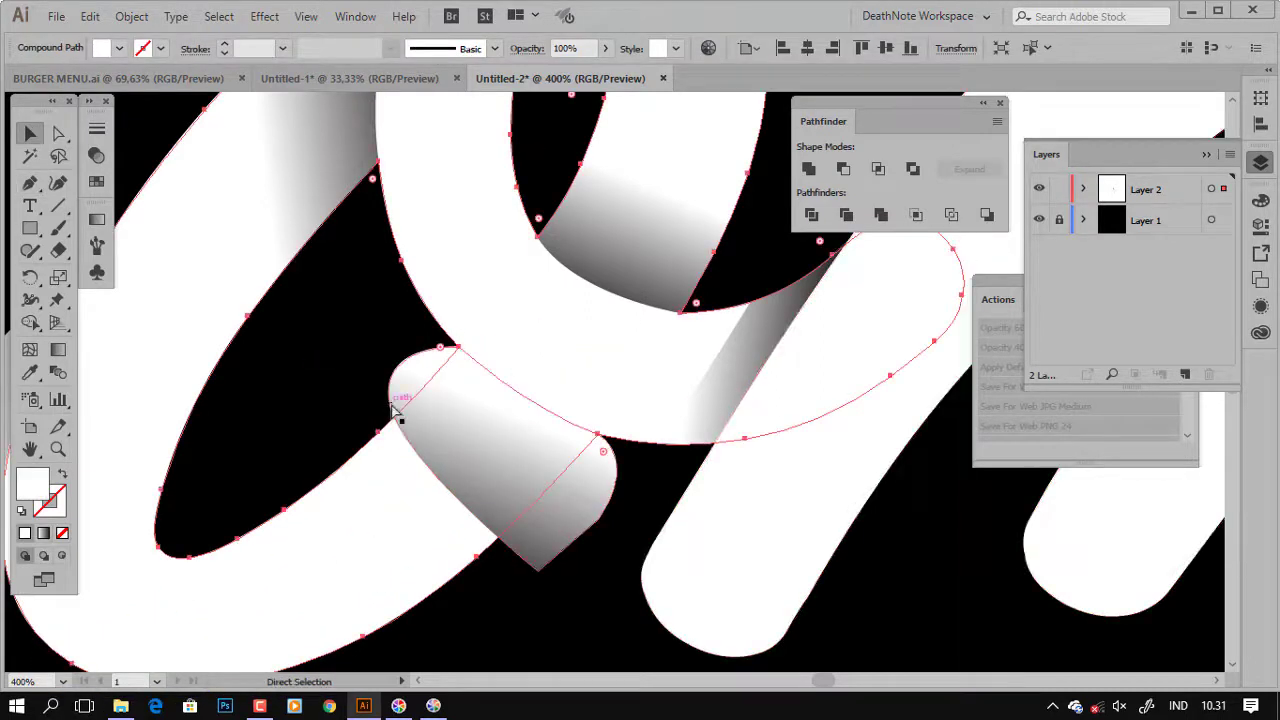
key(ctrl)
shift+click(455, 435)
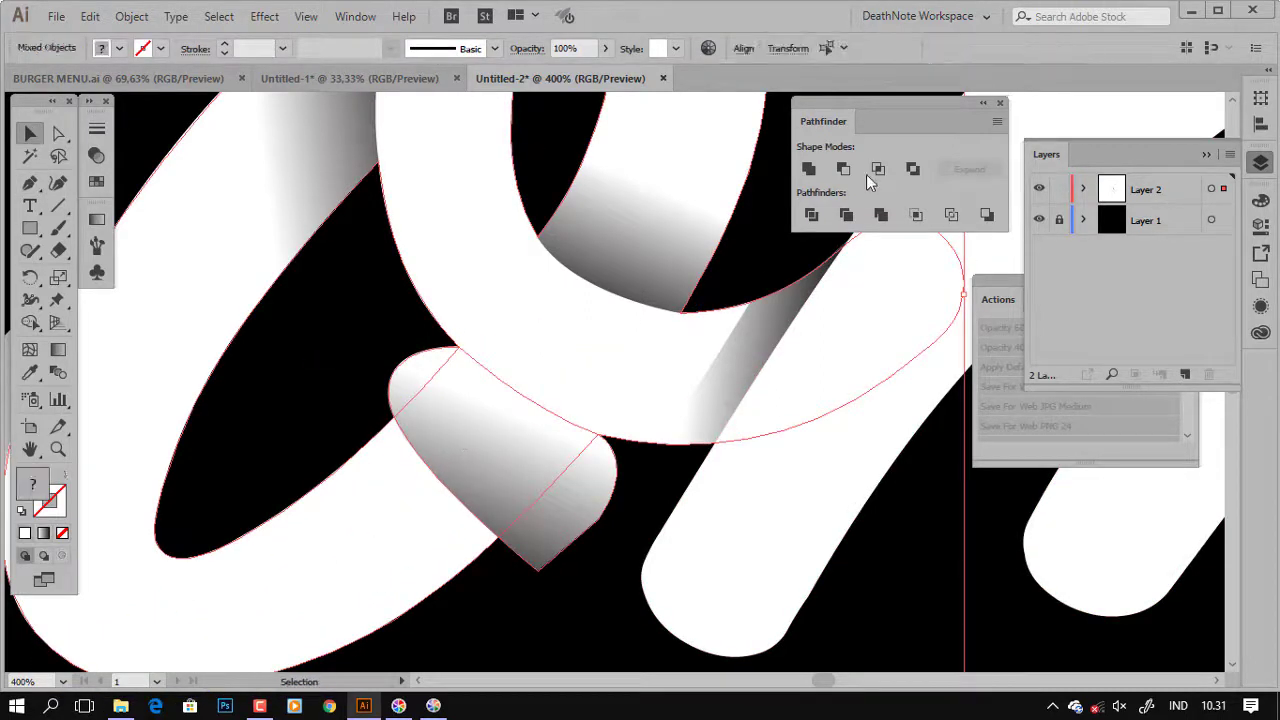
click(878, 169)
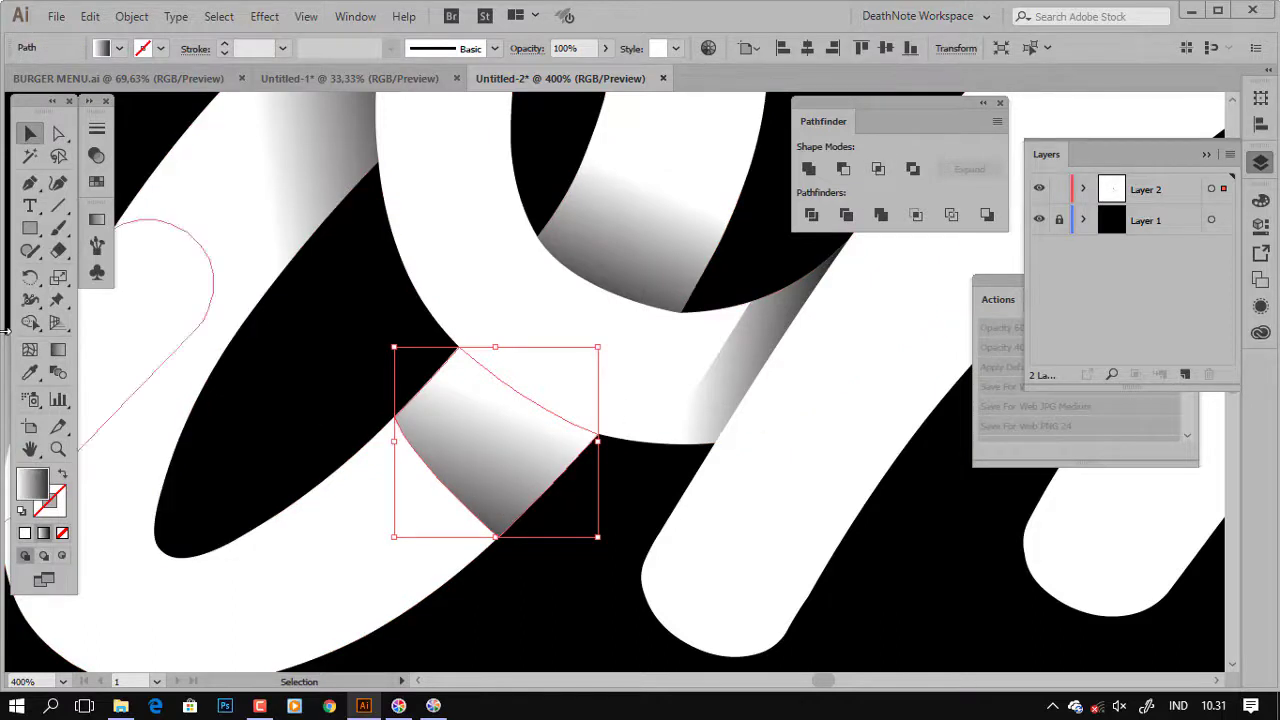
Redraw the patch's gradient across the stroke for smoother shading, then deselect.
click(58, 350)
drag(445, 492, 546, 360)
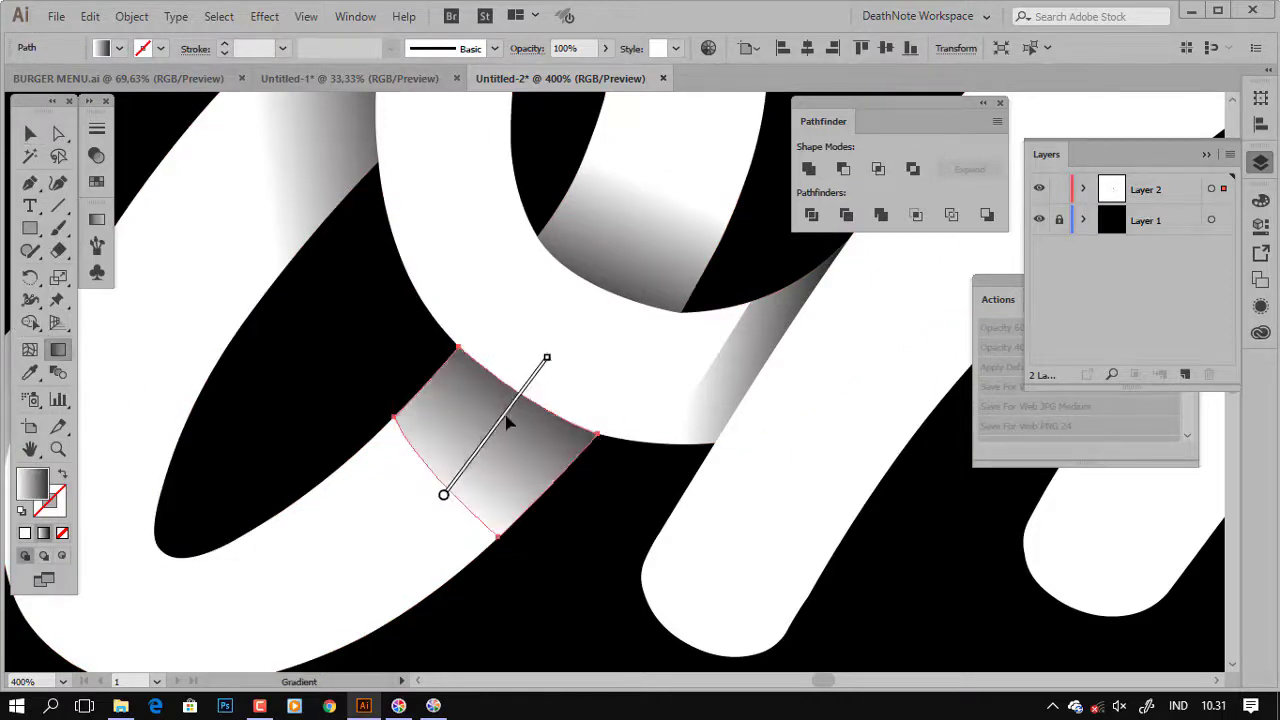
drag(423, 468, 546, 360)
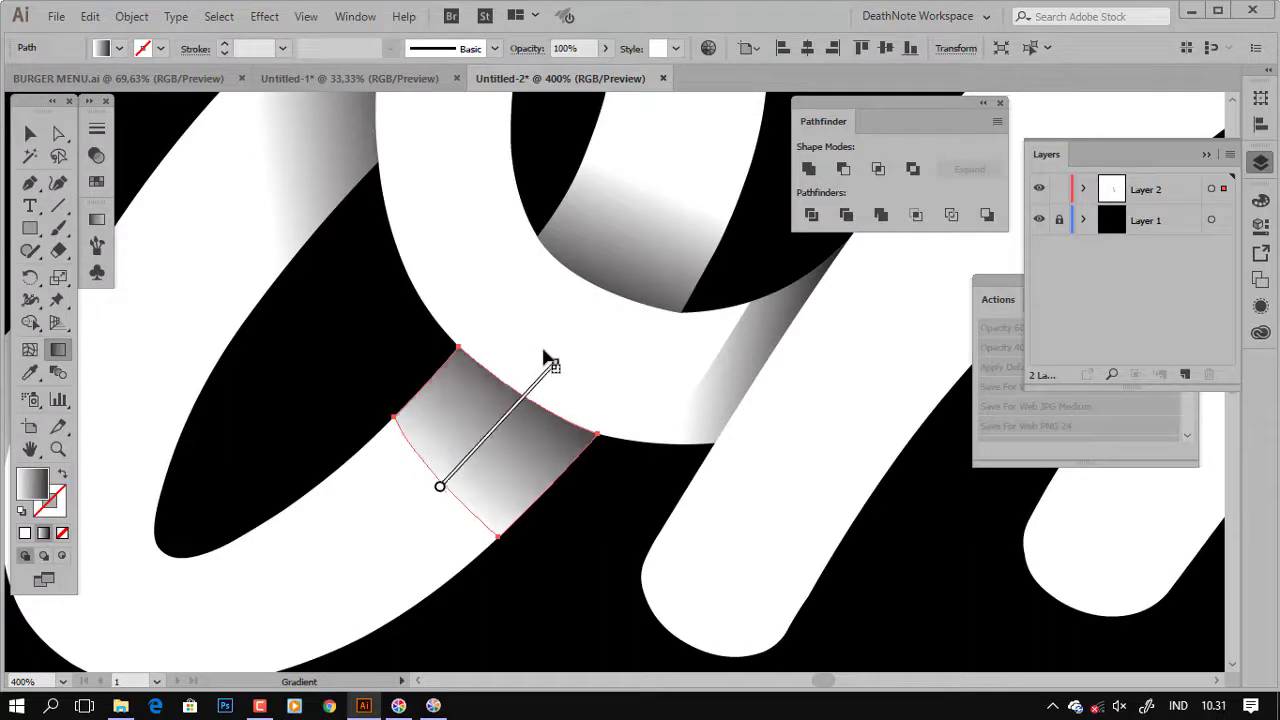
drag(510, 421, 523, 408)
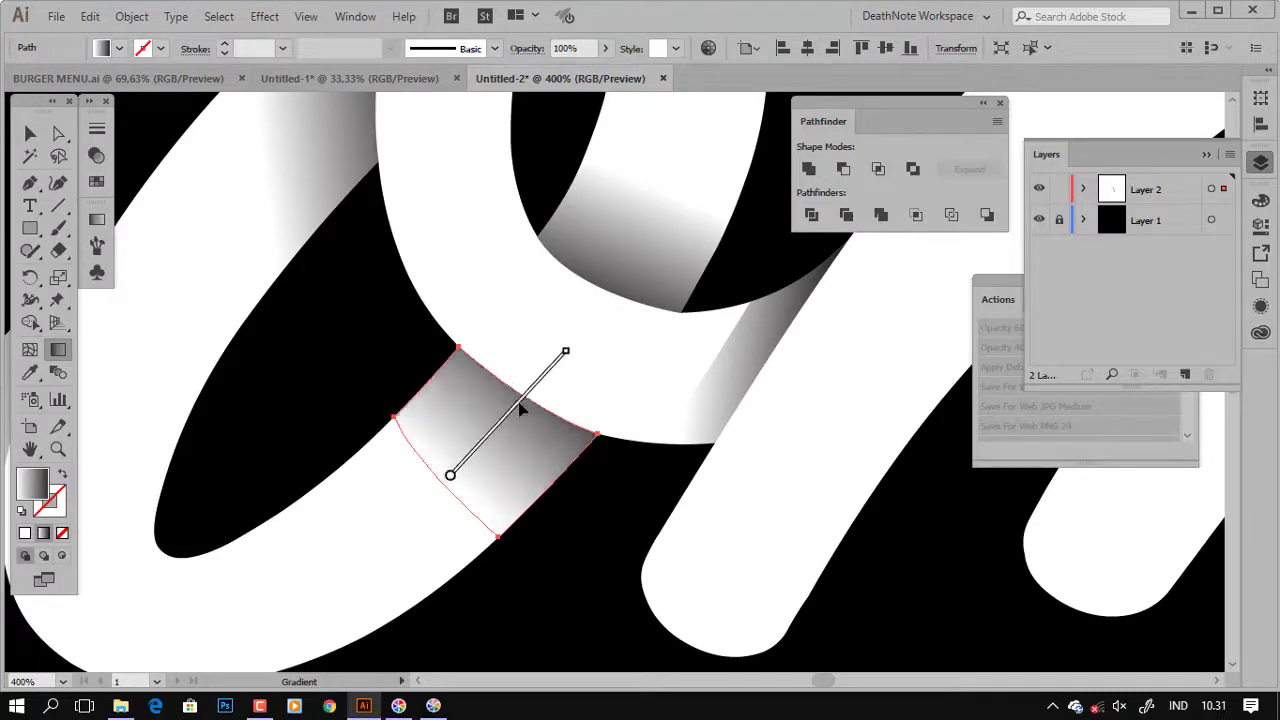
key(v)
key(ctrl+shift+a)
Draw a curved shadow shape over the lower curve of the s.
scroll(660, 495, down, 3)
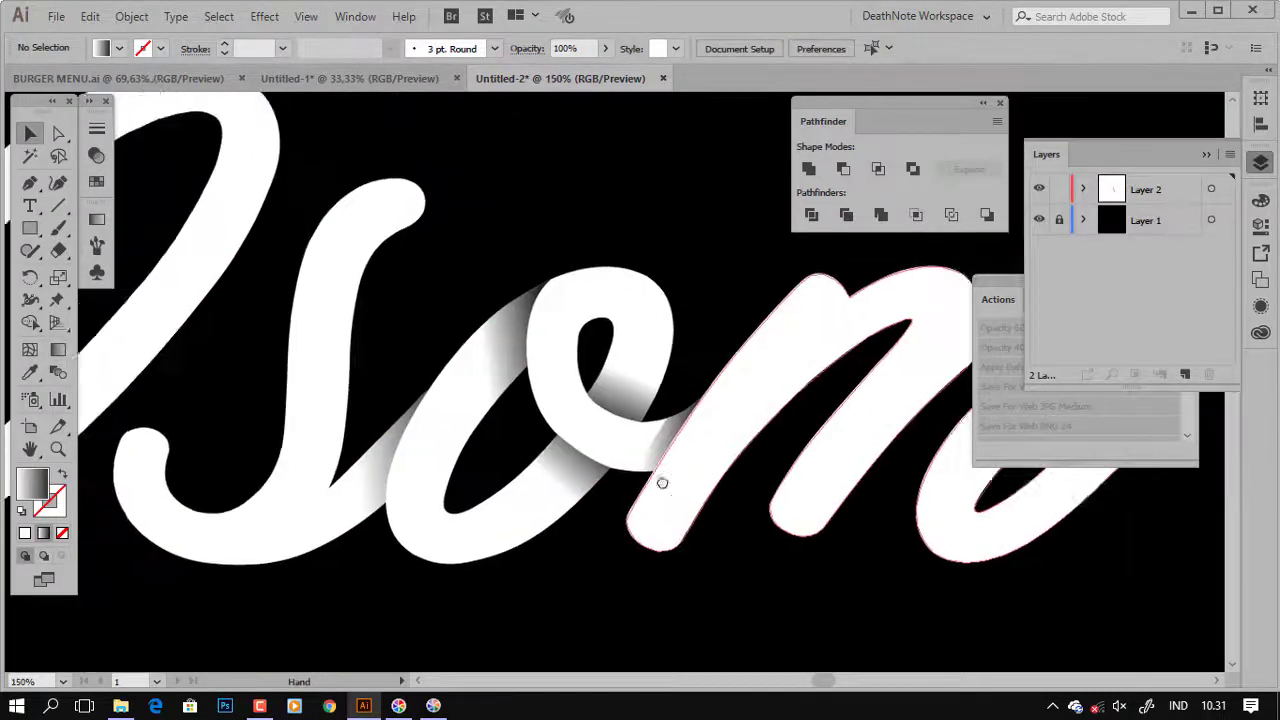
scroll(560, 497, down, 2)
scroll(537, 496, up, 1)
scroll(523, 449, up, 1)
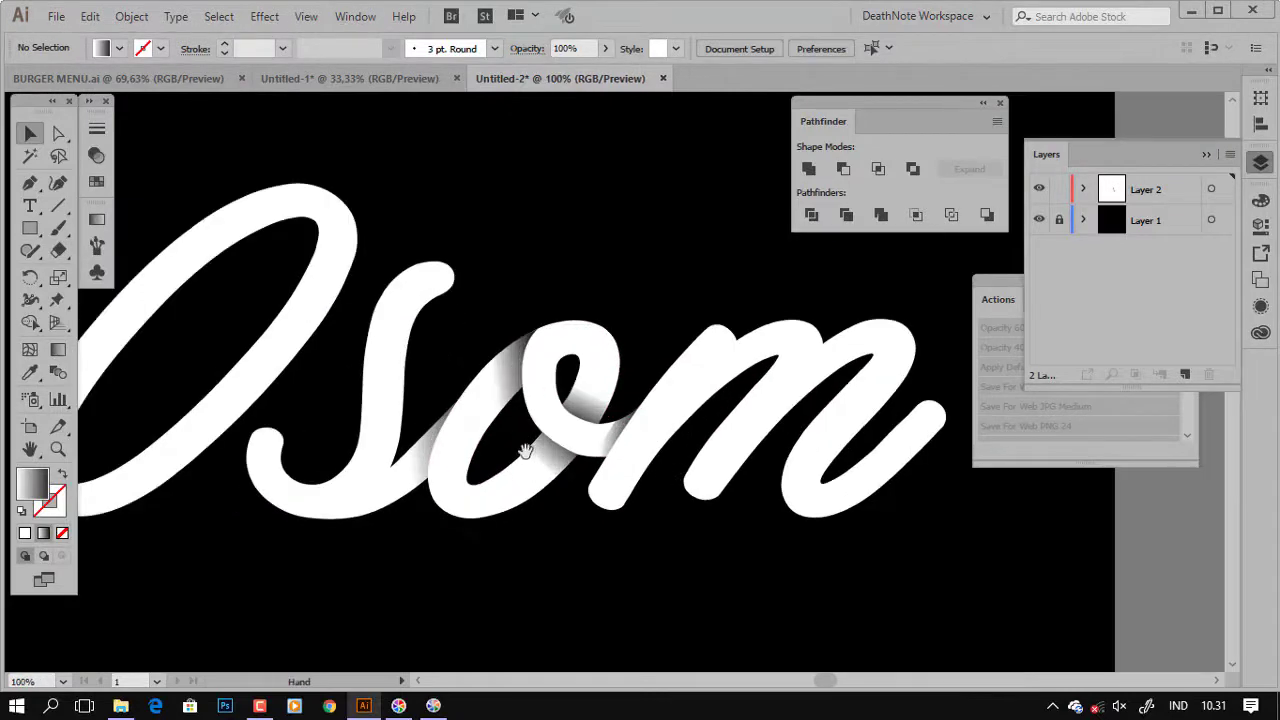
scroll(588, 443, up, 1)
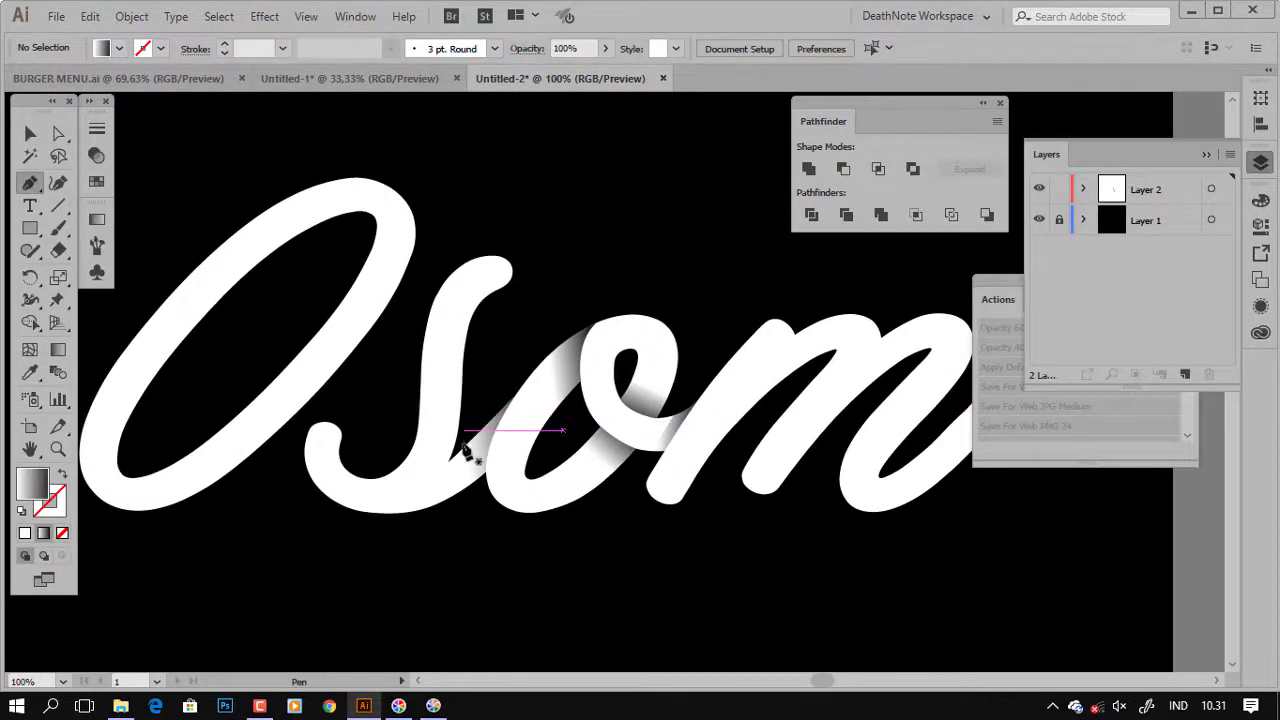
scroll(465, 450, up, 1)
scroll(426, 486, up, 1)
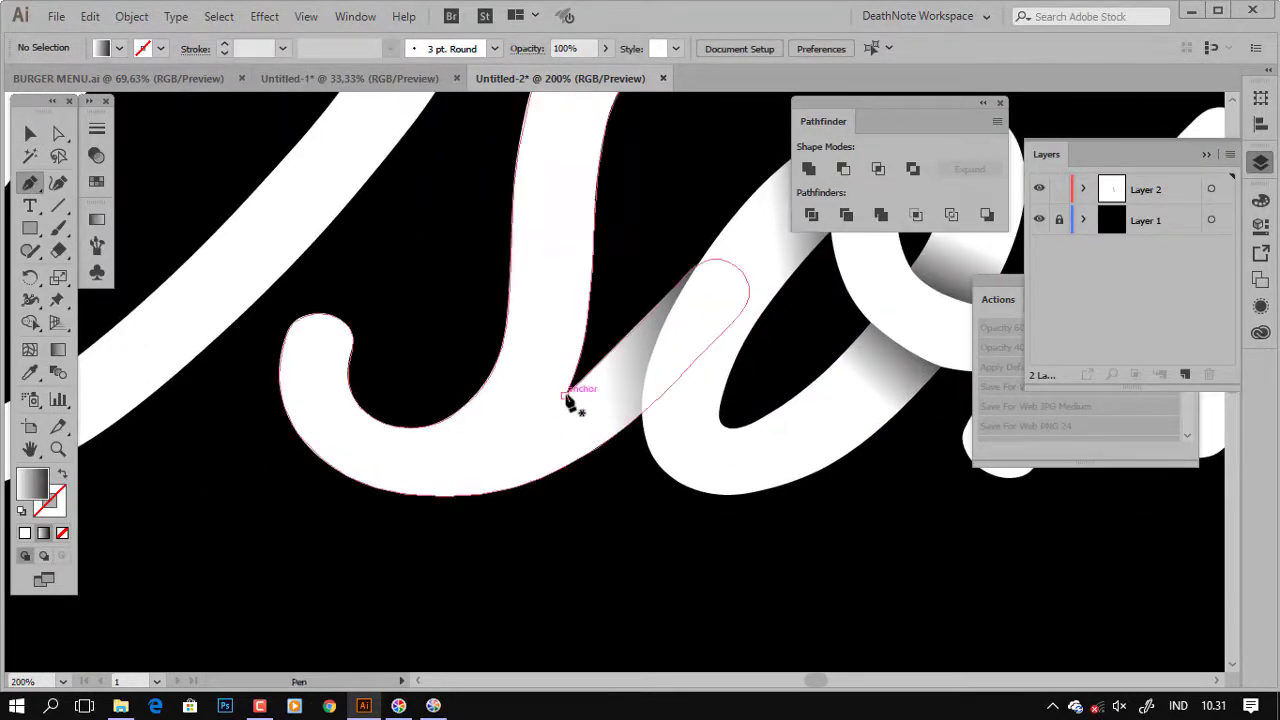
click(565, 395)
drag(430, 495, 361, 501)
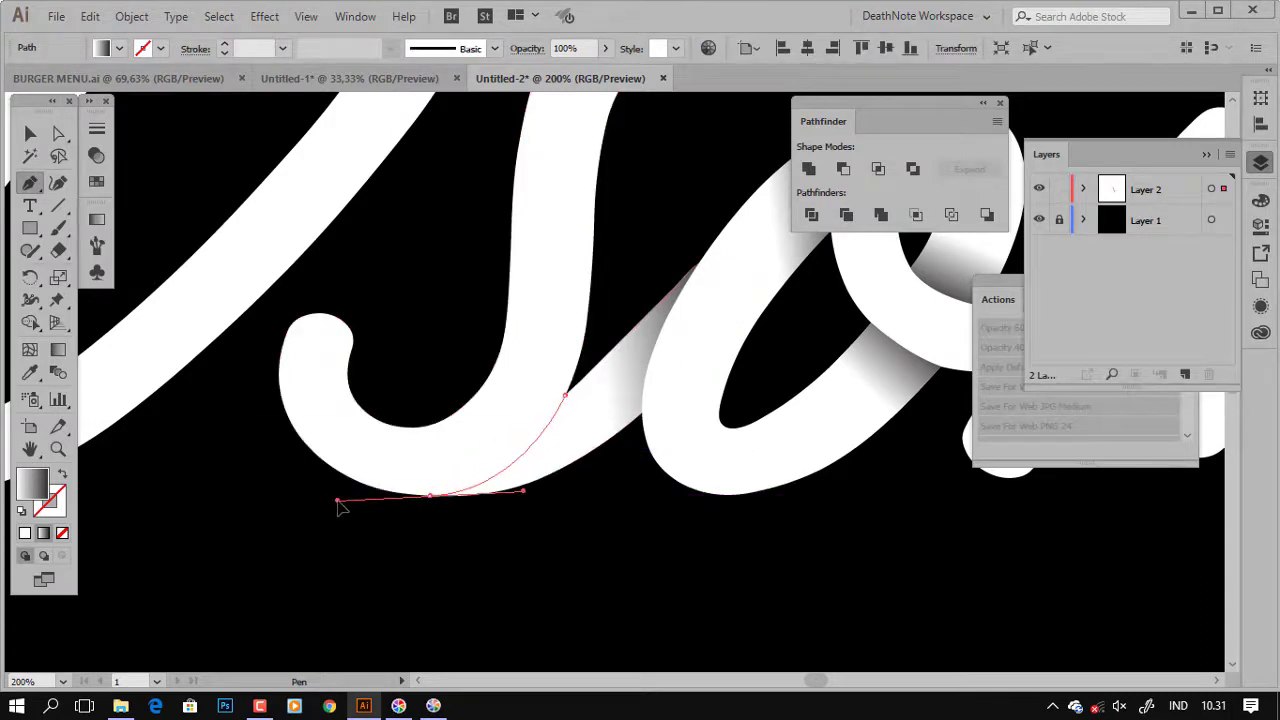
drag(523, 533, 563, 516)
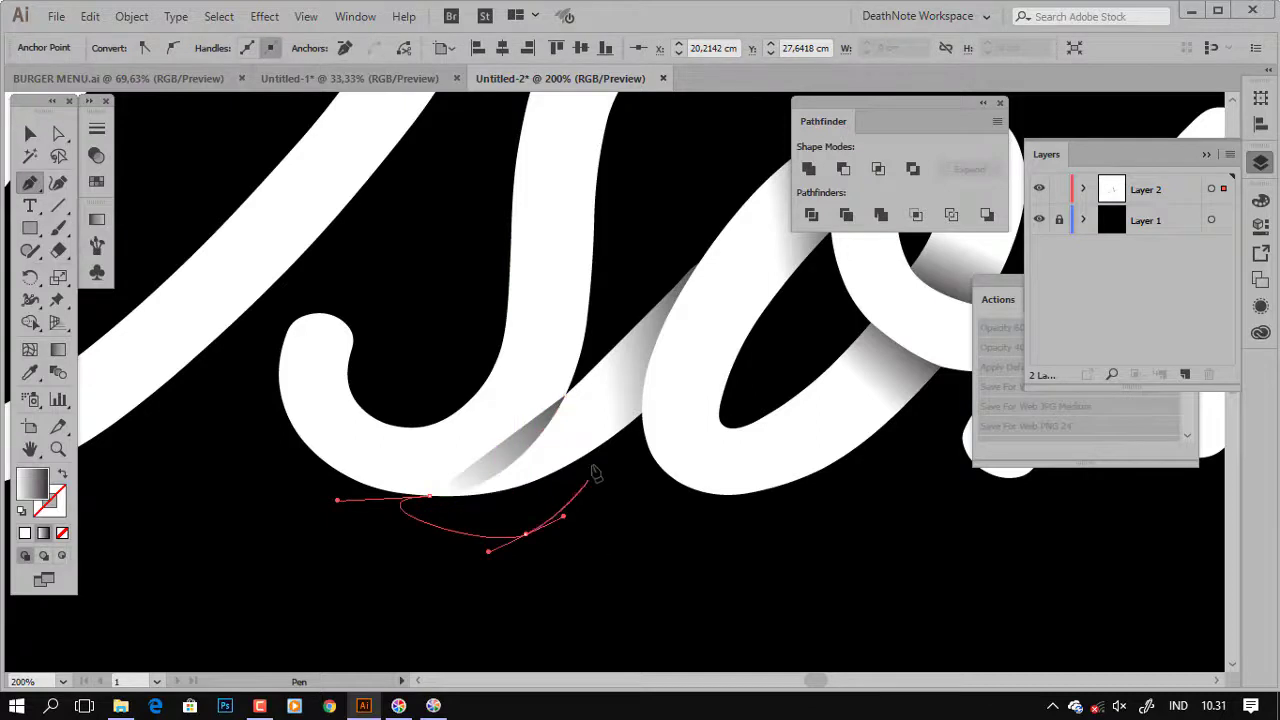
key(ctrl+z)
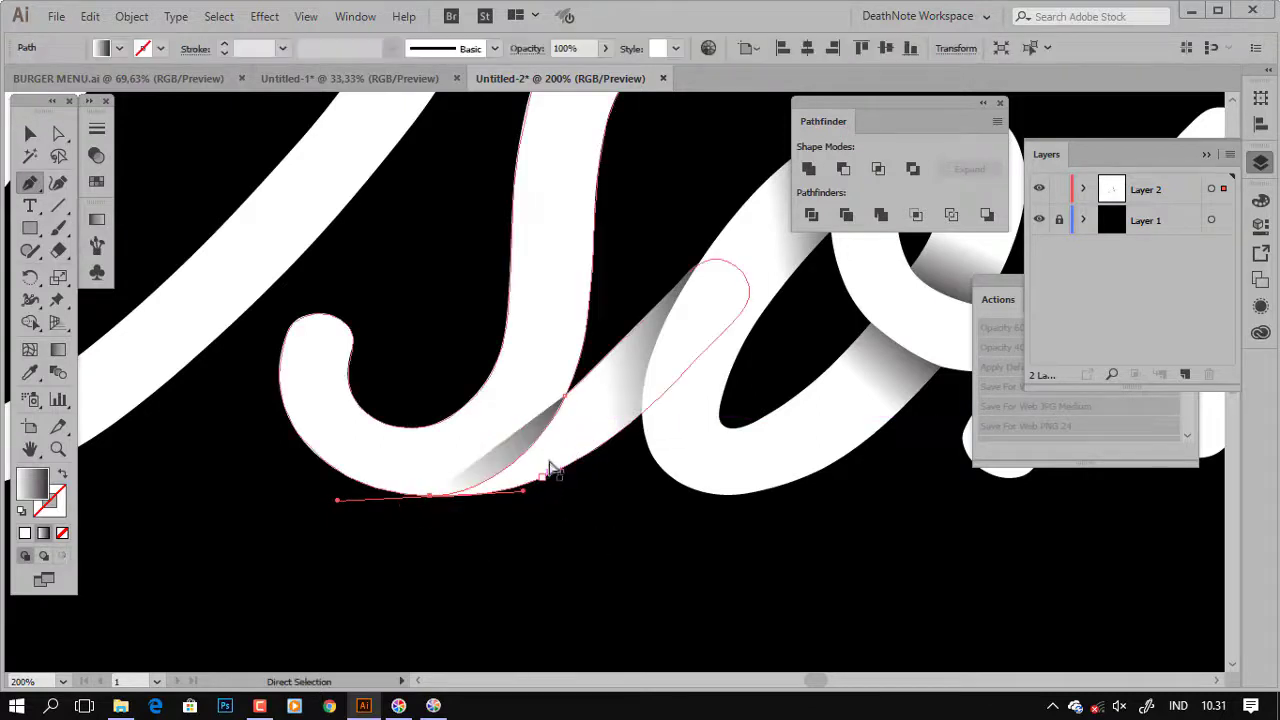
key(ctrl+z)
mouse_move(411, 427)
mouse_down()
mouse_move(342, 409)
mouse_move(610, 312)
mouse_move(632, 248)
mouse_up()
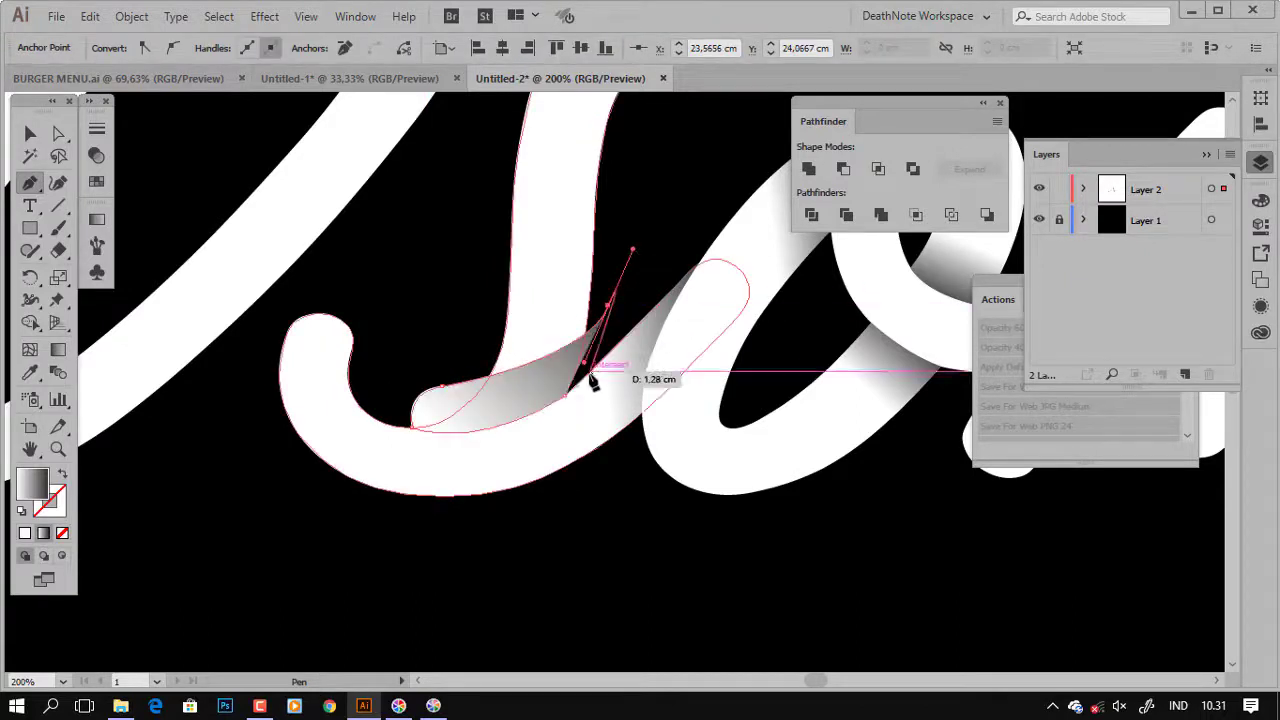
Paste a copy of the s in front and Intersect it with the shadow shape.
ctrl+click(548, 420)
key(v)
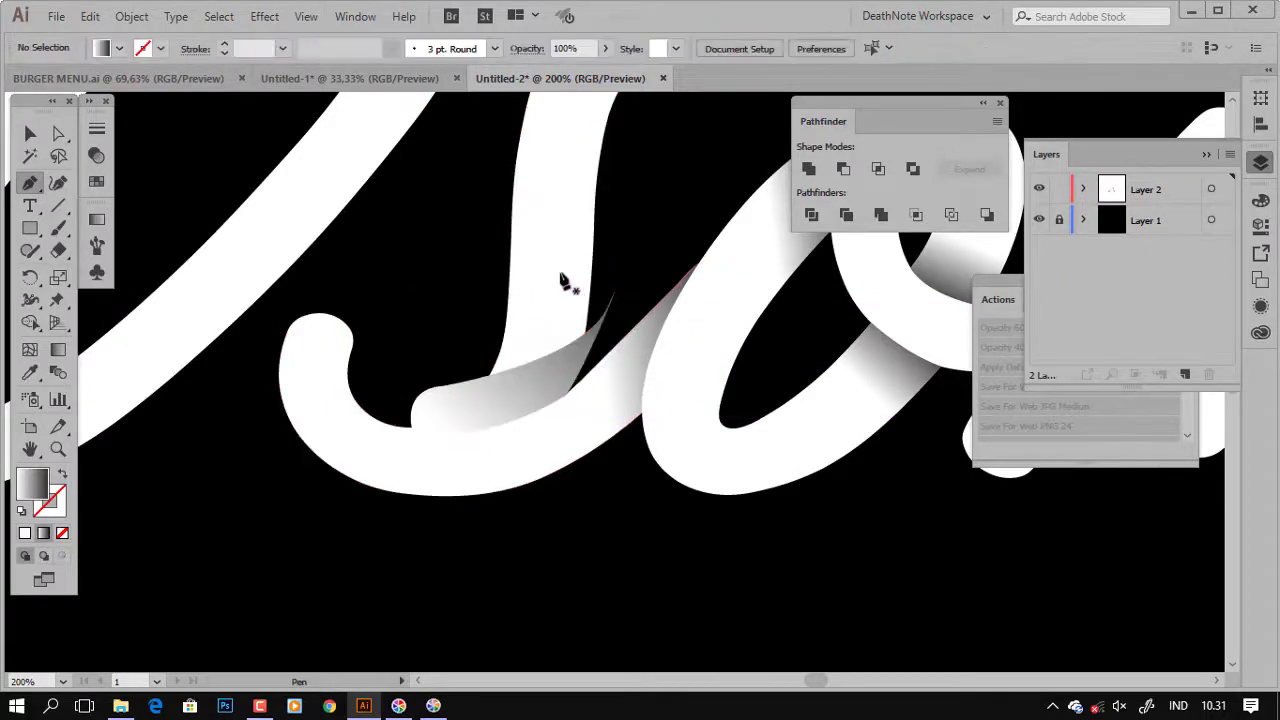
click(555, 278)
key(ctrl+c)
key(ctrl+f)
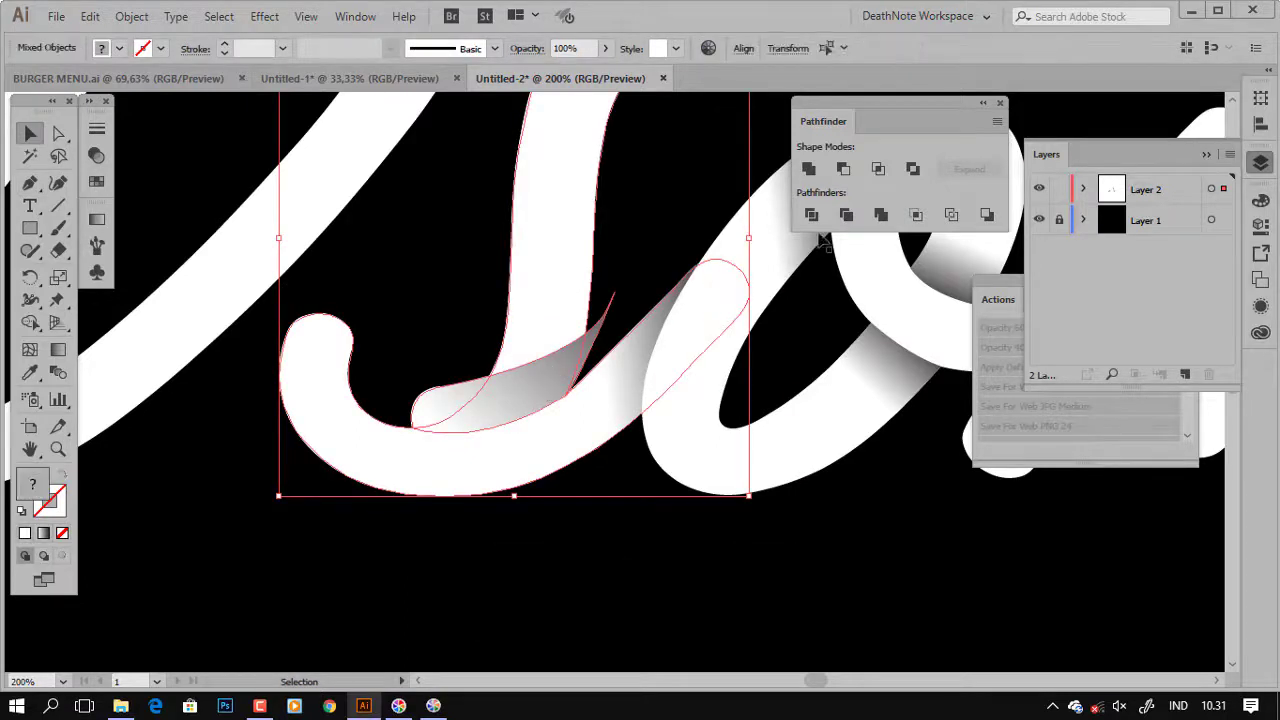
click(878, 170)
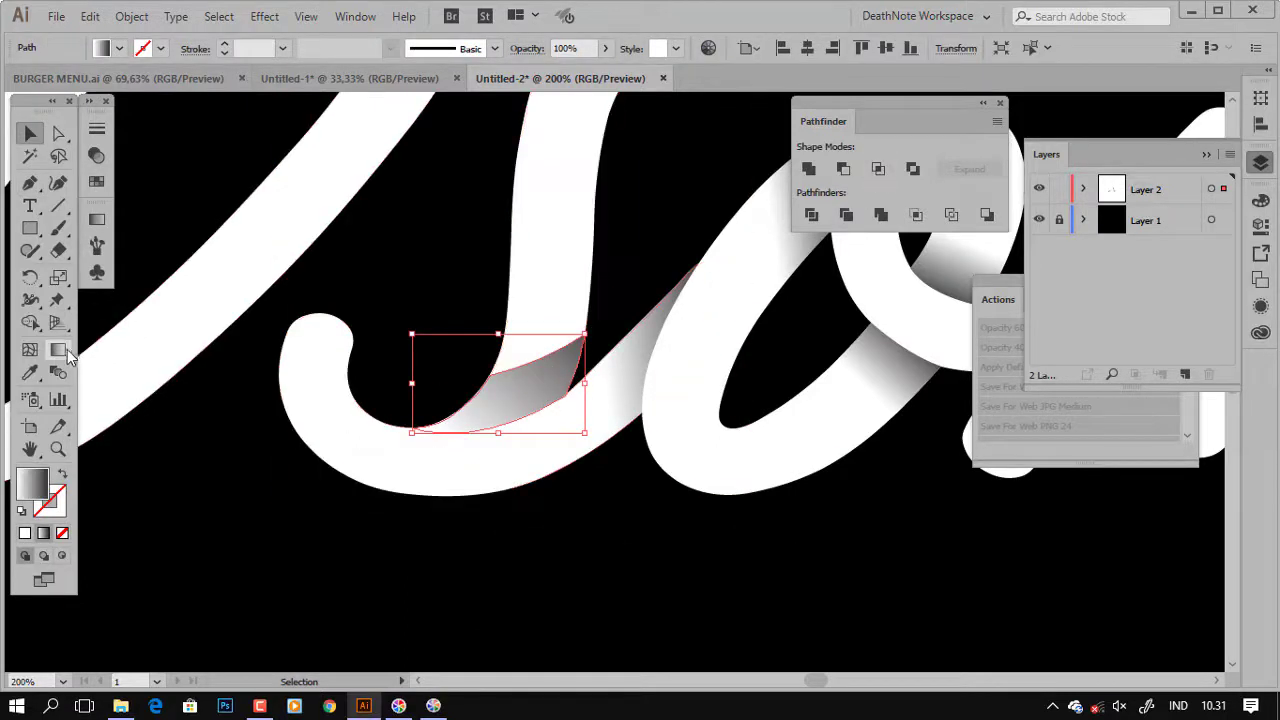
Run the shadow's gradient nearly vertically, then deselect and fit the lettering in view.
click(64, 351)
drag(498, 385, 489, 448)
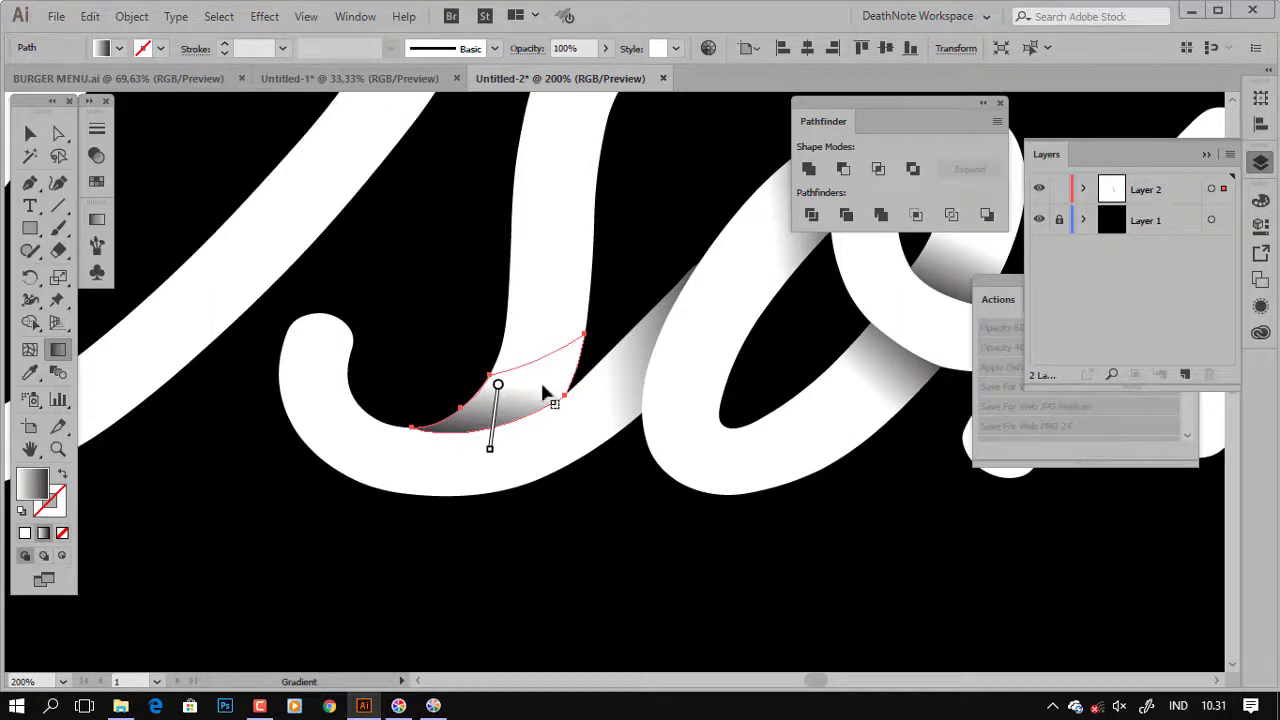
ctrl+click(612, 492)
key(v)
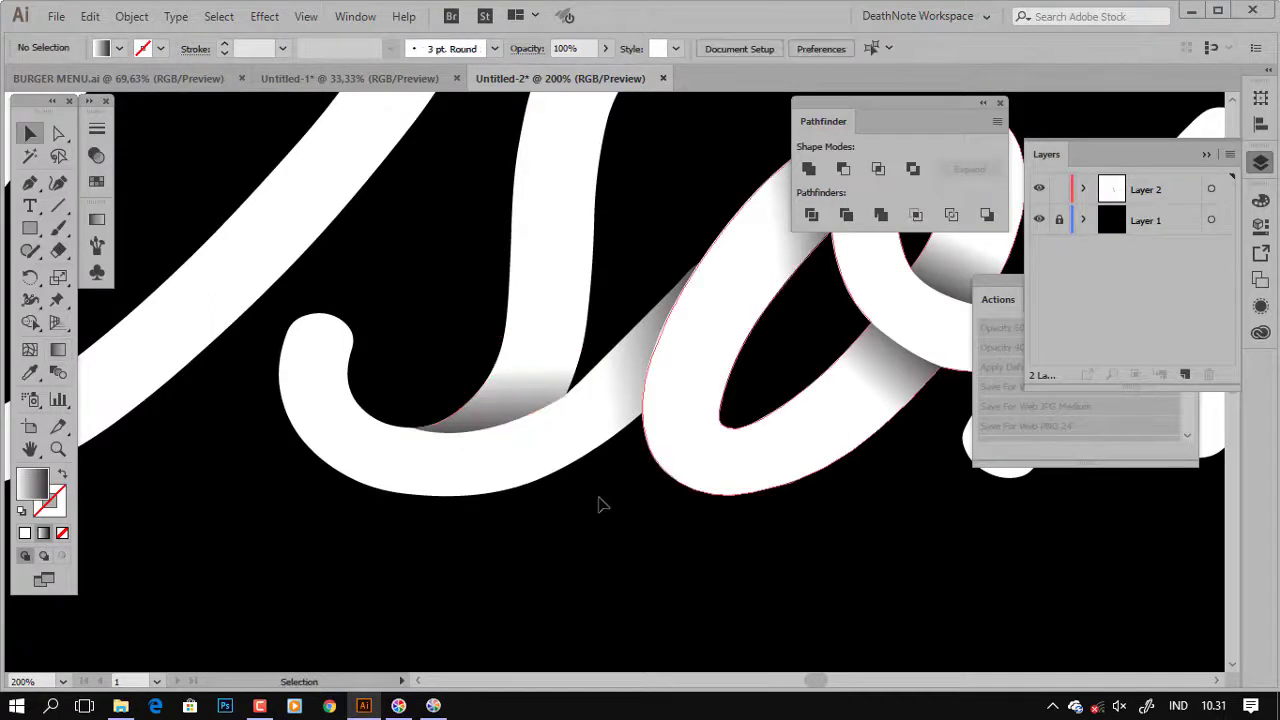
key(ctrl+0)
At 100% view, draw a closed shadow sliver inside the top of the O.
key(ctrl+1)
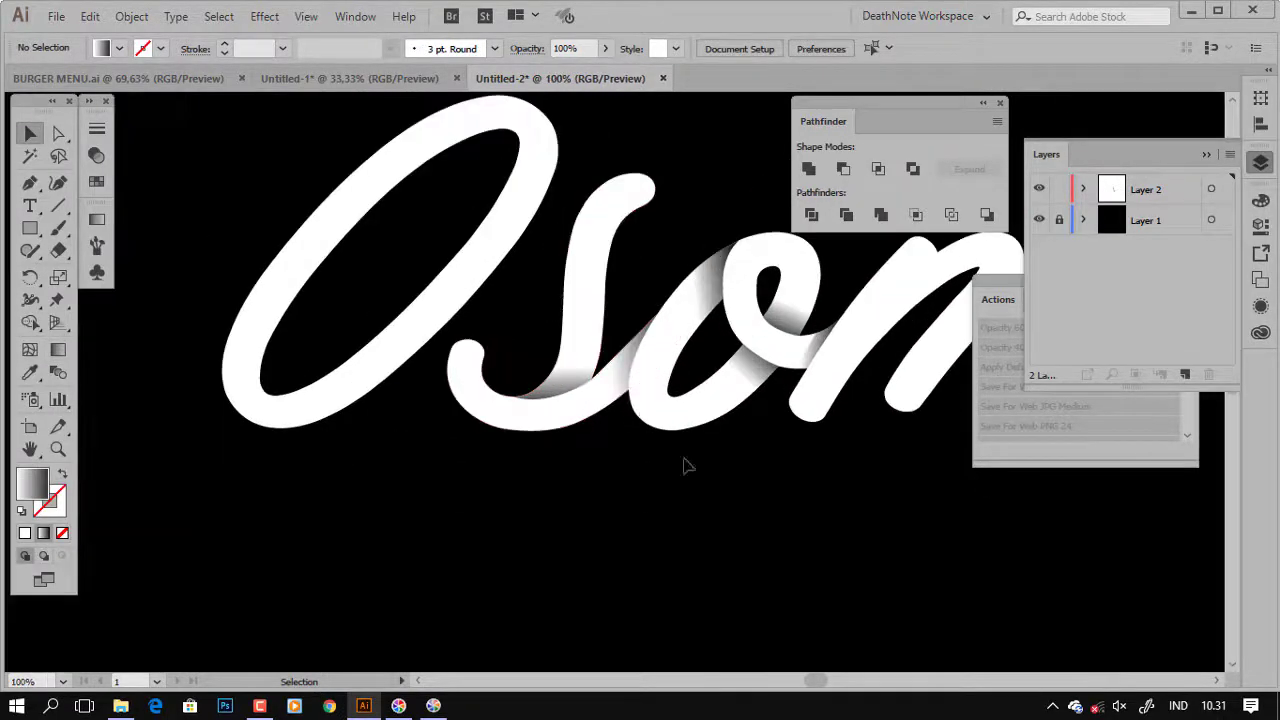
drag(623, 294, 578, 329)
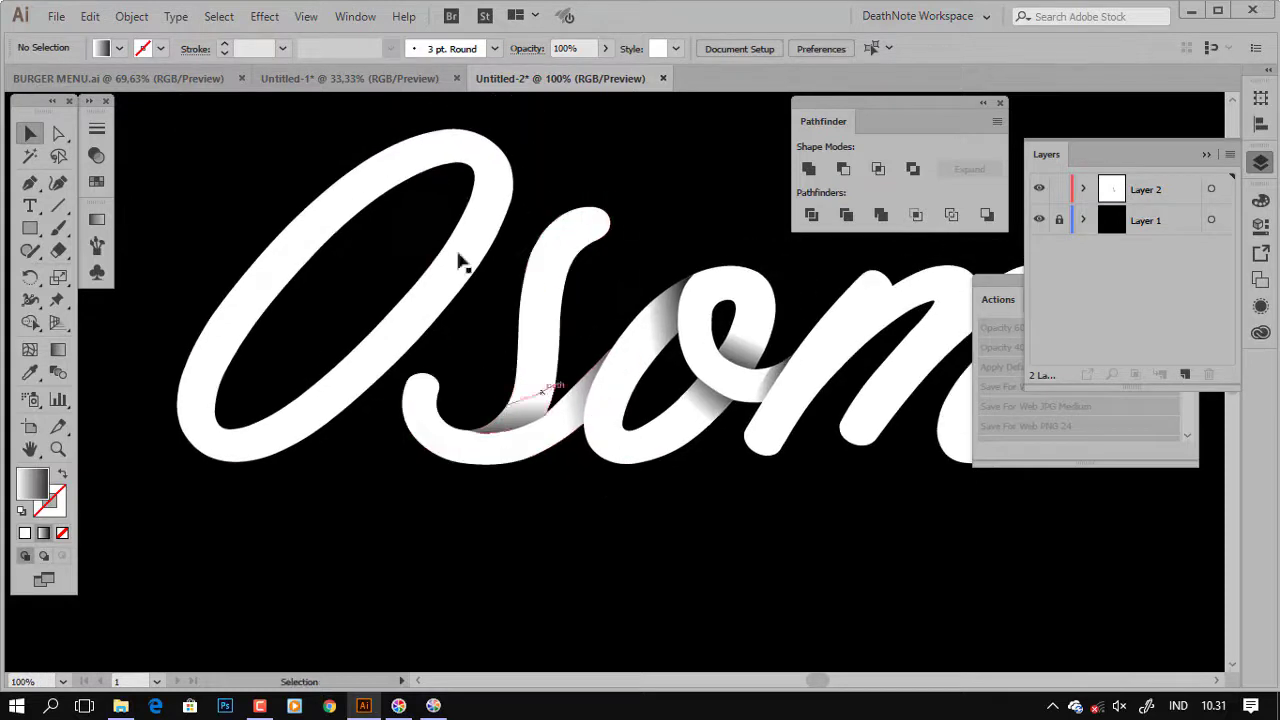
scroll(447, 190, up, 1)
key(p)
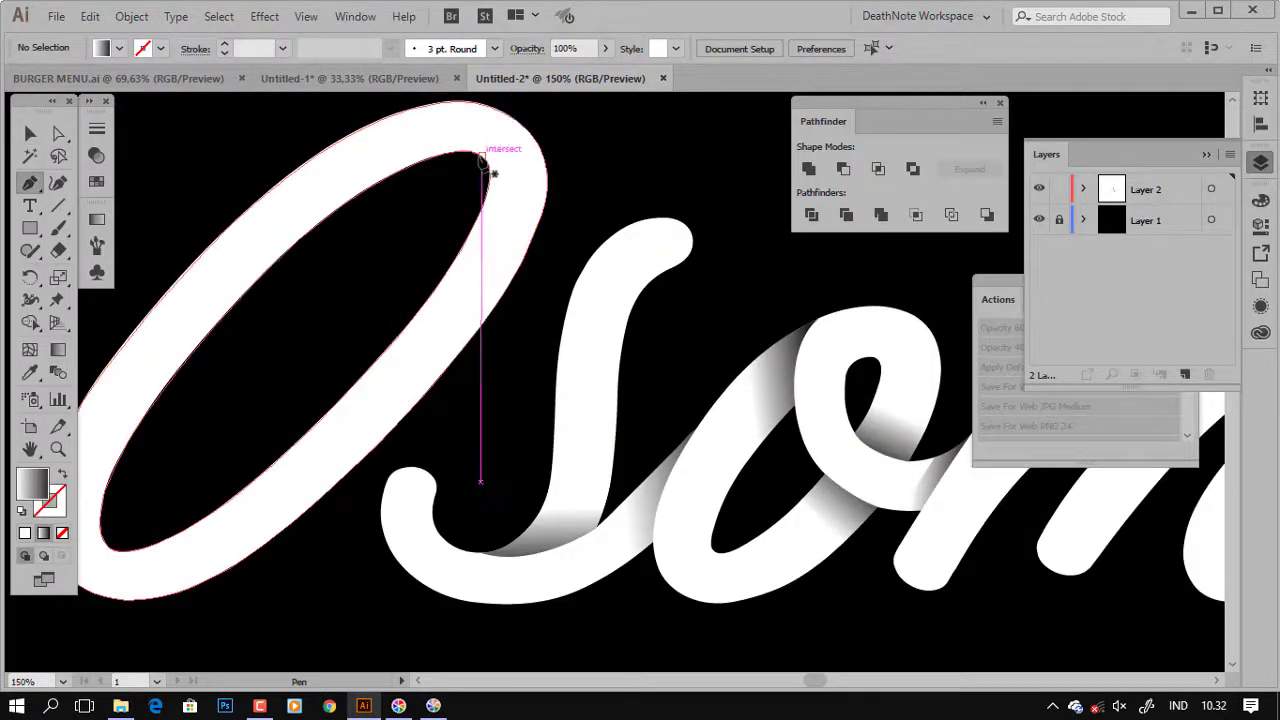
scroll(488, 168, up, 1)
click(482, 157)
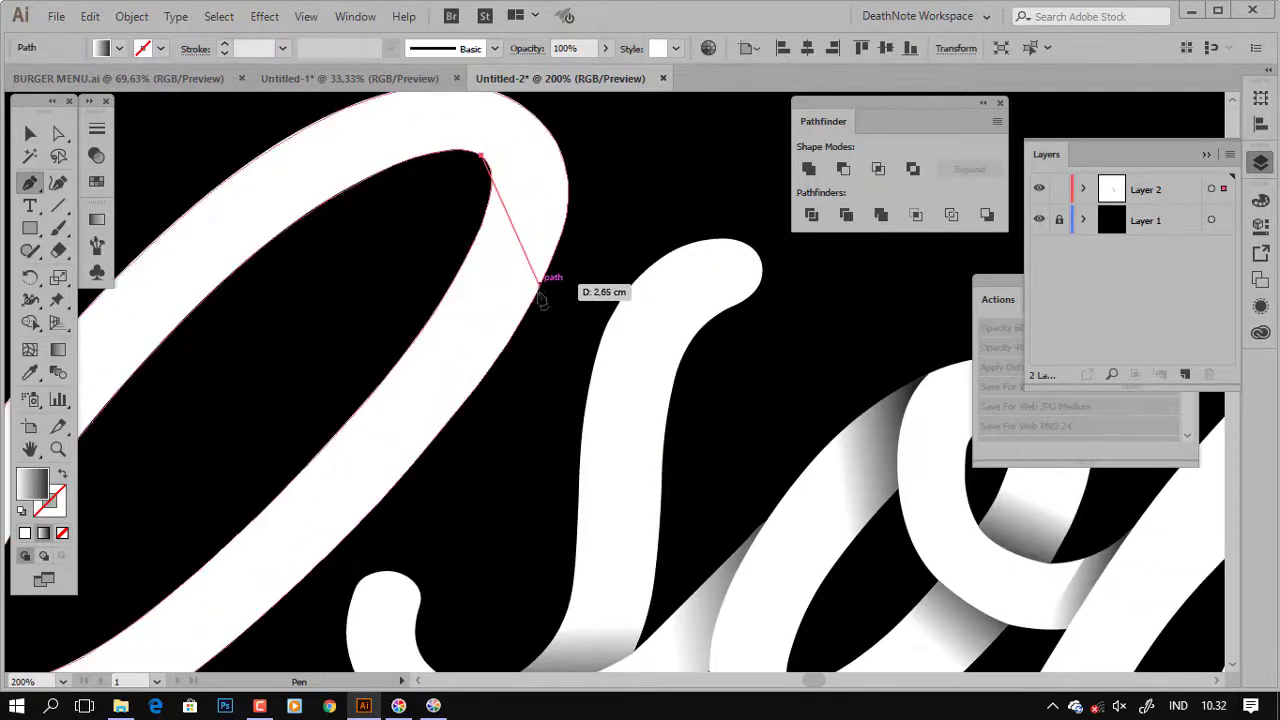
mouse_move(534, 297)
mouse_down()
mouse_move(518, 360)
mouse_move(478, 247)
mouse_move(401, 202)
mouse_up()
click(483, 163)
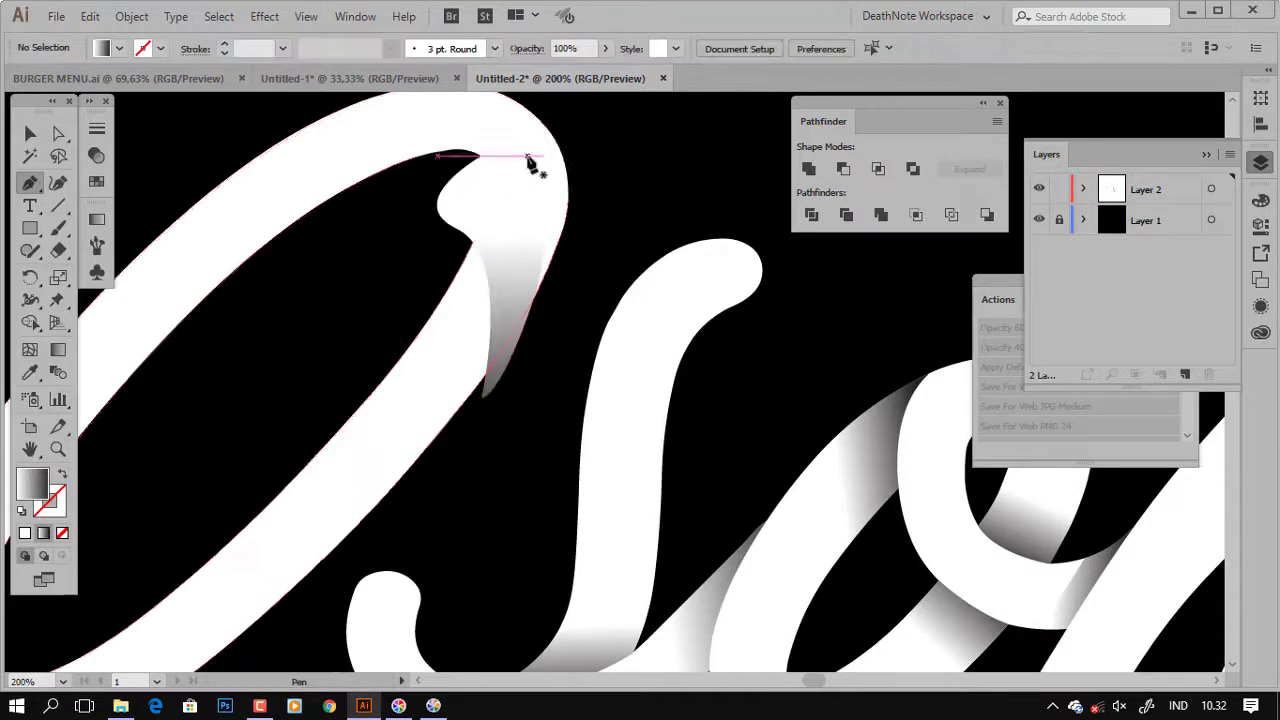
key(v)
Angle the sliver's gradient up along the fold toward the O's top, then view the whole word.
click(519, 253)
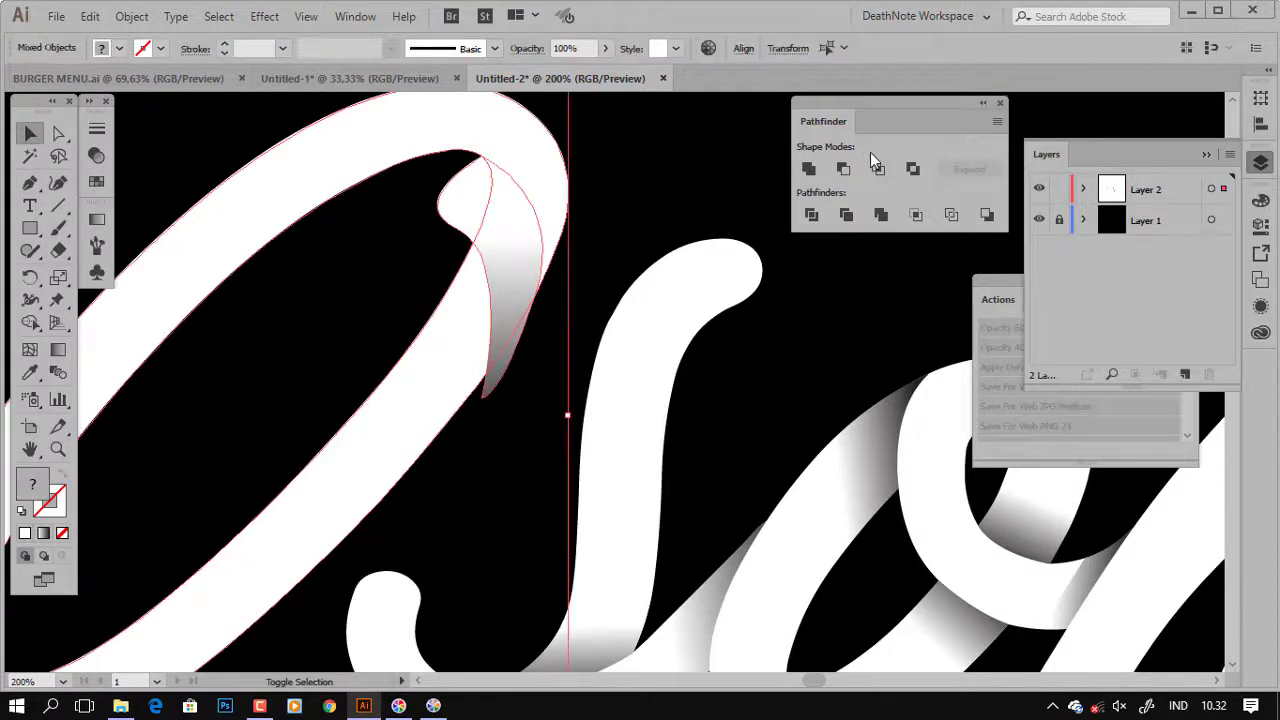
key(g)
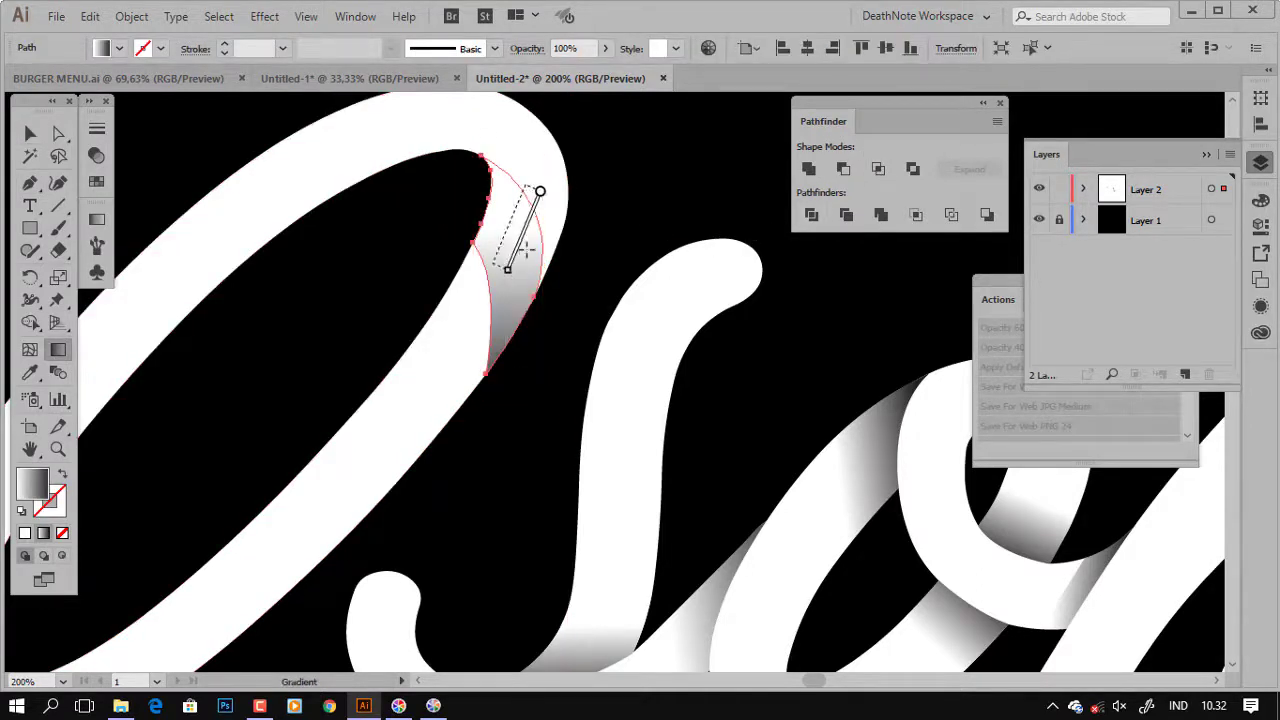
mouse_move(506, 266)
mouse_down()
mouse_move(543, 192)
mouse_move(547, 223)
mouse_up()
mouse_move(500, 294)
mouse_down()
mouse_move(543, 234)
mouse_move(553, 183)
mouse_move(535, 174)
mouse_up()
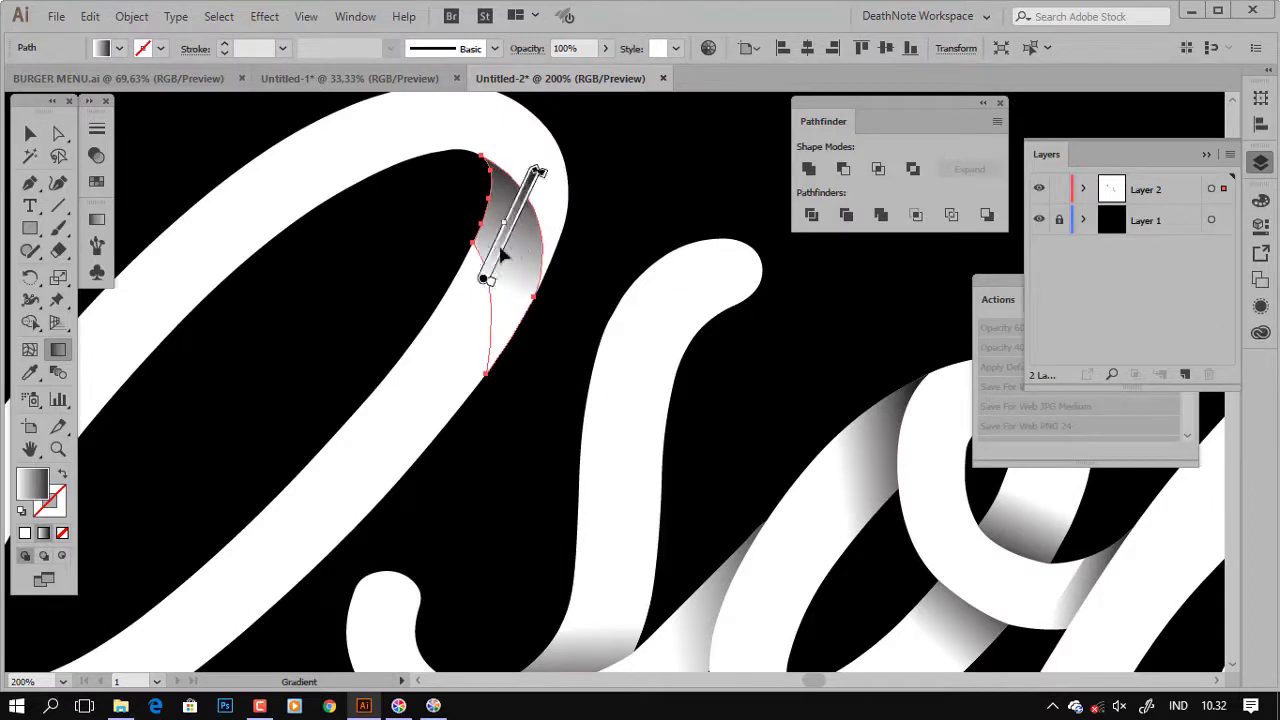
mouse_move(494, 257)
mouse_down()
mouse_move(543, 162)
mouse_move(495, 254)
mouse_up()
key(v)
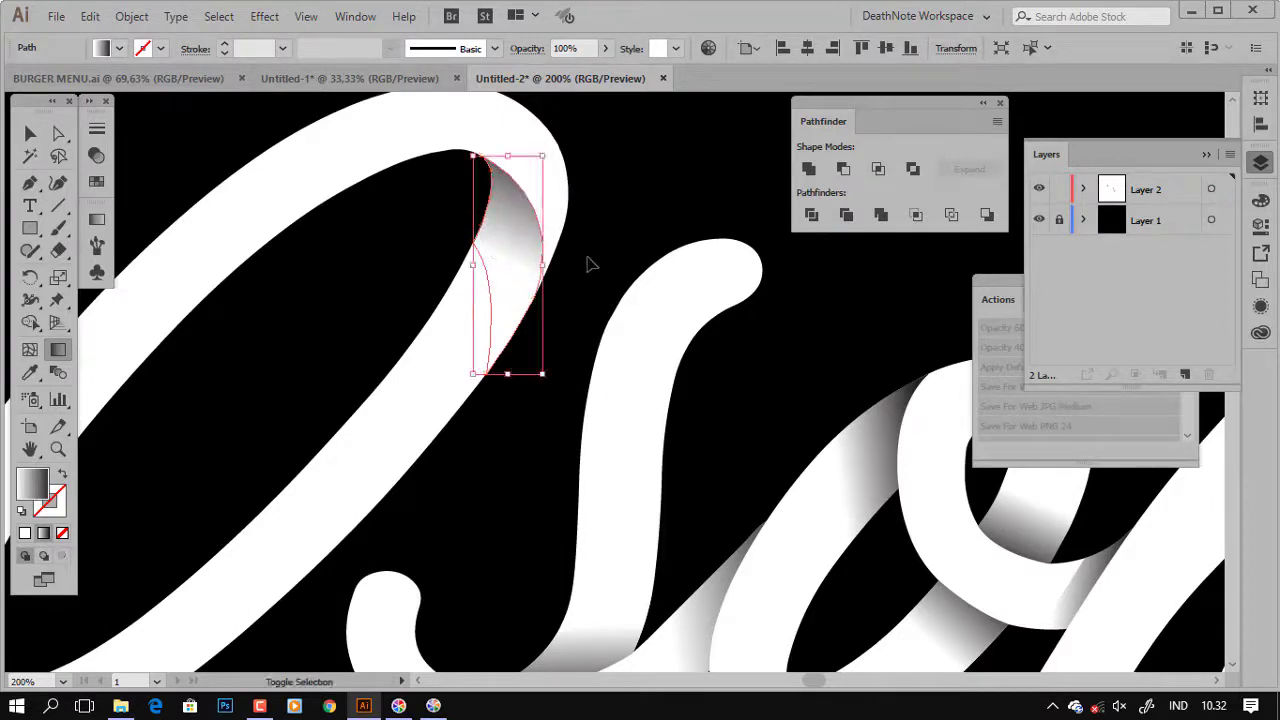
click(620, 252)
key(ctrl+0)
Draw a closed curved shadow shape over the m's overlapping arch near its top.
key(ctrl+1)
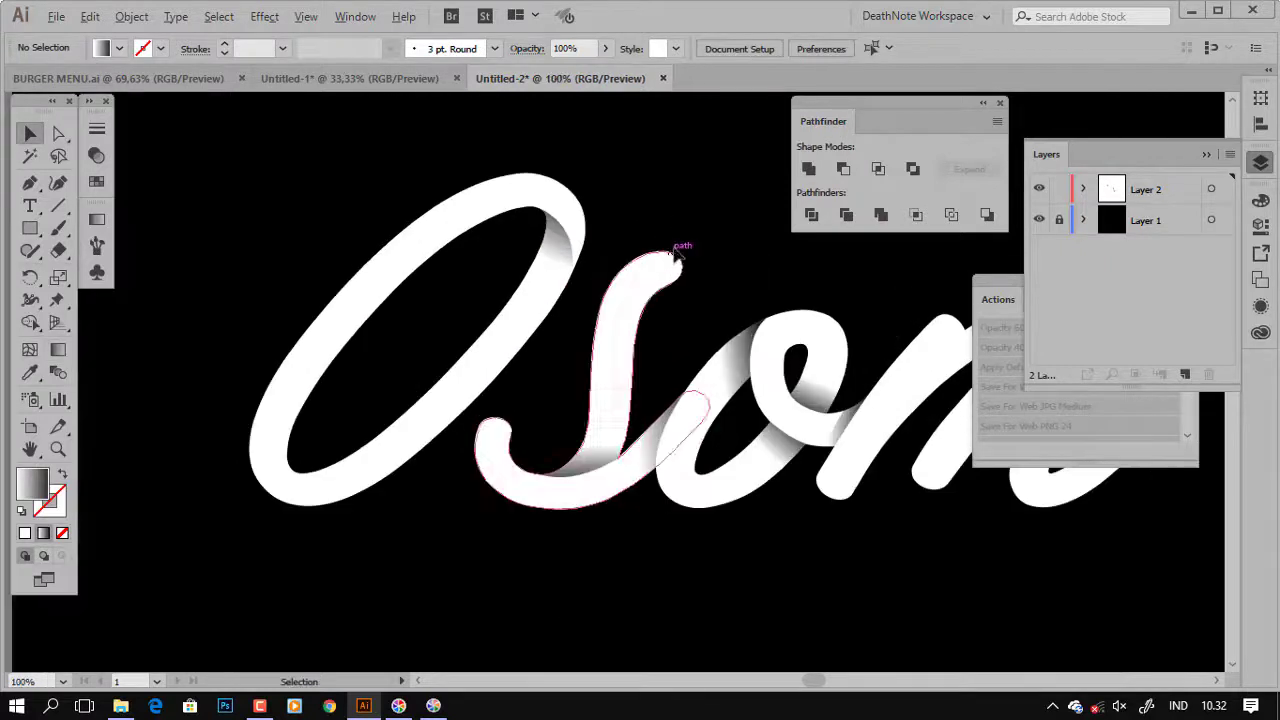
key(ctrl+minus)
drag(710, 358, 608, 360)
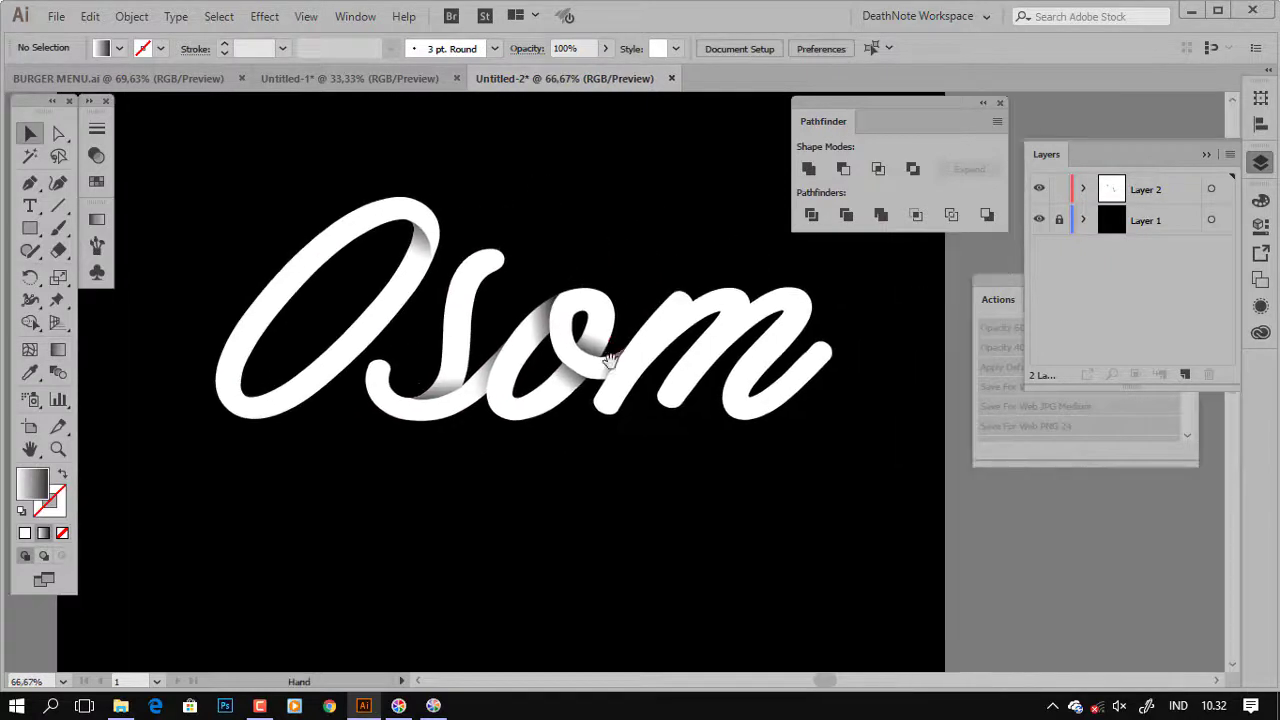
key(ctrl+1)
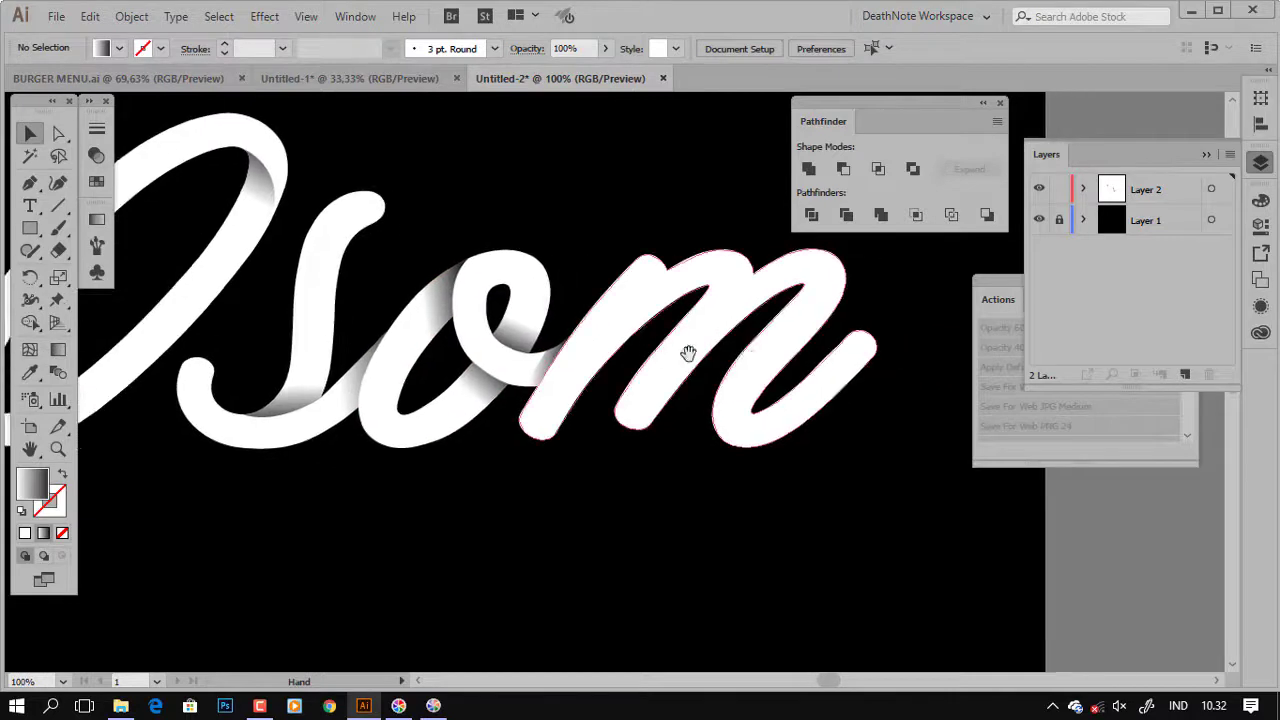
scroll(798, 337, up, 1)
key(p)
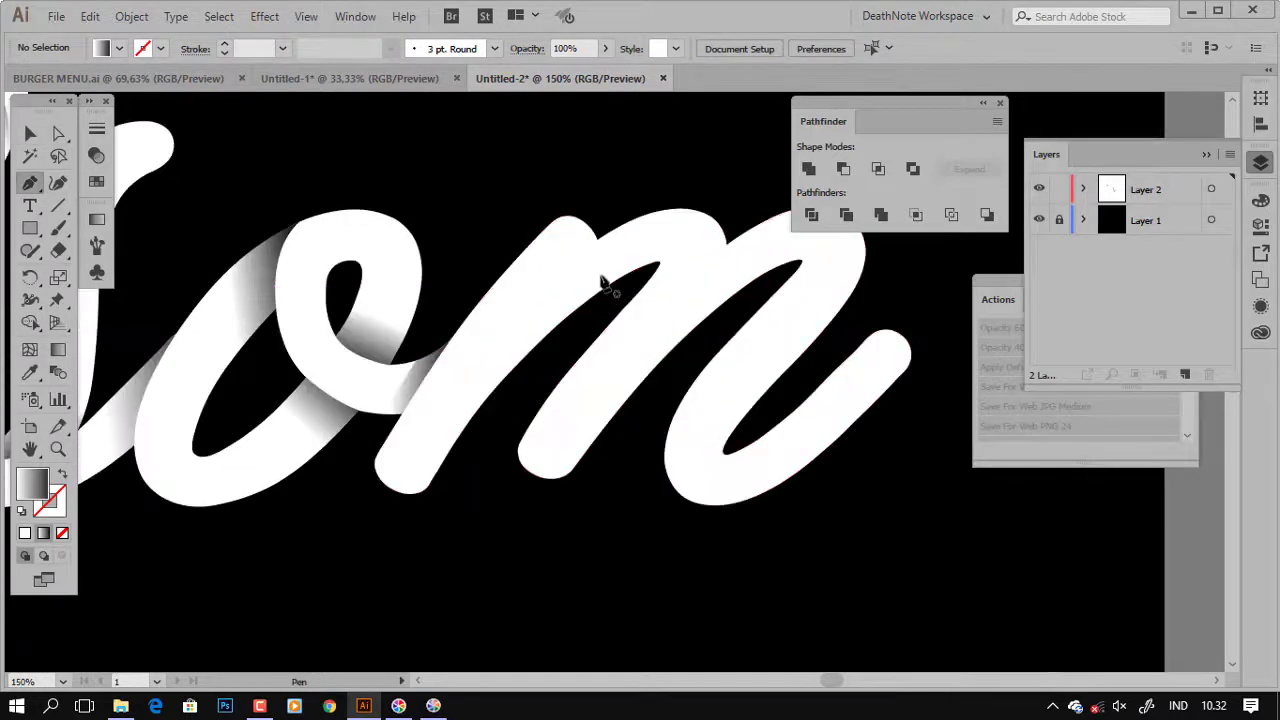
click(692, 236)
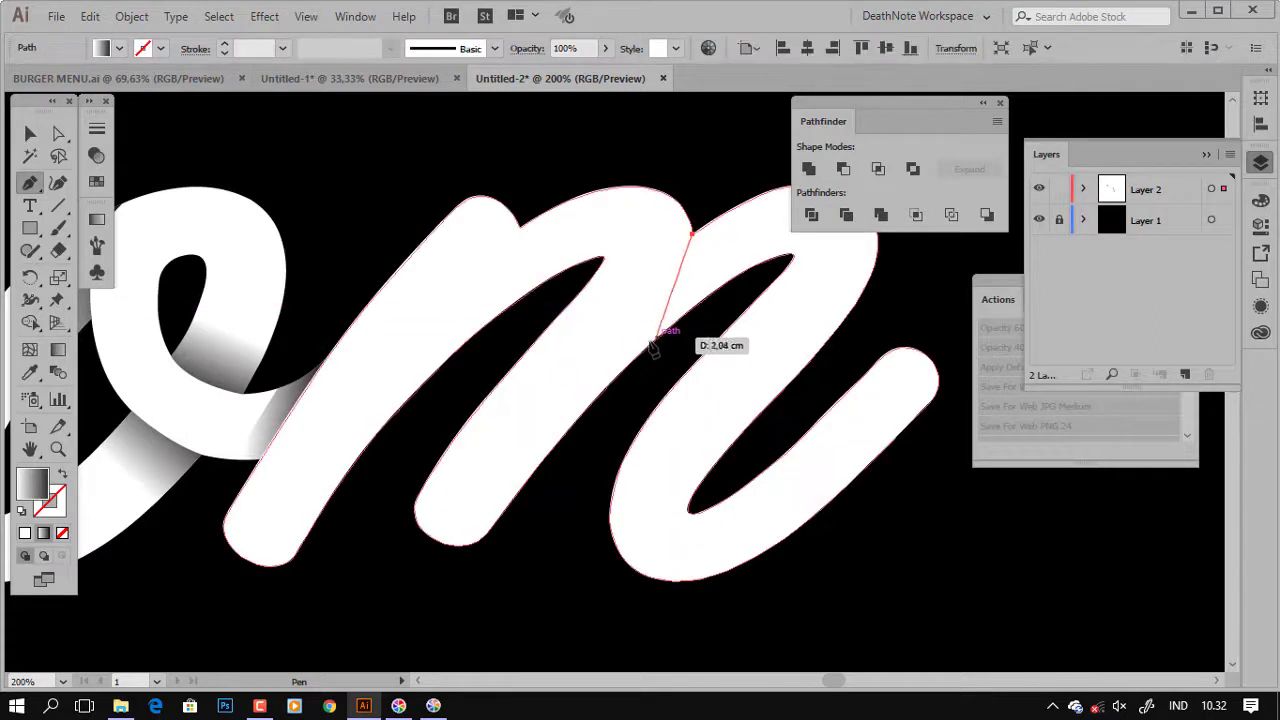
mouse_move(640, 352)
mouse_down()
mouse_move(594, 416)
mouse_move(605, 408)
mouse_up()
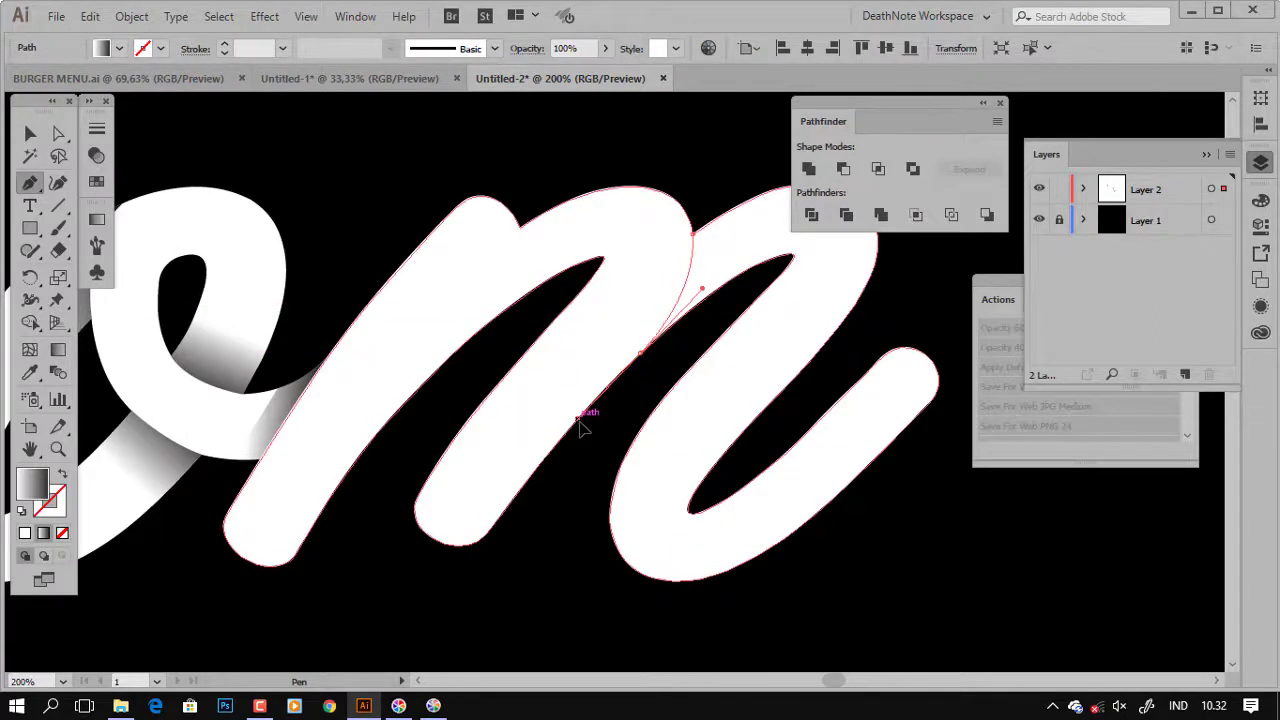
drag(706, 338, 674, 200)
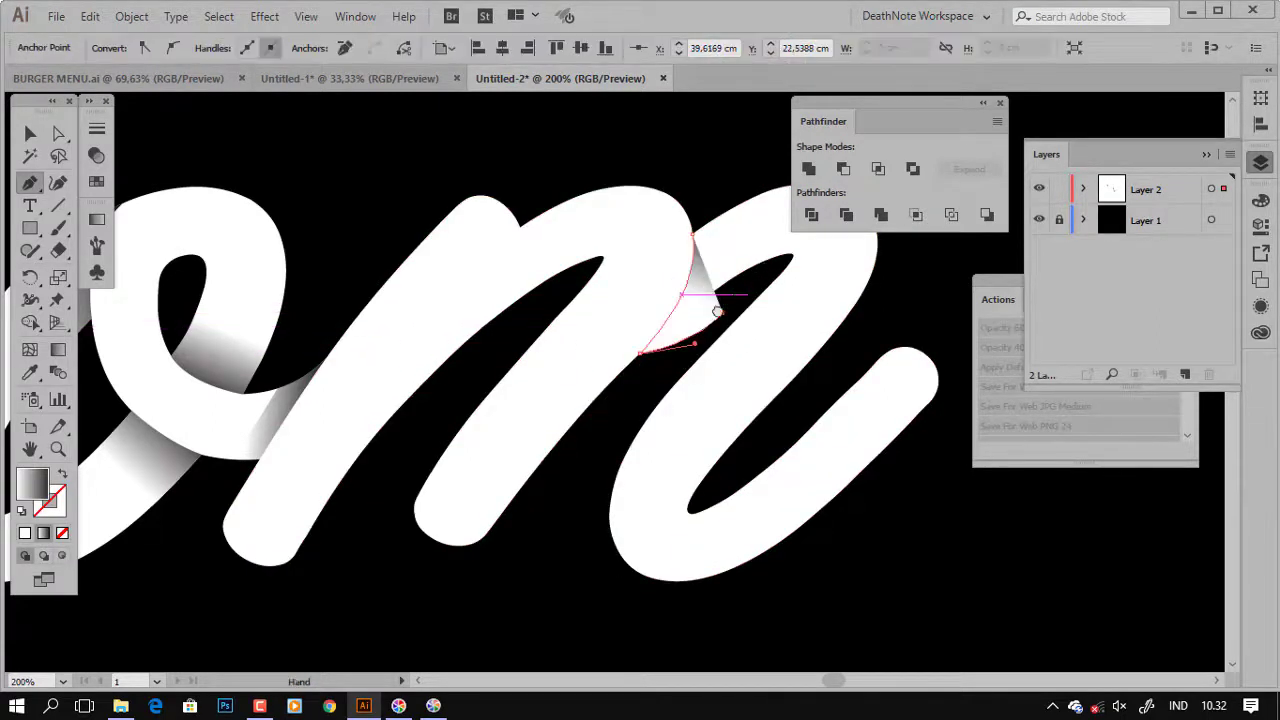
click(663, 286)
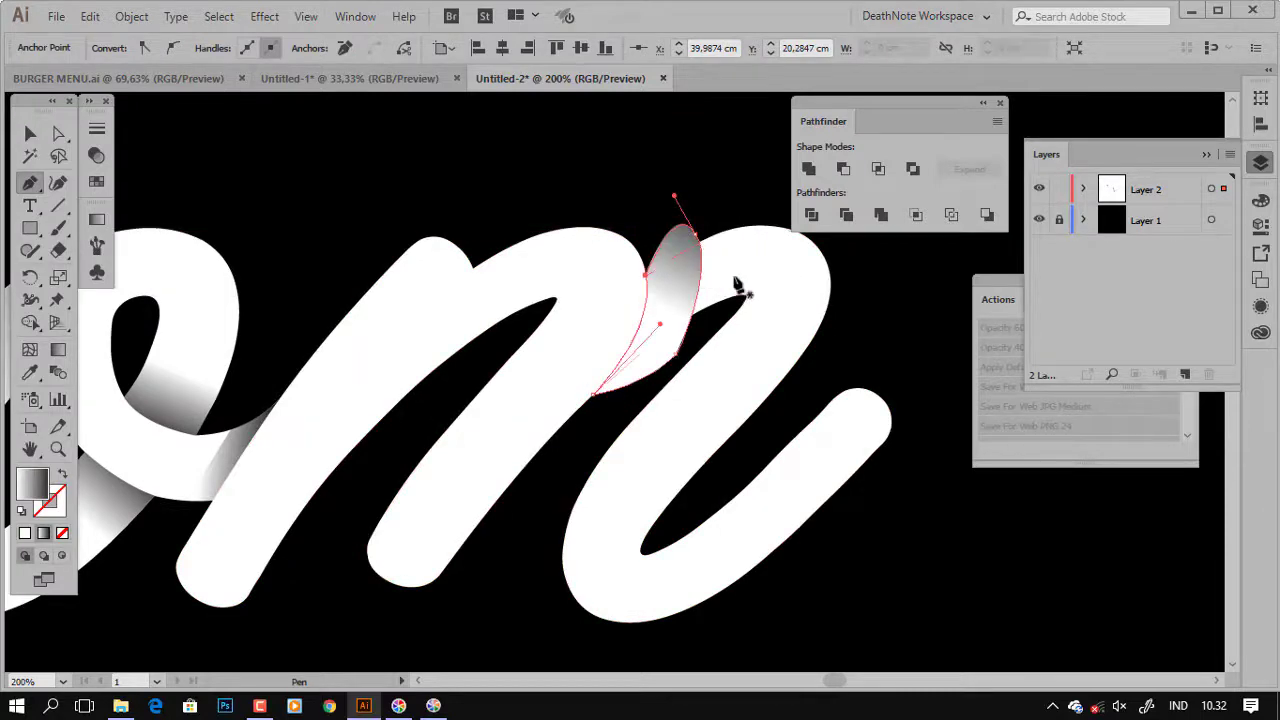
key(ctrl+shift+a)
Intersect a front copy of the m with the shape, keeping only the overlap.
key(v)
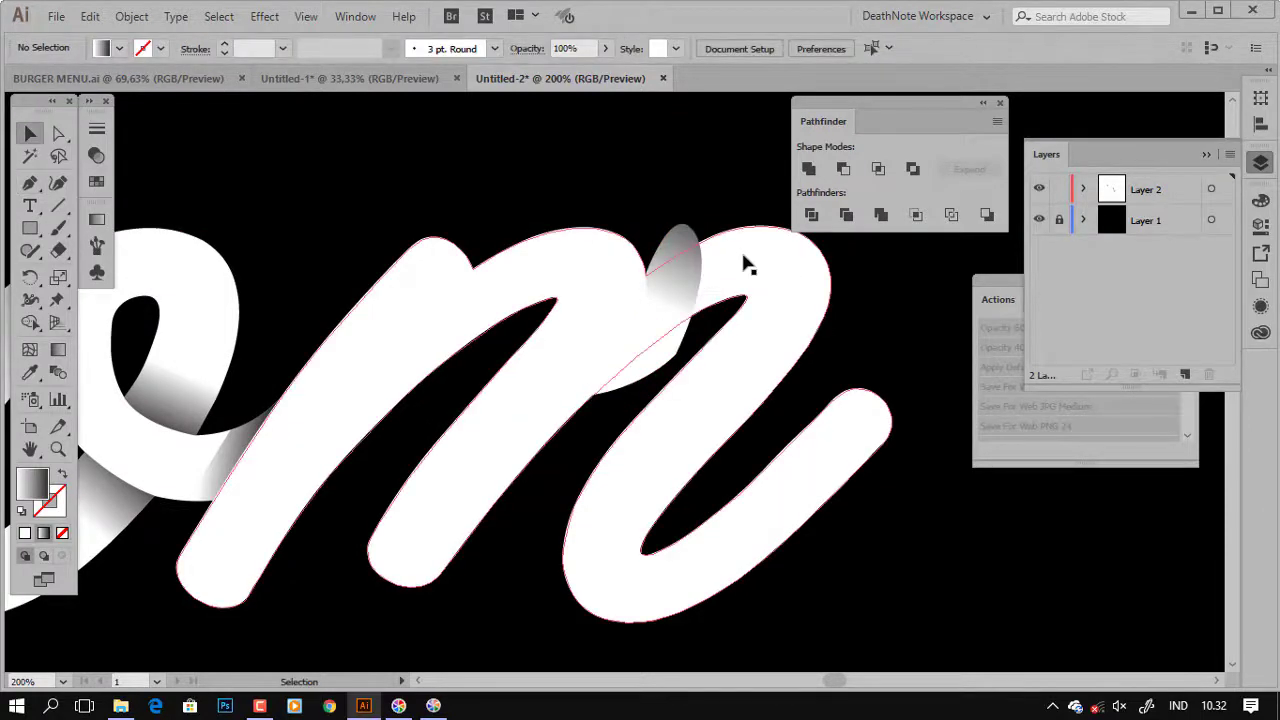
click(720, 287)
key(ctrl+c)
shift+click(676, 250)
key(ctrl+f)
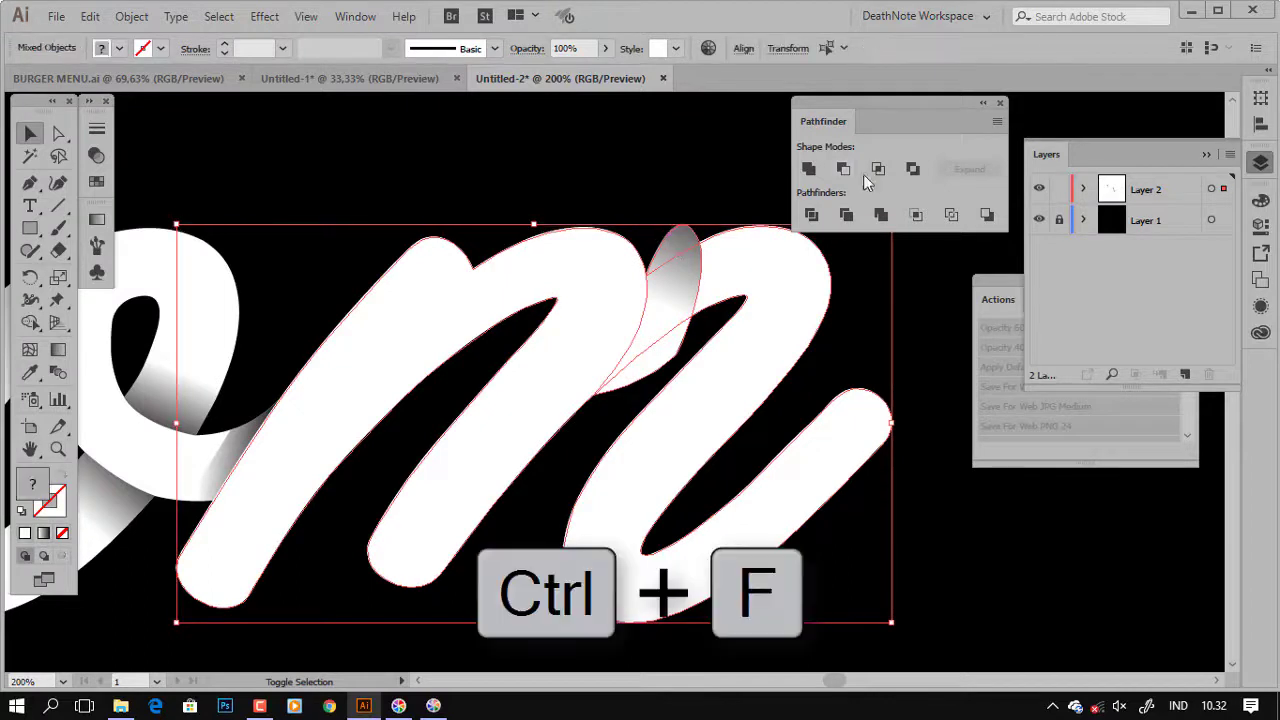
click(680, 250)
Angle the shadow's gradient diagonally across the m and shorten it.
key(g)
mouse_move(710, 210)
mouse_down()
mouse_move(657, 308)
mouse_move(598, 331)
mouse_up()
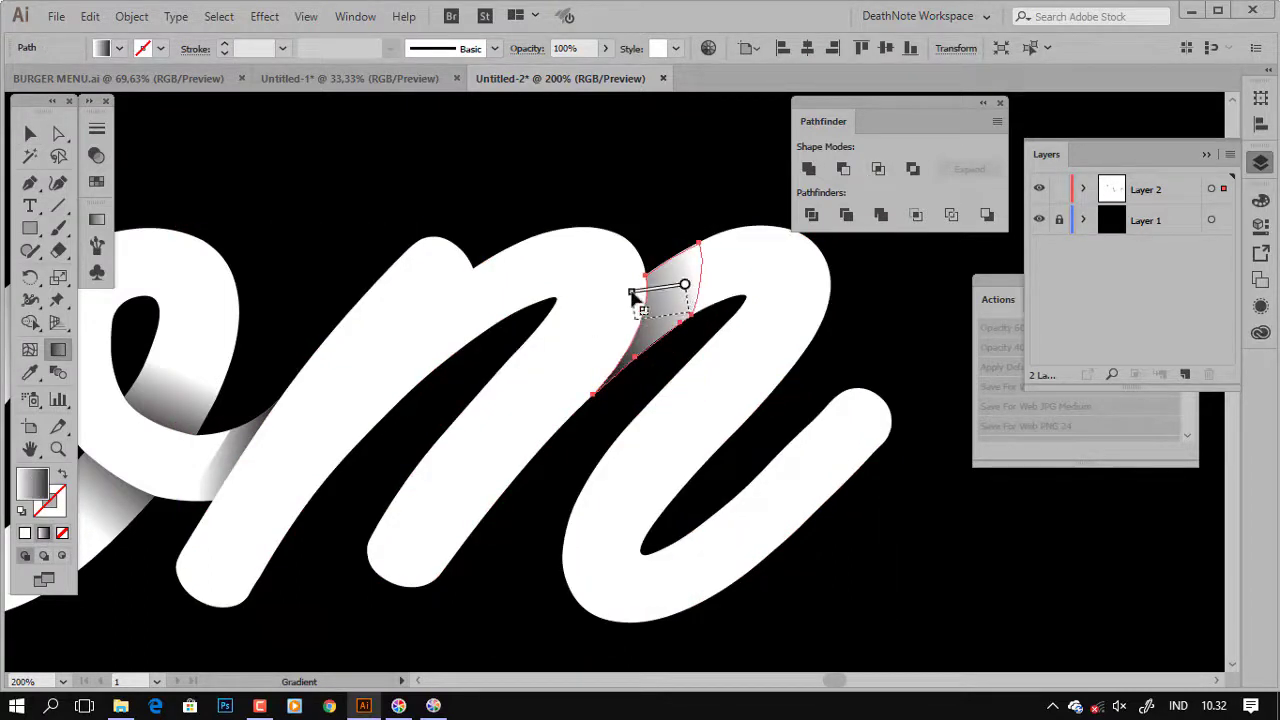
drag(688, 313, 635, 319)
key(v)
click(716, 297)
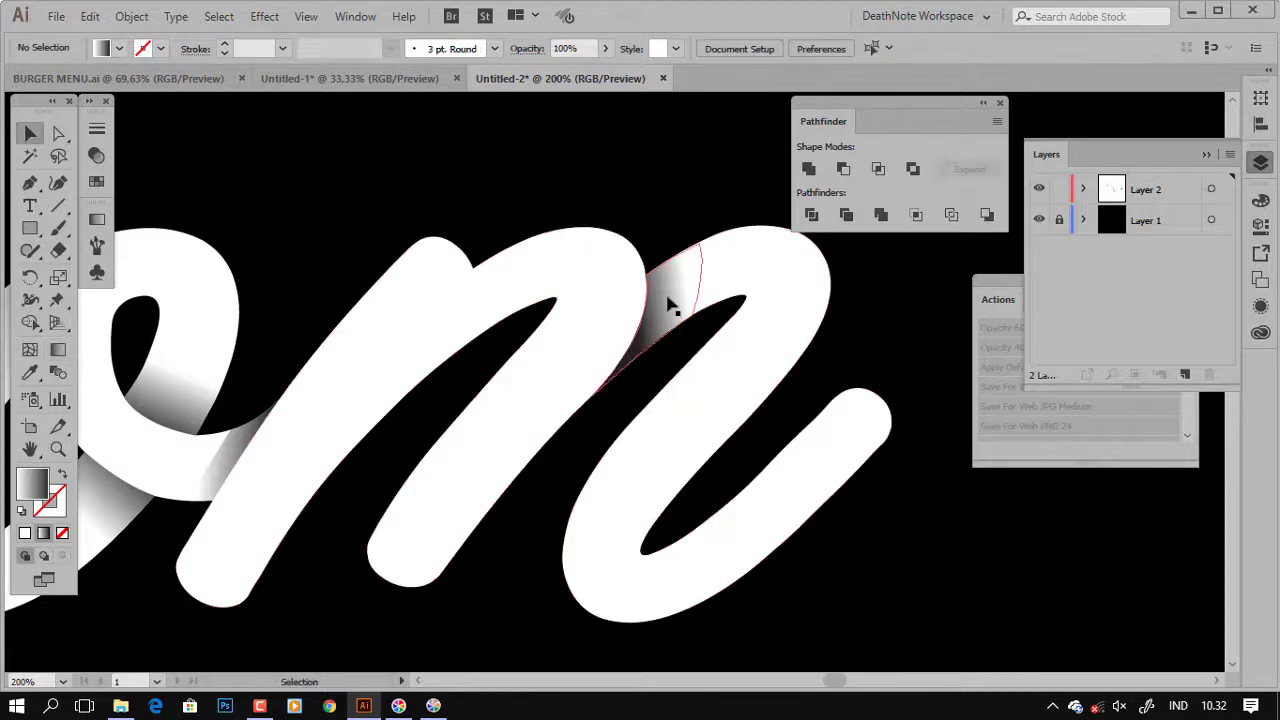
Eyedropper the white-to-black gradient onto the m's shadow, then deselect and zoom out to check.
click(673, 282)
key(i)
key(v)
click(743, 348)
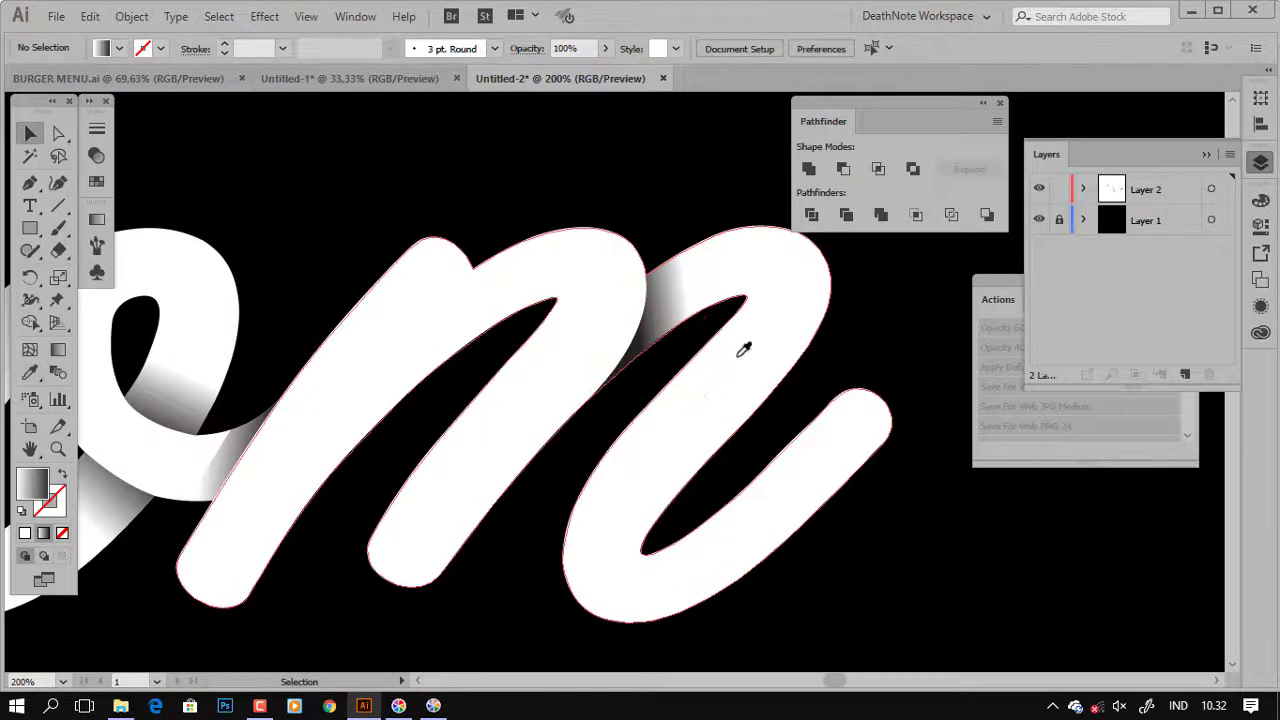
key(ctrl+minus)
key(ctrl+minus)
key(ctrl+minus)
key(ctrl+plus)
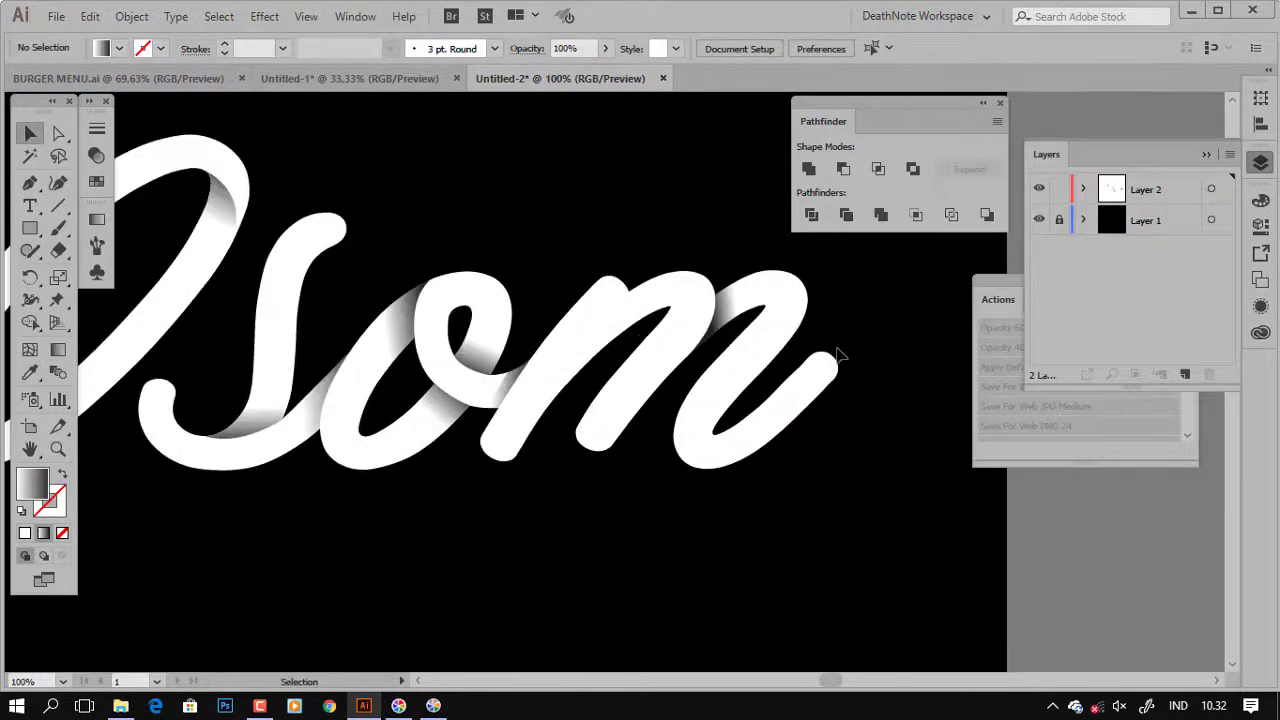
Draw a curved closed path over the junction at the top of the m's middle stroke.
key(ctrl+minus)
key(ctrl+minus)
key(ctrl+minus)
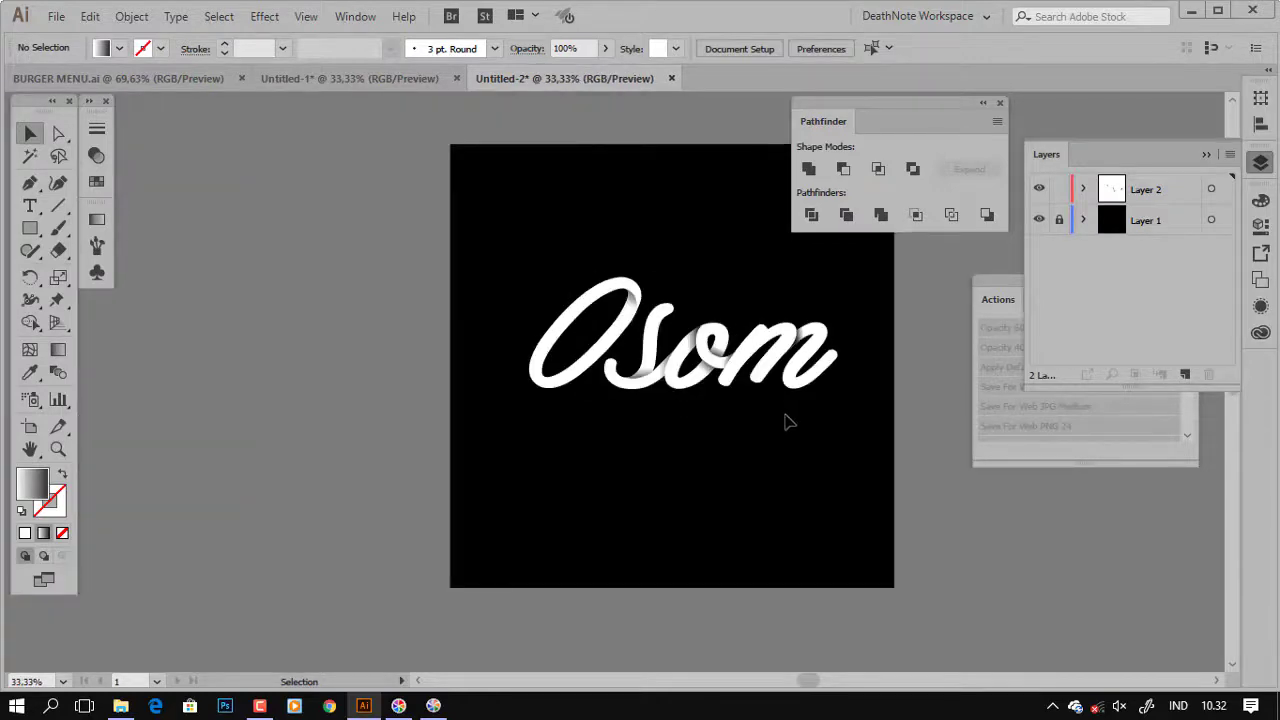
alt+scroll(786, 352, up, 3)
key(p)
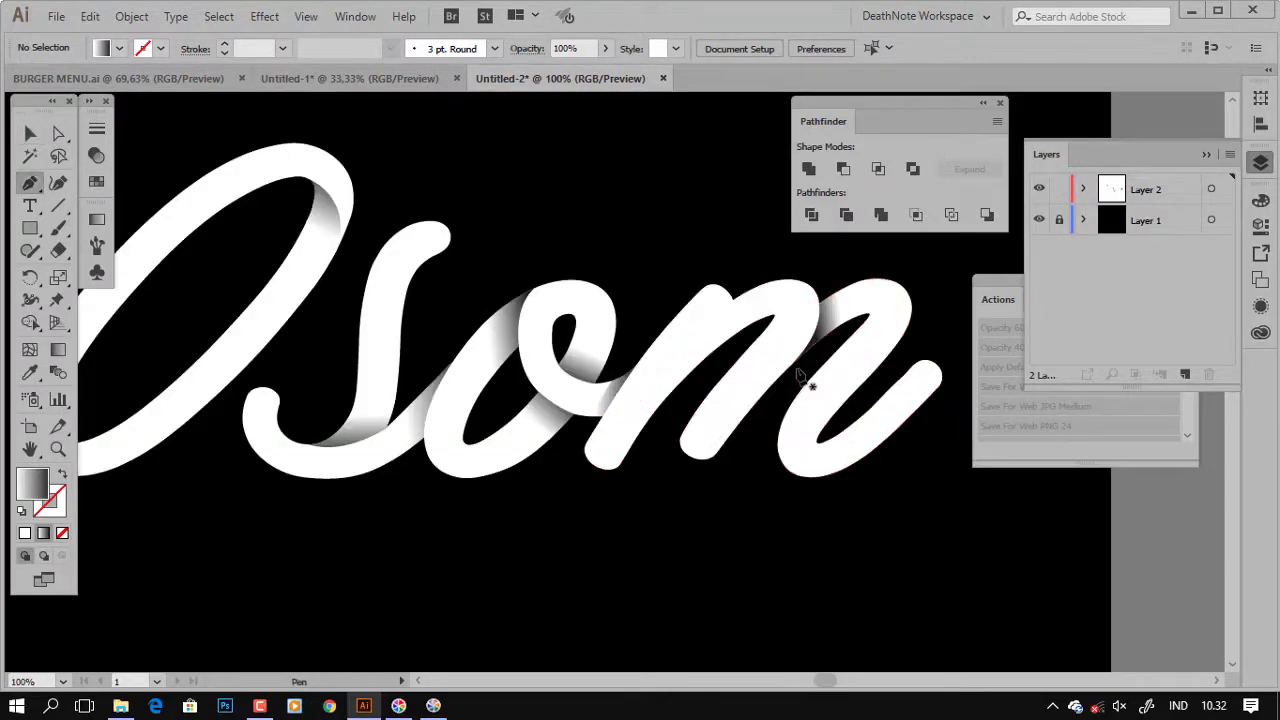
alt+scroll(805, 360, up, 1)
alt+scroll(720, 320, up, 1)
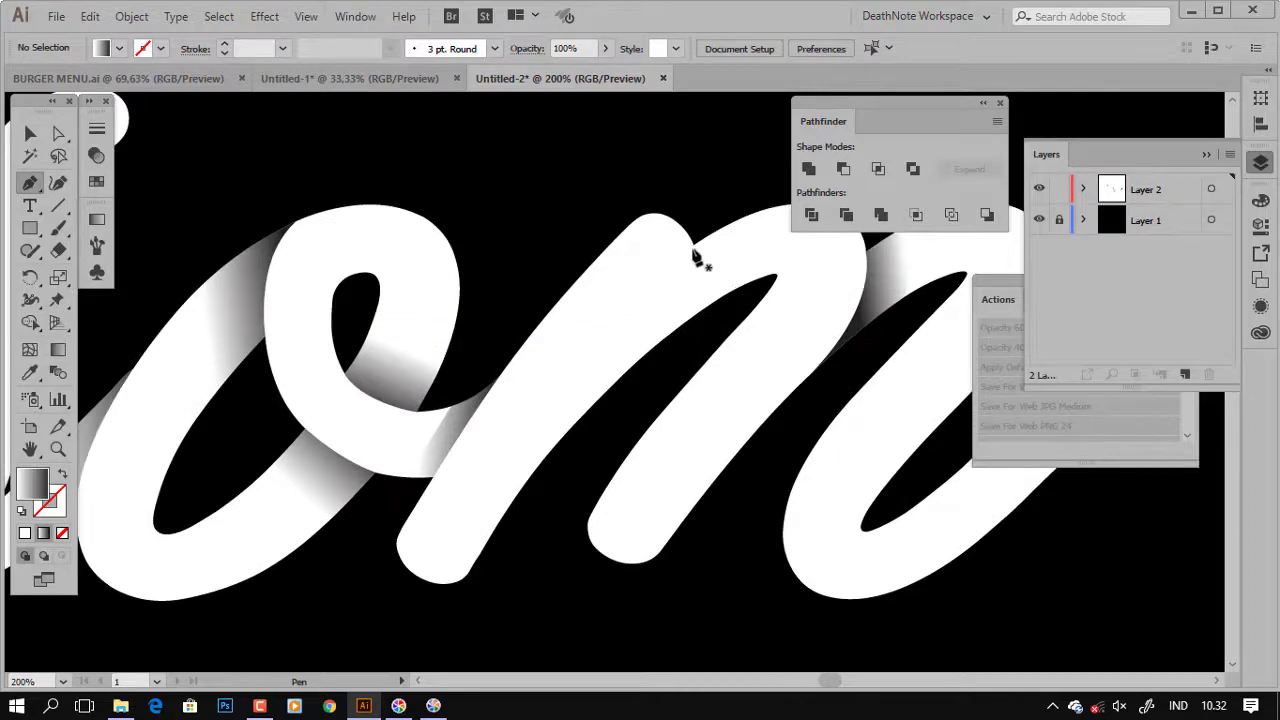
click(692, 244)
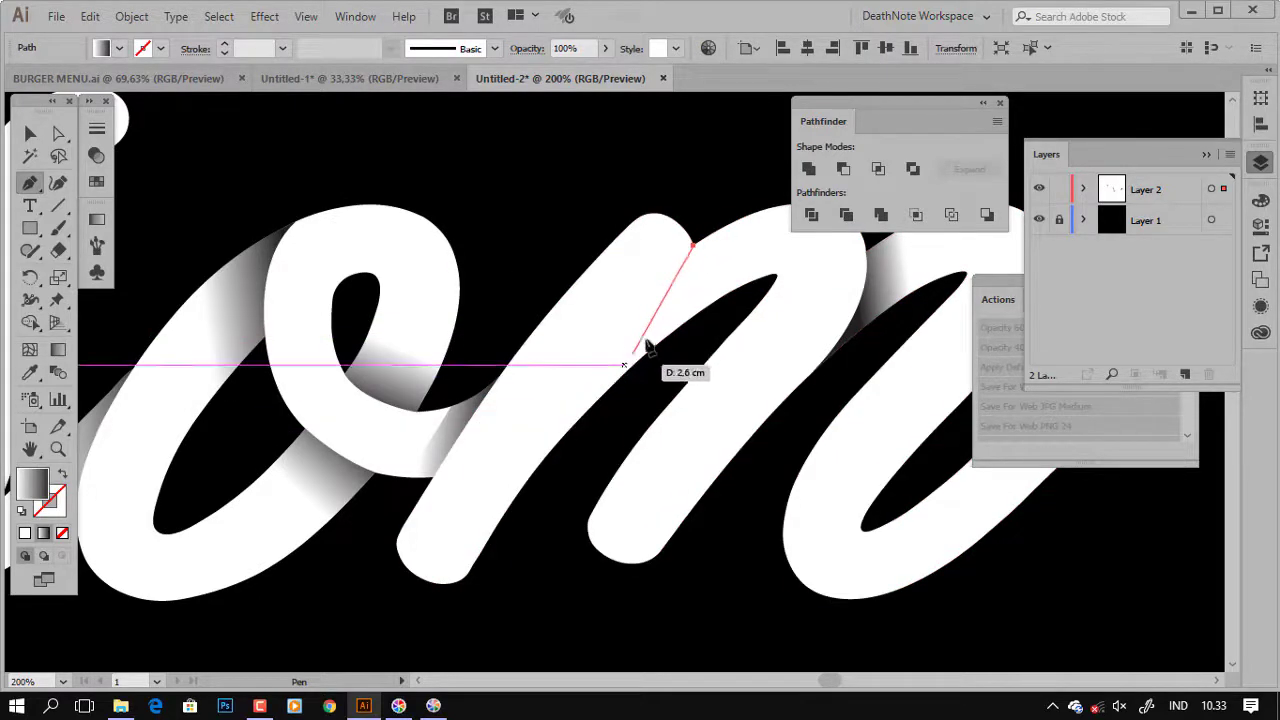
drag(682, 323, 590, 412)
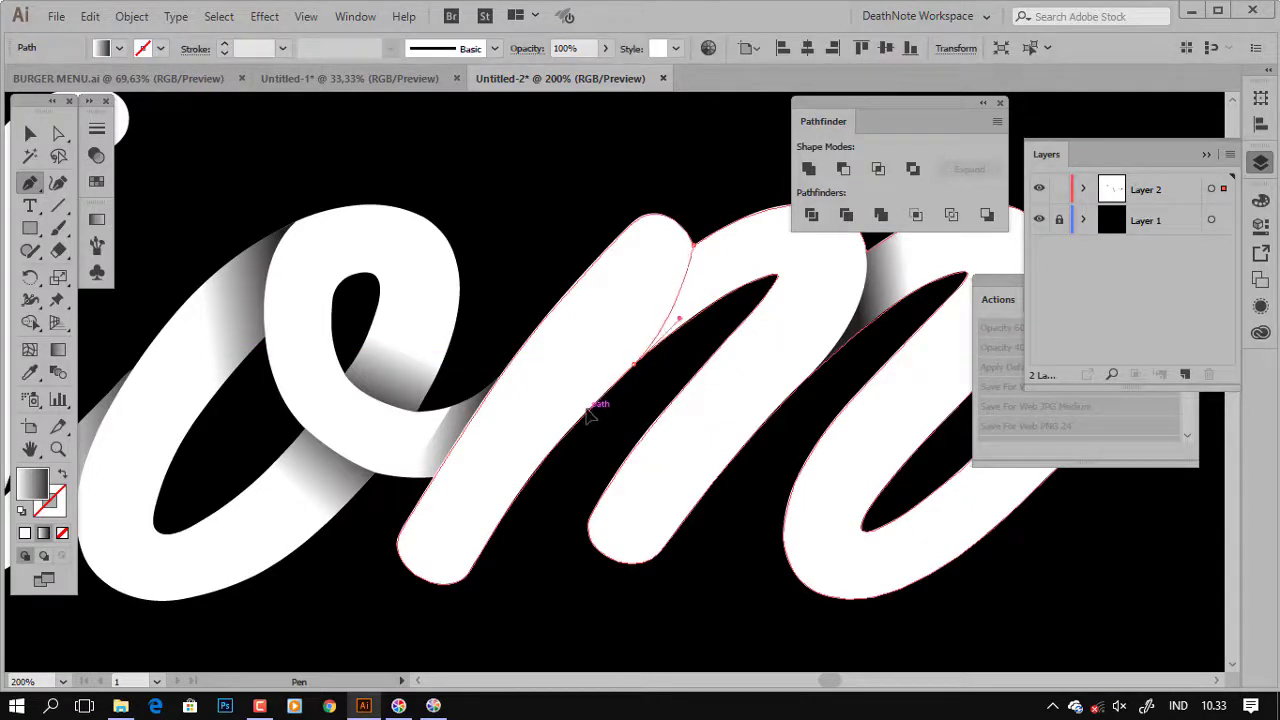
mouse_move(716, 312)
mouse_down()
mouse_move(720, 220)
mouse_move(700, 228)
mouse_up()
Intersect a front copy of the m with the path to make another shadow piece.
key(ctrl+c)
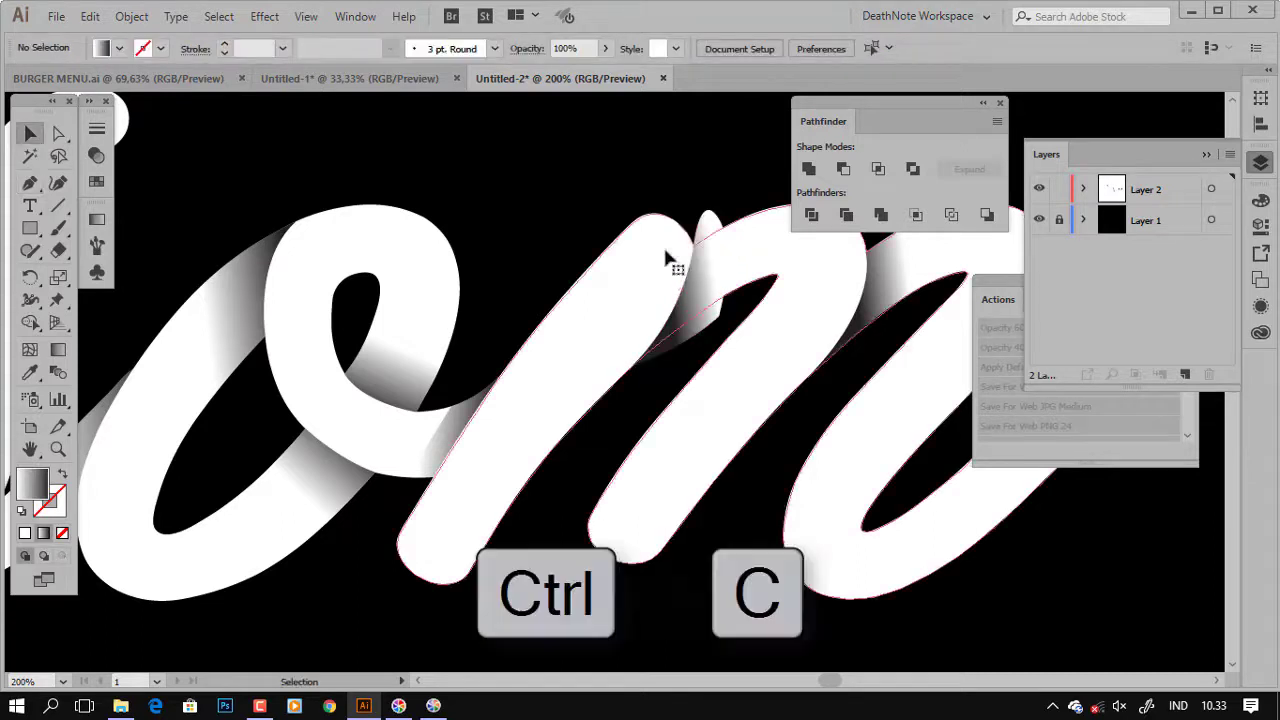
click(665, 258)
key(ctrl+f)
click(878, 168)
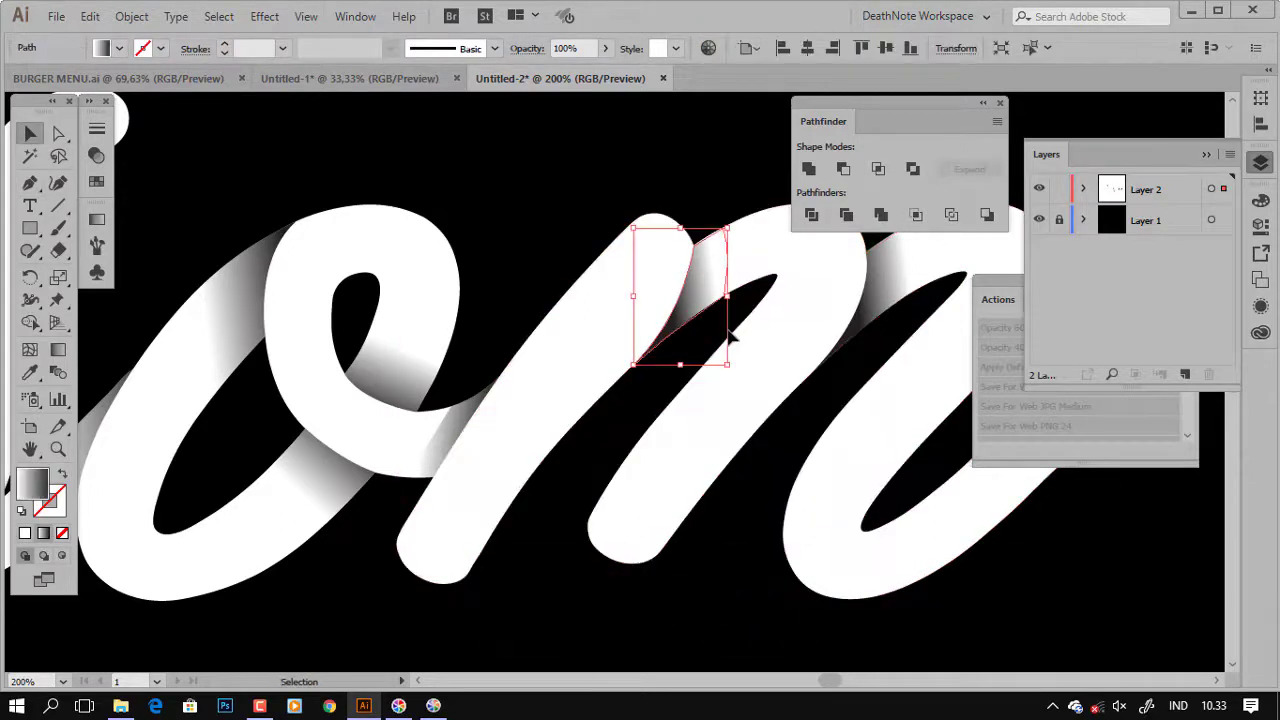
key(ctrl+shift+a)
key(ctrl+minus)
key(ctrl+minus)
key(ctrl+minus)
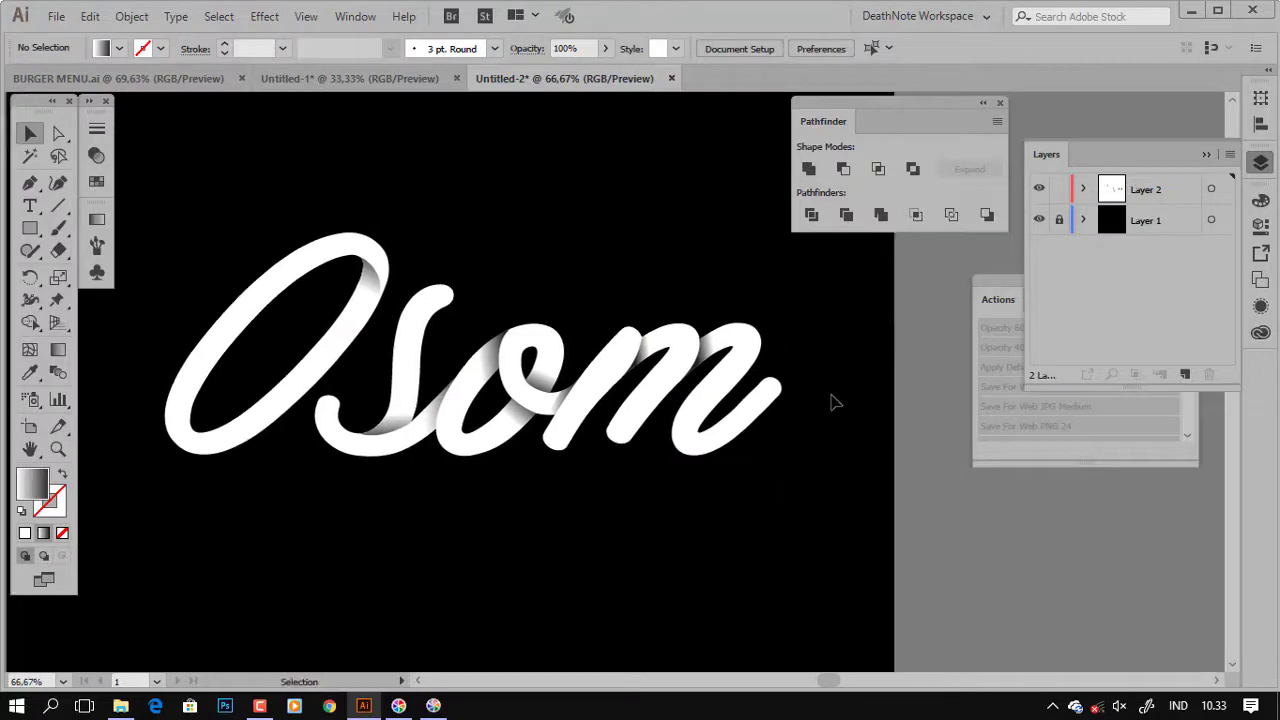
scroll(835, 405, down, 1)
Draw a closed curved shape inside the lower curve of the m's final stroke.
scroll(826, 465, up, 2)
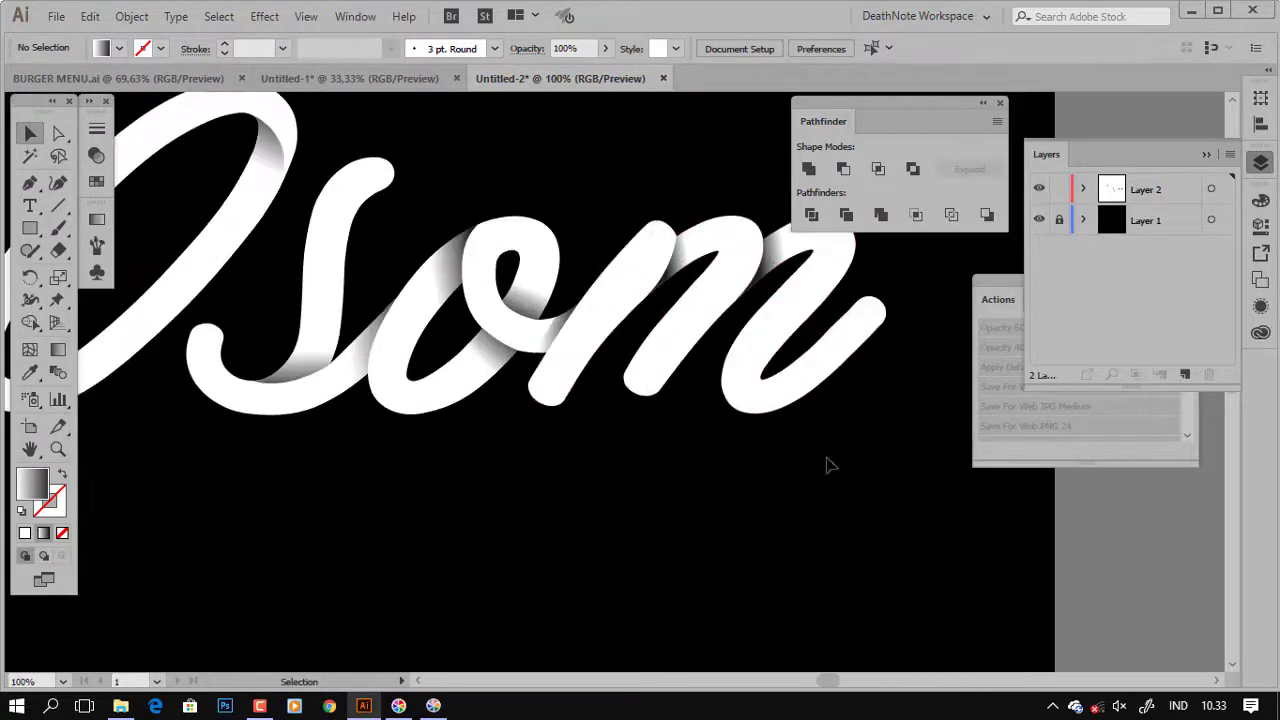
key(p)
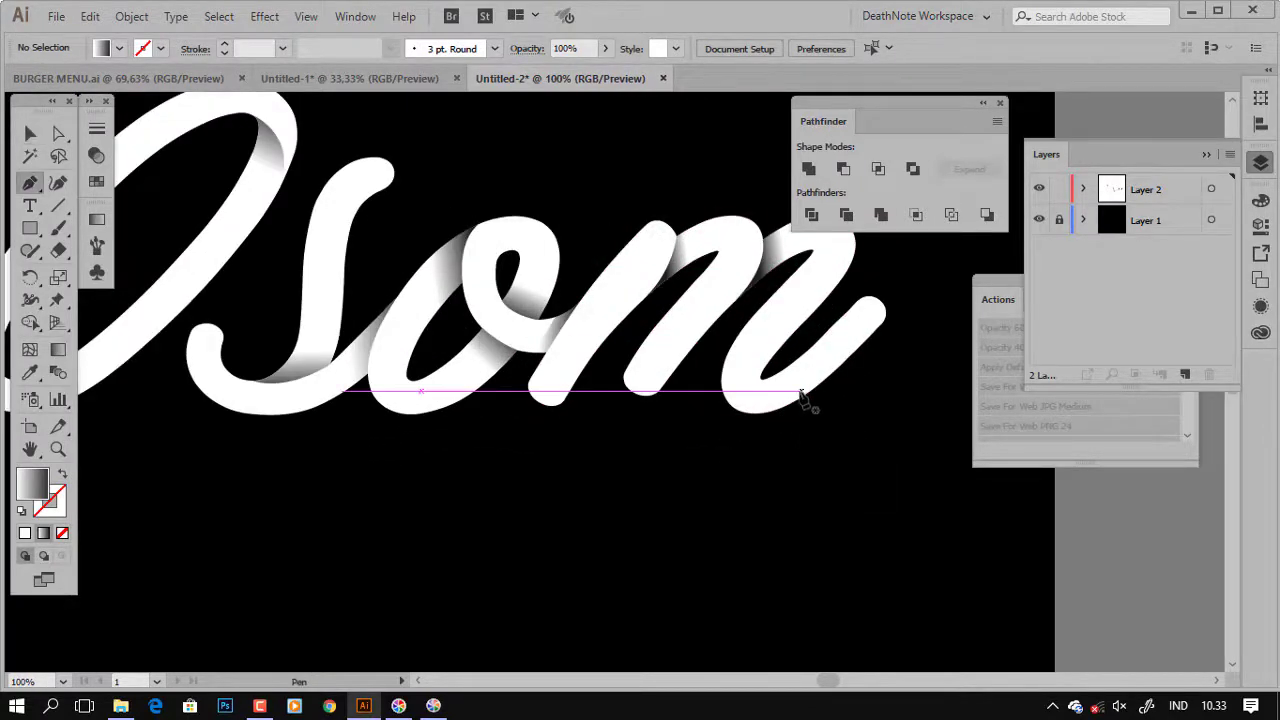
scroll(809, 391, up, 1)
scroll(808, 380, up, 1)
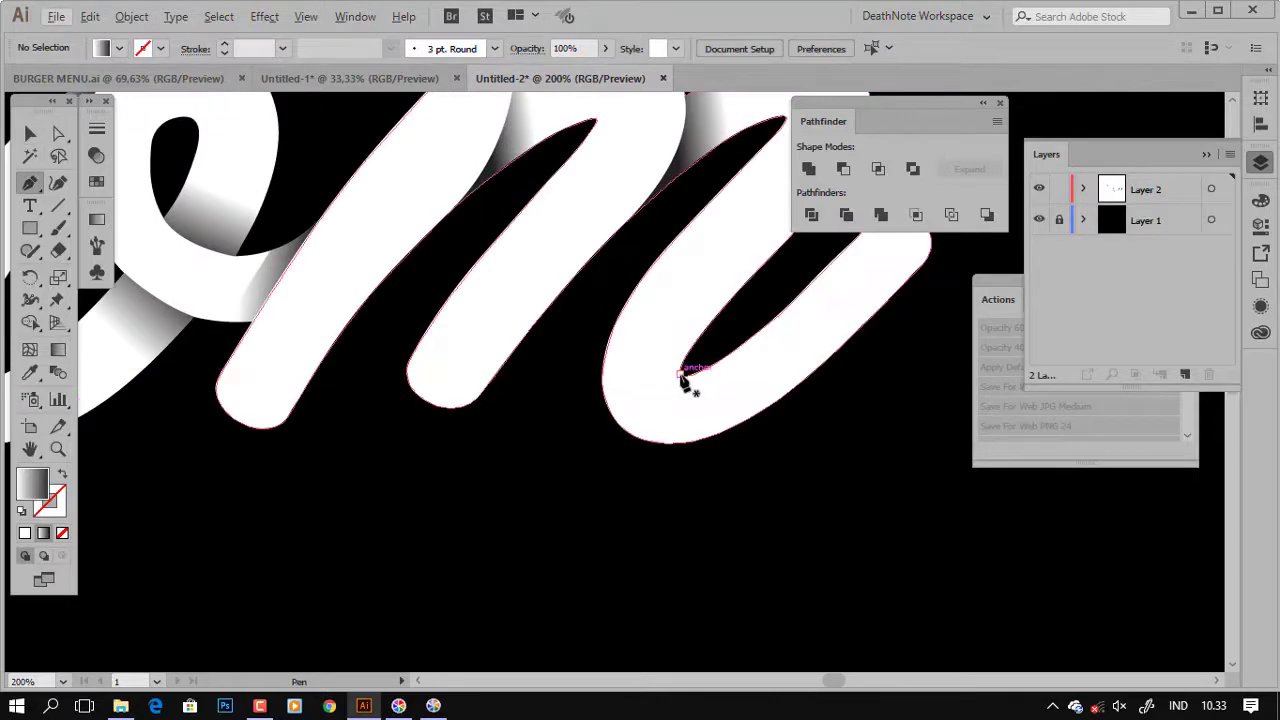
click(680, 374)
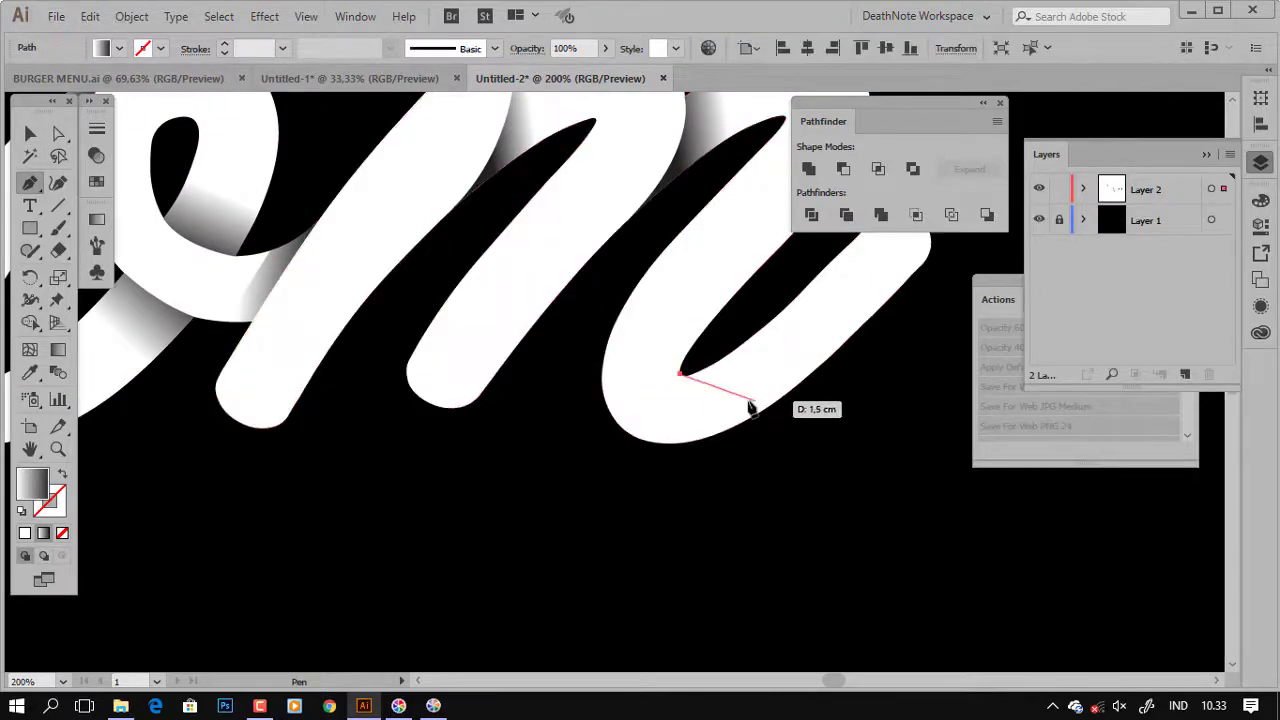
mouse_move(741, 401)
mouse_down()
mouse_move(806, 394)
mouse_move(660, 464)
mouse_move(660, 440)
mouse_up()
drag(787, 398, 700, 380)
Trim a front copy of the m to the shape and angle its gradient from dark into white.
key(ctrl+c)
key(ctrl+f)
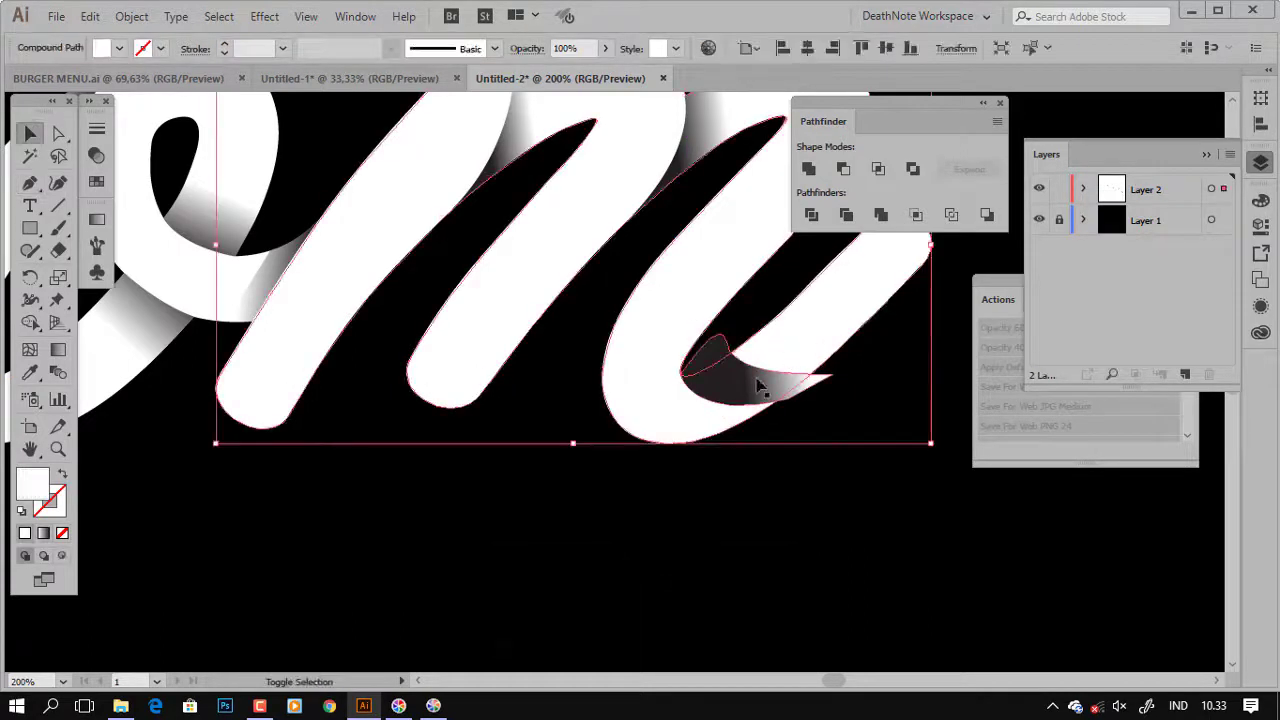
click(764, 385)
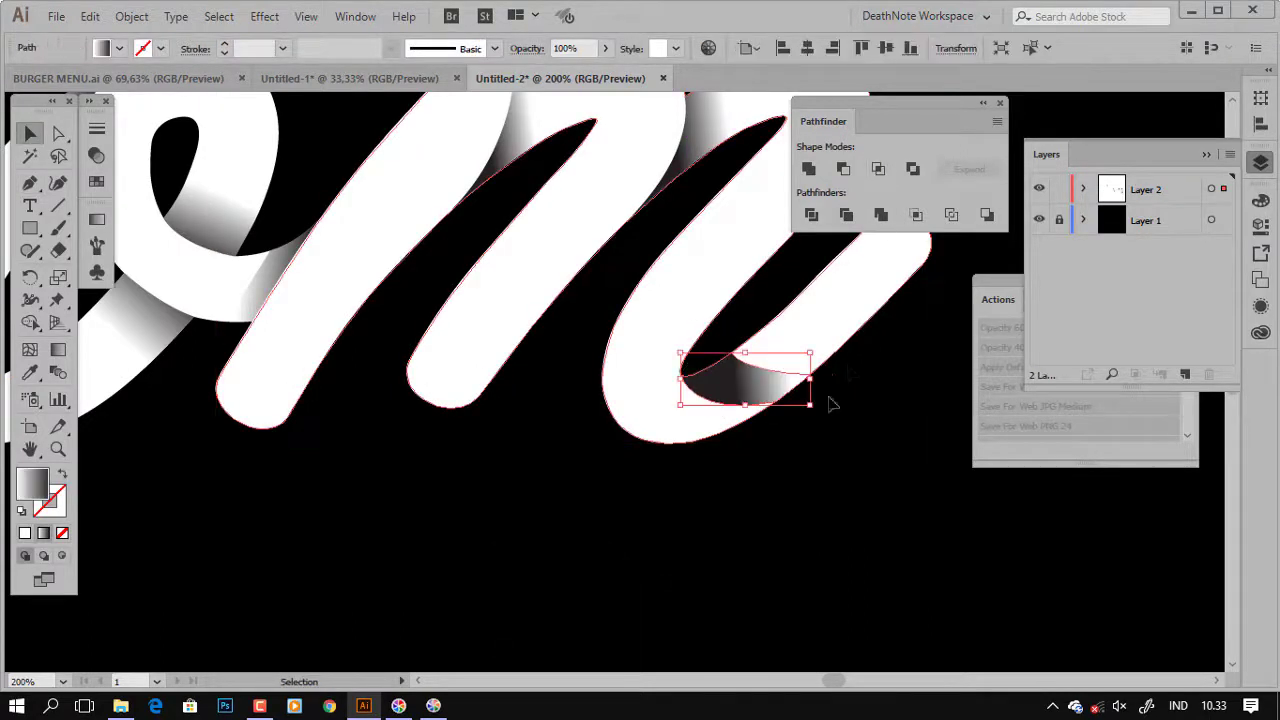
click(58, 349)
drag(737, 380, 674, 423)
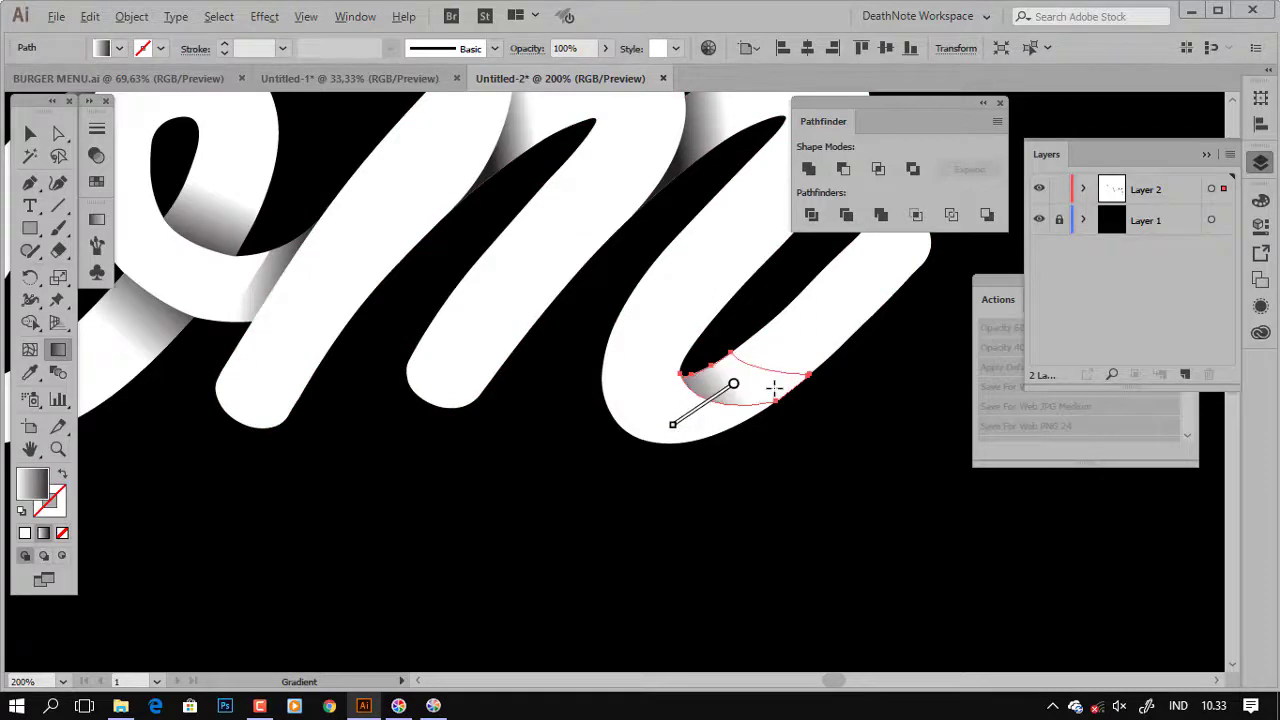
scroll(771, 386, up, 1)
drag(753, 357, 664, 425)
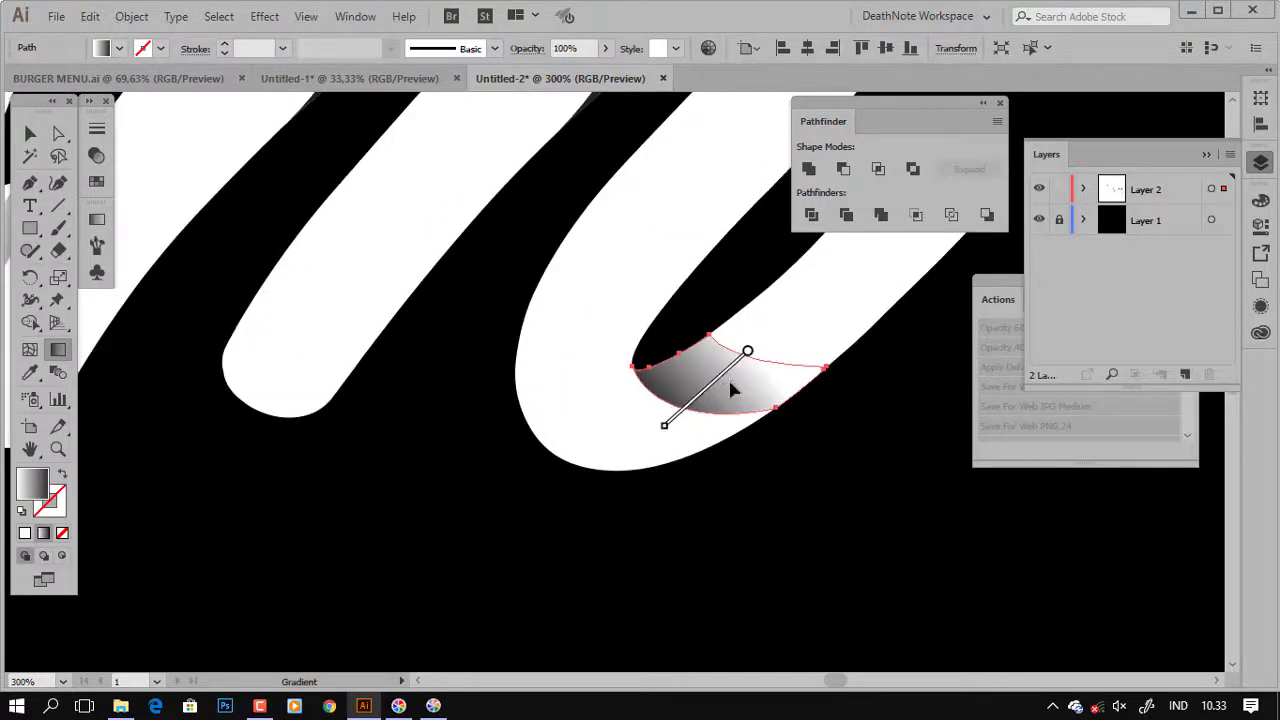
drag(700, 365, 660, 428)
Deselect the new shadow and fit the whole artwork in view.
ctrl+click(720, 470)
key(v)
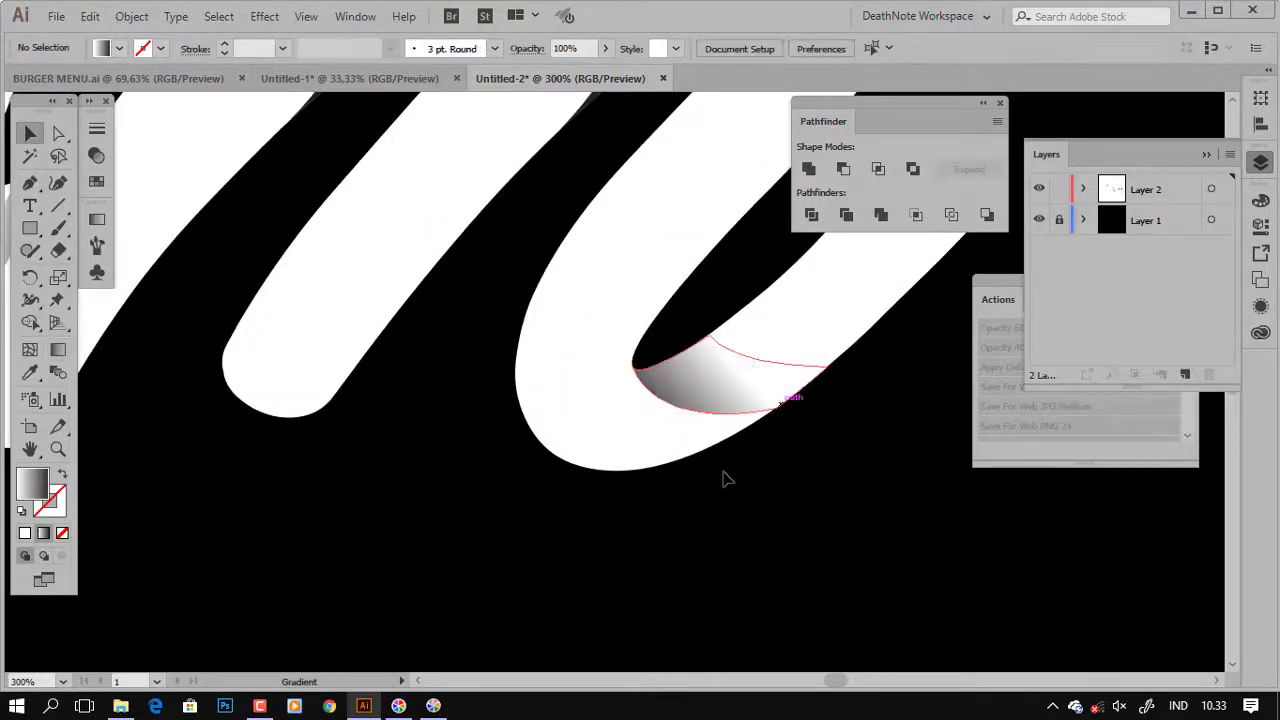
key(ctrl+0)
drag(663, 515, 693, 505)
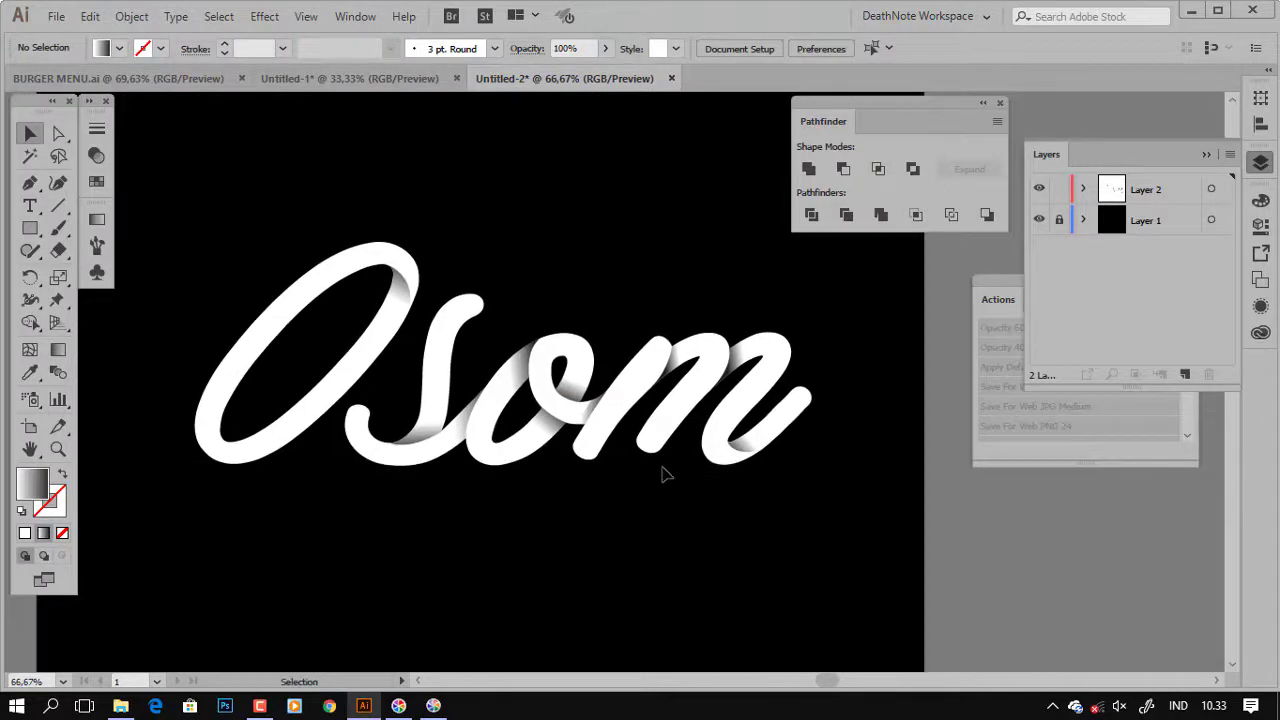
scroll(617, 471, up, 2)
scroll(551, 471, up, 2)
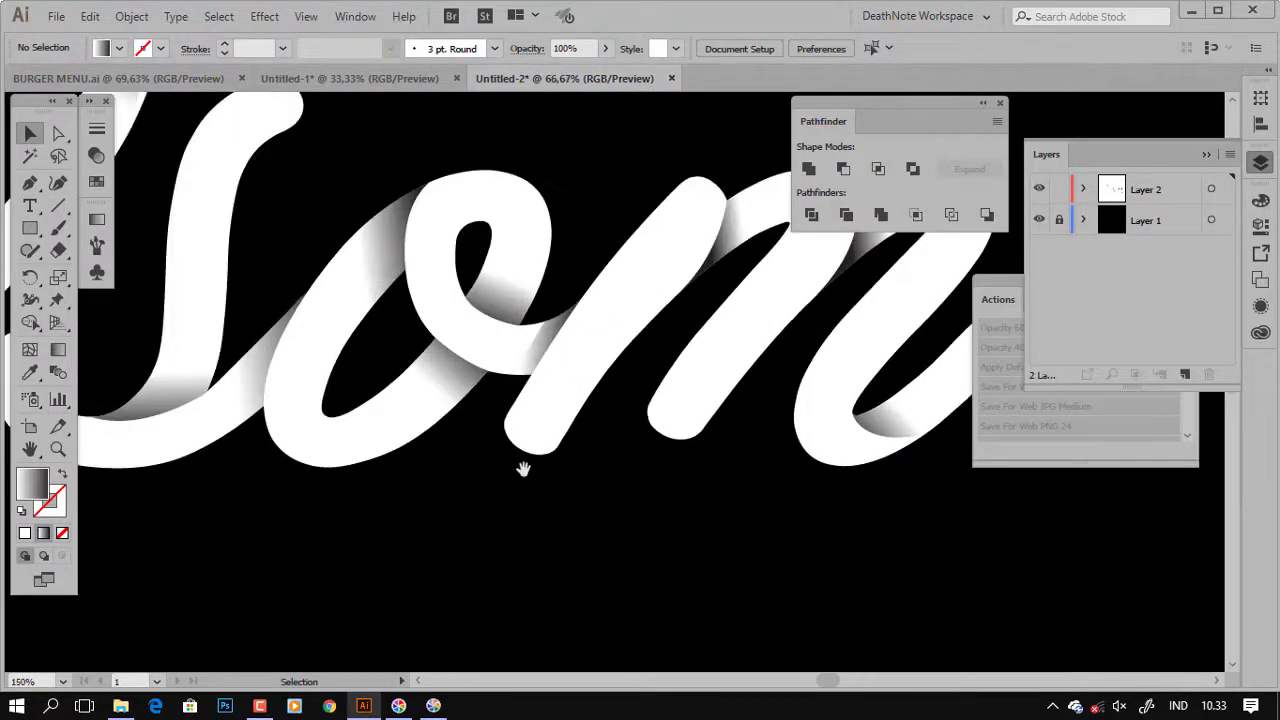
Draw a closed cut path inside the small o's lower curve.
scroll(523, 471, down, 4)
drag(523, 471, 558, 470)
scroll(518, 468, up, 1)
key(p)
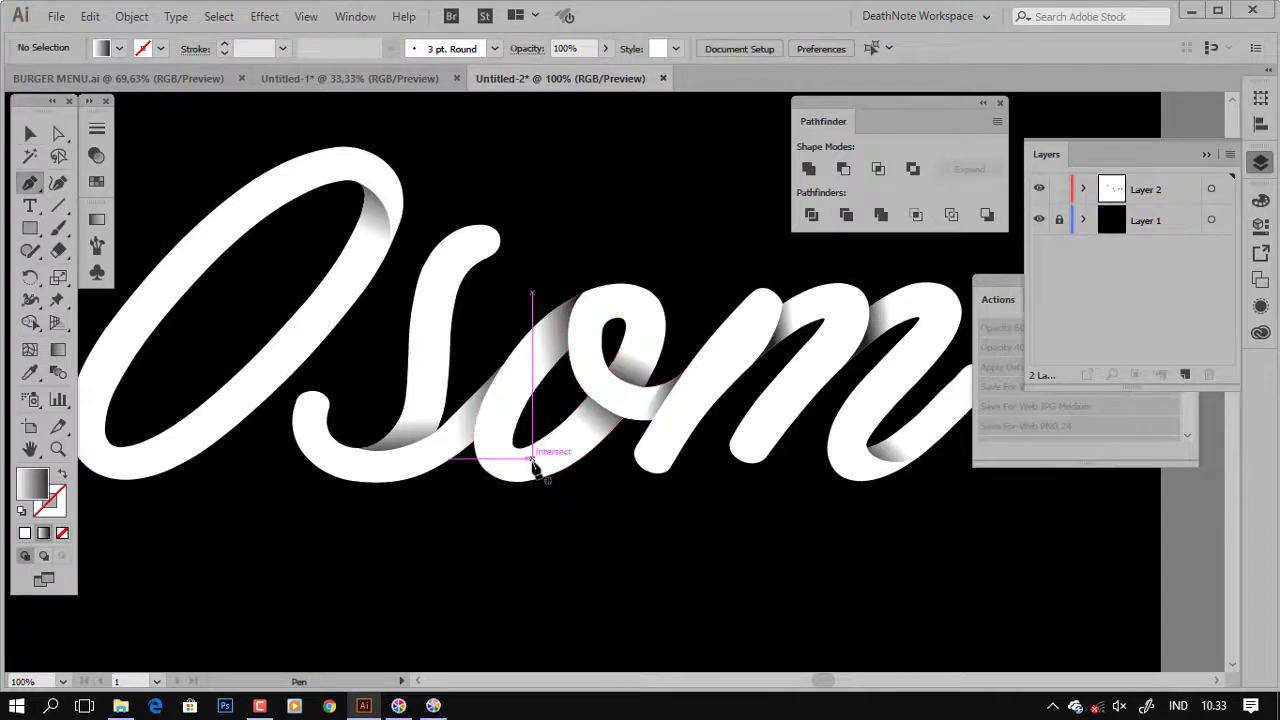
drag(580, 463, 515, 478)
scroll(490, 474, up, 1)
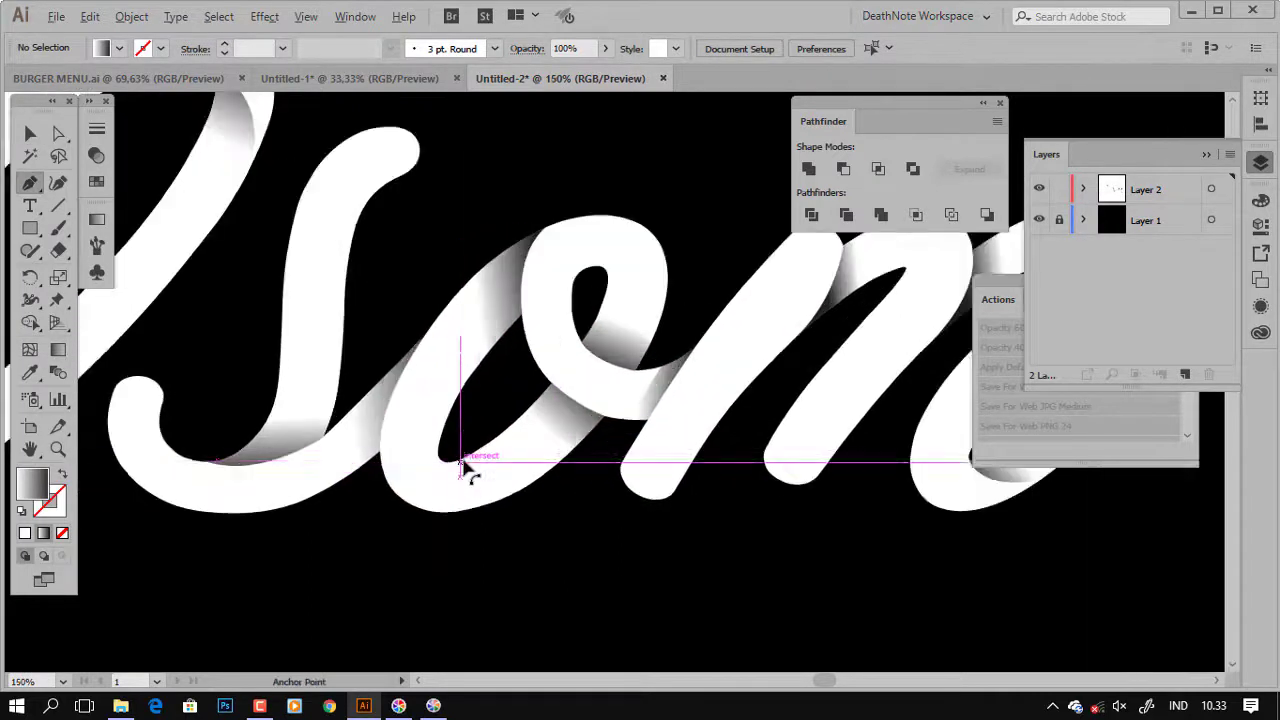
scroll(436, 464, up, 1)
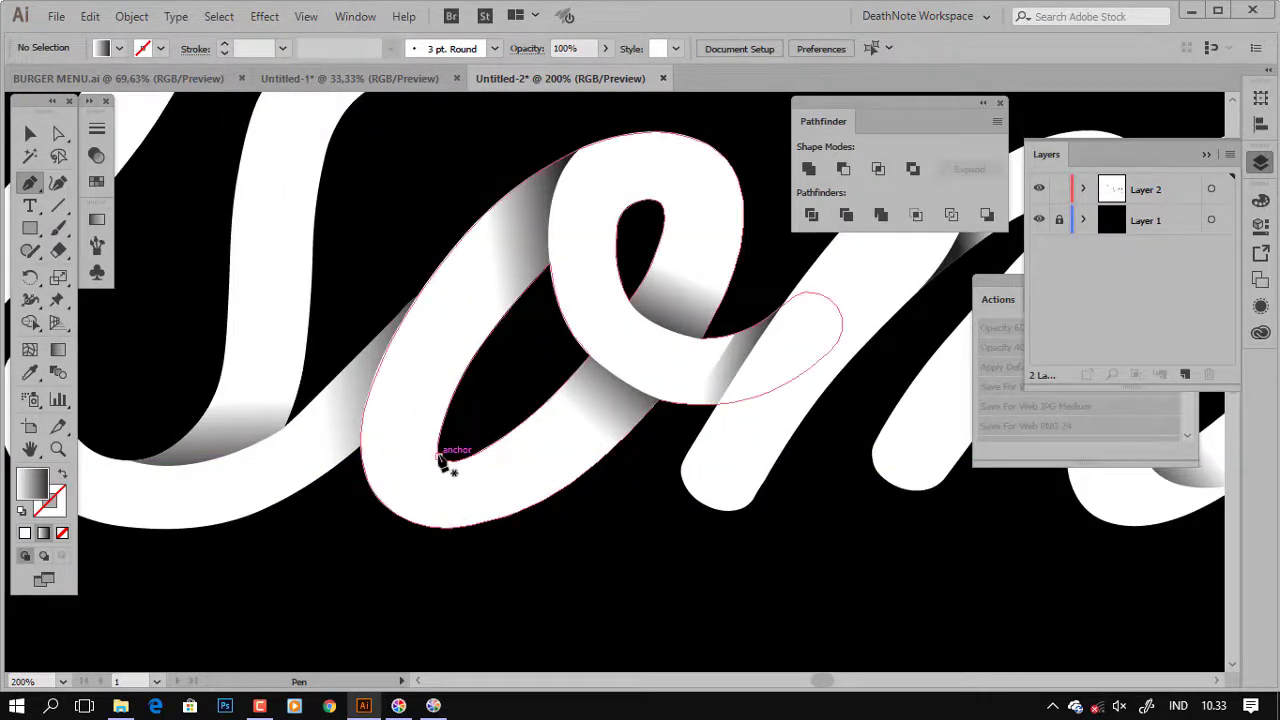
click(440, 457)
drag(518, 519, 582, 519)
click(608, 500)
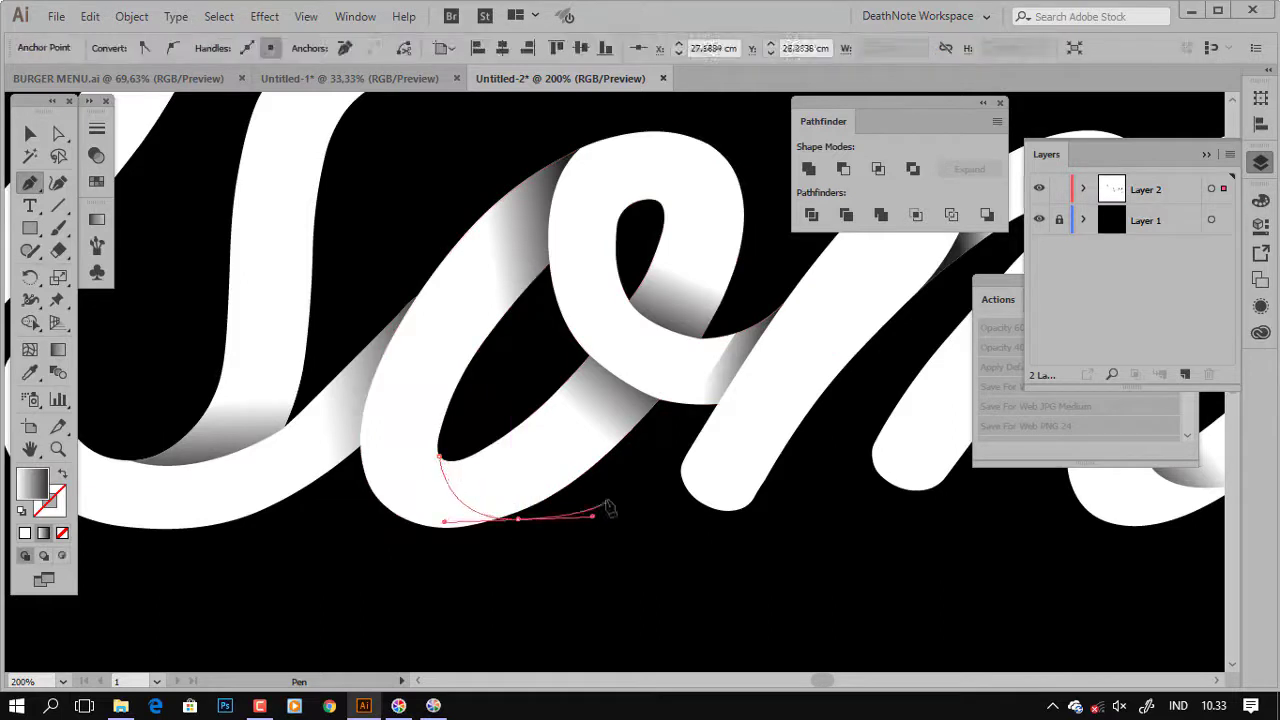
drag(461, 430, 442, 457)
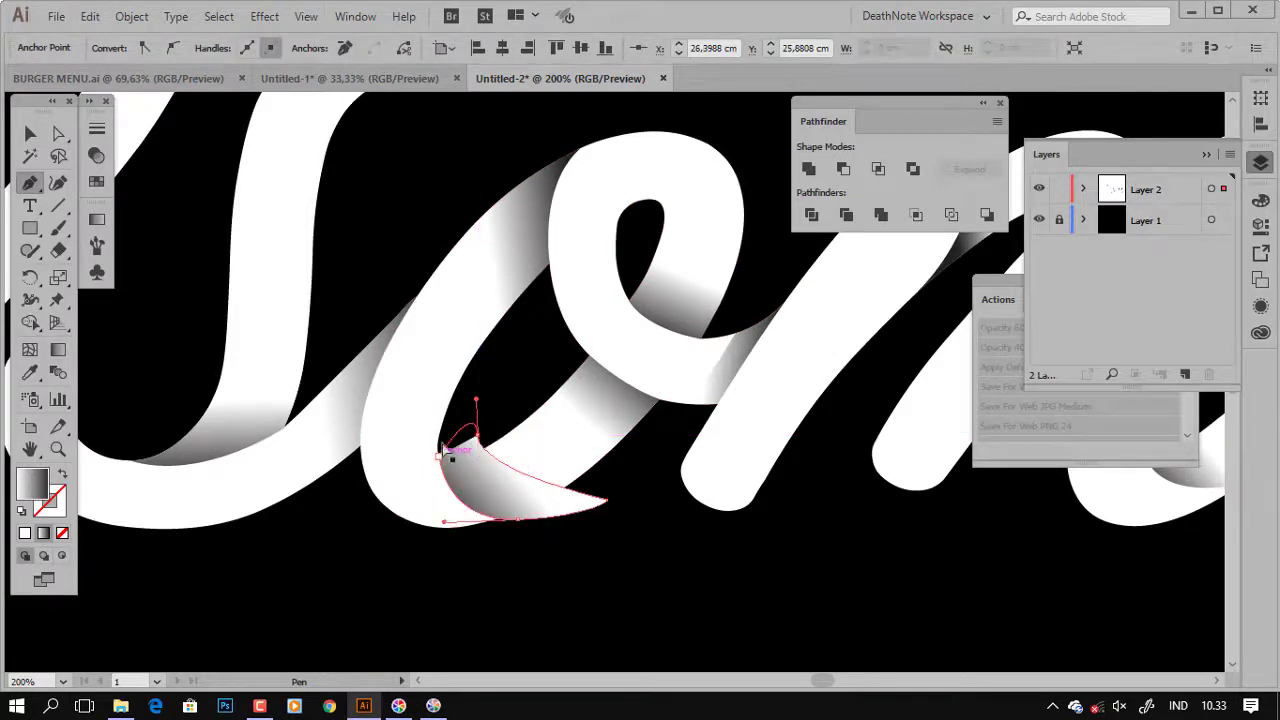
key(v)
Intersect a front copy of the o stroke with the cut path.
click(470, 449)
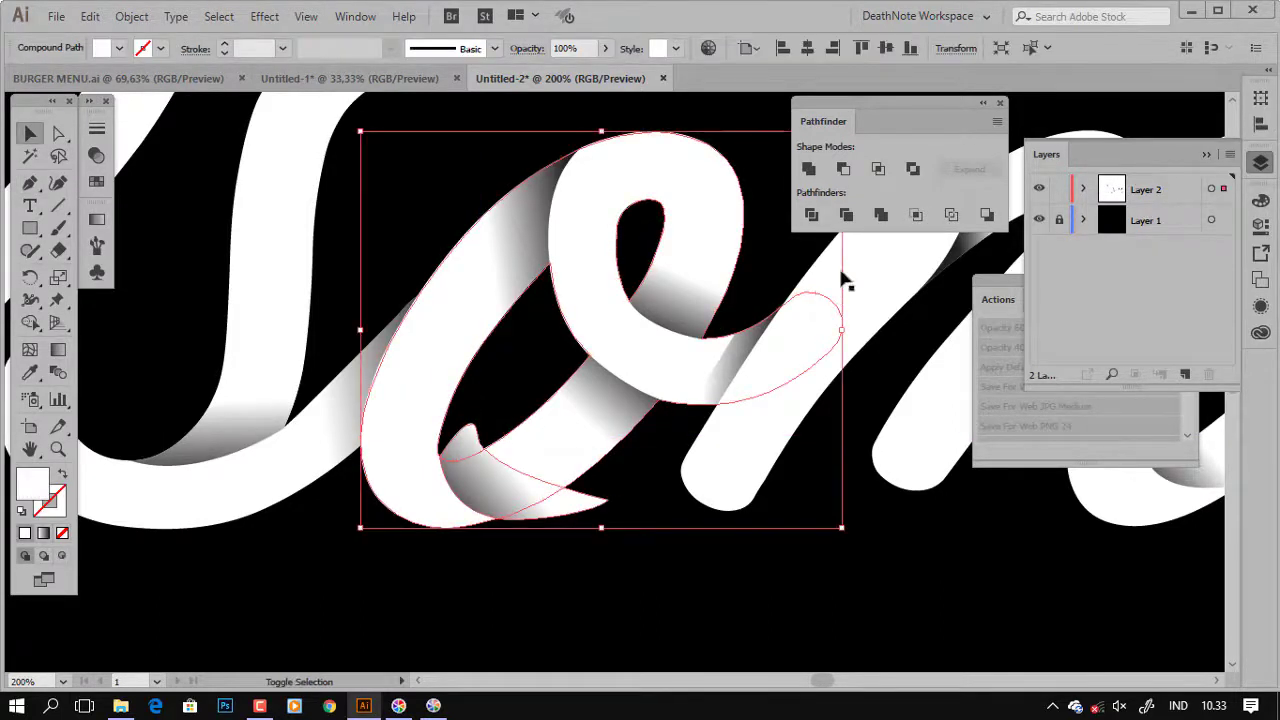
click(878, 168)
key(ctrl+c)
key(ctrl+f)
click(330, 480)
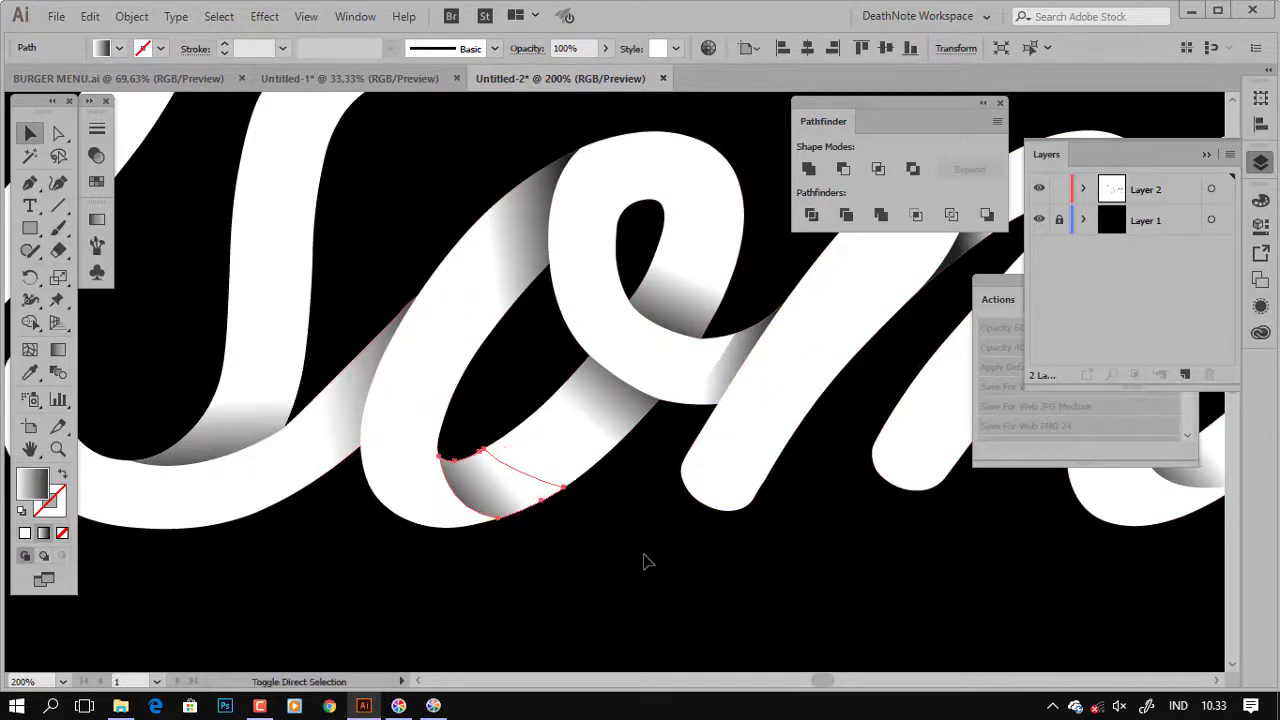
Sample the gradient onto the o's new shadow, then deselect and zoom out to the full artboard.
click(563, 490)
key(i)
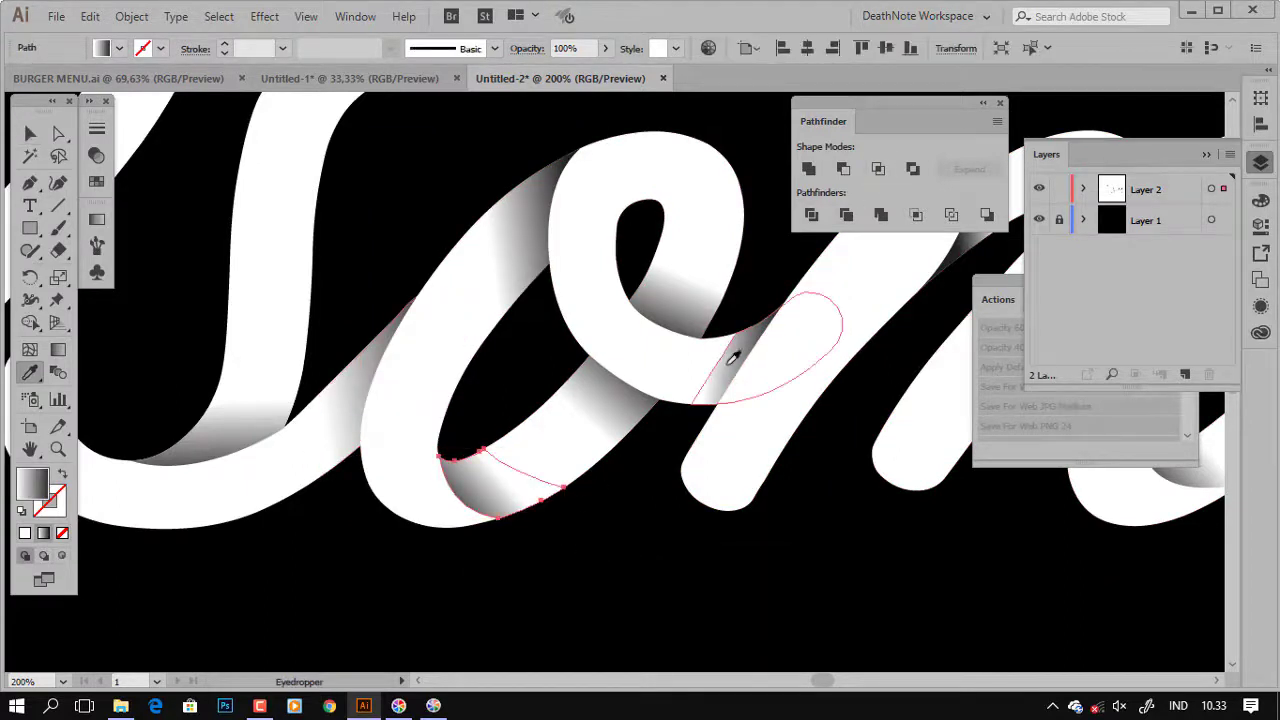
key(ctrl+shift+a)
key(v)
key(ctrl+minus)
key(ctrl+minus)
key(ctrl+minus)
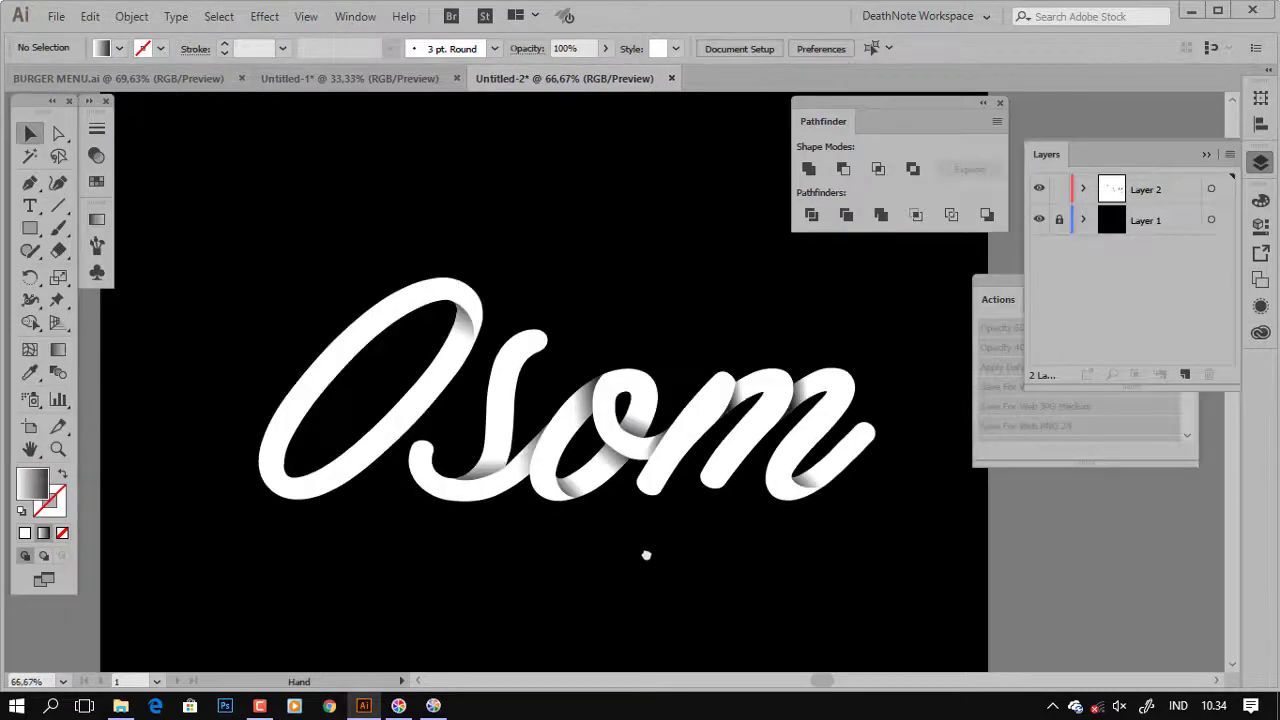
key(ctrl+minus)
Apply the Gold Dust preset gradient to the capital O from the Gradient panel.
scroll(604, 537, up, 1)
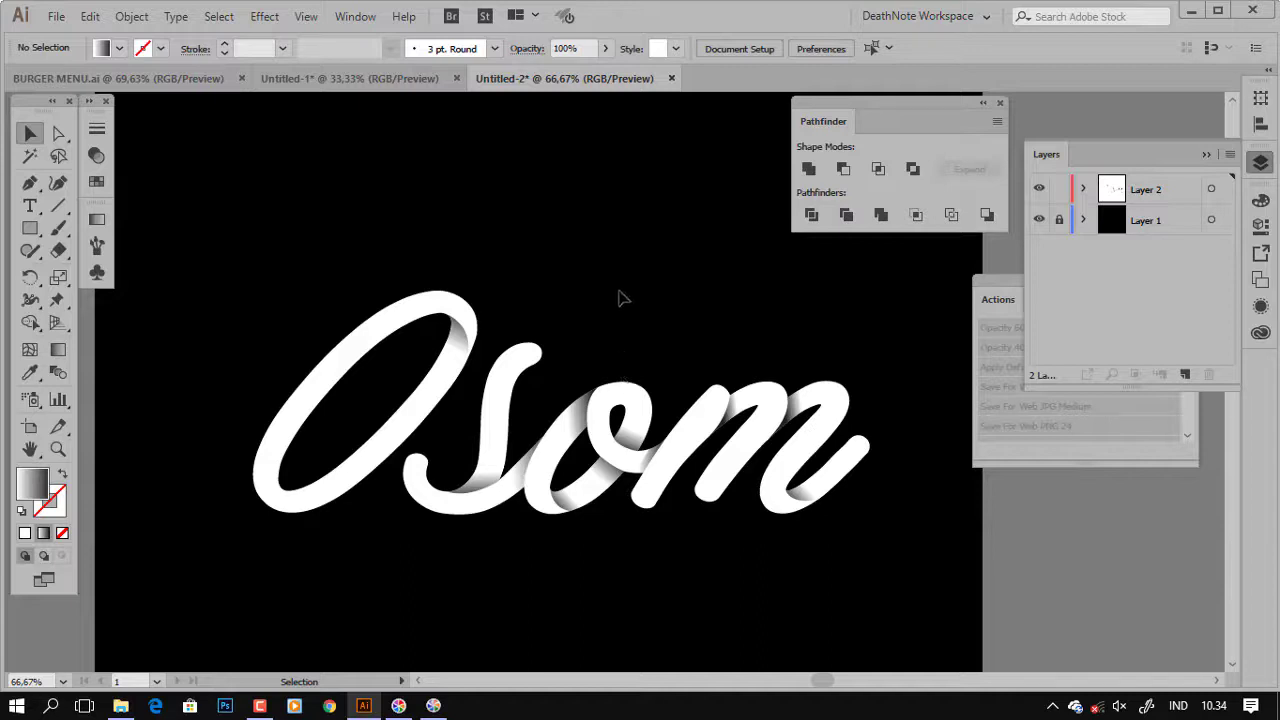
click(418, 330)
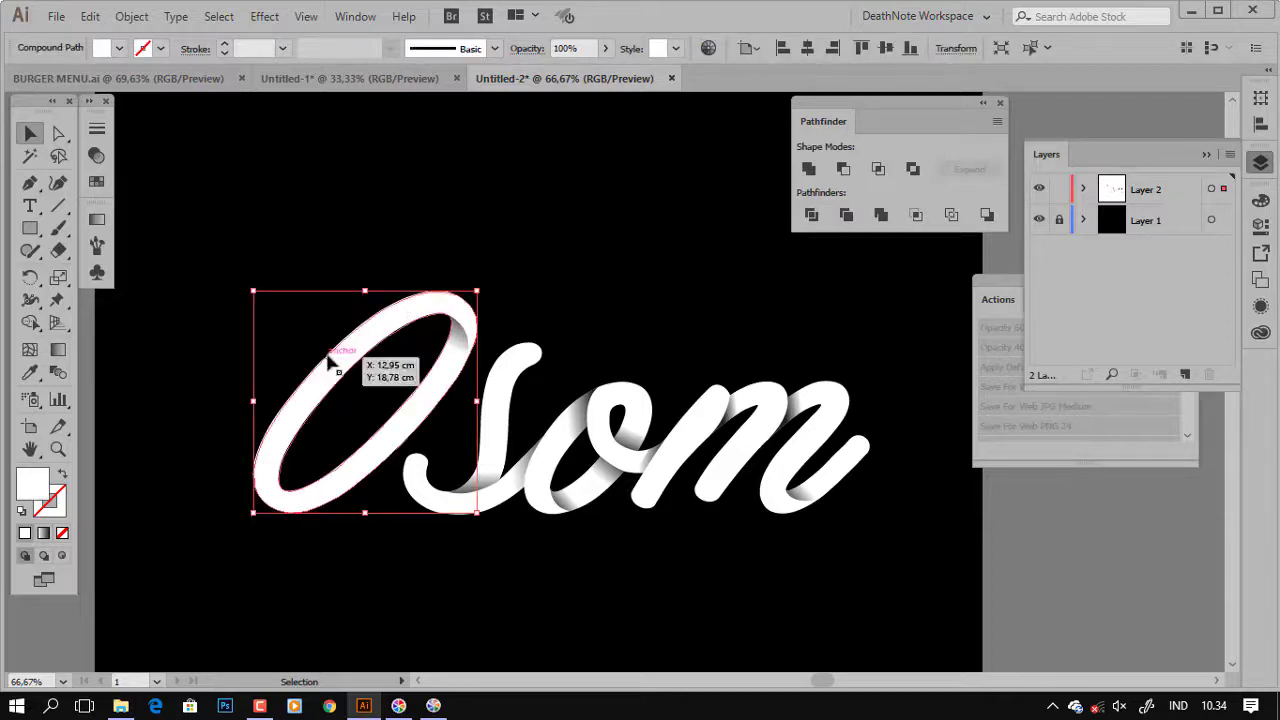
click(97, 220)
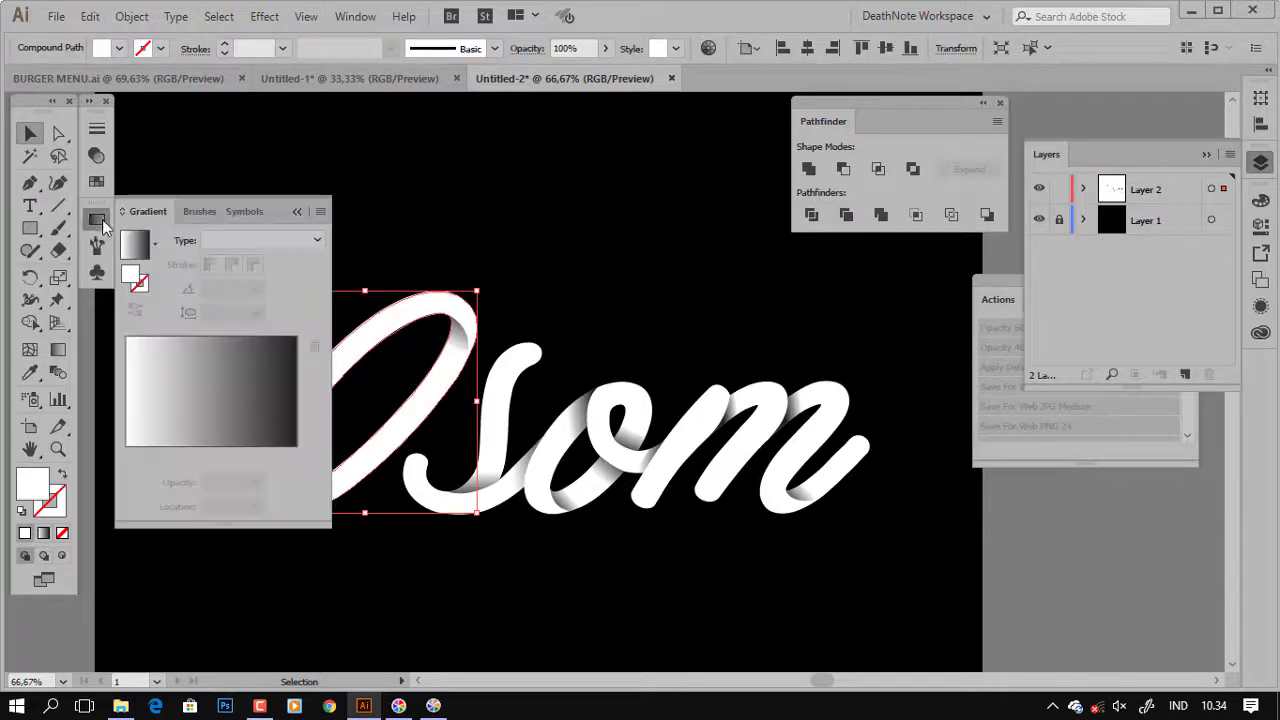
click(155, 244)
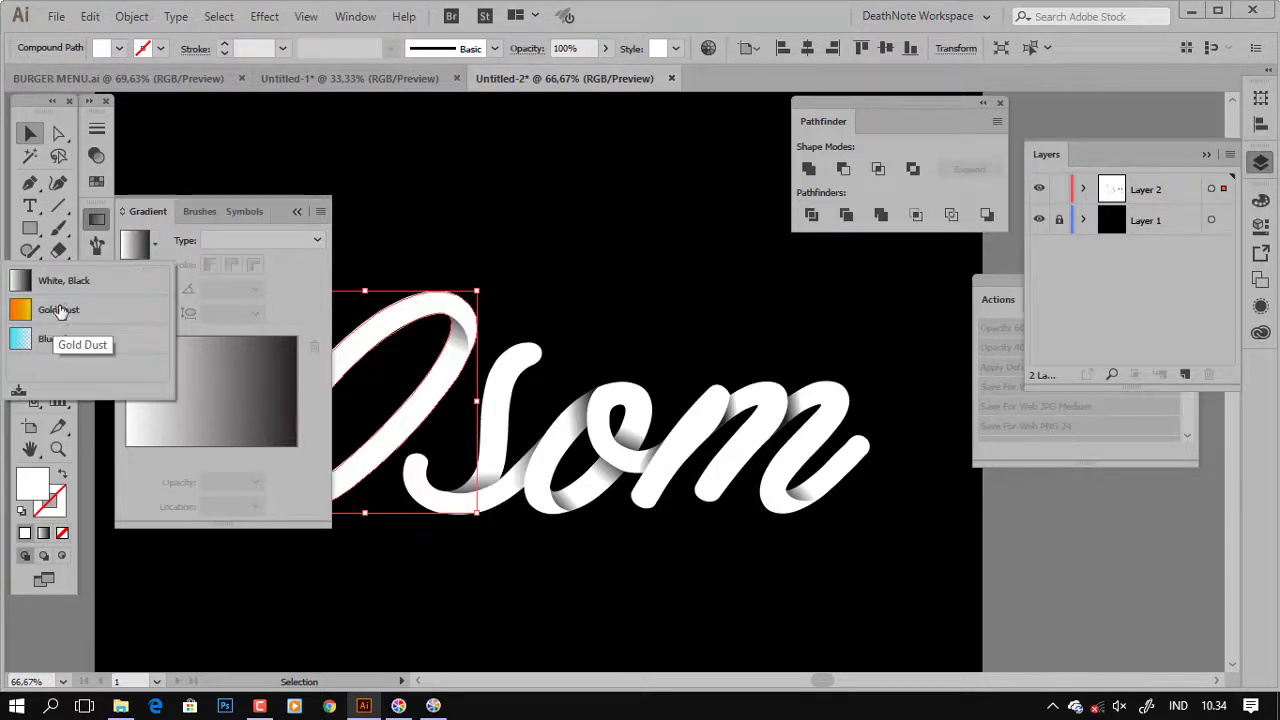
click(60, 310)
Remove the Gold Dust middle stops and turn the left gradient stop pink.
click(295, 457)
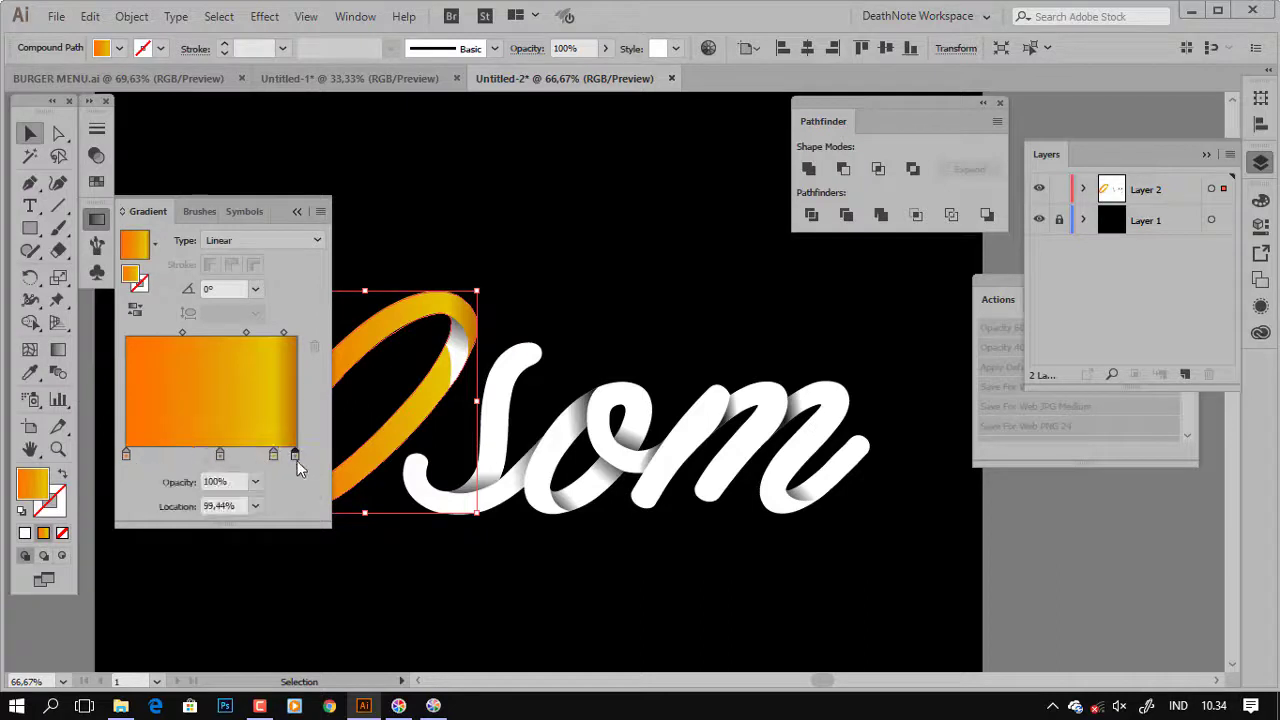
drag(273, 455, 273, 495)
drag(220, 455, 220, 495)
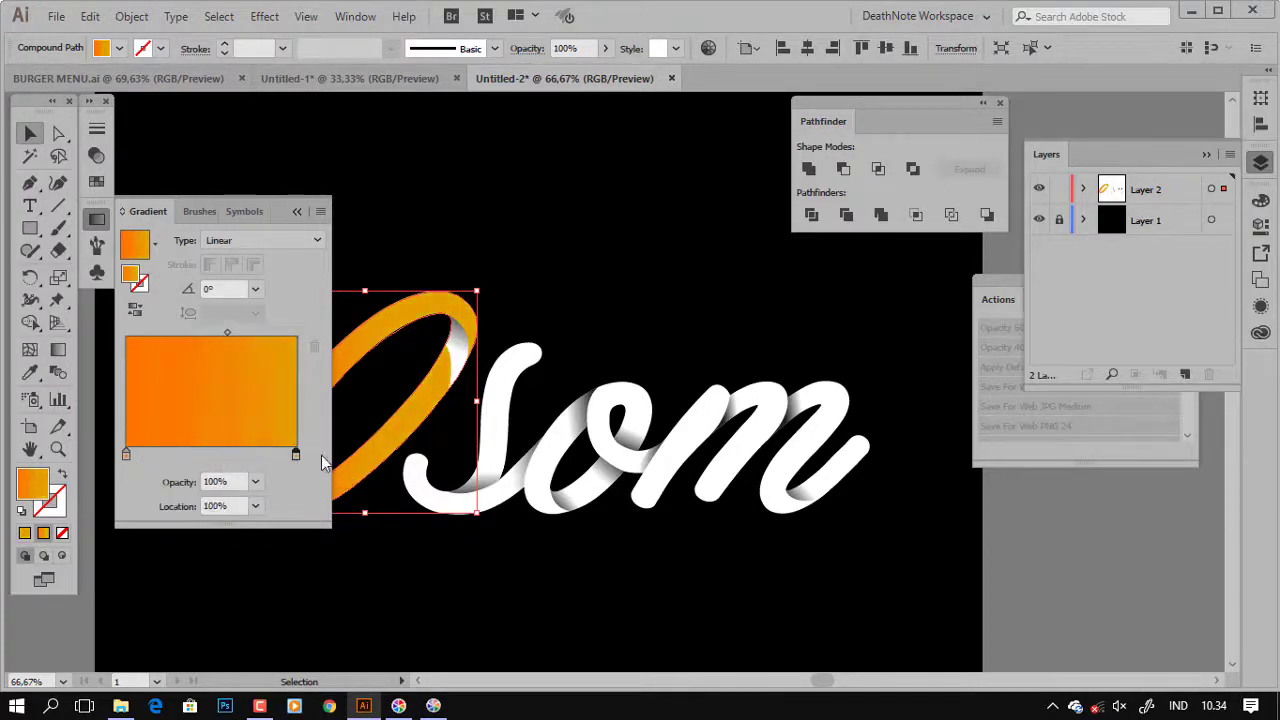
double_click(127, 455)
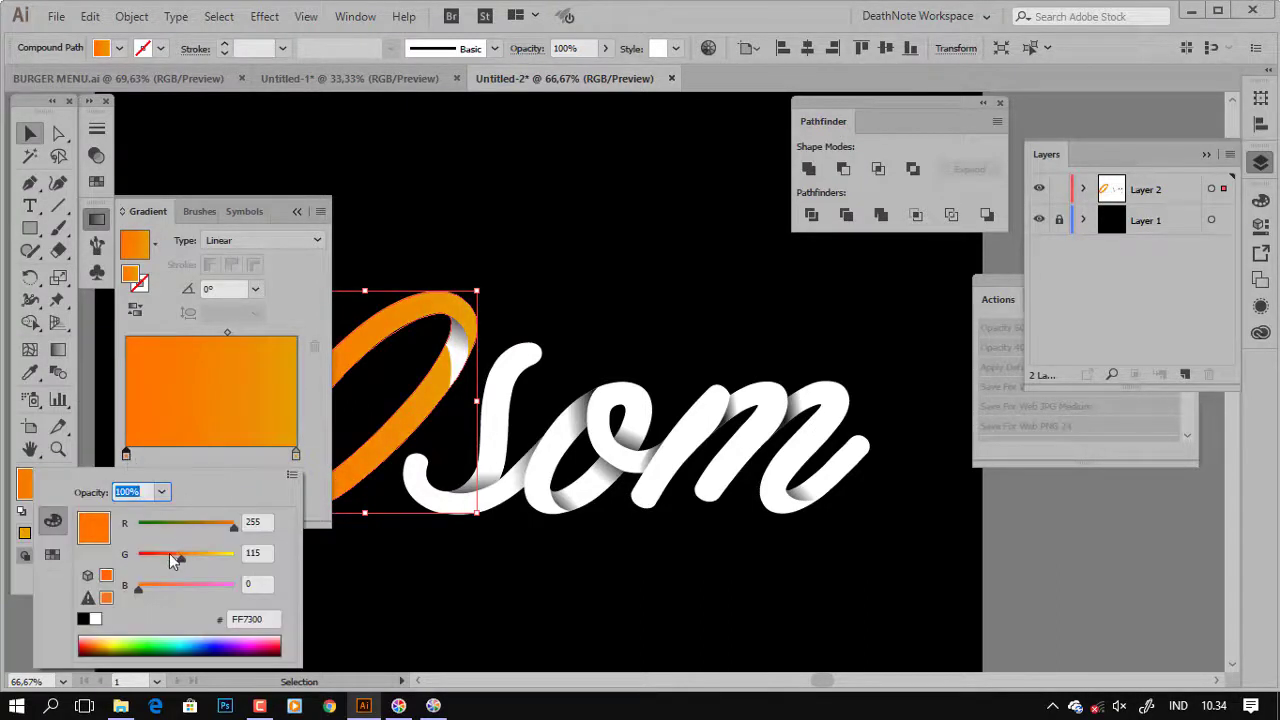
mouse_move(169, 553)
mouse_down()
mouse_move(155, 555)
mouse_move(192, 590)
mouse_up()
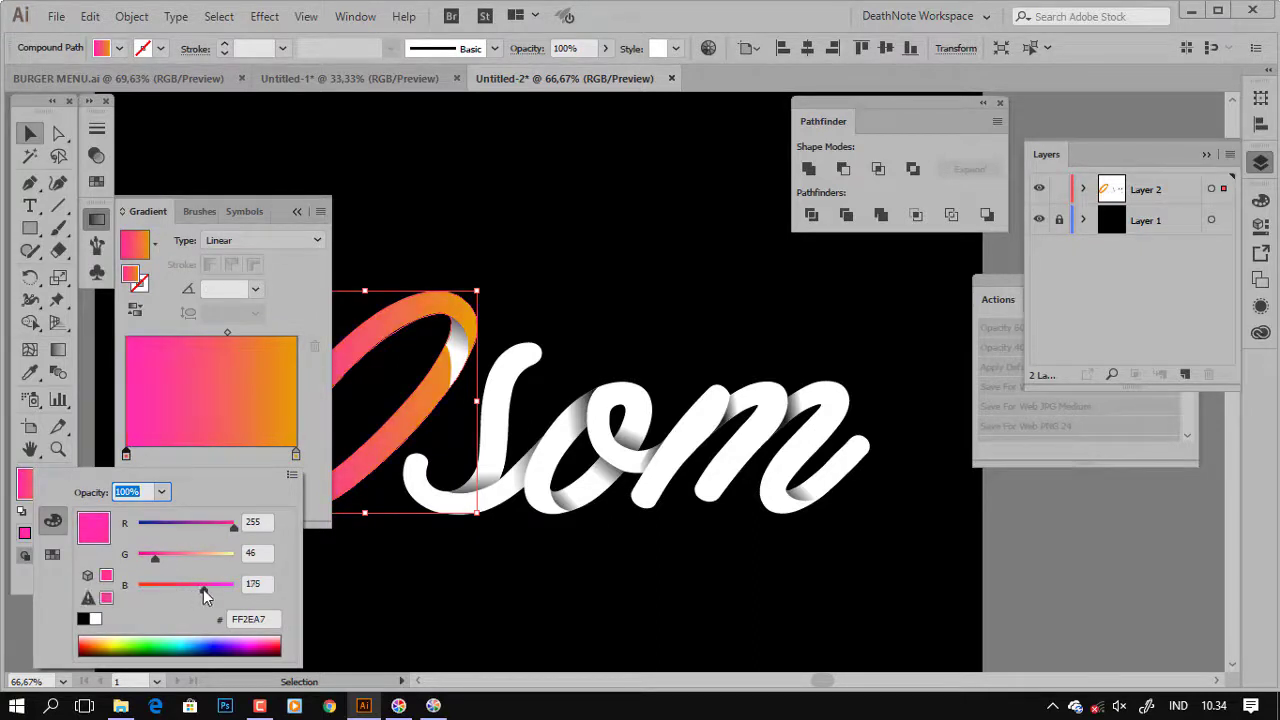
click(201, 456)
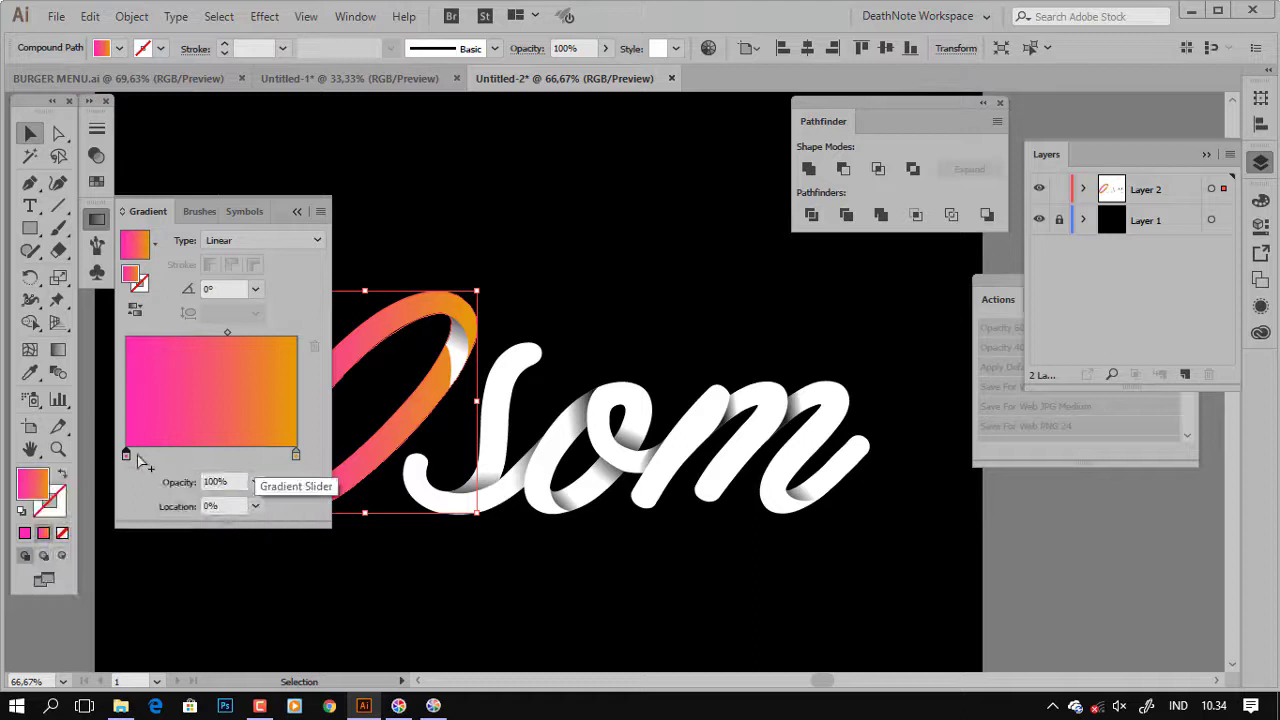
drag(127, 455, 147, 455)
drag(296, 455, 296, 492)
click(201, 456)
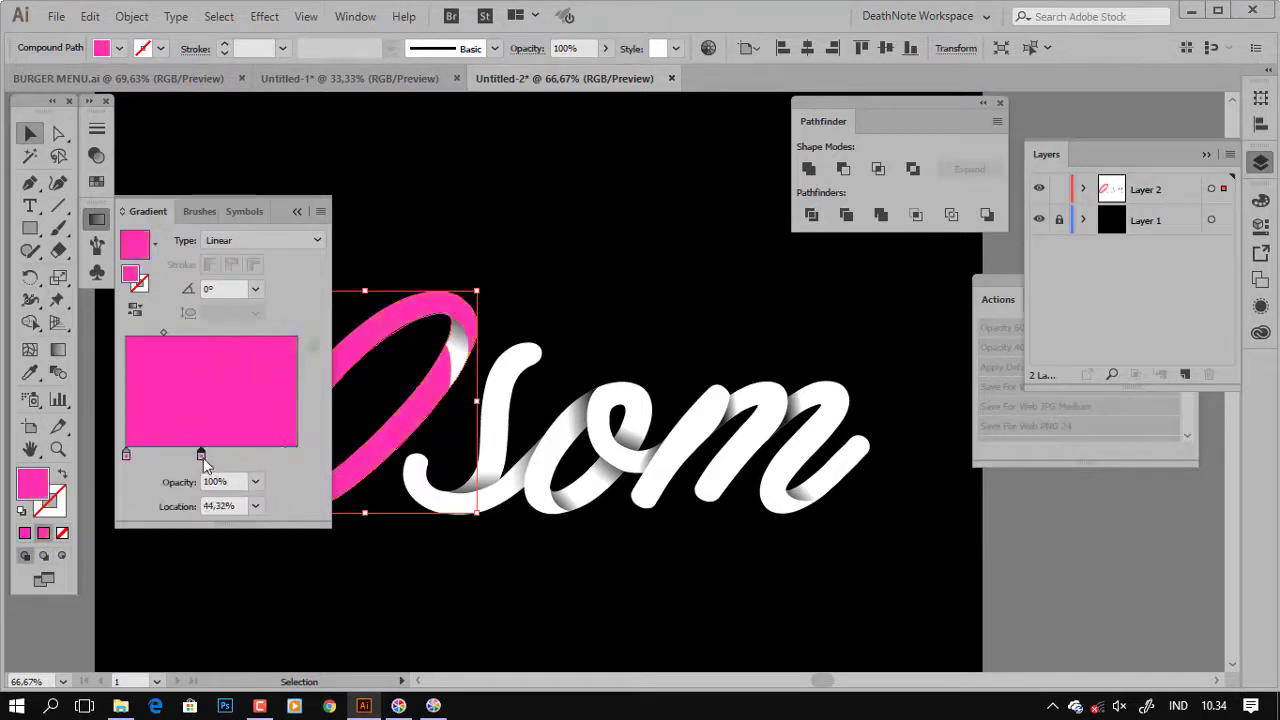
Make the right end stop purple and deepen the left stop to magenta.
double_click(295, 456)
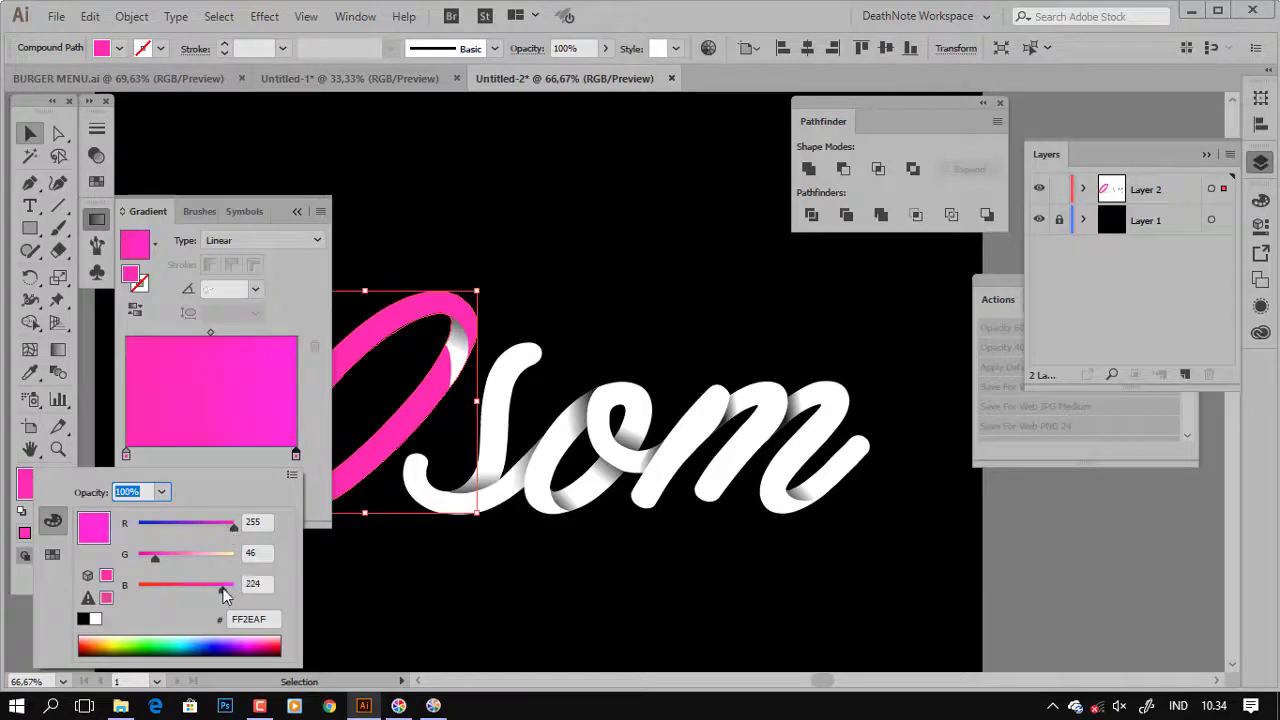
drag(218, 527, 195, 526)
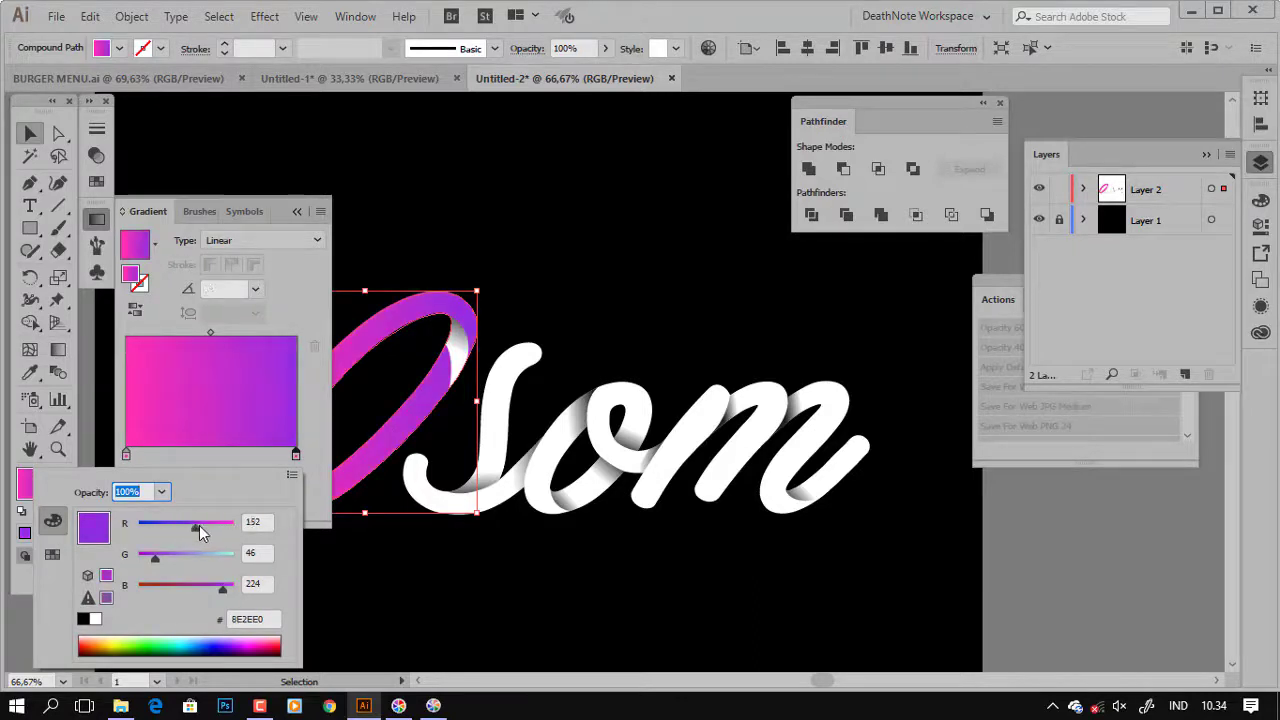
click(202, 527)
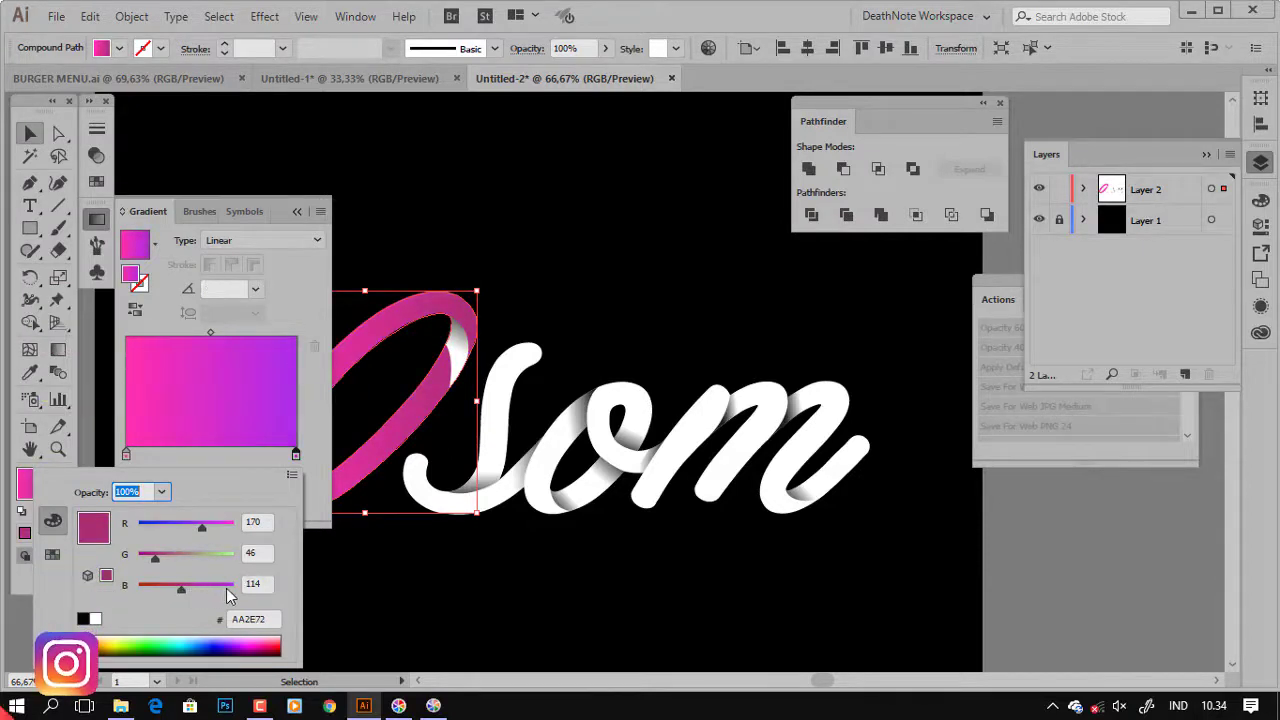
drag(222, 590, 219, 589)
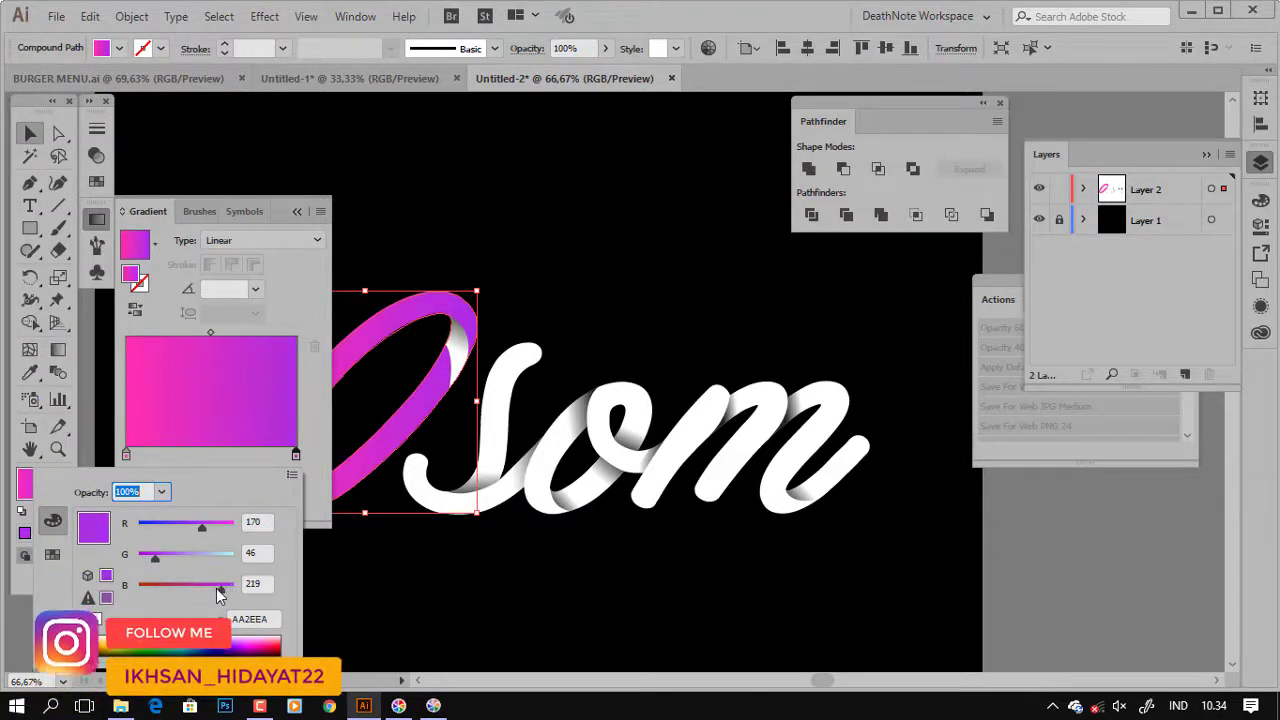
click(193, 531)
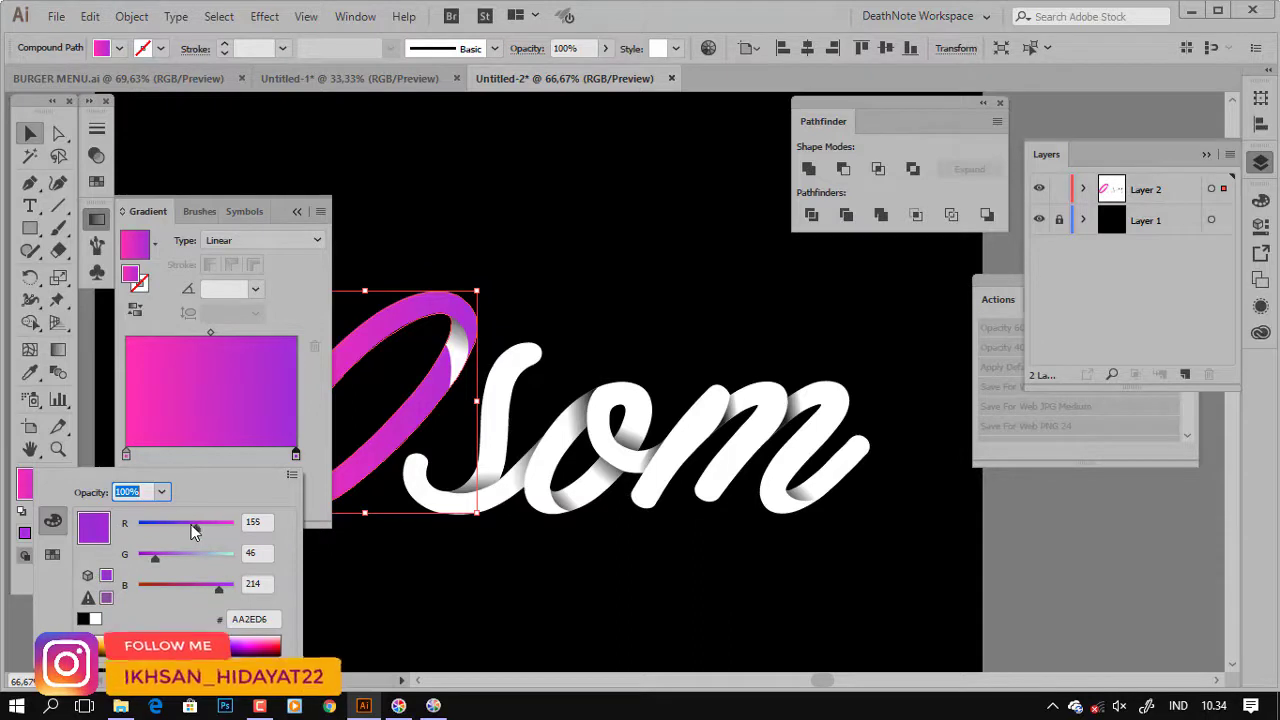
drag(193, 530, 196, 530)
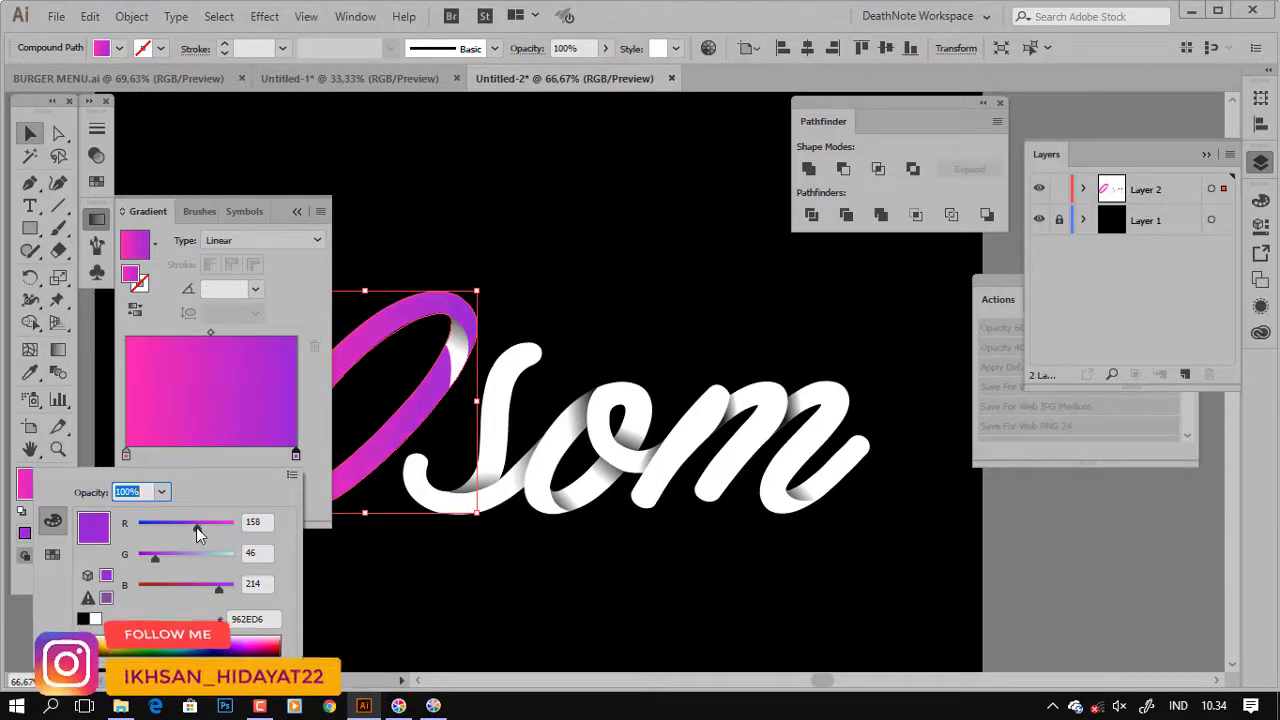
click(125, 457)
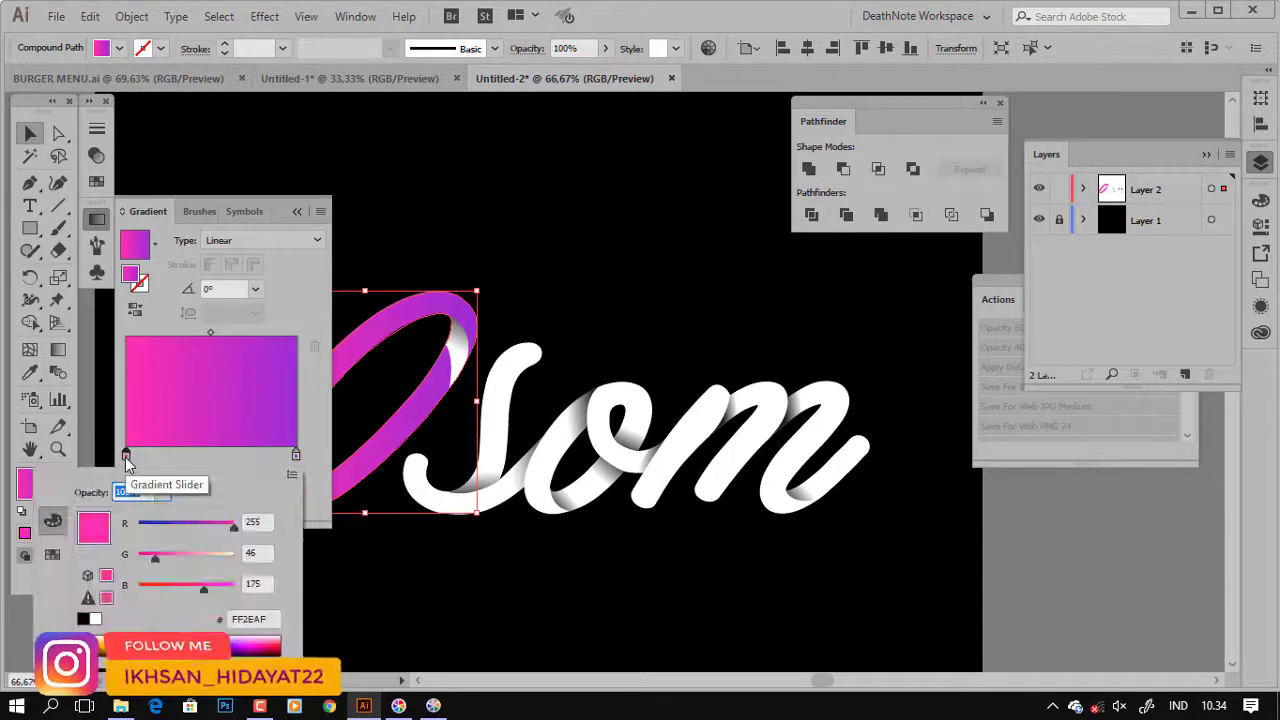
click(139, 557)
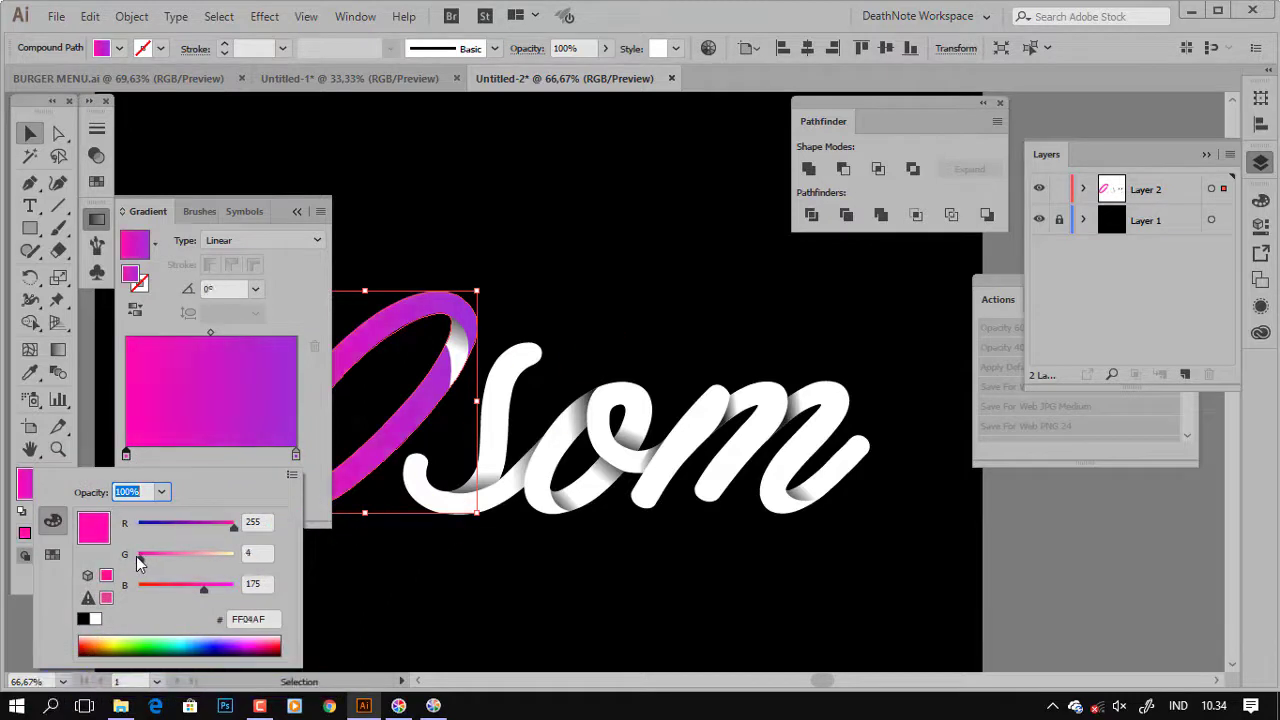
click(289, 212)
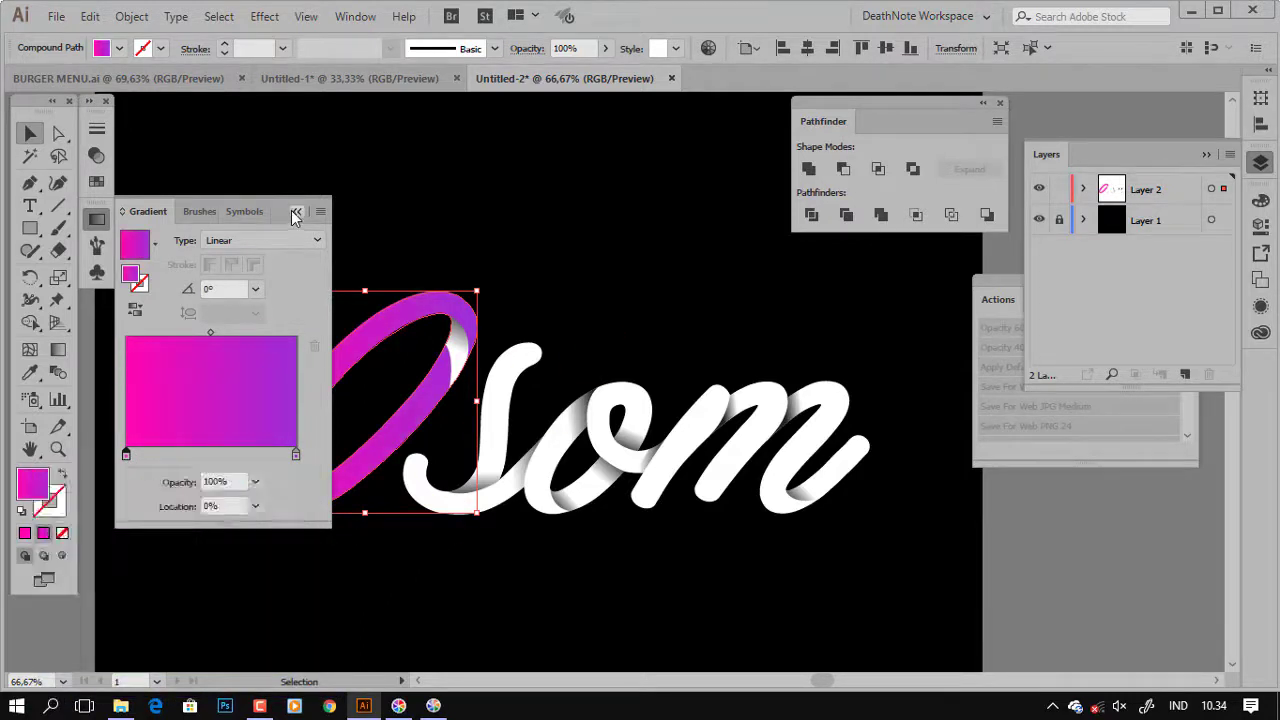
Add a magenta middle stop, set the left end to coral red FF394D, and nudge the middle stop right.
drag(126, 456, 198, 456)
click(150, 456)
double_click(129, 455)
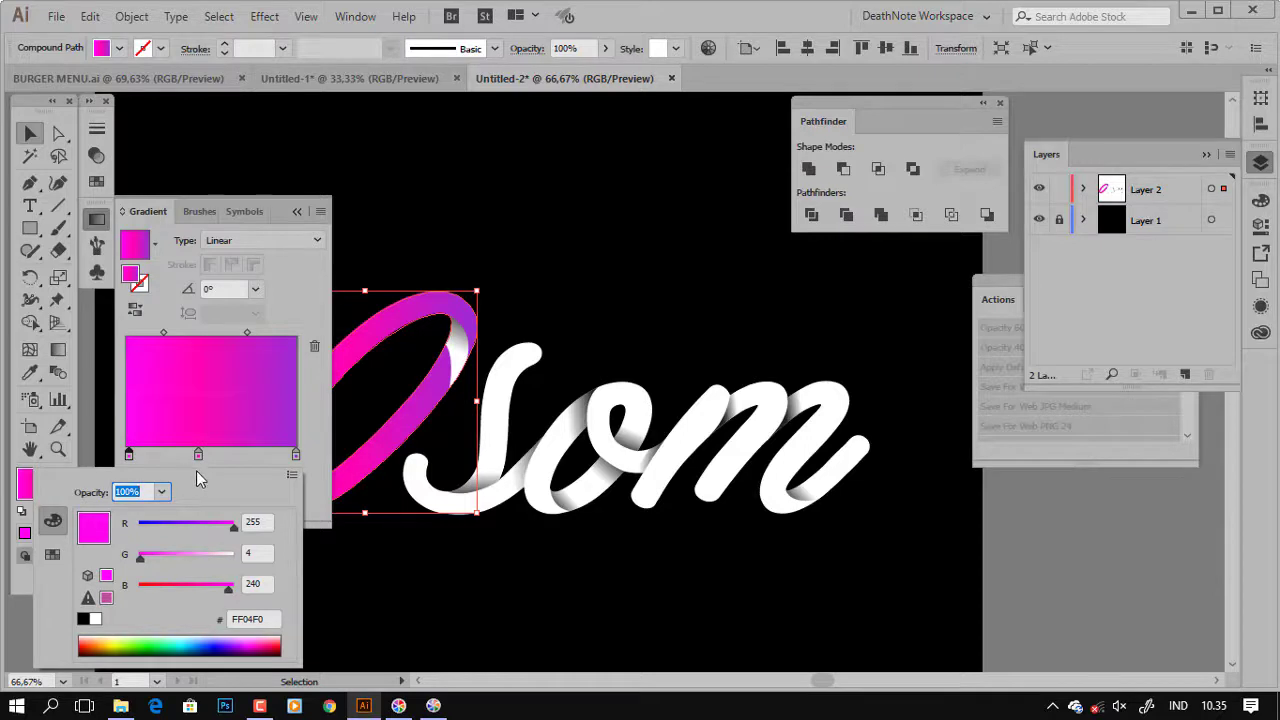
key(Return)
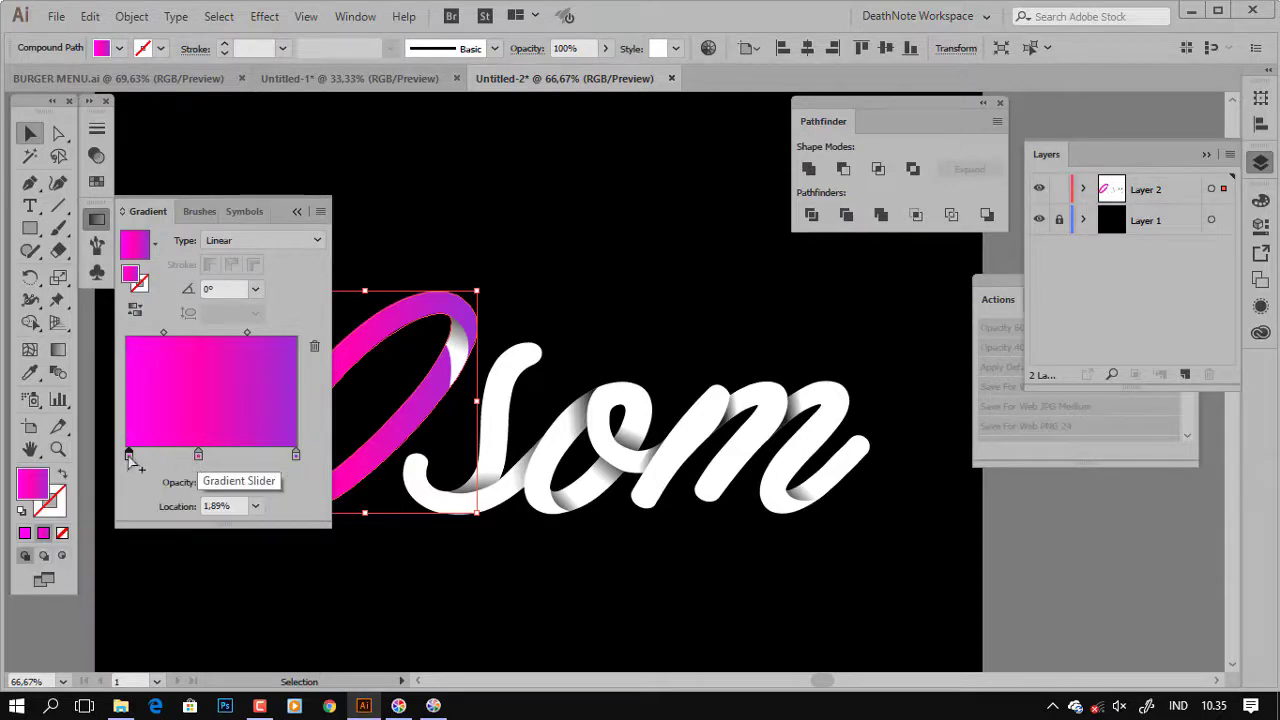
double_click(129, 455)
mouse_move(152, 588)
mouse_down()
mouse_move(175, 589)
mouse_move(159, 558)
mouse_up()
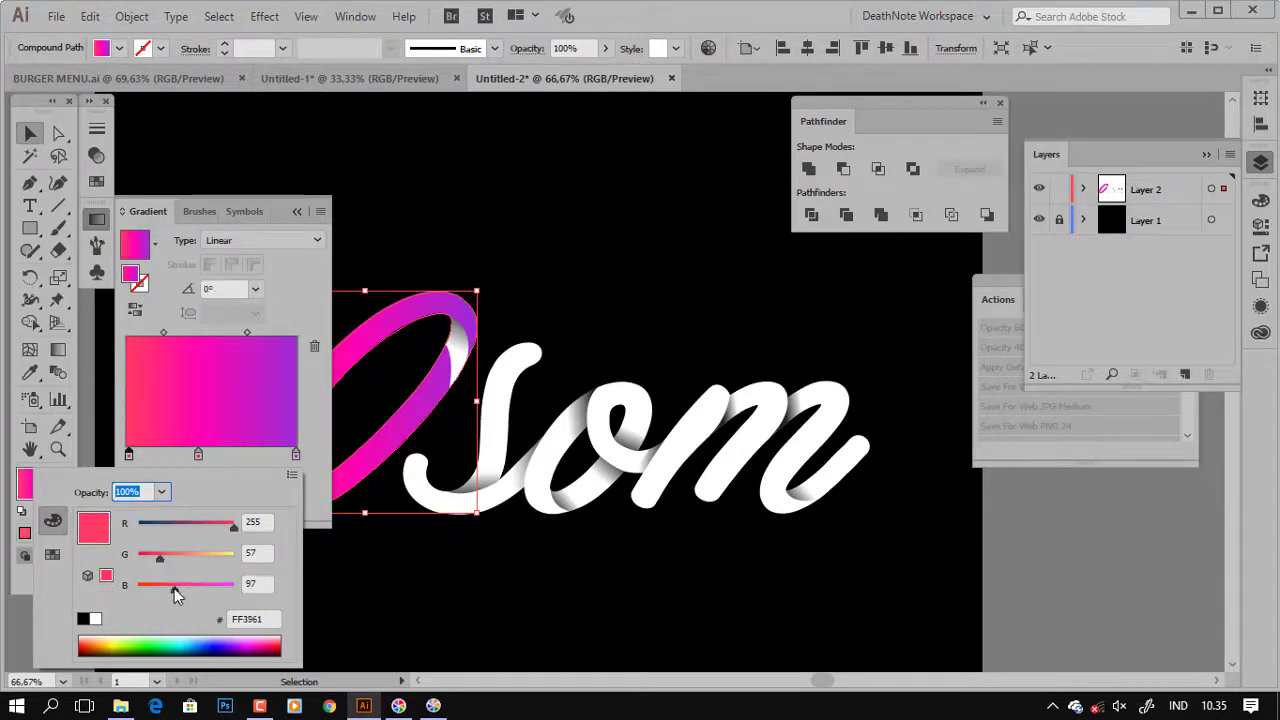
click(201, 455)
drag(201, 458, 207, 460)
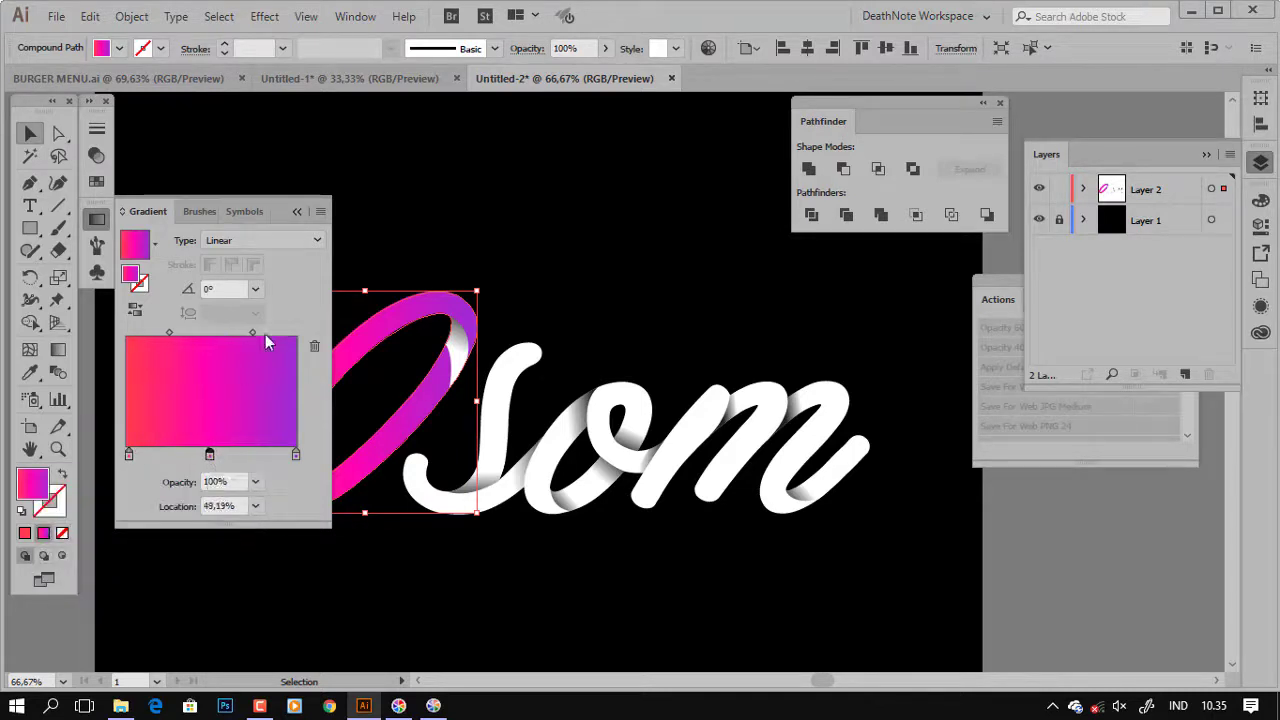
click(297, 213)
Set the grey shading piece in the O's upper curve to the Multiply blend mode.
click(380, 211)
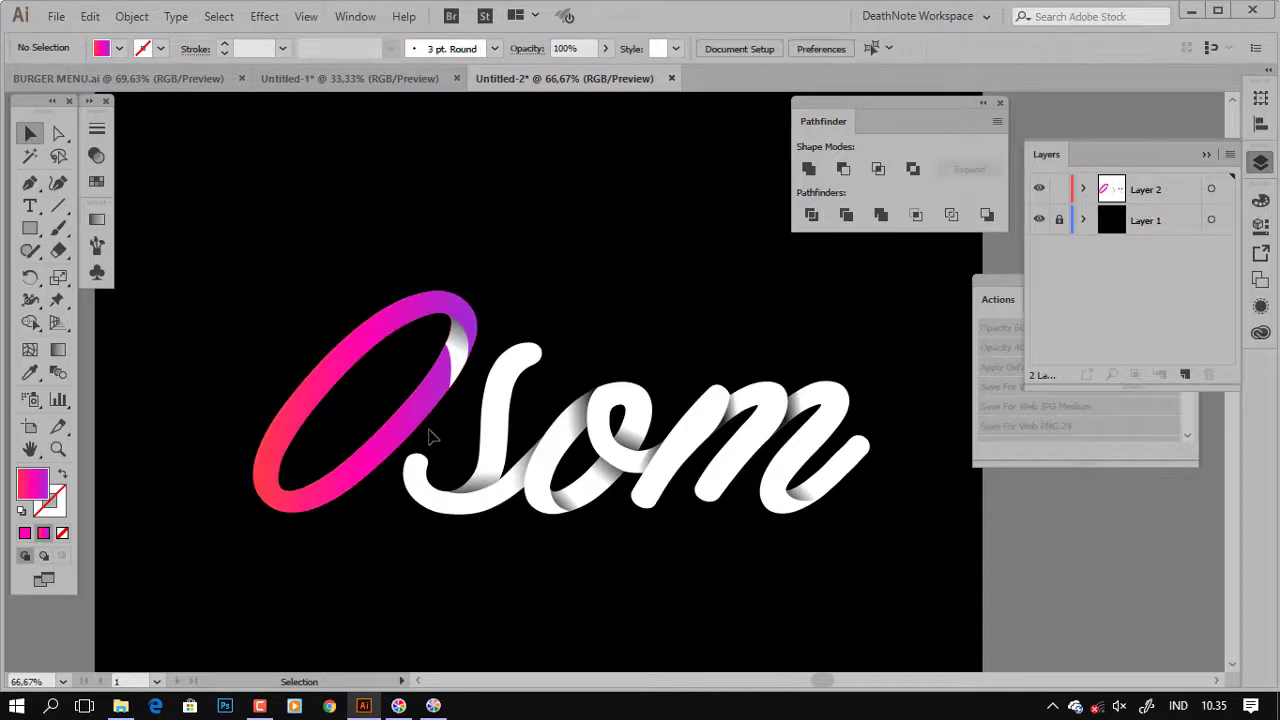
scroll(460, 355, up, 2)
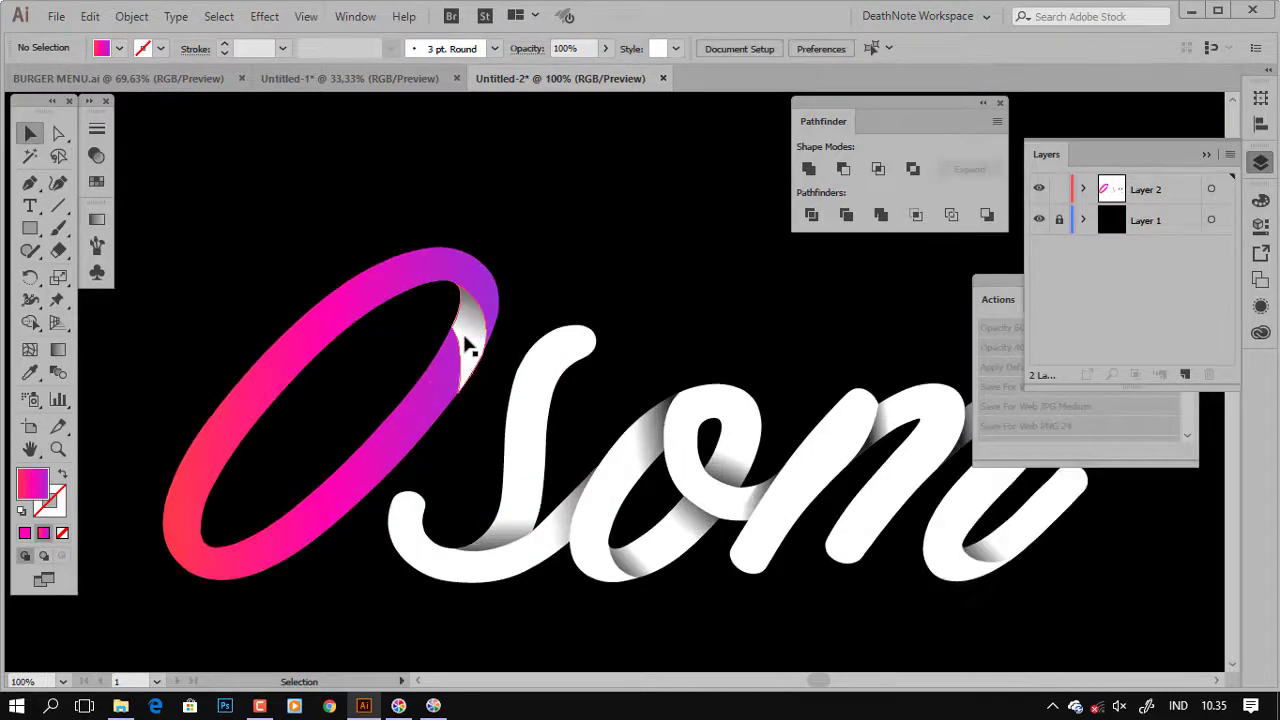
scroll(466, 352, up, 2)
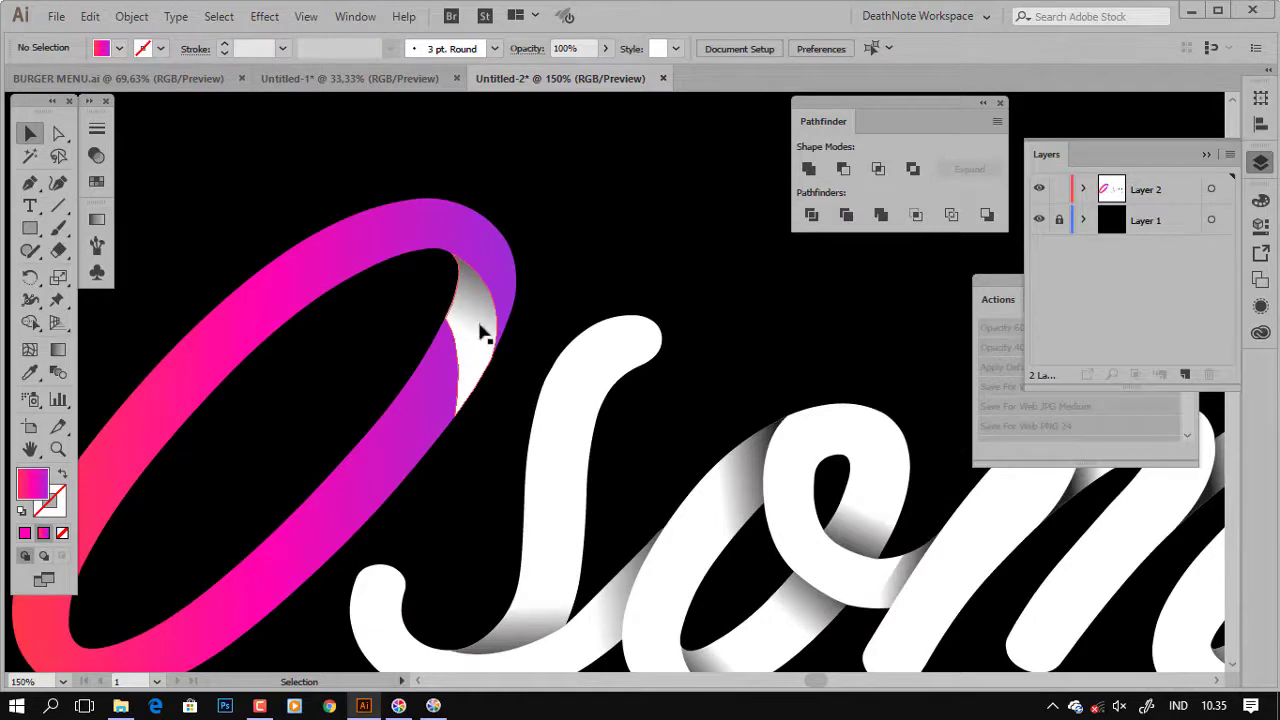
click(473, 315)
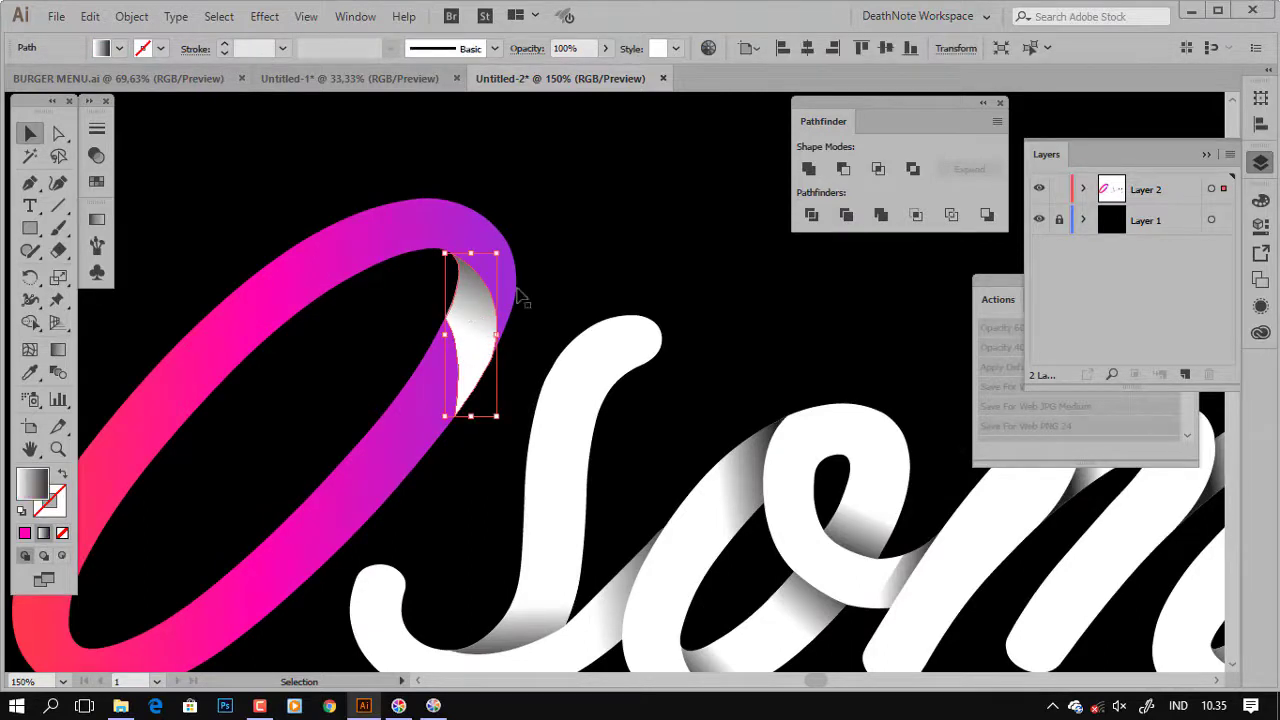
click(96, 155)
click(166, 152)
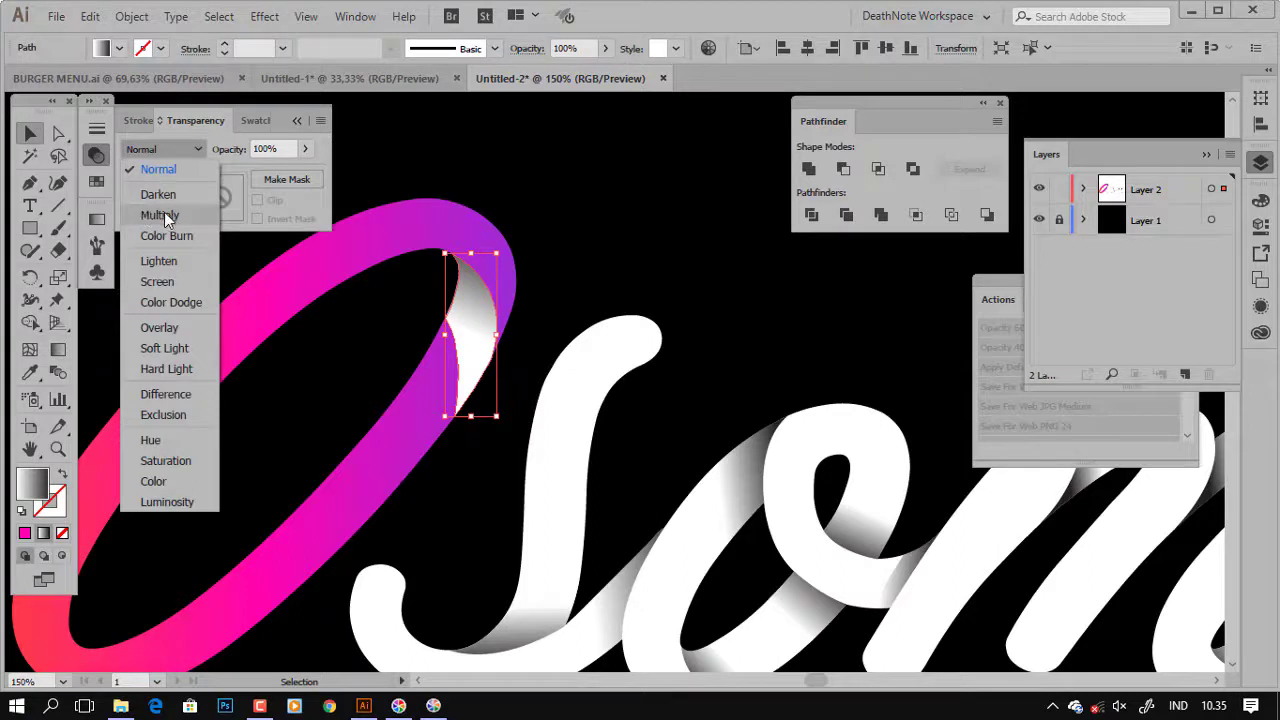
click(166, 218)
click(602, 265)
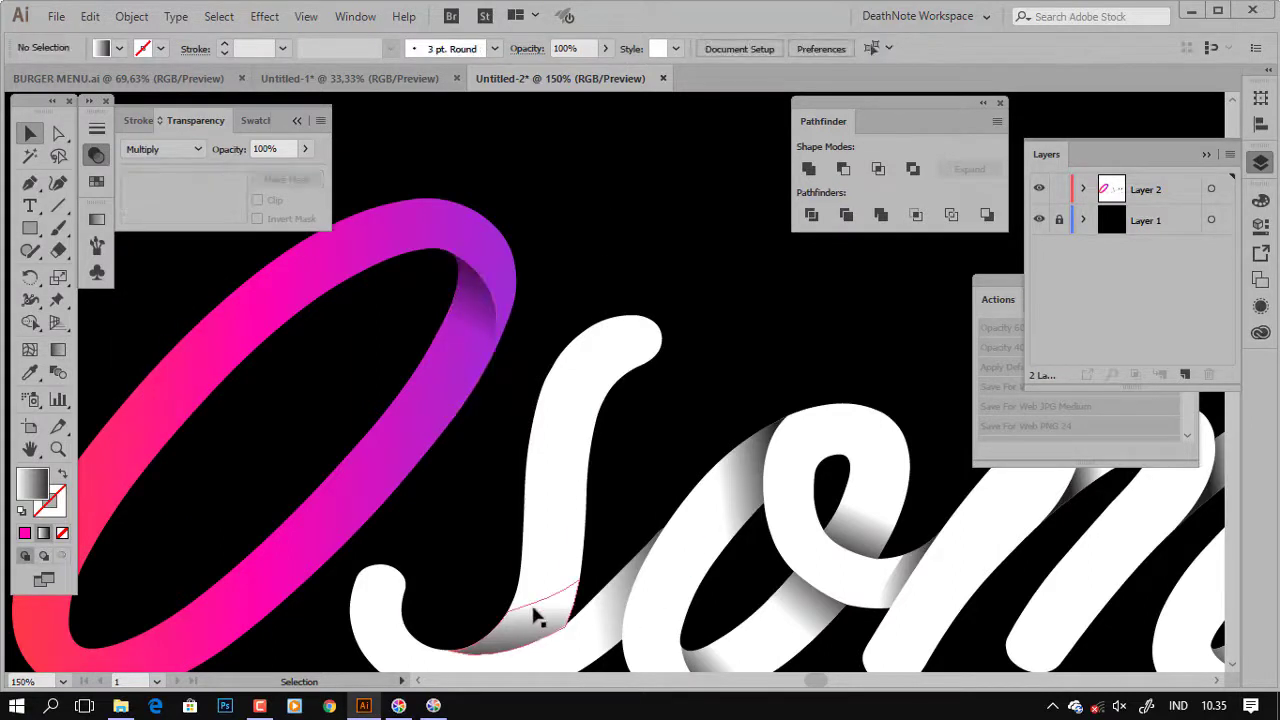
key(ctrl+minus)
scroll(457, 386, right, 2)
Eyedropper the O ring's pink-purple gradient onto the S, o and m.
click(468, 350)
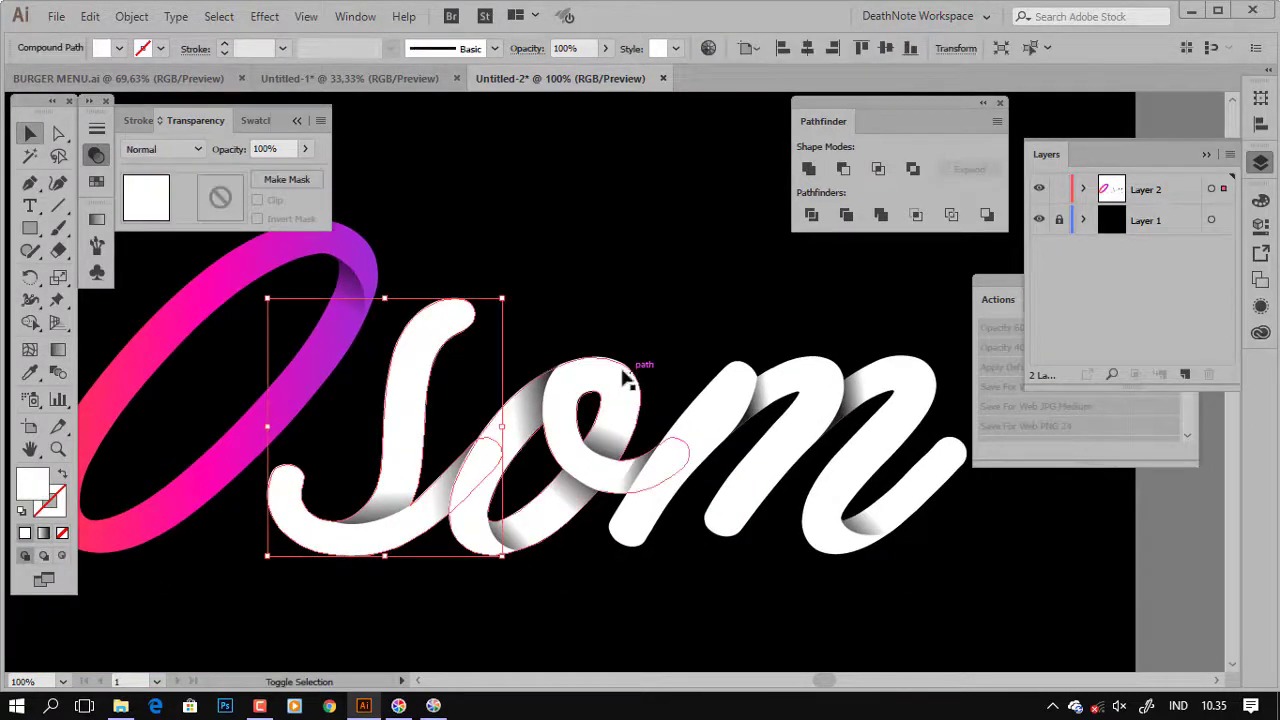
shift+click(625, 375)
shift+click(800, 385)
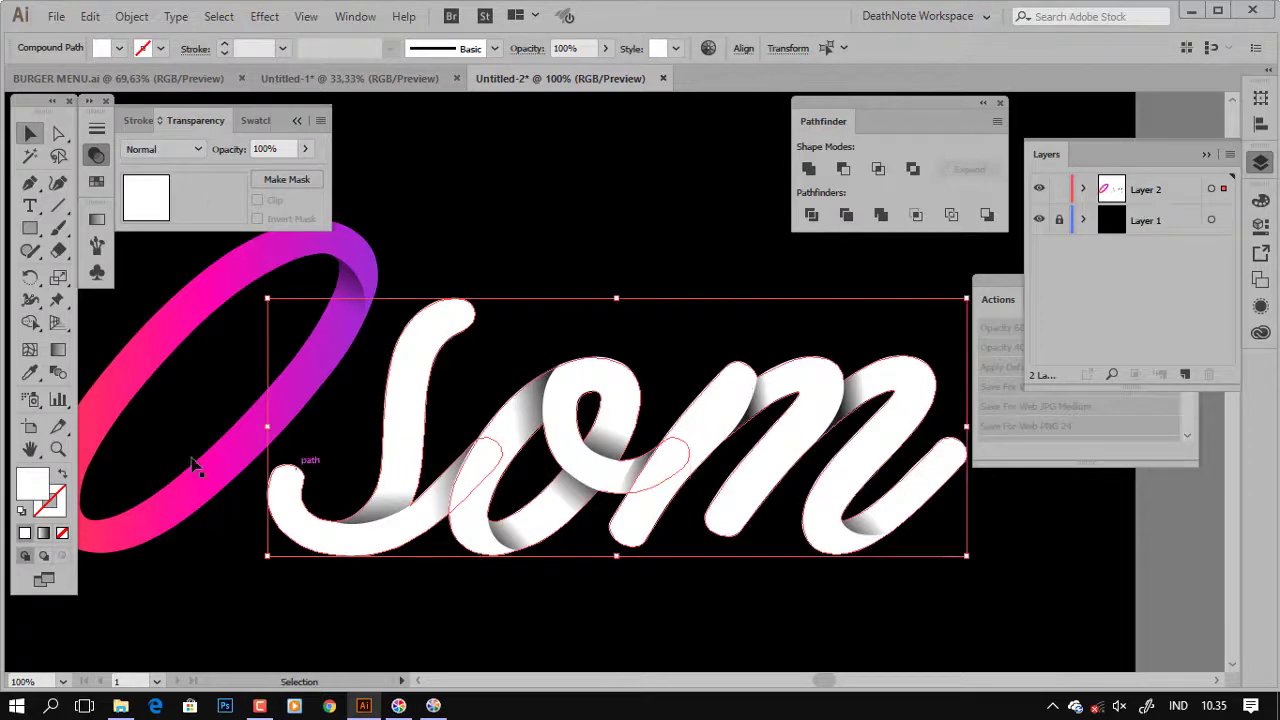
key(i)
click(167, 319)
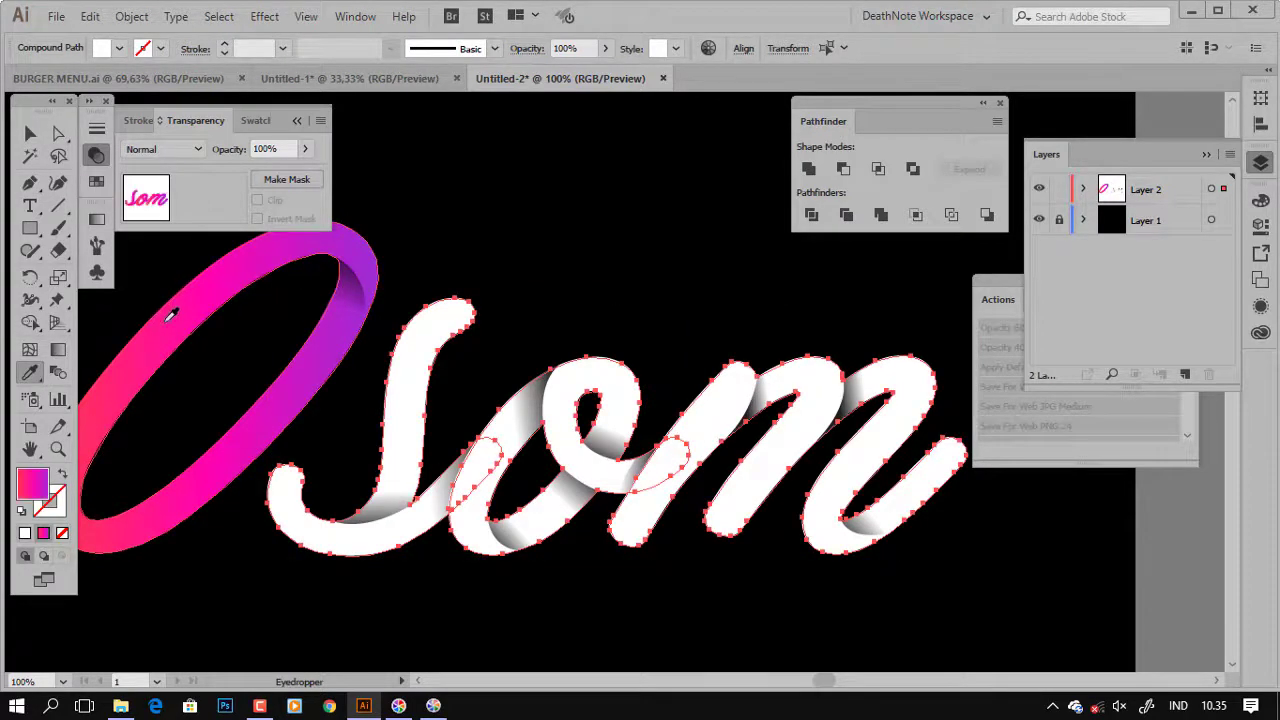
Turn the white highlight patches on the S, o and m into Multiply shadows via Eyedropper.
click(31, 135)
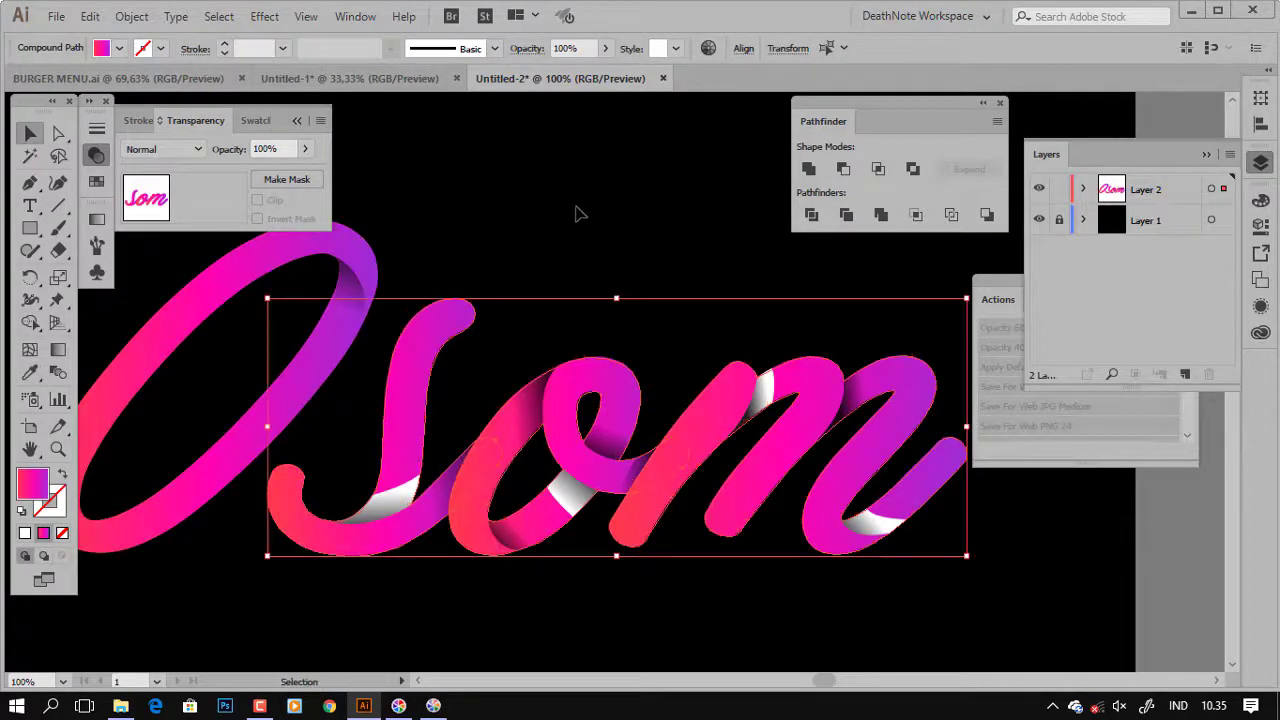
click(580, 208)
shift+click(410, 500)
shift+click(567, 500)
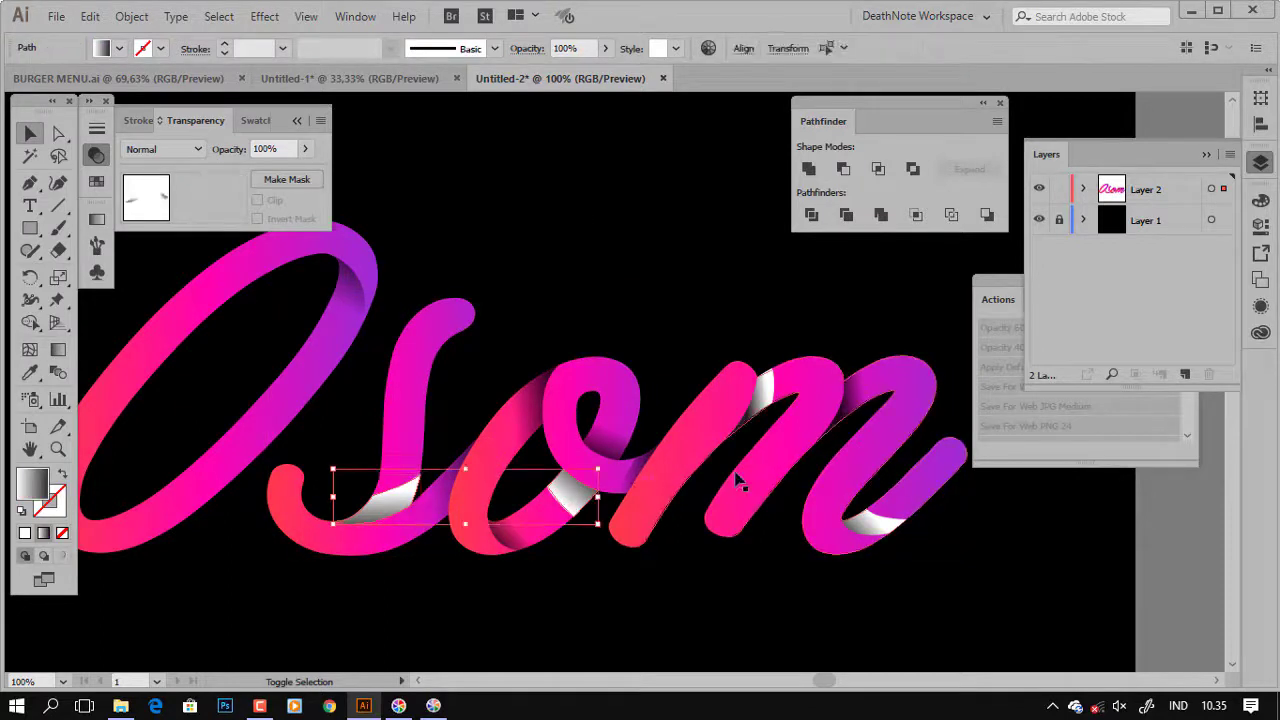
shift+click(768, 386)
shift+click(880, 522)
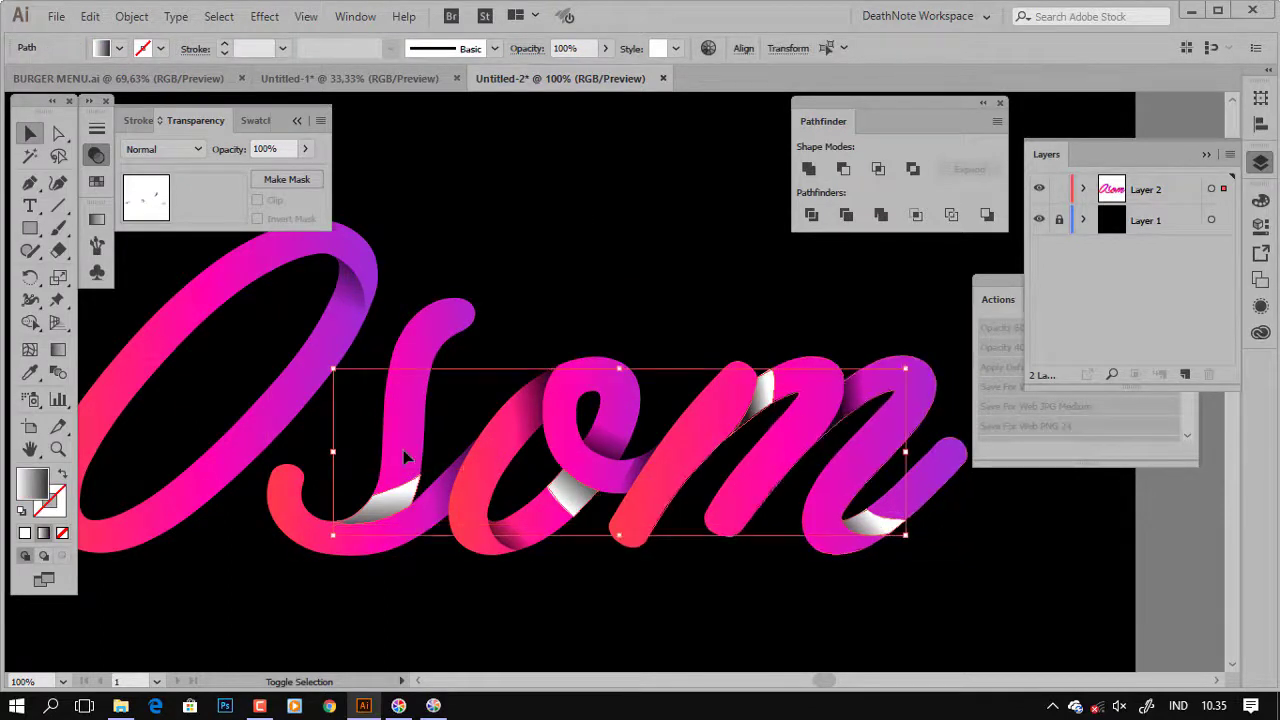
click(29, 372)
click(344, 290)
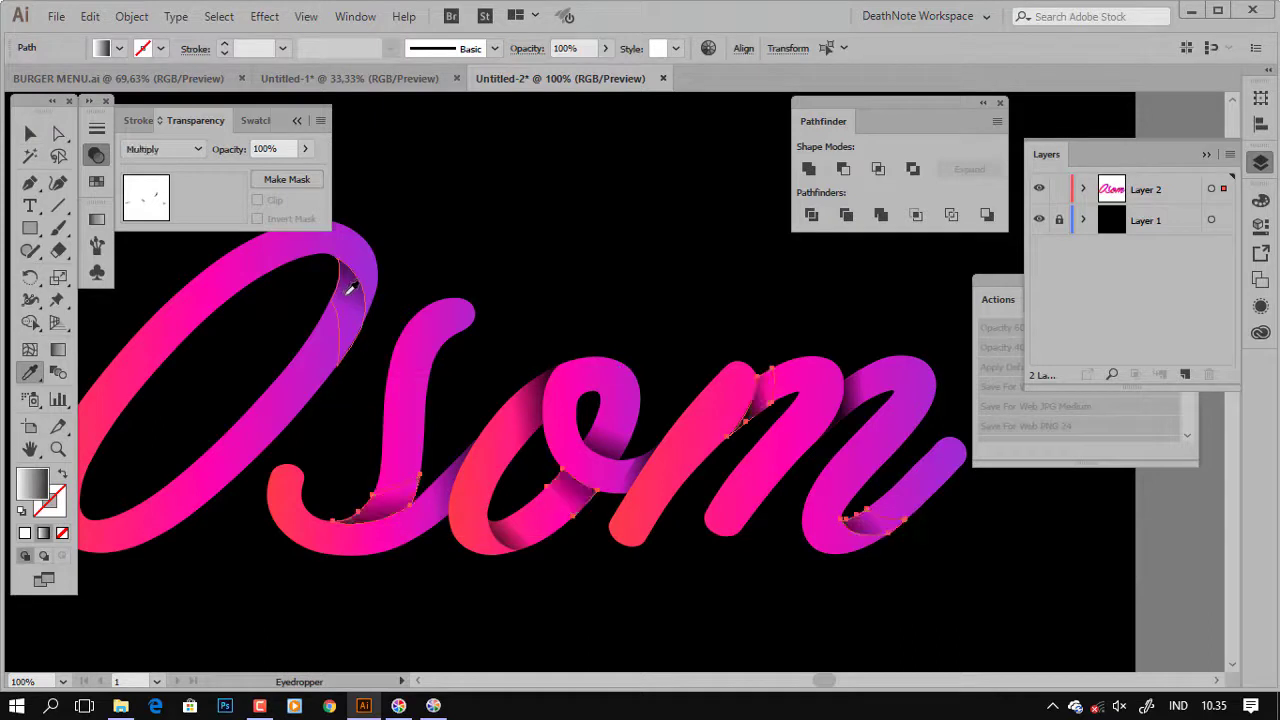
click(29, 133)
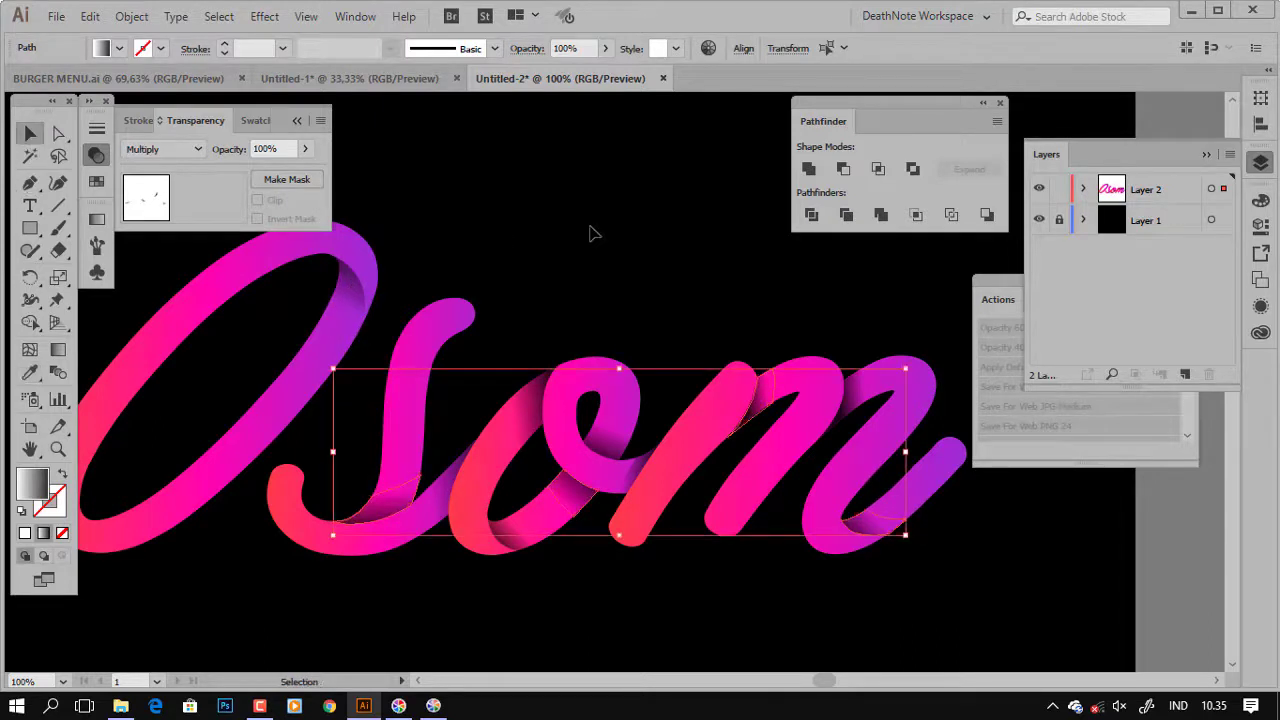
click(598, 310)
key(ctrl+minus)
key(ctrl+minus)
drag(578, 498, 634, 523)
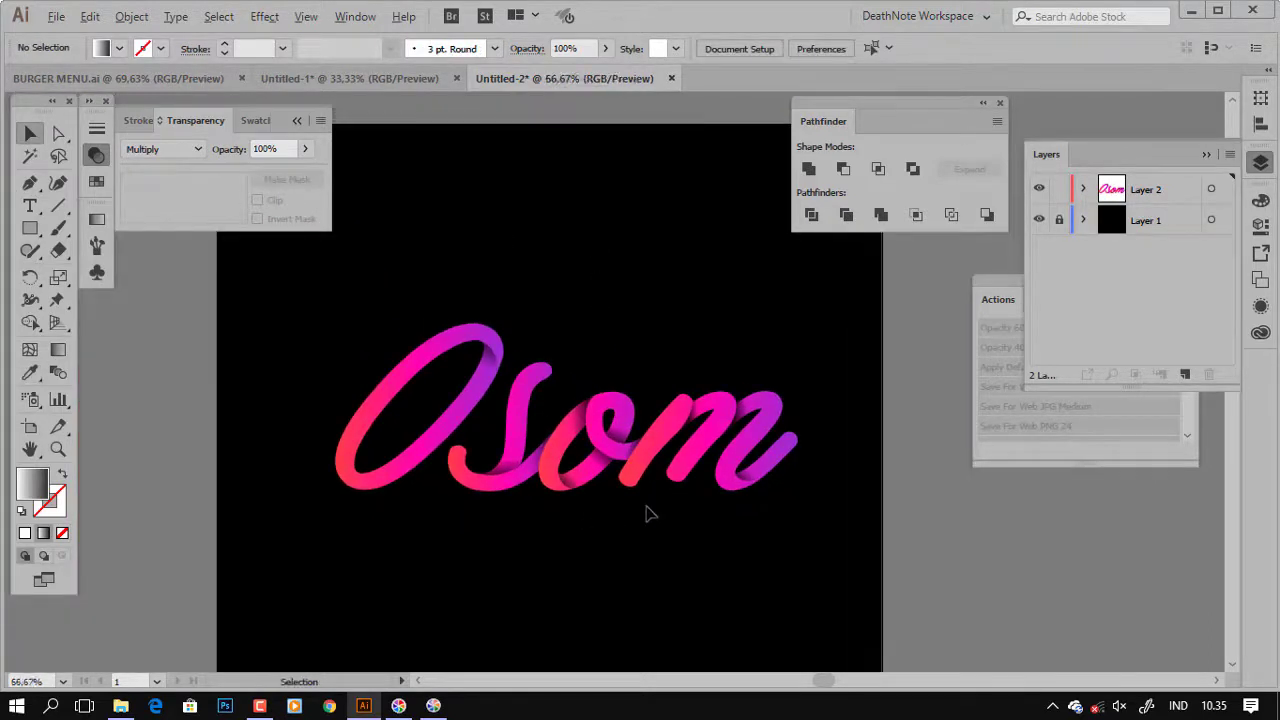
Hide the panels and zoom in on the shadow at the bottom of the o.
scroll(646, 514, up, 2)
key(Tab)
drag(620, 468, 623, 500)
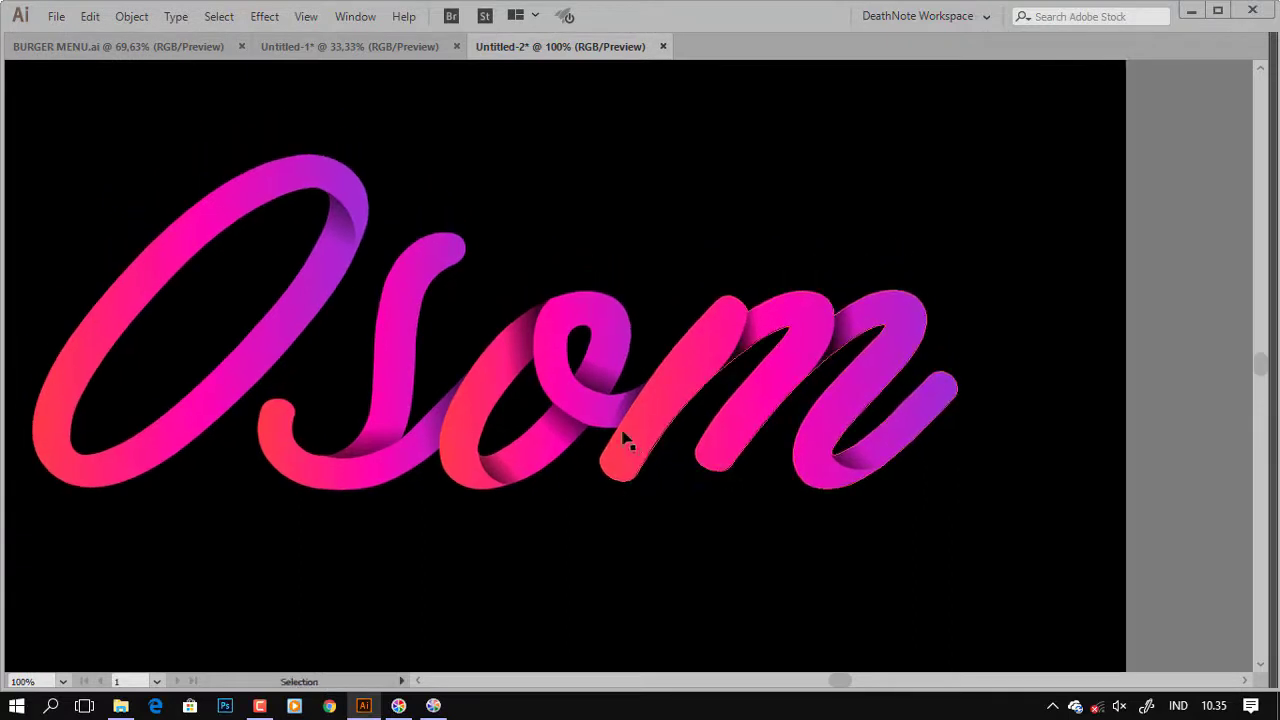
scroll(594, 428, up, 1)
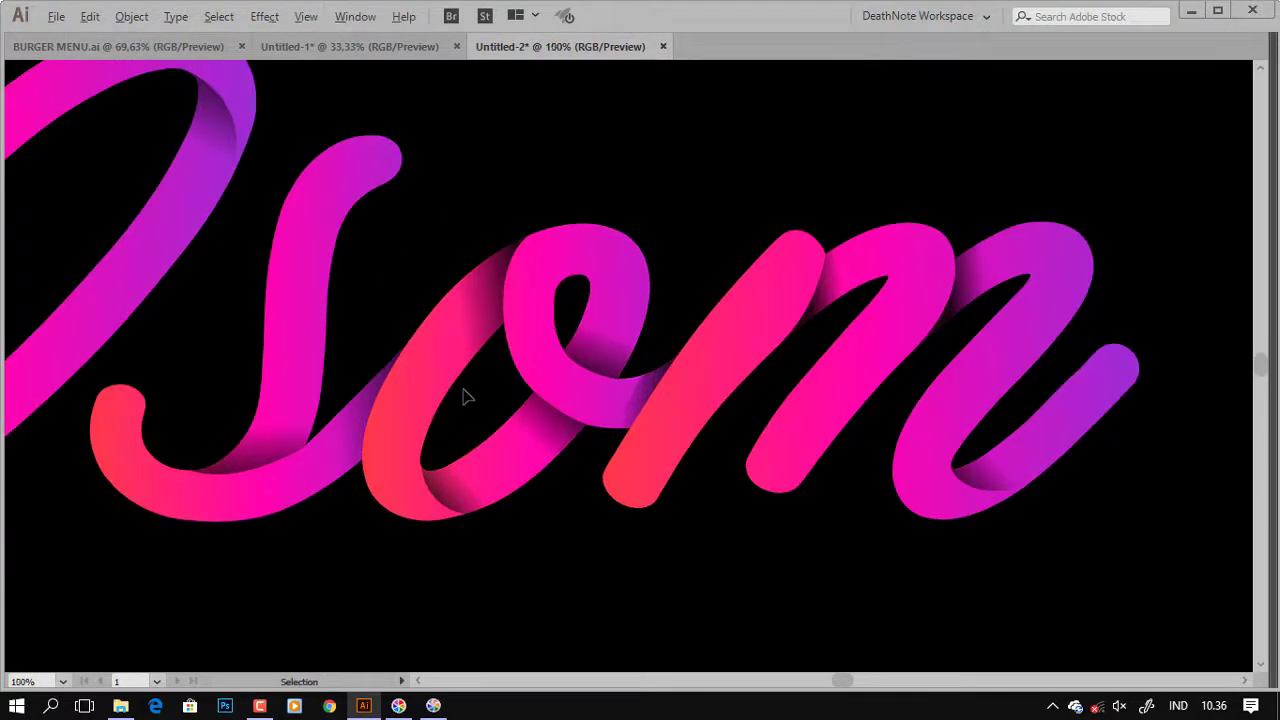
scroll(463, 397, down, 1)
drag(490, 395, 518, 401)
scroll(519, 405, up, 2)
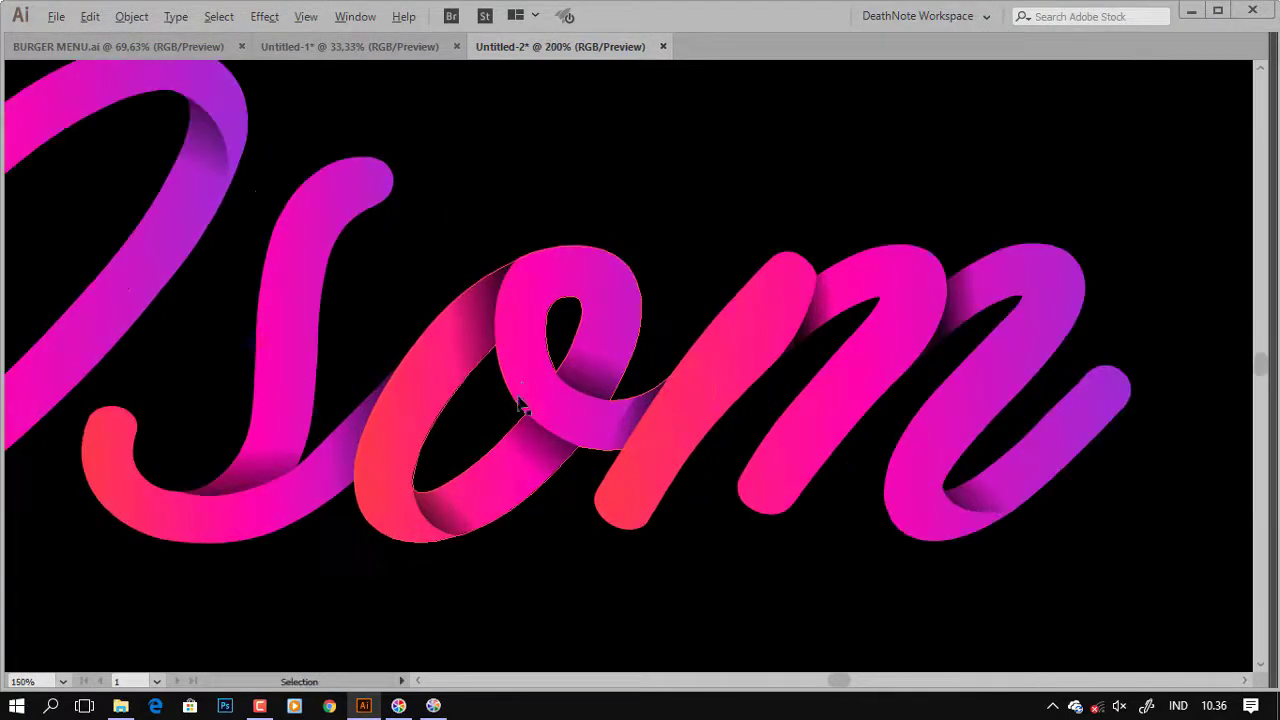
scroll(518, 403, up, 1)
click(428, 557)
key(g)
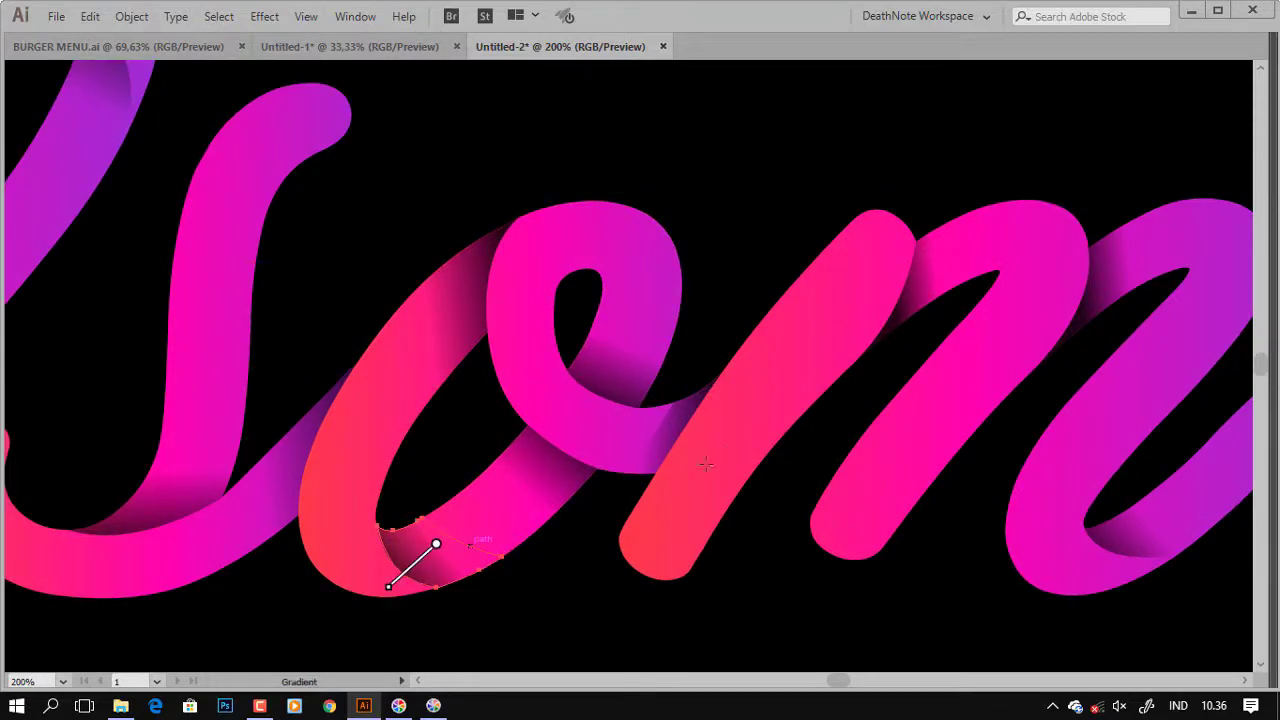
key(v)
Redraw the o/m junction shadow's gradient shorter and angled across the stroke.
click(692, 423)
scroll(697, 425, up, 1)
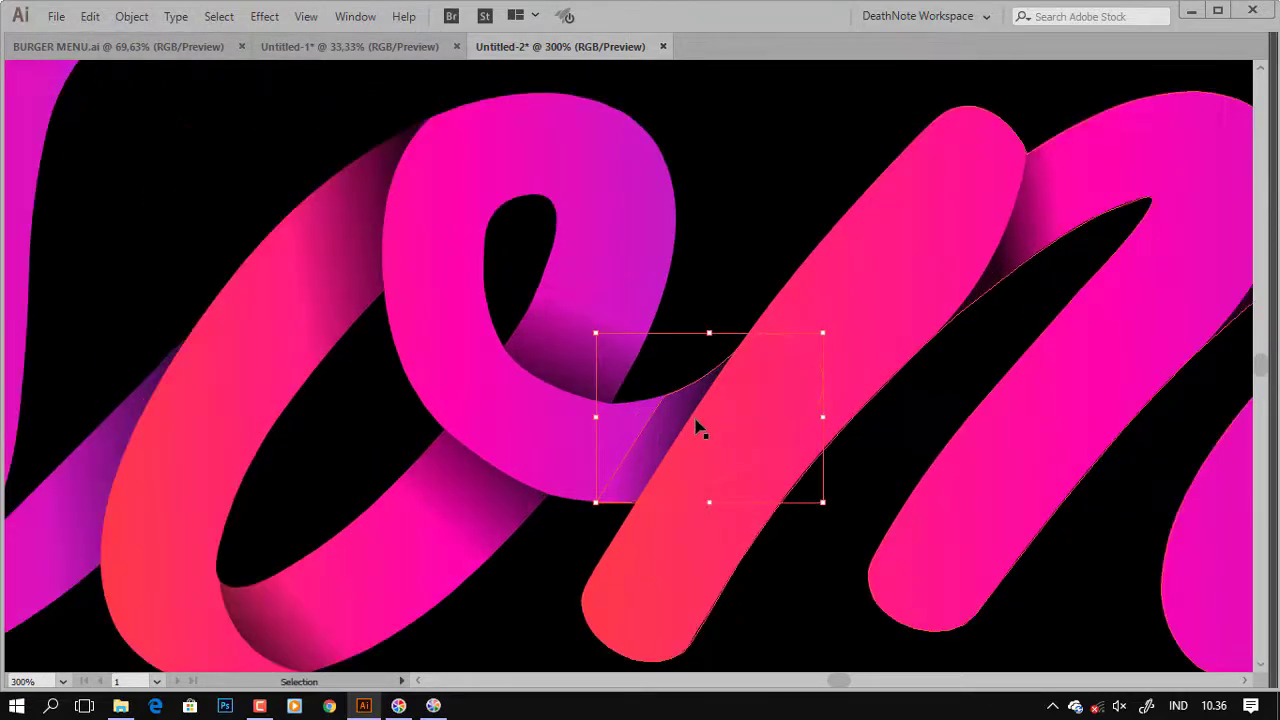
key(g)
drag(640, 463, 816, 430)
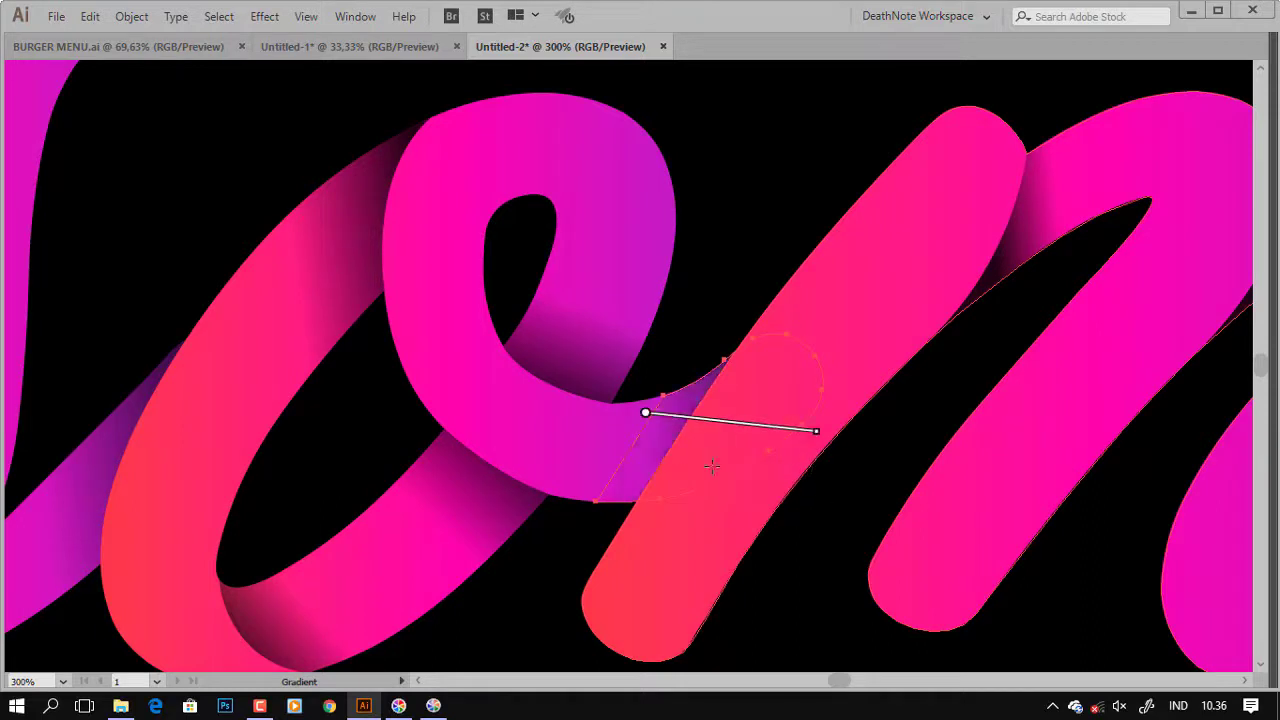
drag(651, 412, 718, 421)
drag(628, 460, 718, 486)
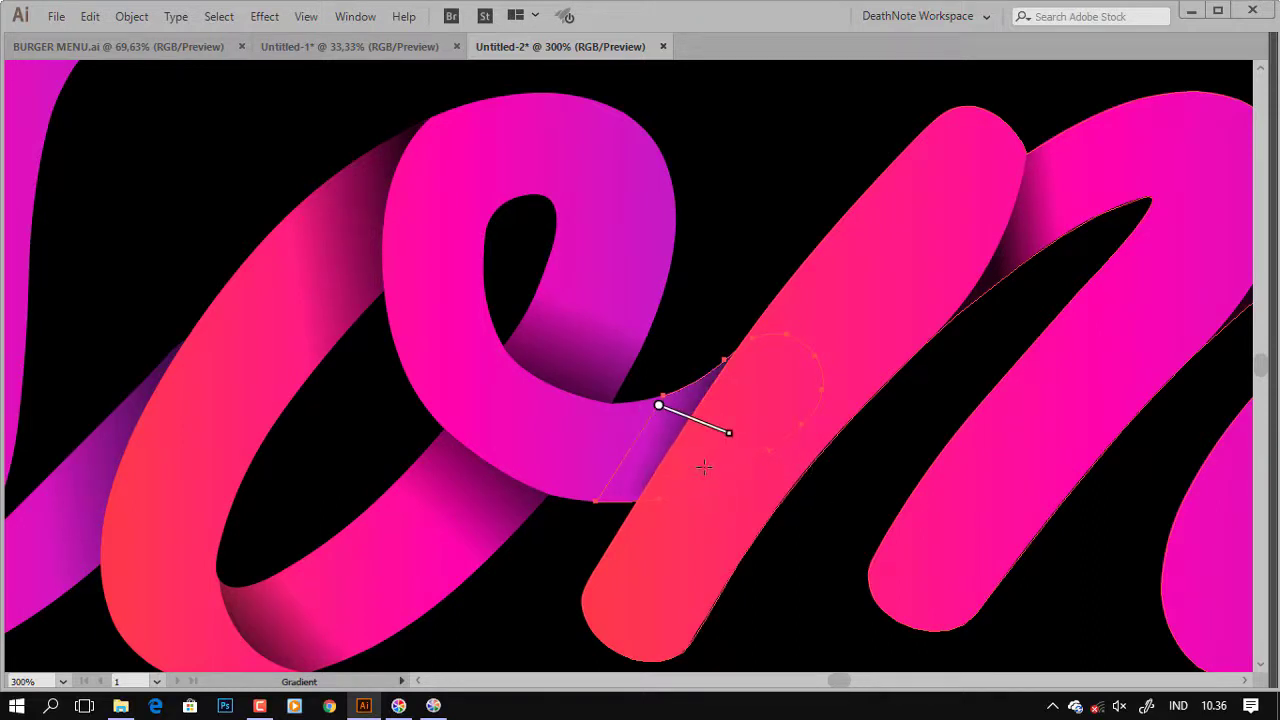
key(v)
click(870, 420)
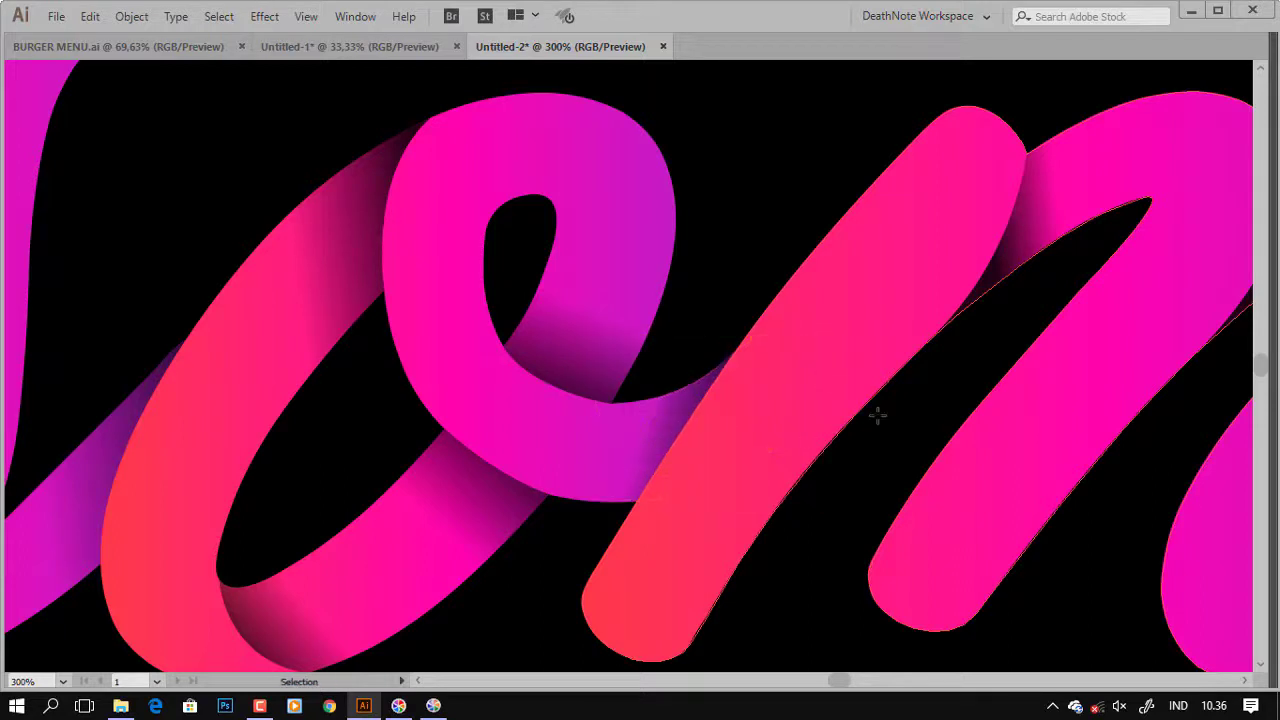
Select the shadow shape at the o/m crossing.
scroll(889, 460, down, 3)
scroll(846, 451, up, 2)
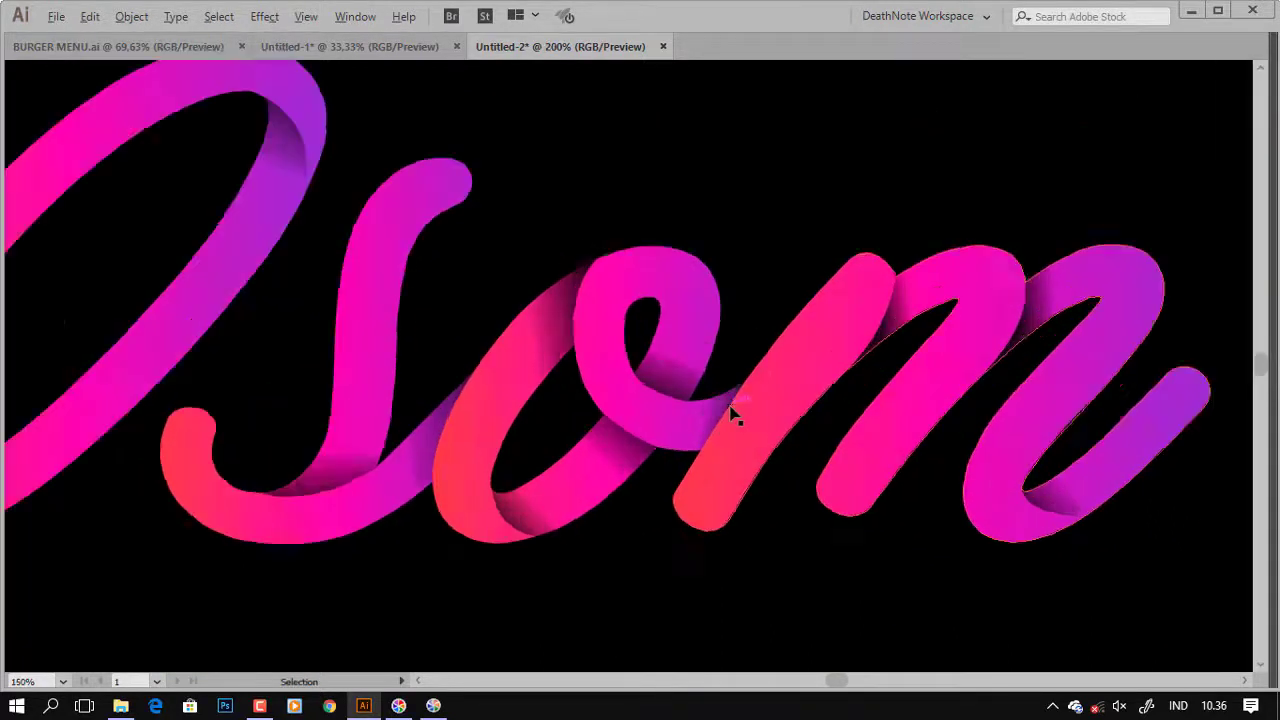
scroll(731, 417, up, 1)
click(699, 415)
Delete the old crossing shadow and draw a new curved shape where the o crosses the m.
key(Delete)
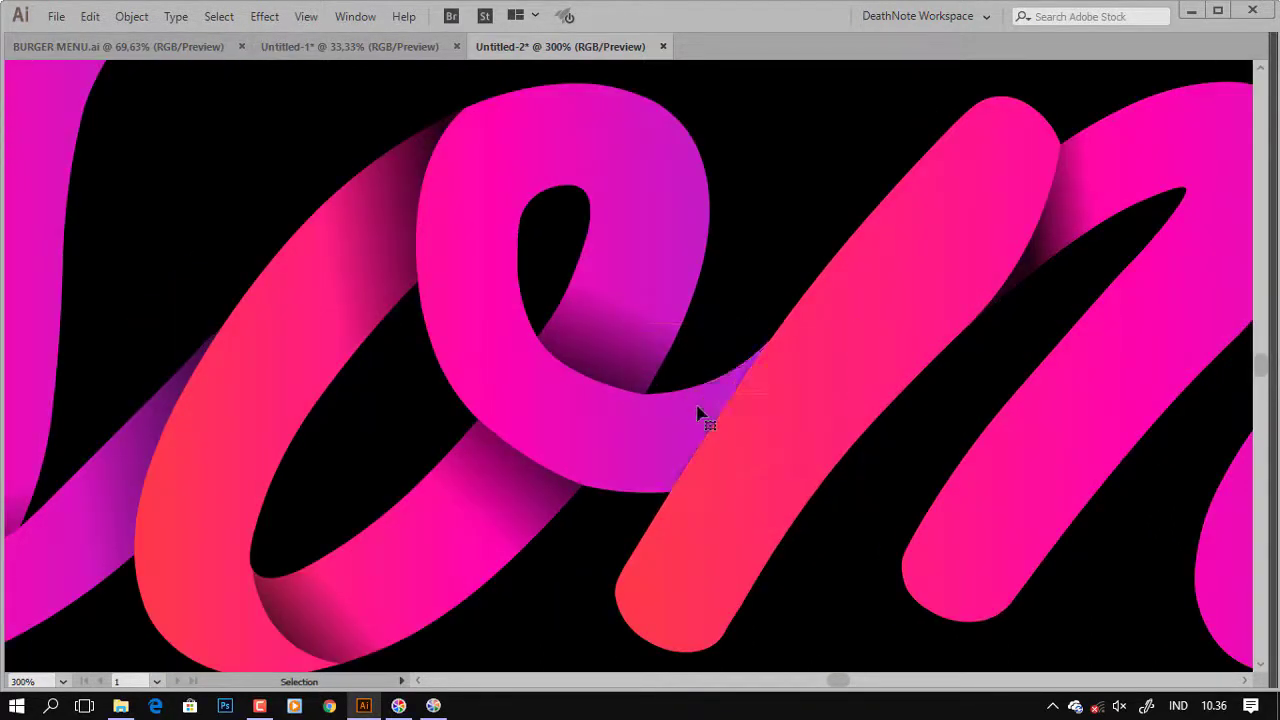
click(685, 369)
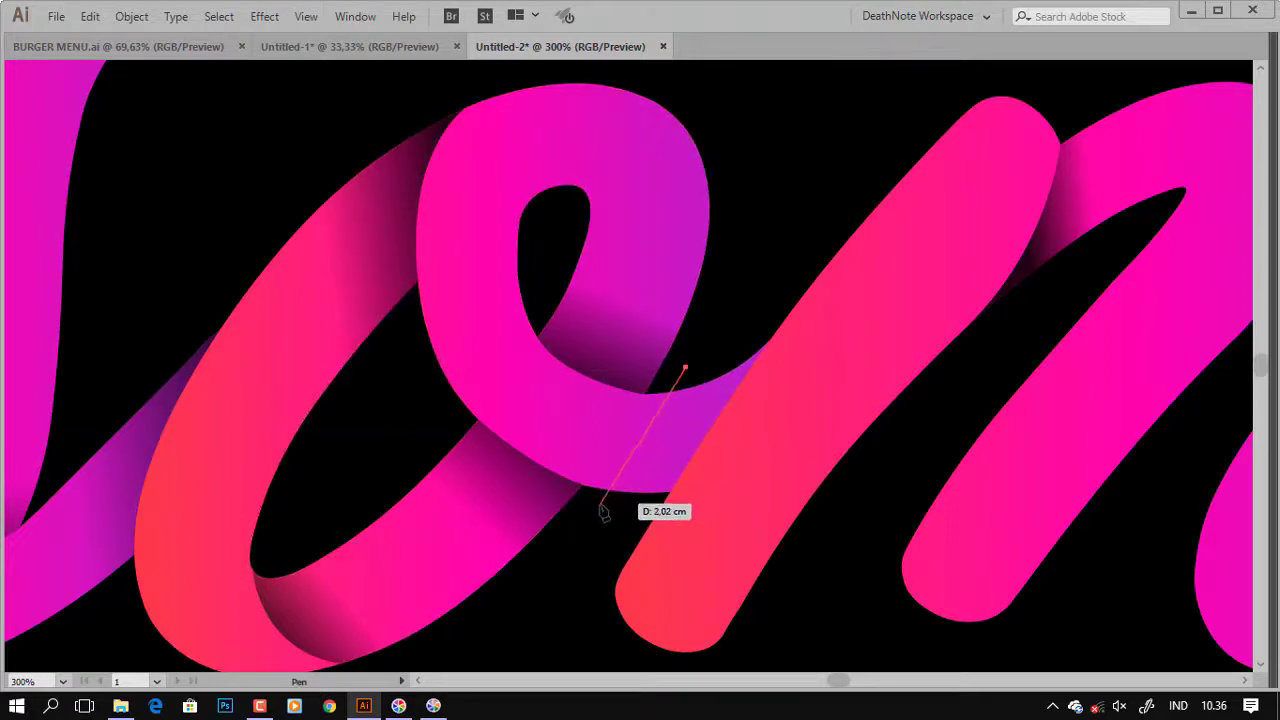
drag(597, 510, 585, 543)
drag(779, 448, 786, 449)
click(809, 280)
drag(685, 369, 699, 379)
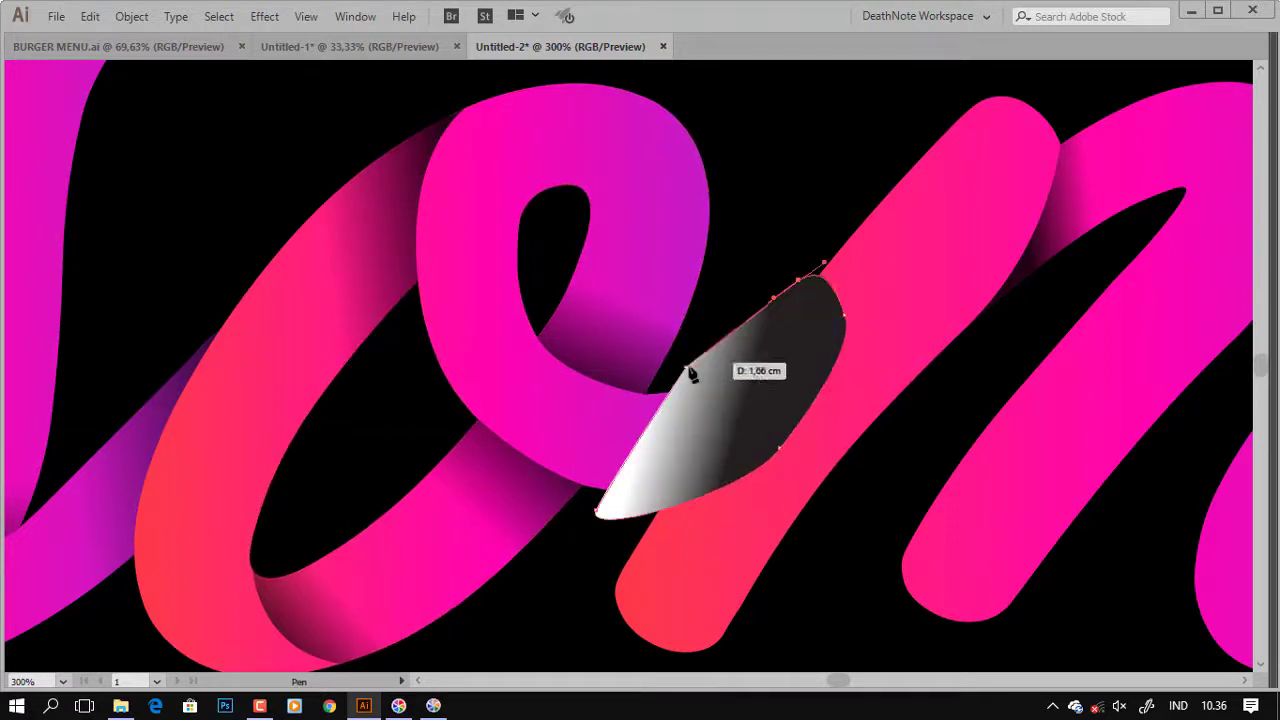
Send the new shape backward, behind the magenta loop.
key(ctrl+[)
ctrl+click(705, 413)
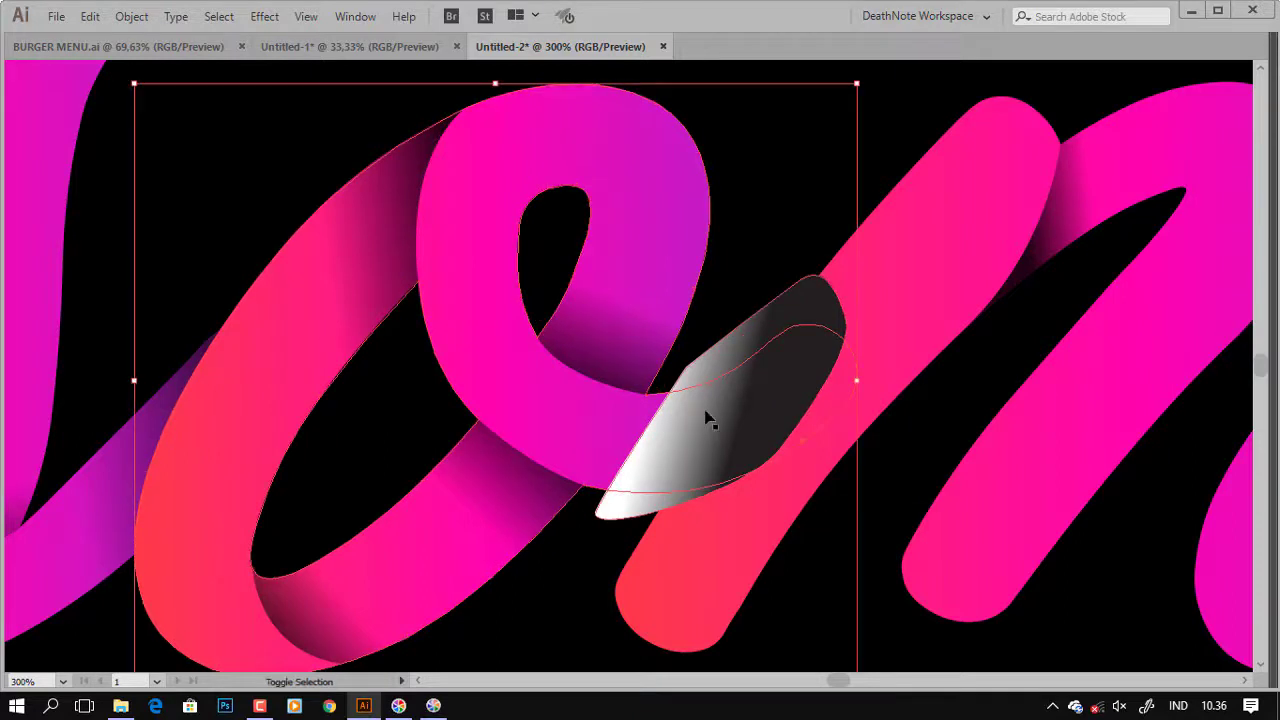
key(F7)
key(Tab)
Give the new shape the magenta Multiply shadow appearance with the Eyedropper.
click(740, 436)
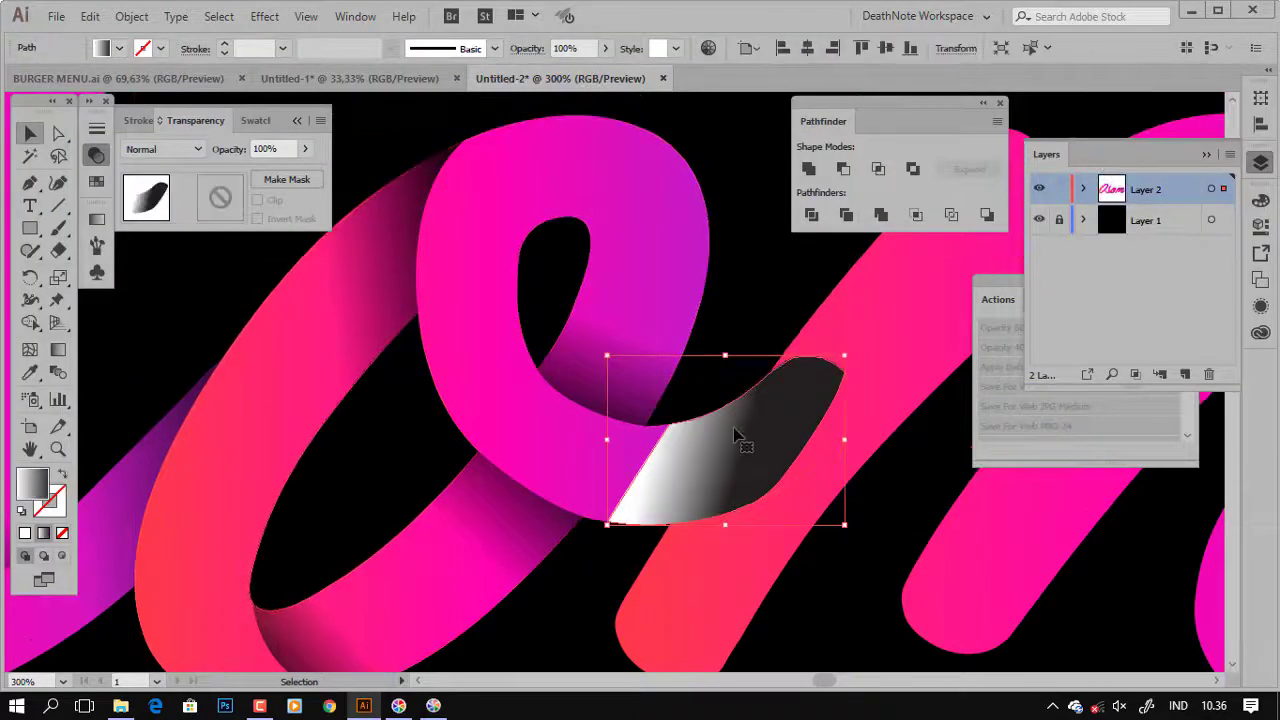
key(i)
click(621, 337)
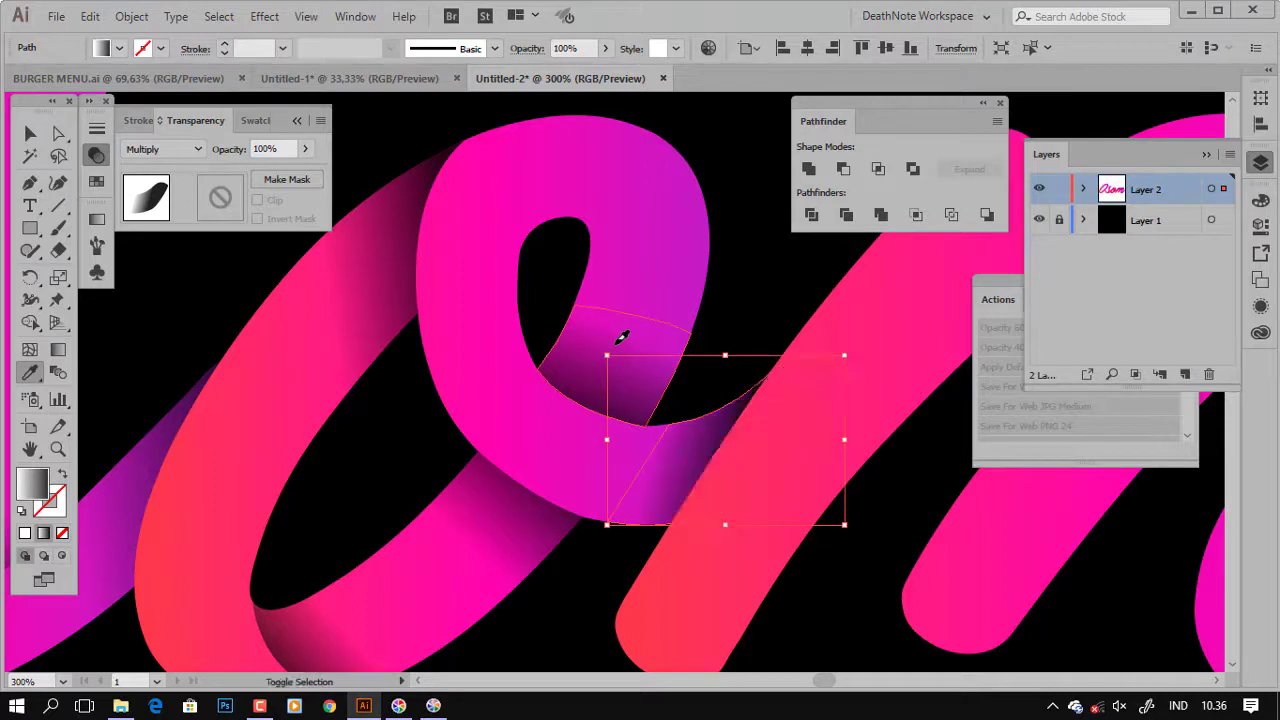
key(ctrl+shift+a)
key(v)
key(ctrl+minus)
key(ctrl+minus)
Alt-drag a slightly offset duplicate of the m stroke.
drag(800, 508, 676, 494)
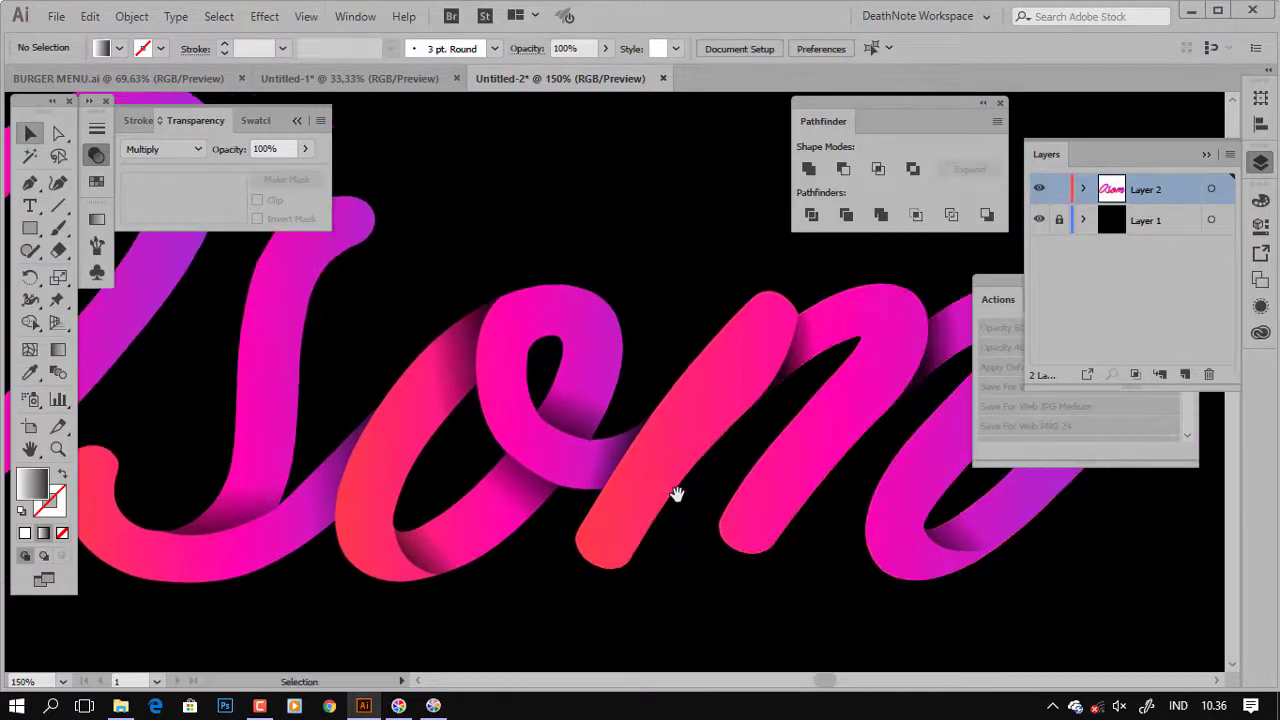
key(Tab)
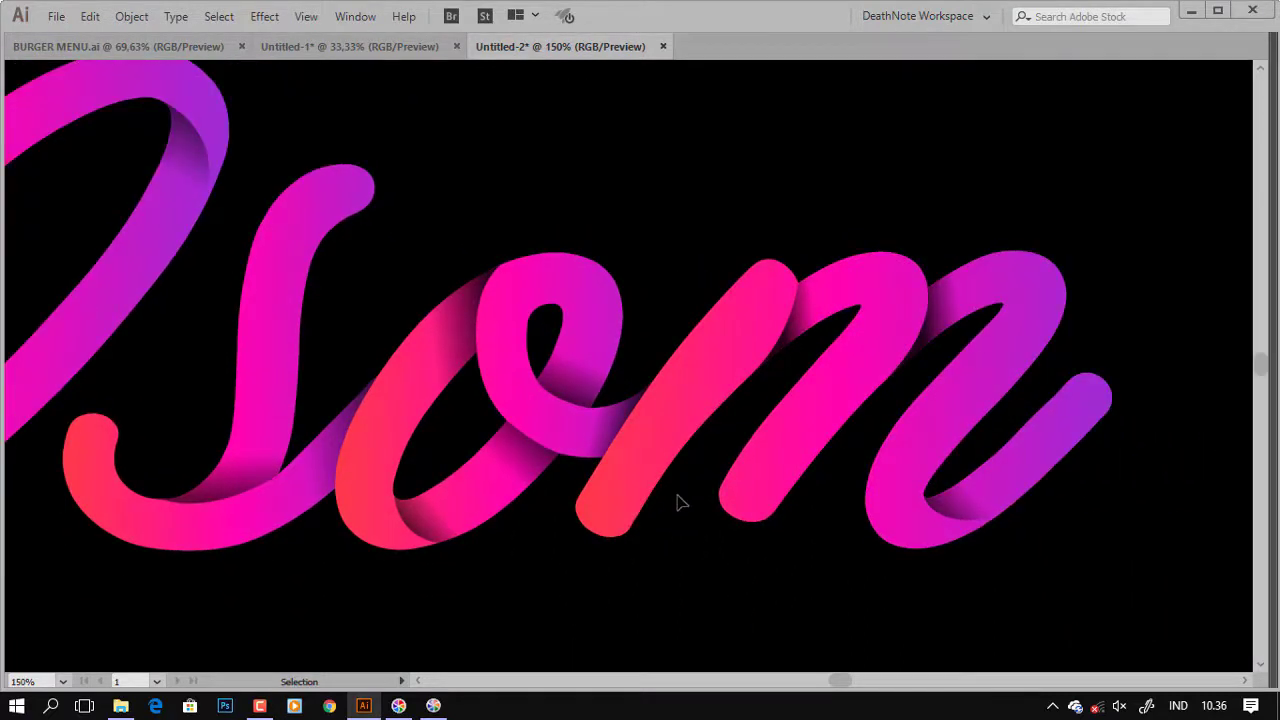
drag(534, 300, 652, 318)
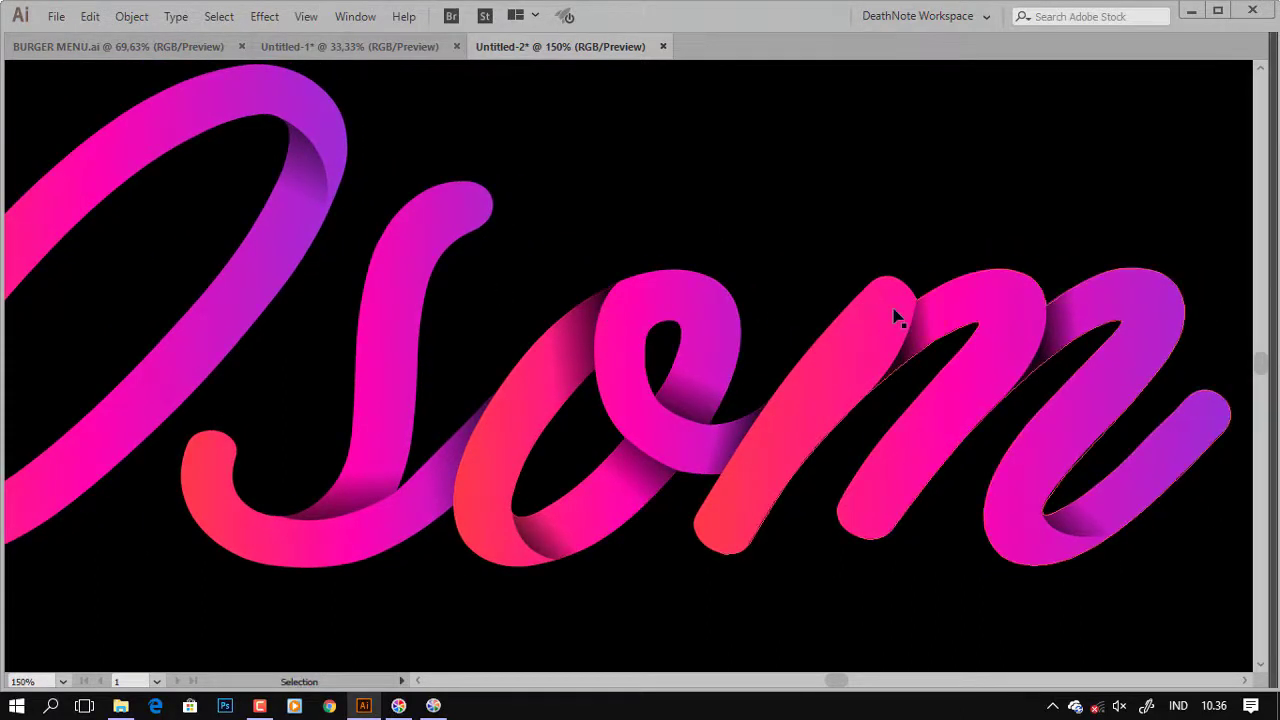
scroll(895, 316, up, 2)
scroll(880, 306, up, 1)
click(711, 295)
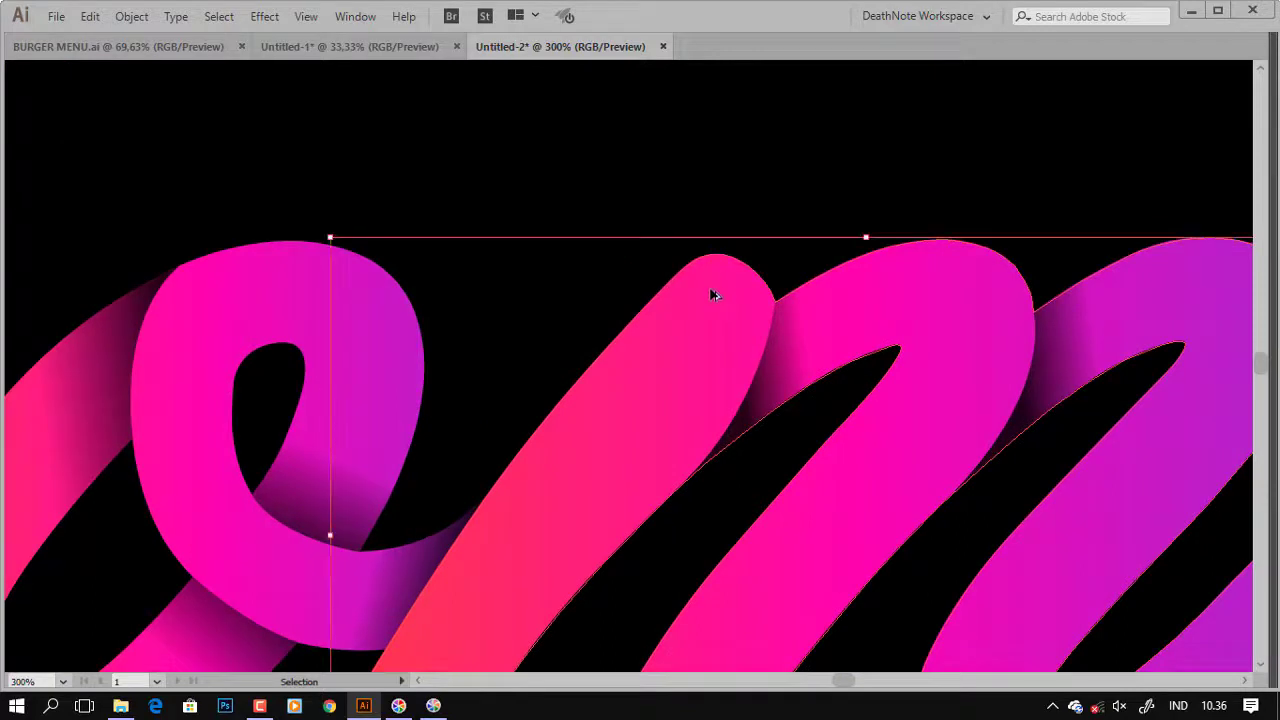
scroll(713, 290, up, 1)
scroll(684, 238, up, 2)
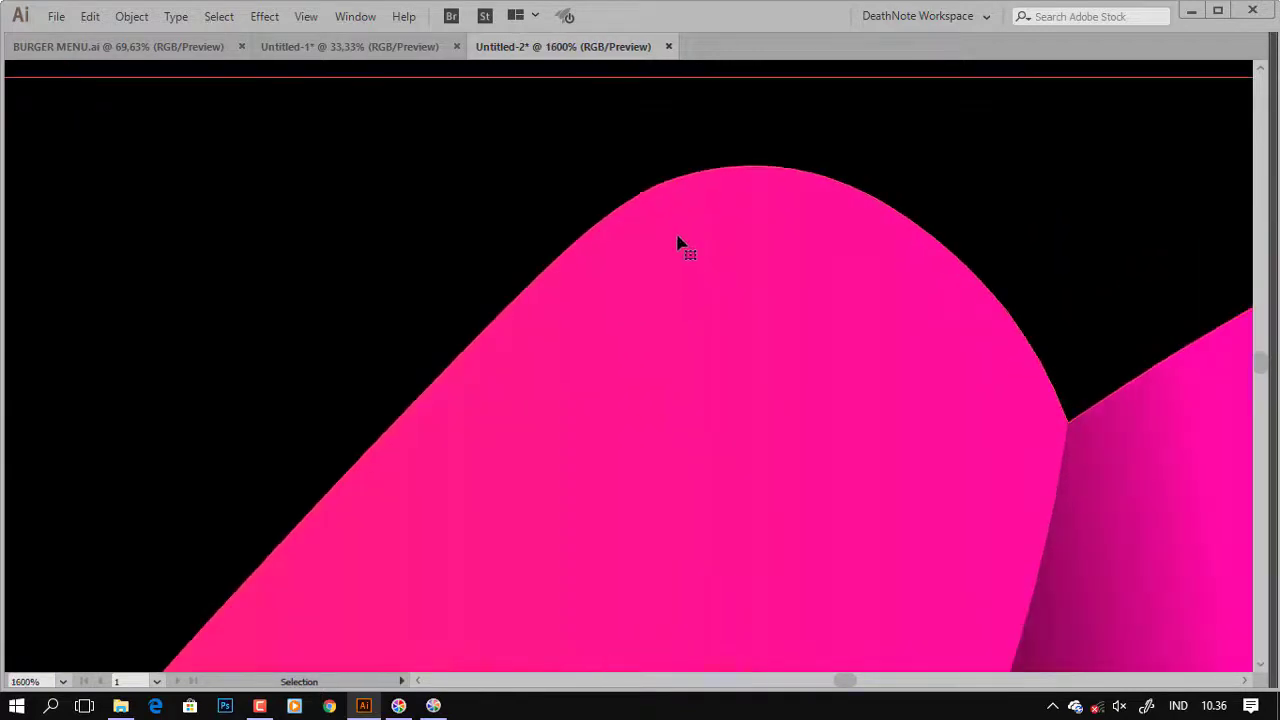
drag(655, 224, 662, 227)
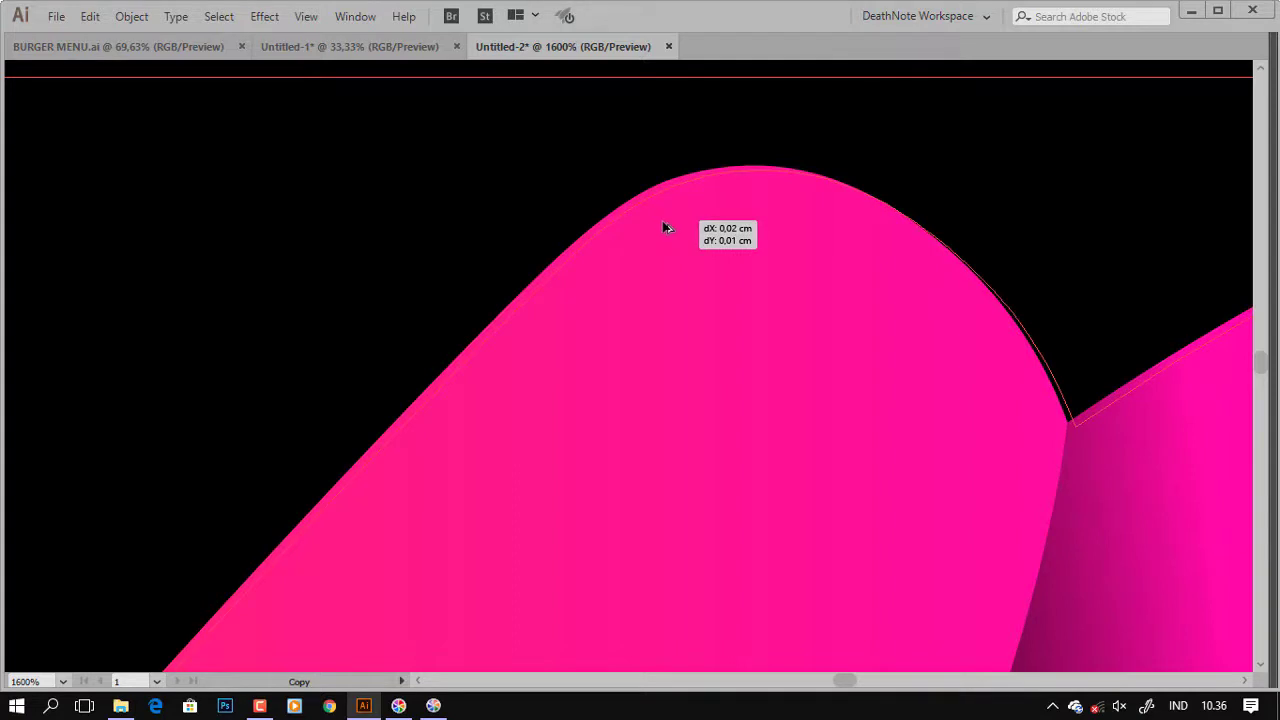
drag(665, 228, 666, 223)
scroll(662, 190, up, 2)
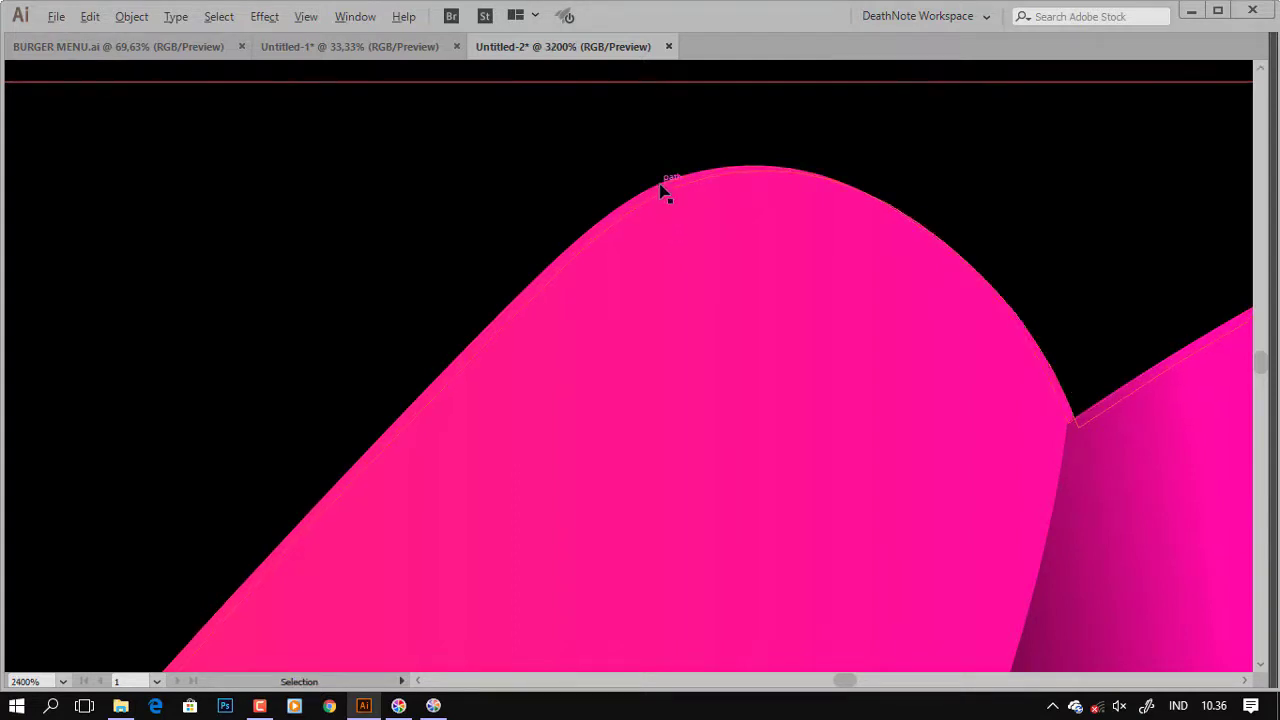
Toggle Outline view to check the overlapping m paths.
key(ctrl+y)
scroll(659, 192, up, 1)
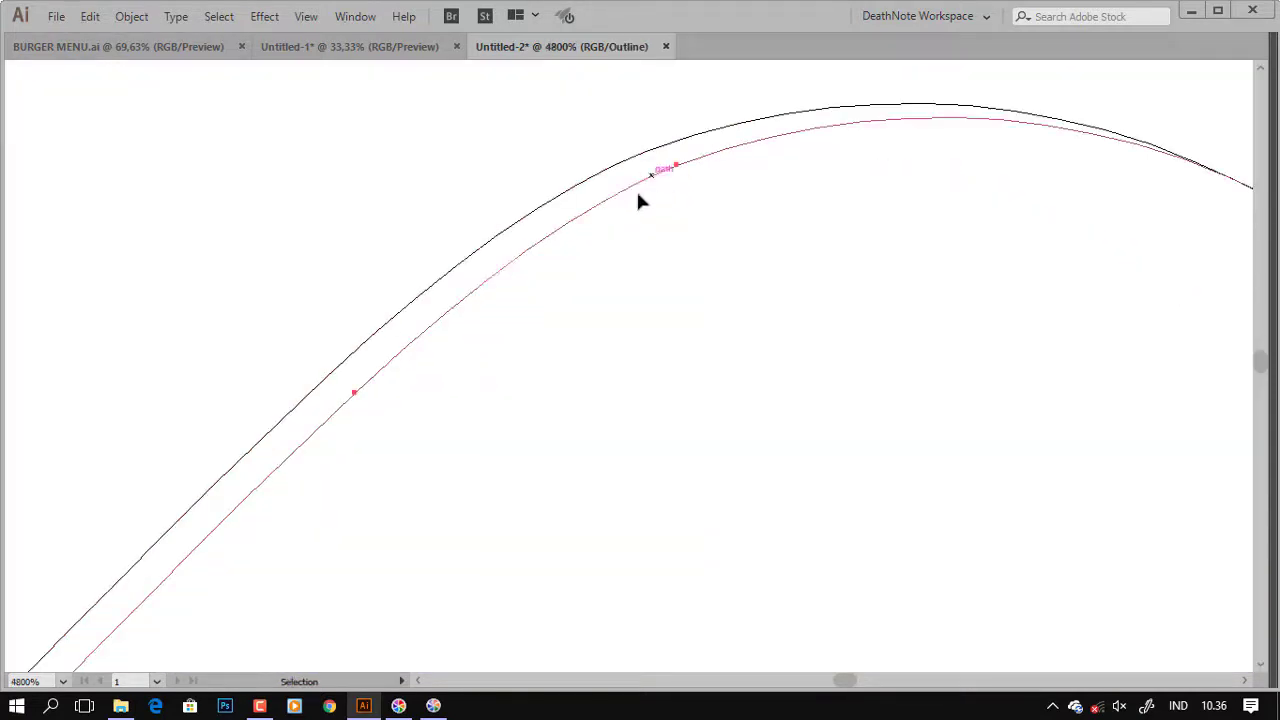
click(662, 176)
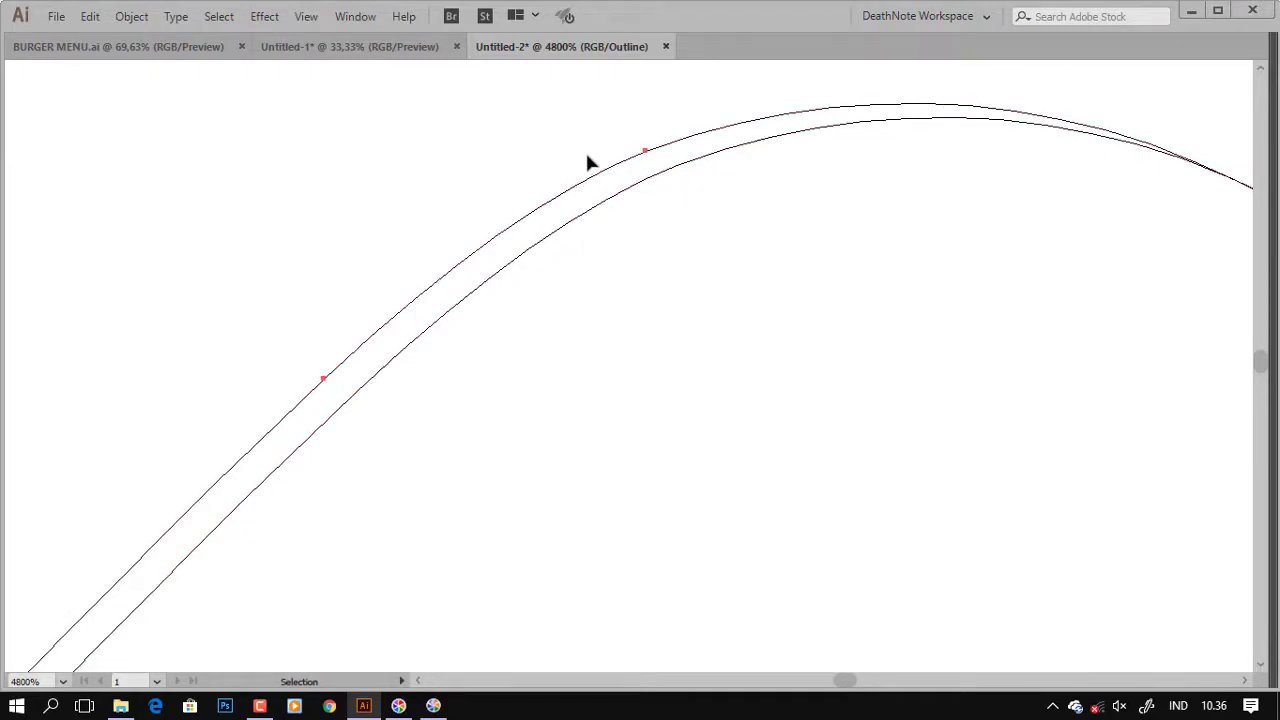
key(a)
key(ctrl+y)
key(v)
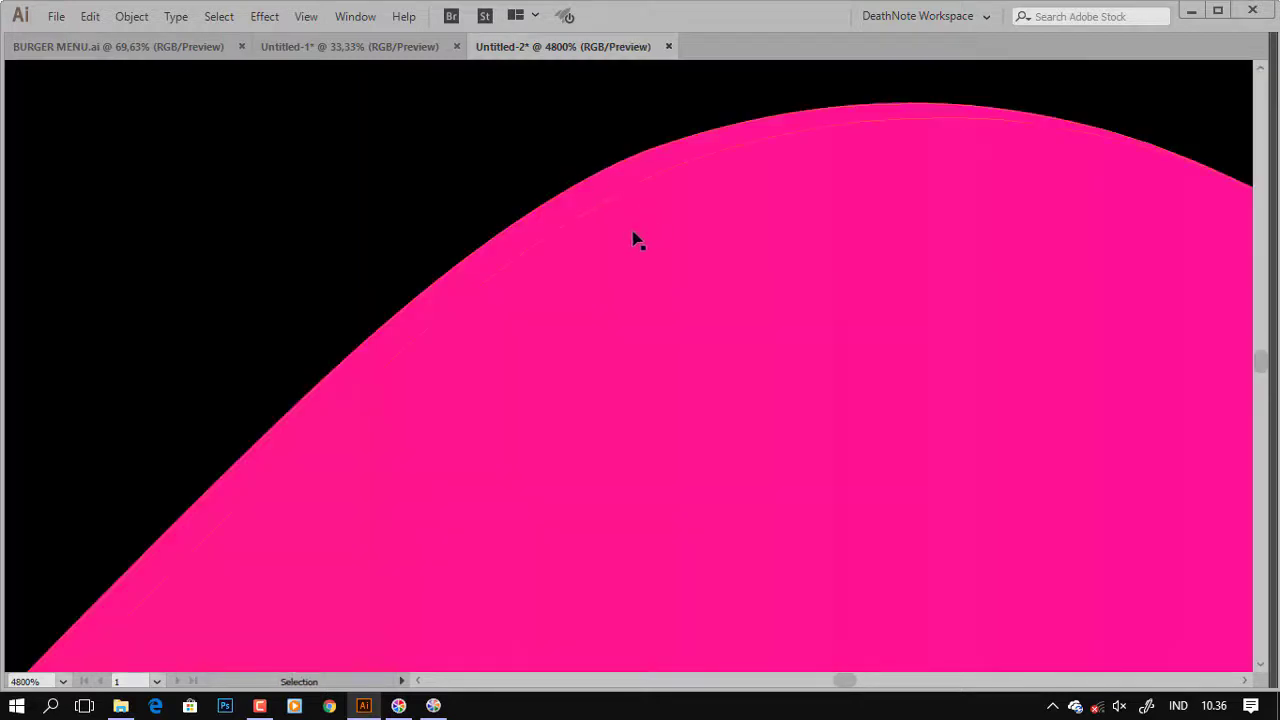
key(shift)
key(ctrl+y)
key(v)
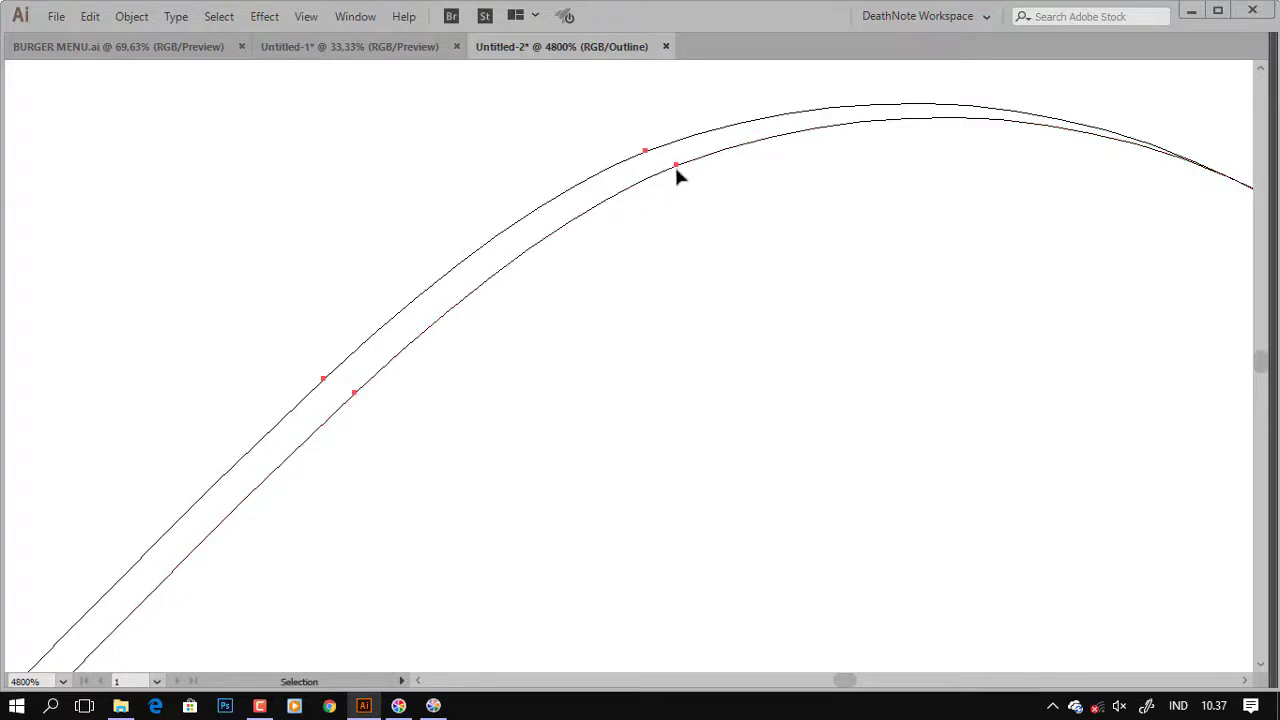
Undo an accidental move of the m's outer curve and return to Preview.
click(634, 157)
drag(620, 177, 665, 219)
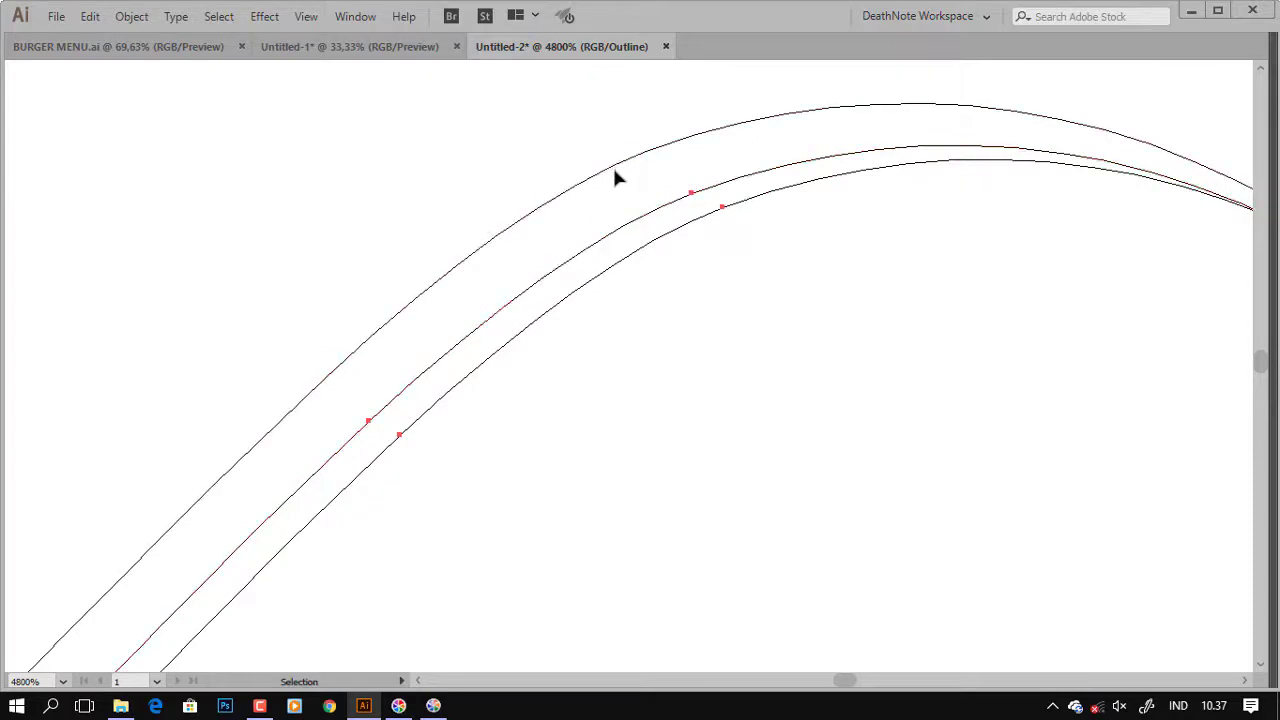
key(a)
key(ctrl+z)
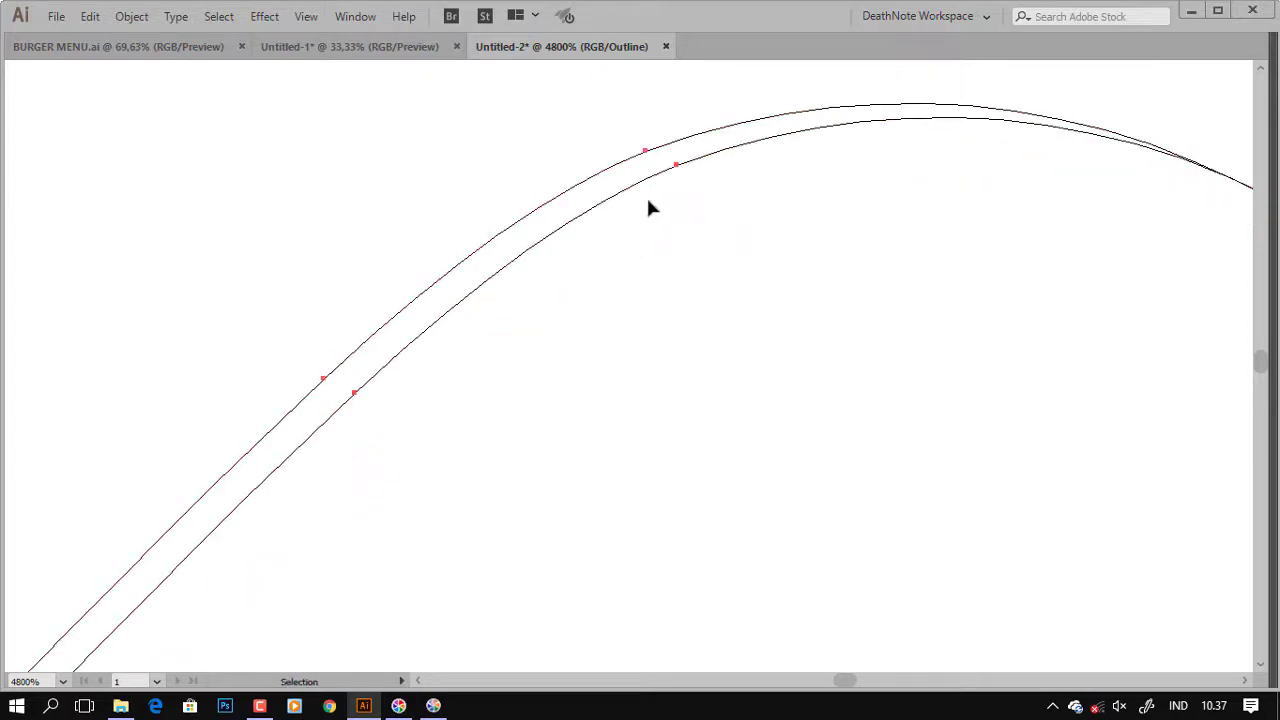
key(ctrl+y)
Subtract the offset copy from the m with Minus Front and fill the leftover sliver white.
key(ctrl+minus)
key(ctrl+minus)
key(ctrl+minus)
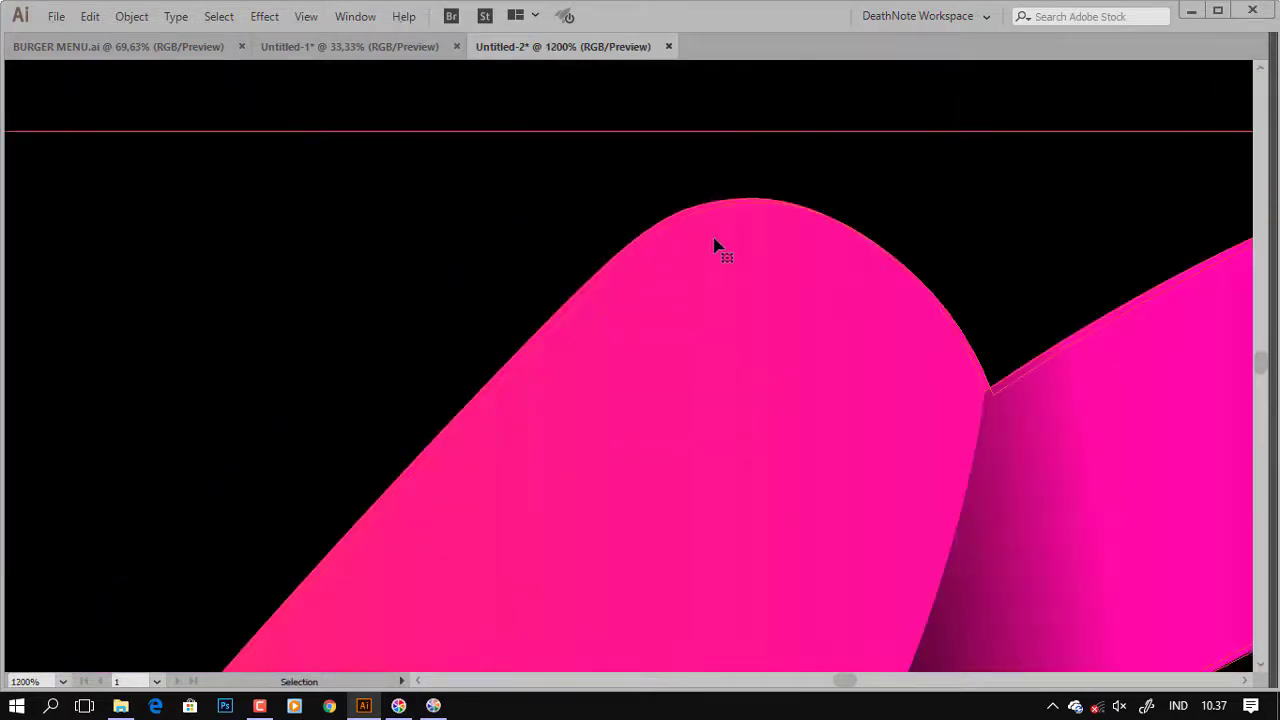
key(Tab)
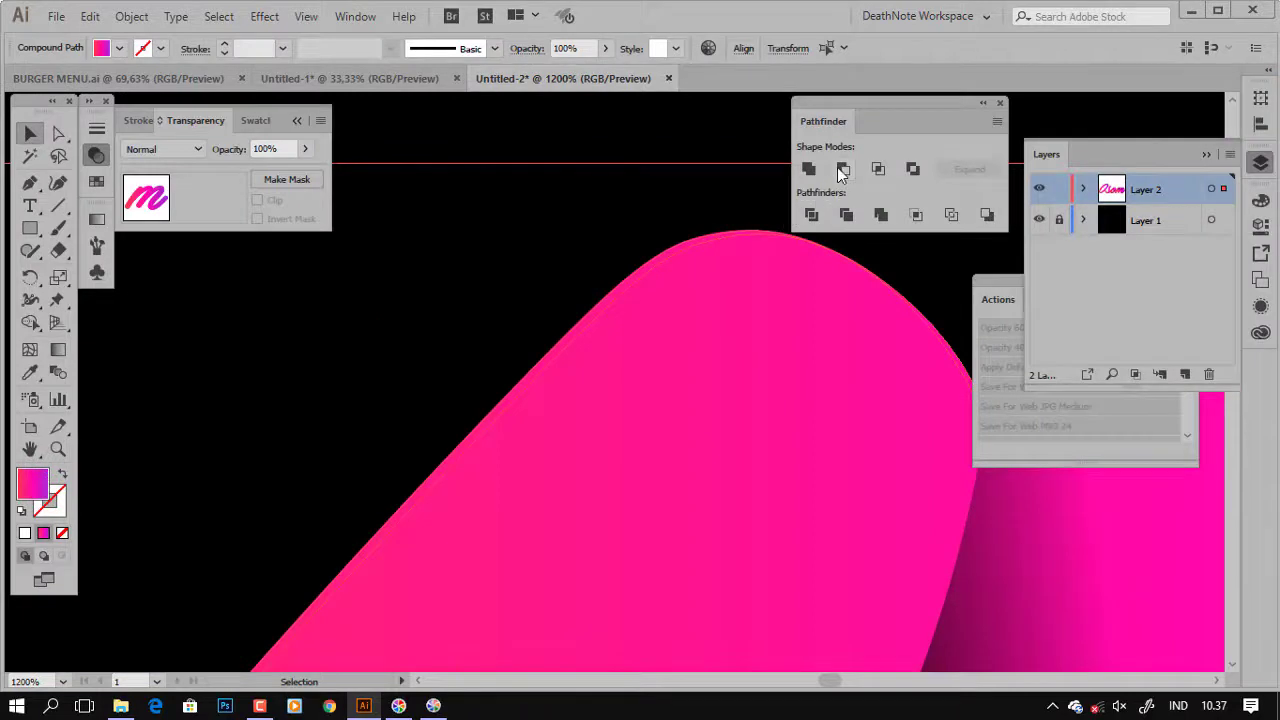
click(842, 172)
scroll(629, 352, down, 3)
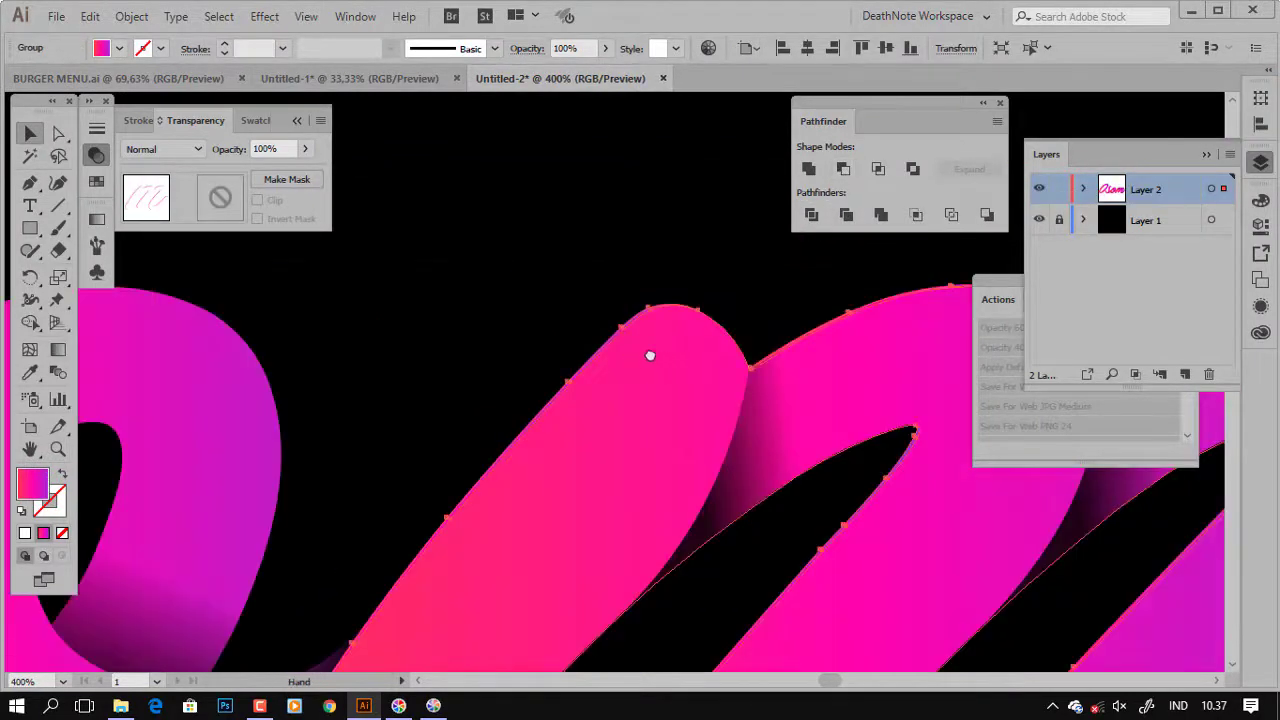
scroll(640, 350, right, 2)
scroll(622, 355, down, 1)
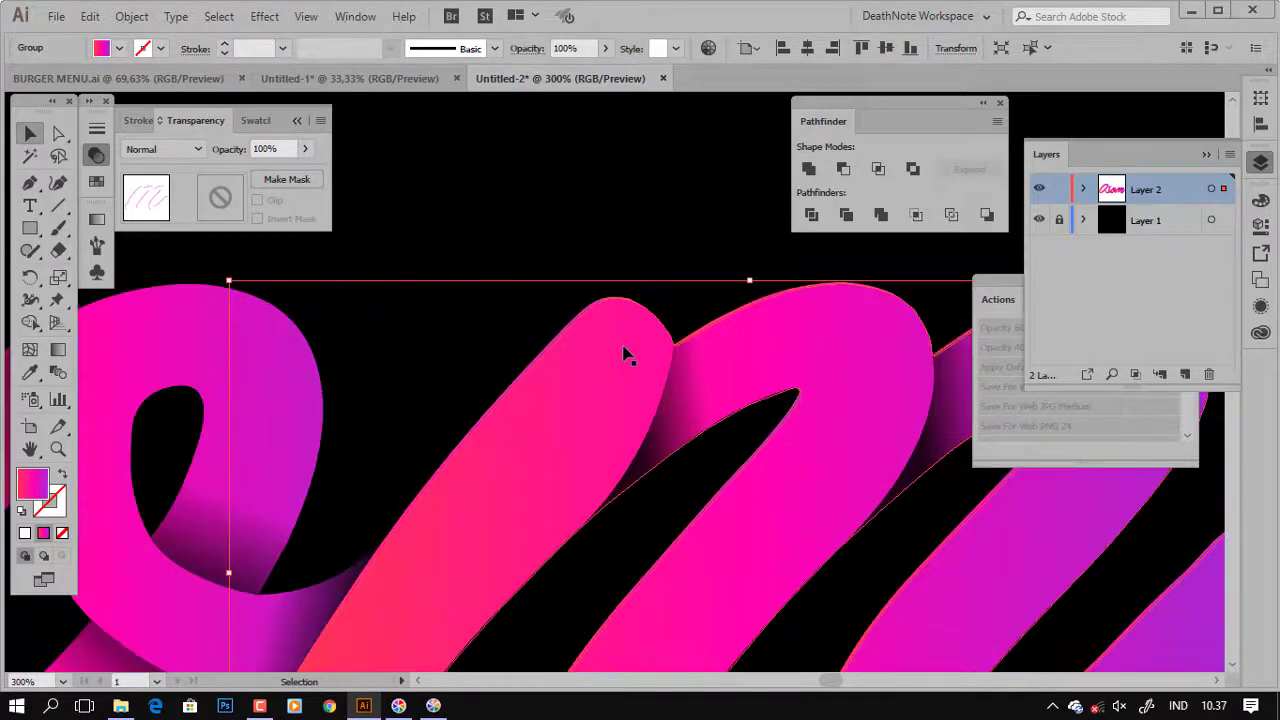
scroll(640, 420, down, 1)
scroll(640, 327, up, 3)
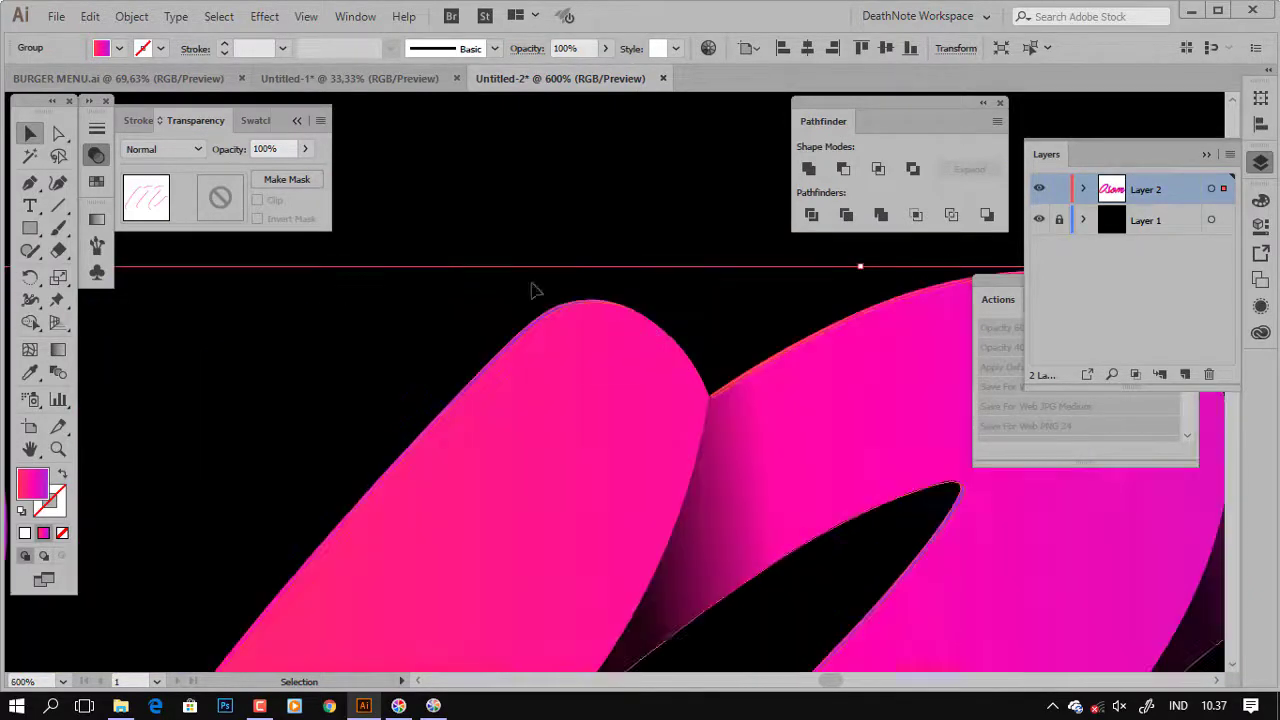
click(119, 48)
click(38, 80)
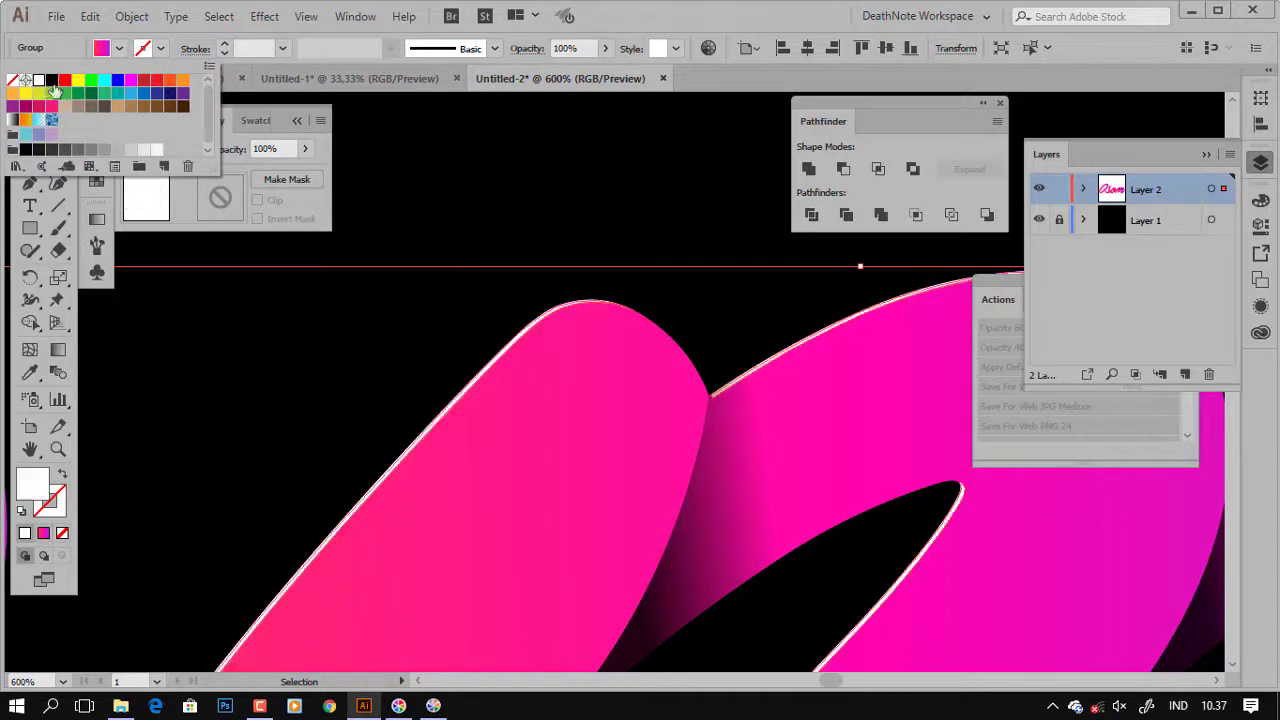
click(609, 216)
click(620, 283)
Make a slightly offset copy of the o shape in Outline view.
scroll(540, 373, down, 3)
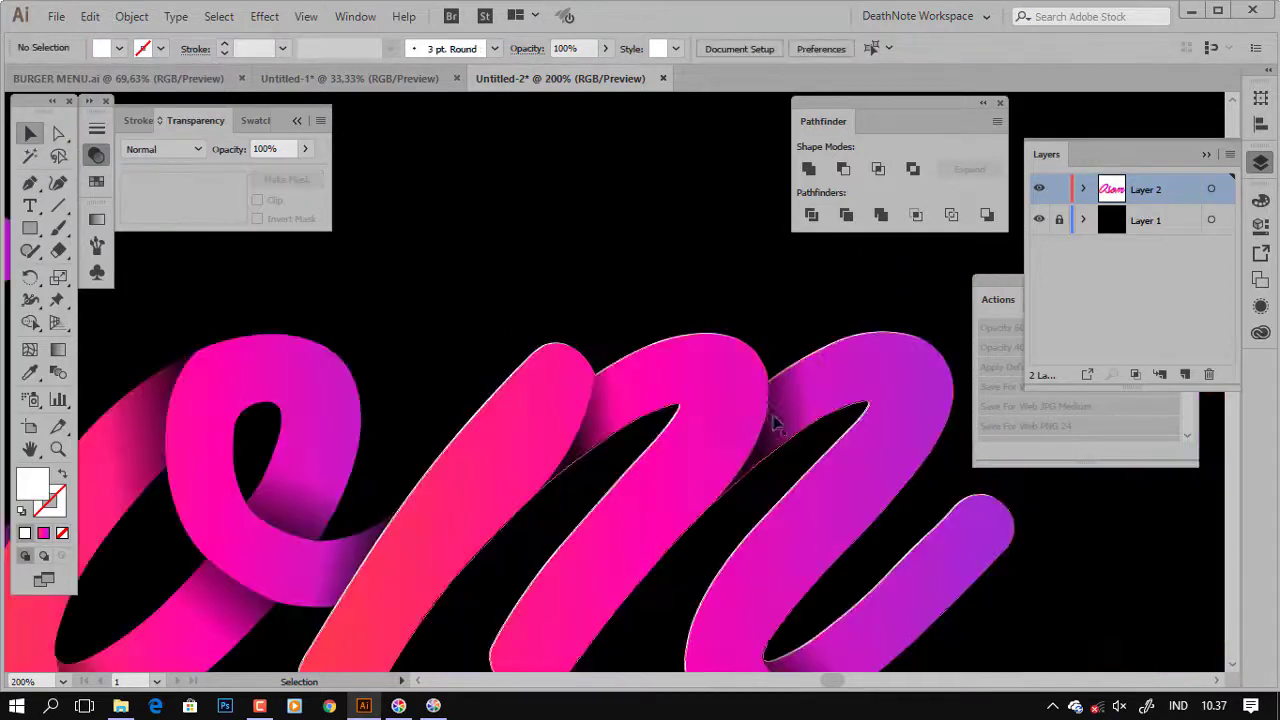
scroll(512, 432, up, 1)
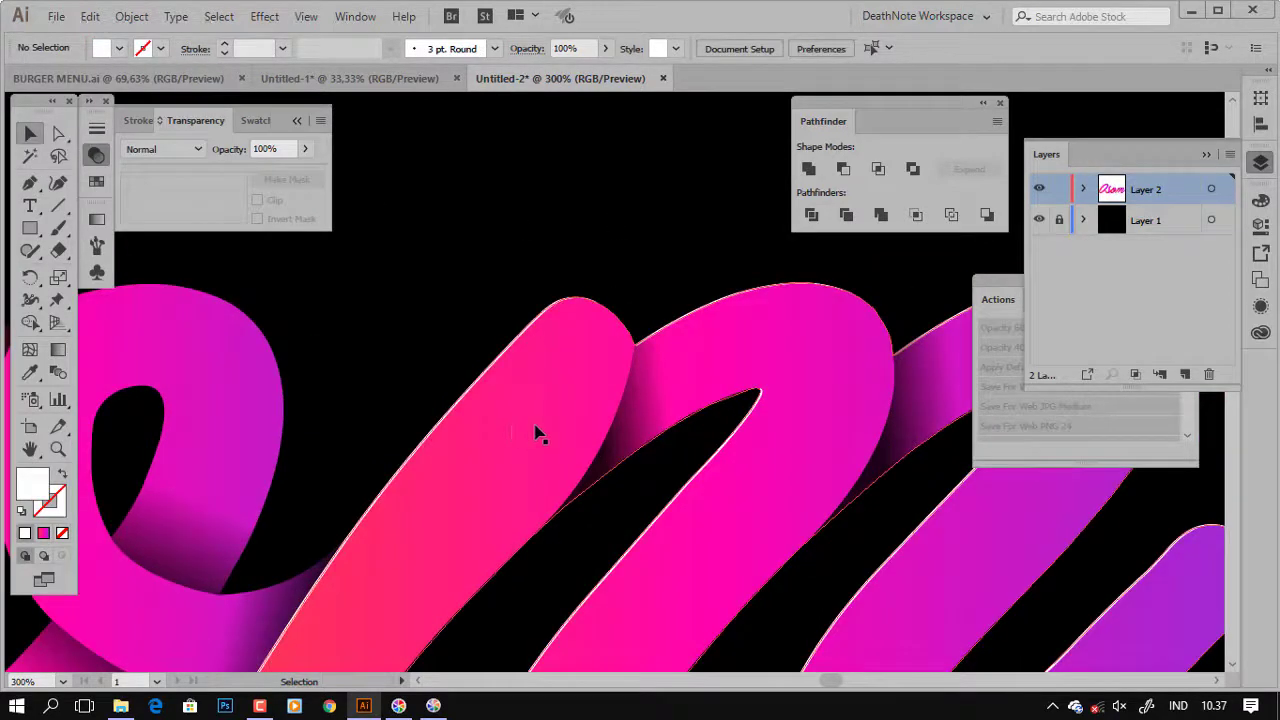
scroll(460, 405, up, 1)
click(266, 329)
drag(266, 329, 463, 346)
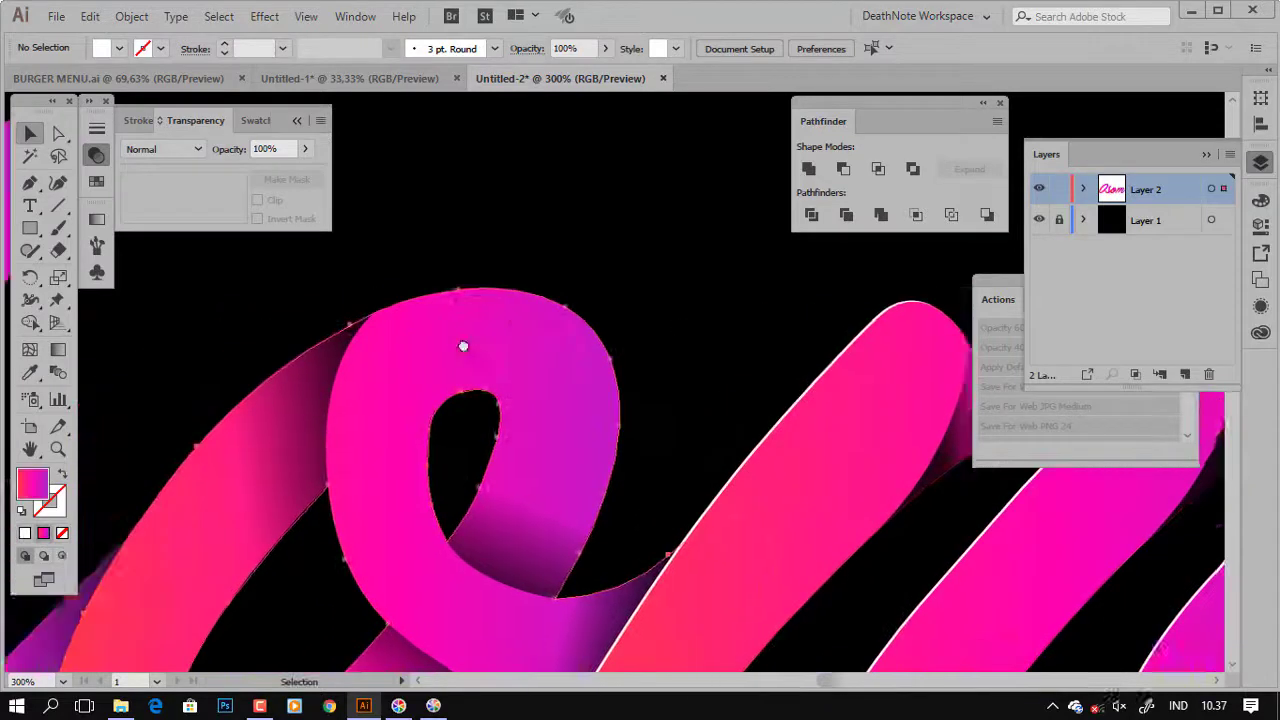
scroll(485, 323, up, 1)
scroll(507, 300, up, 1)
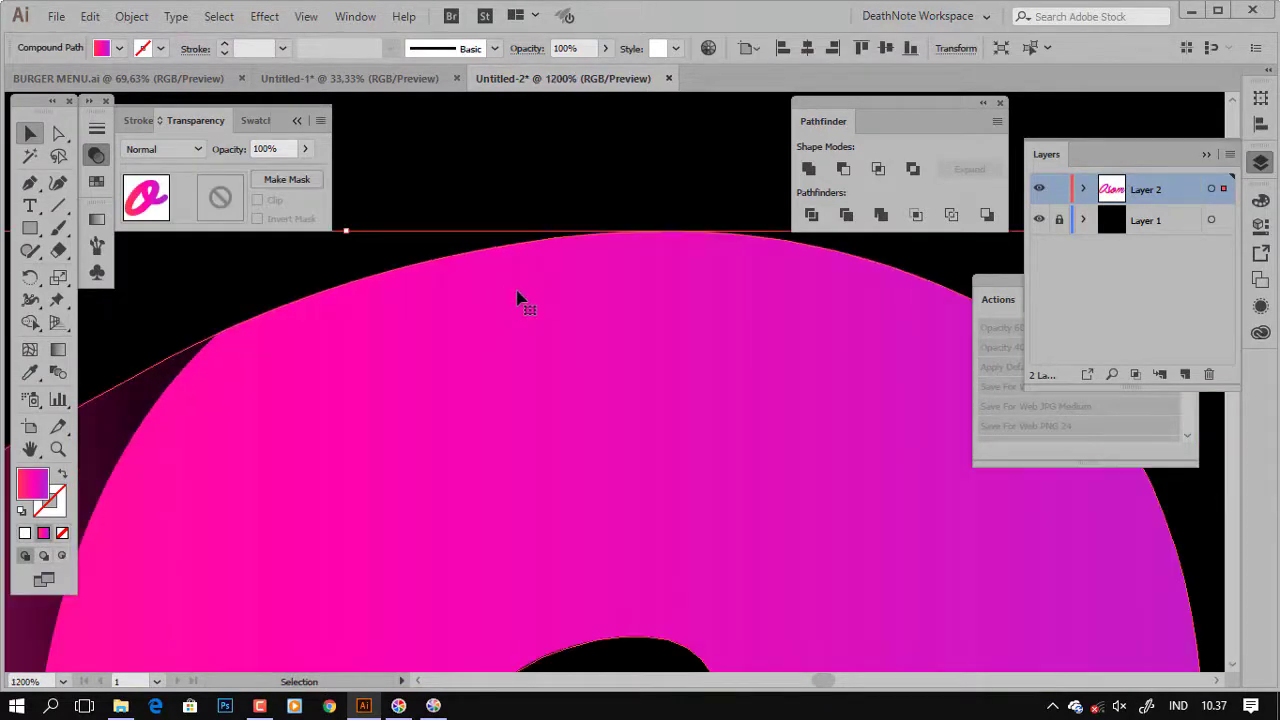
key(space)
key(space)
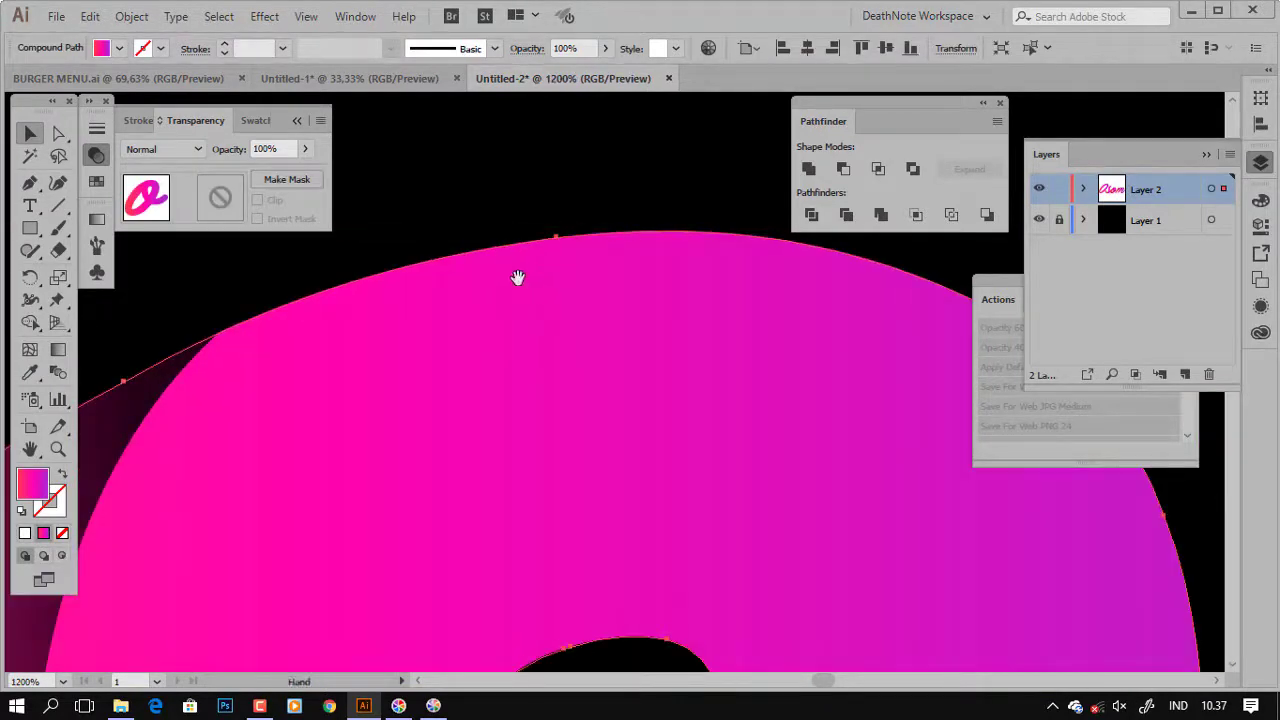
drag(517, 277, 519, 284)
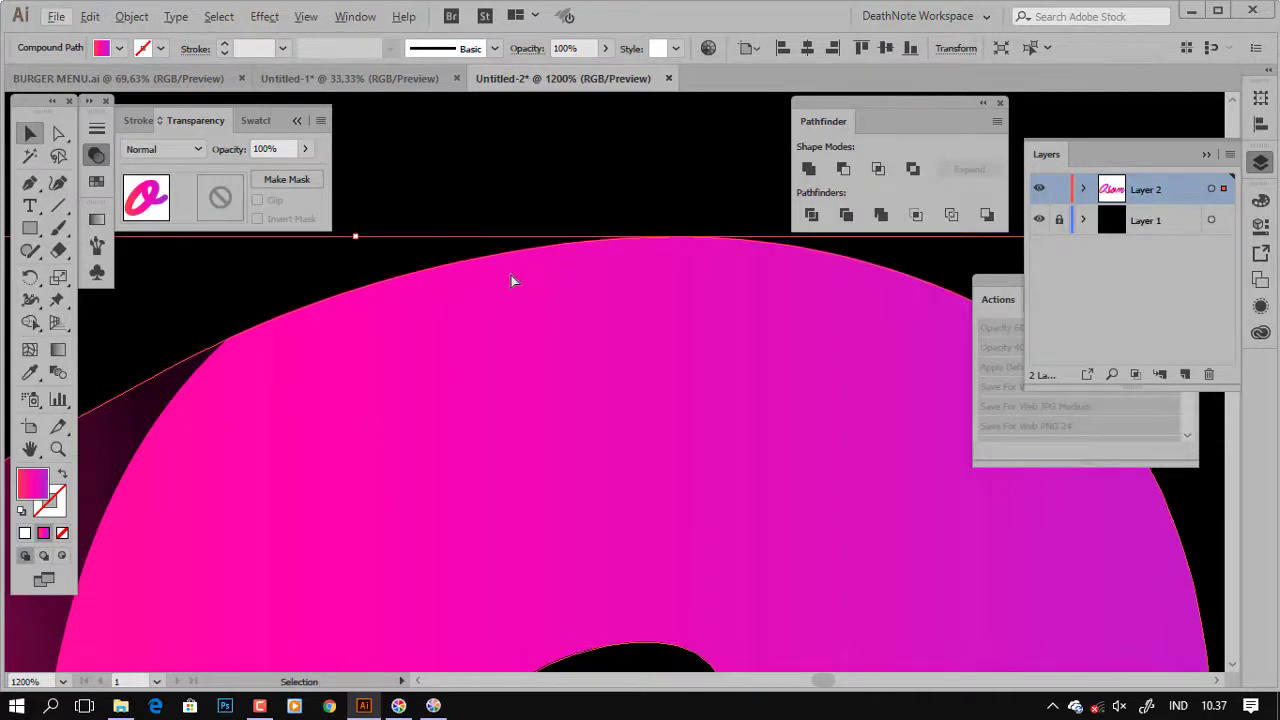
key(ctrl+y)
click(512, 228)
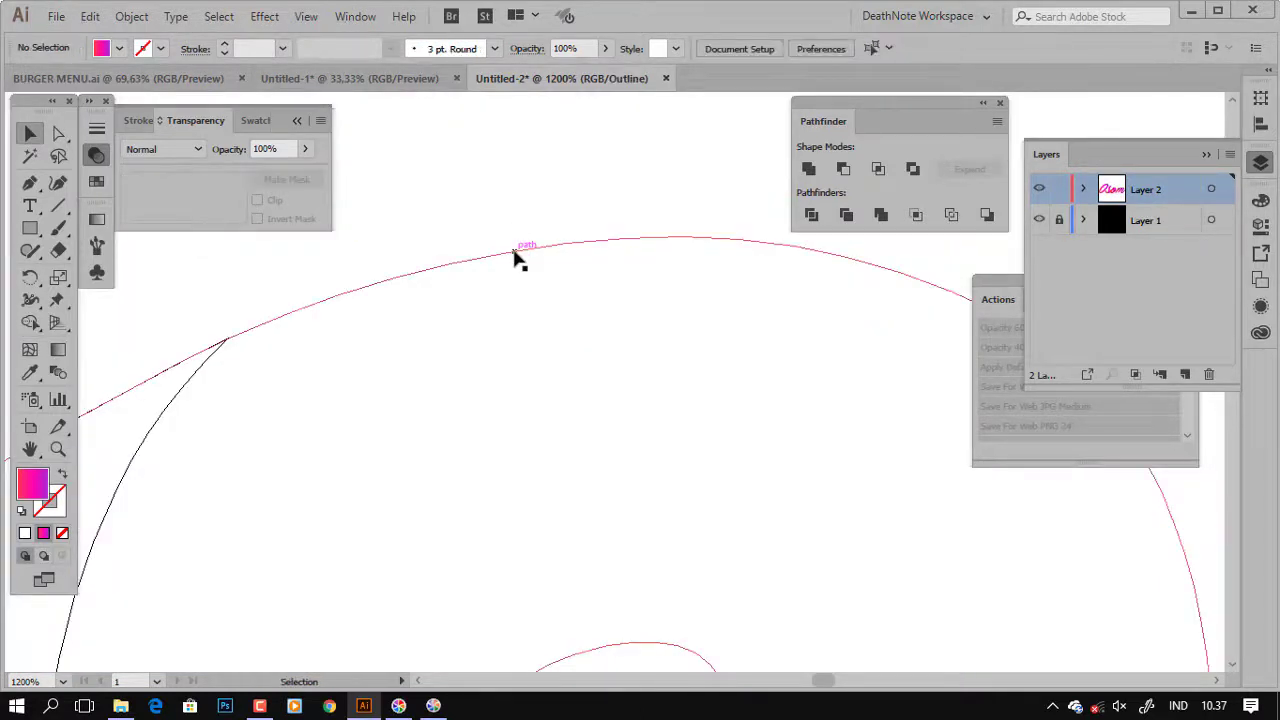
drag(514, 252, 523, 263)
click(523, 200)
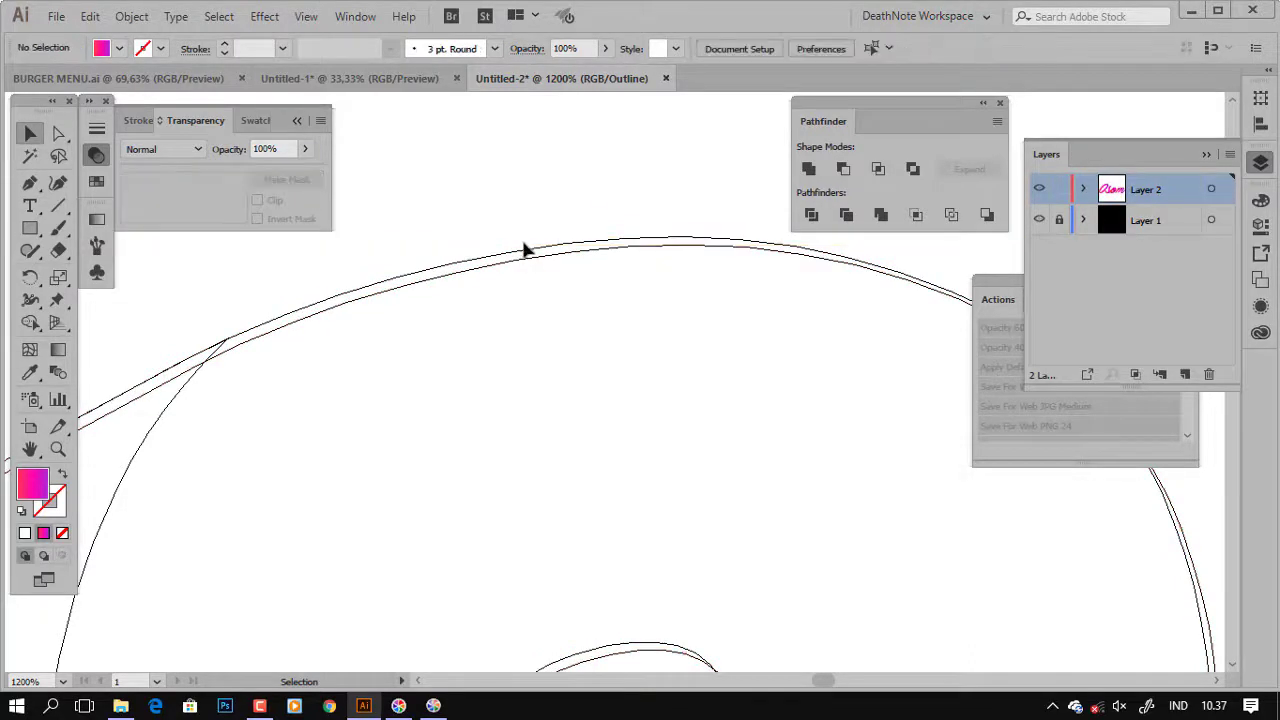
Subtract the copy from the o with Minus Front and fill the leftover sliver white.
click(496, 261)
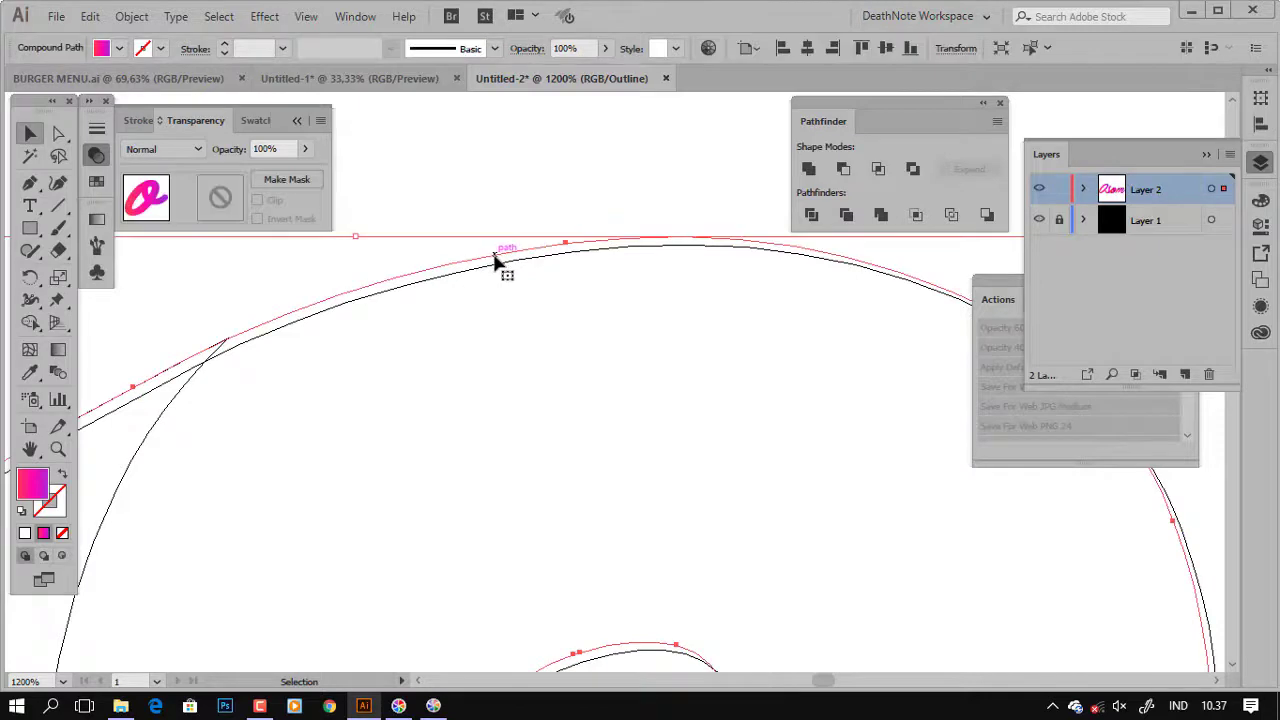
key(a)
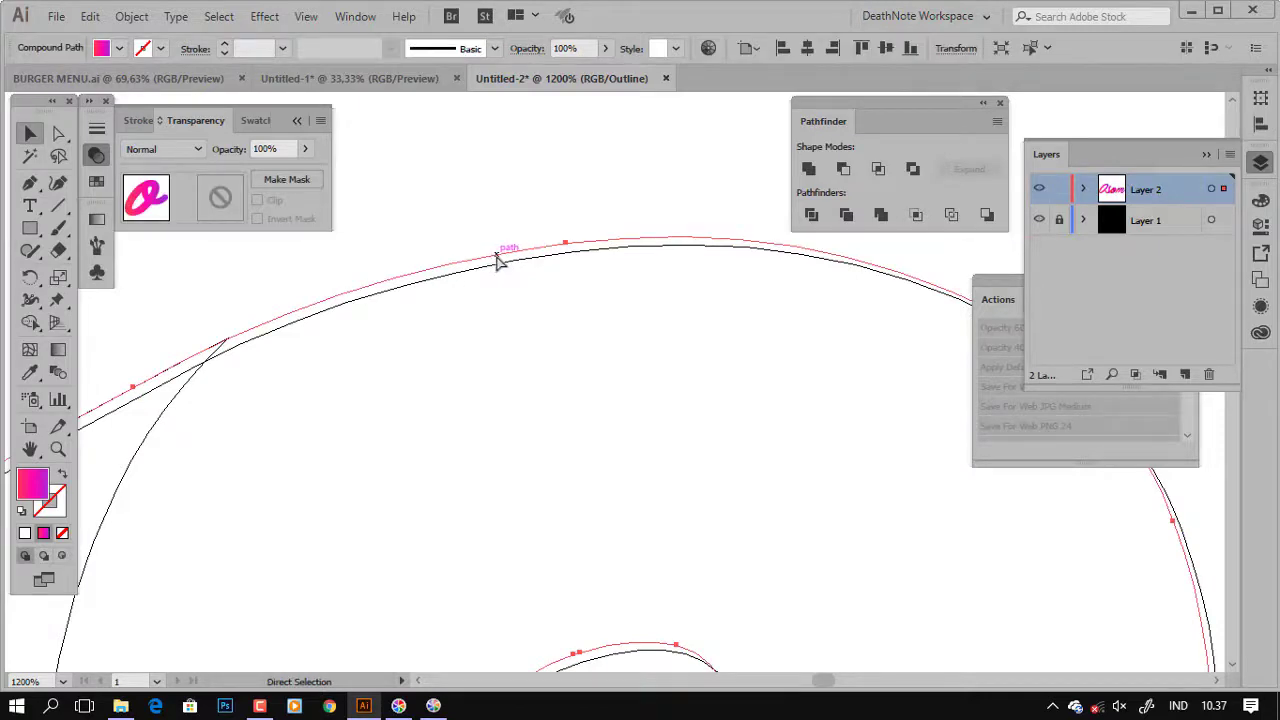
scroll(488, 268, up, 1)
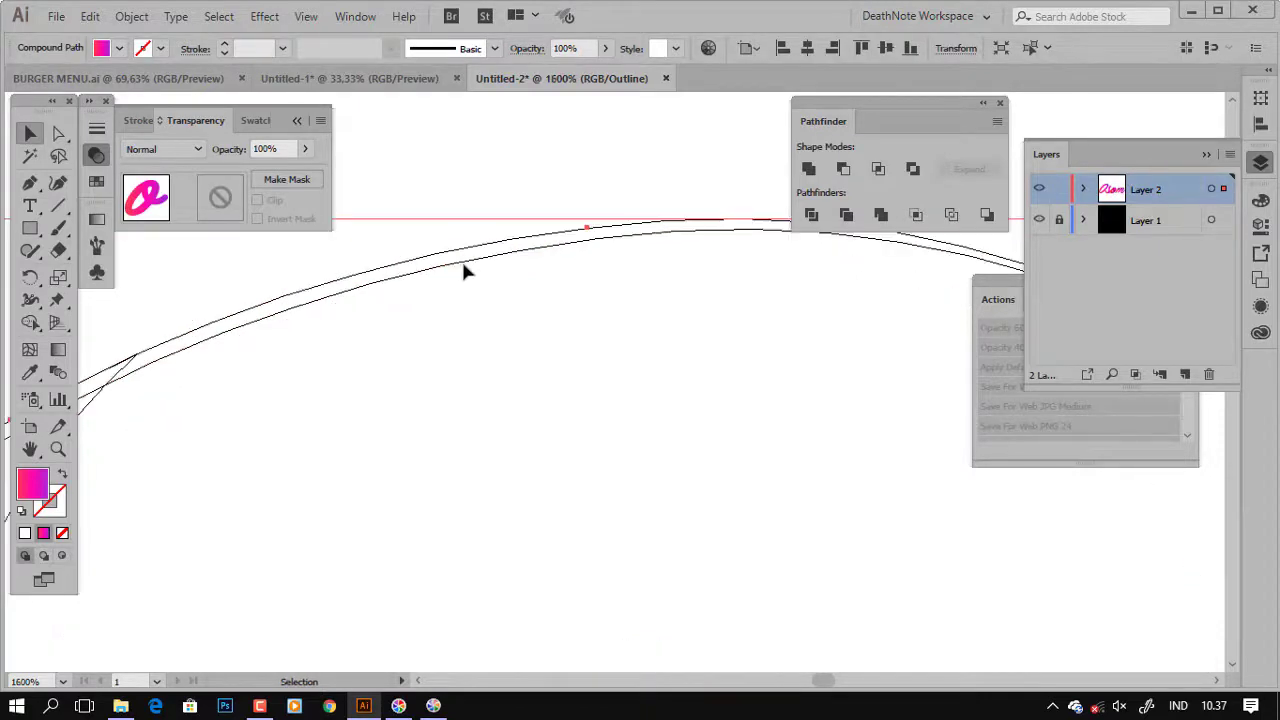
click(490, 264)
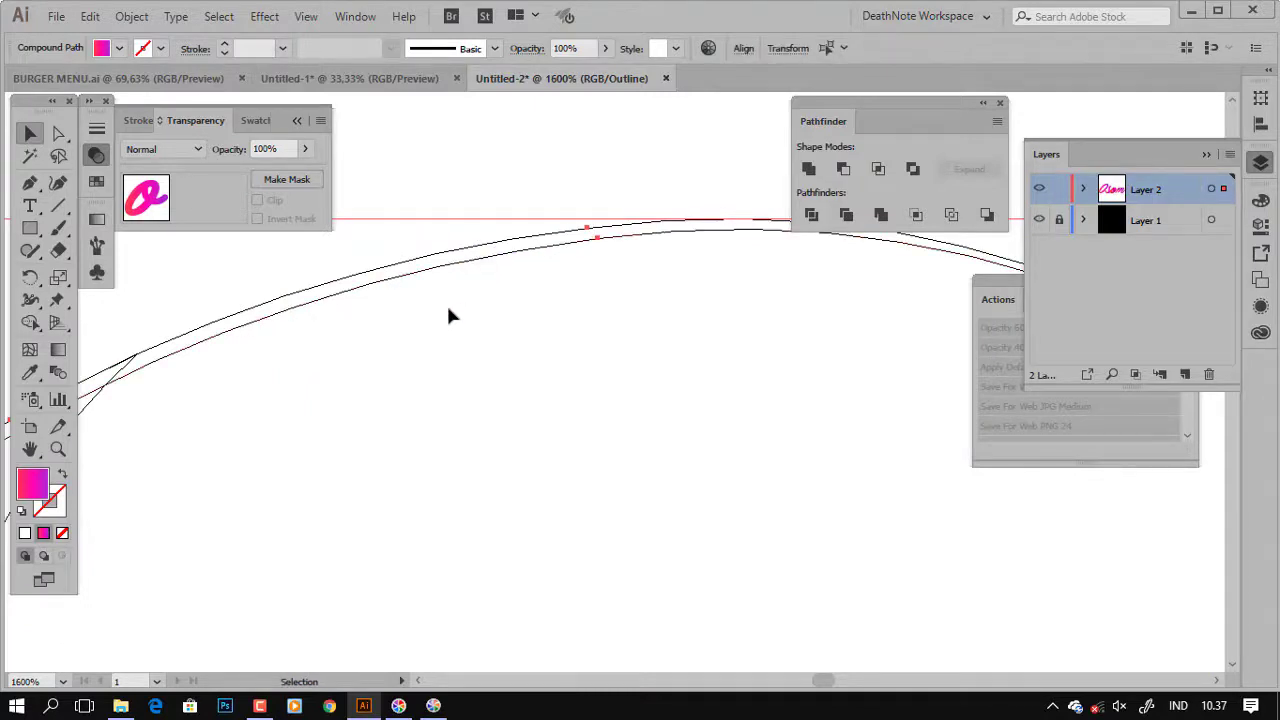
click(843, 170)
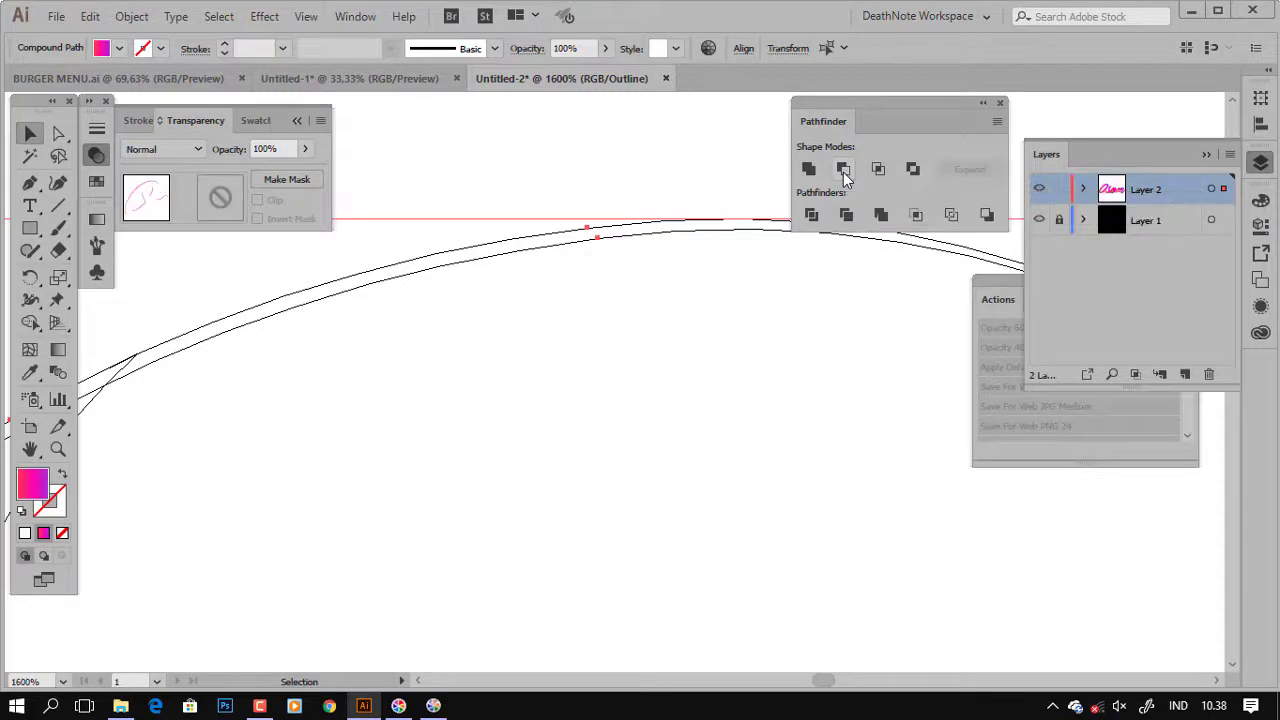
key(ctrl+y)
scroll(588, 337, down, 4)
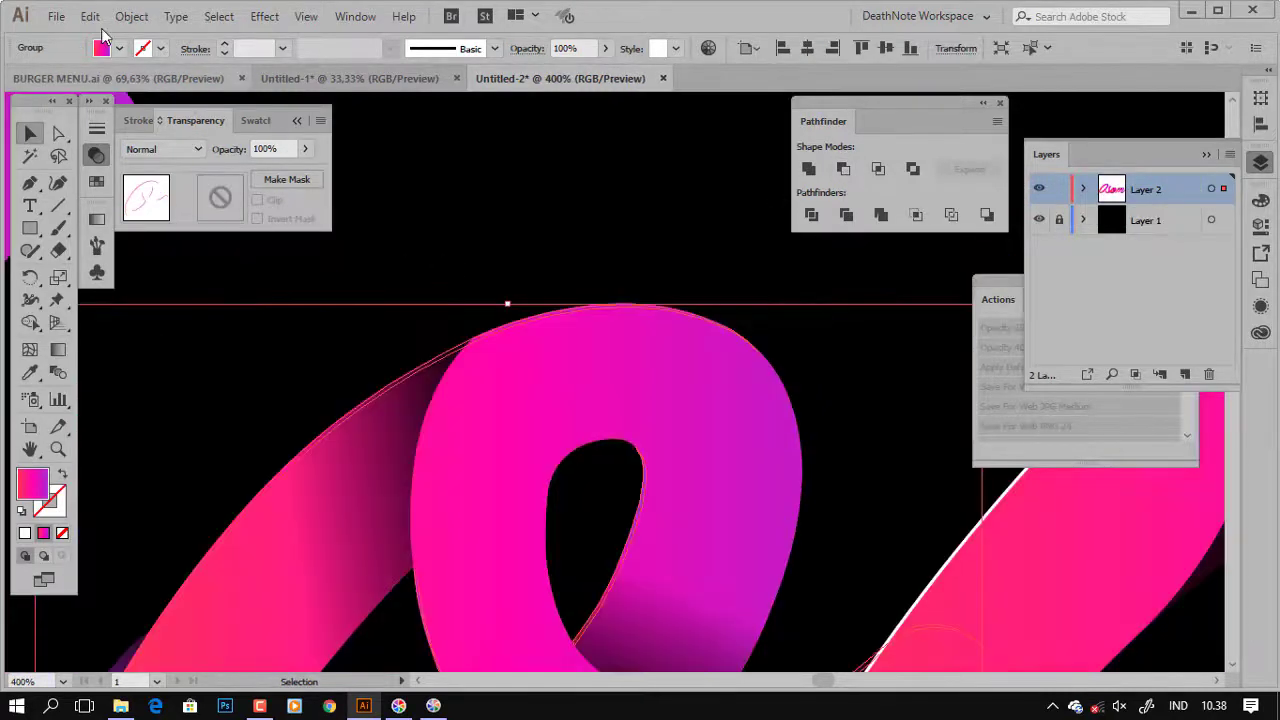
click(118, 52)
click(41, 84)
click(557, 208)
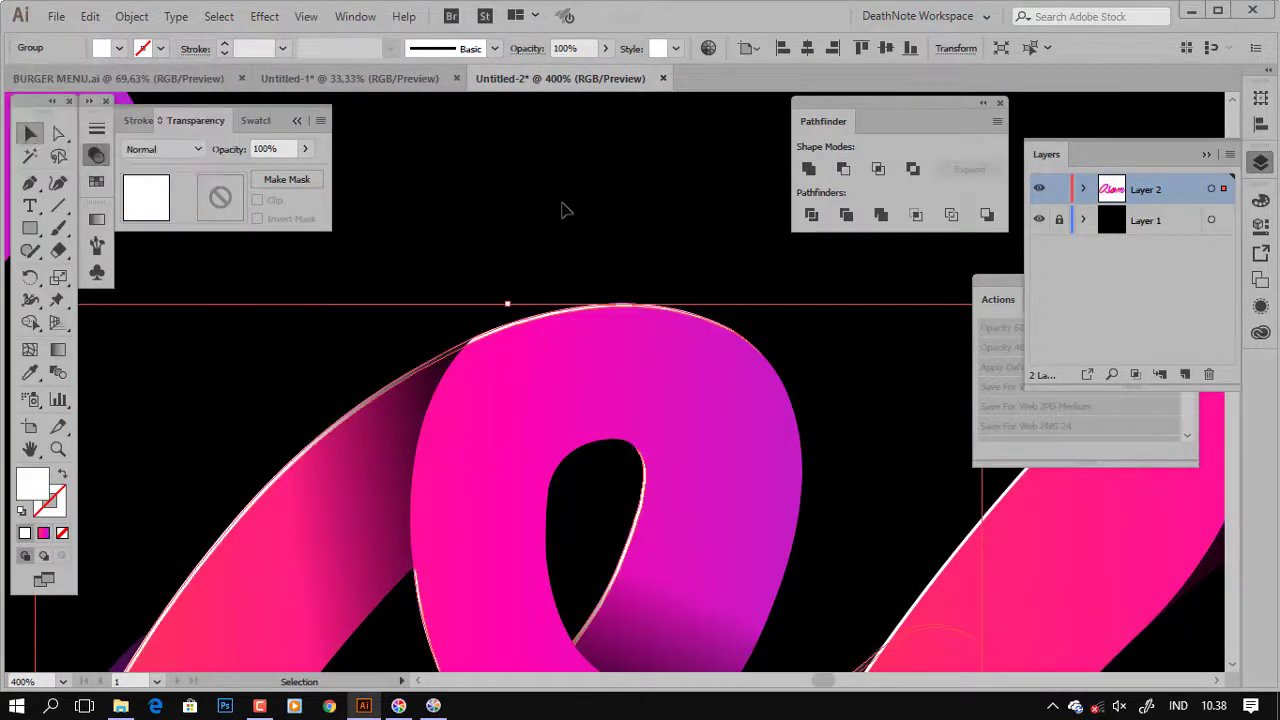
click(614, 285)
scroll(614, 285, down, 1)
scroll(650, 300, down, 1)
Cut a thin white highlight sliver along the s stroke using an offset copy subtracted from it.
scroll(480, 400, down, 2)
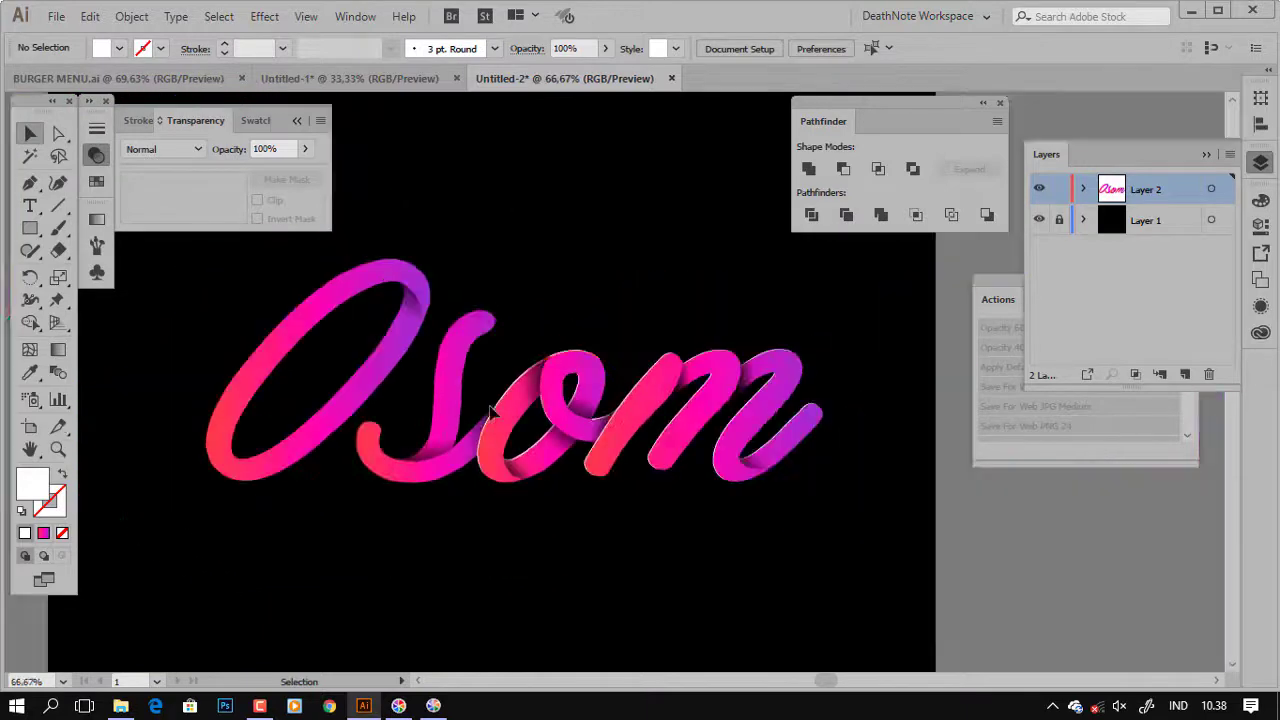
scroll(452, 375, up, 2)
scroll(434, 323, up, 3)
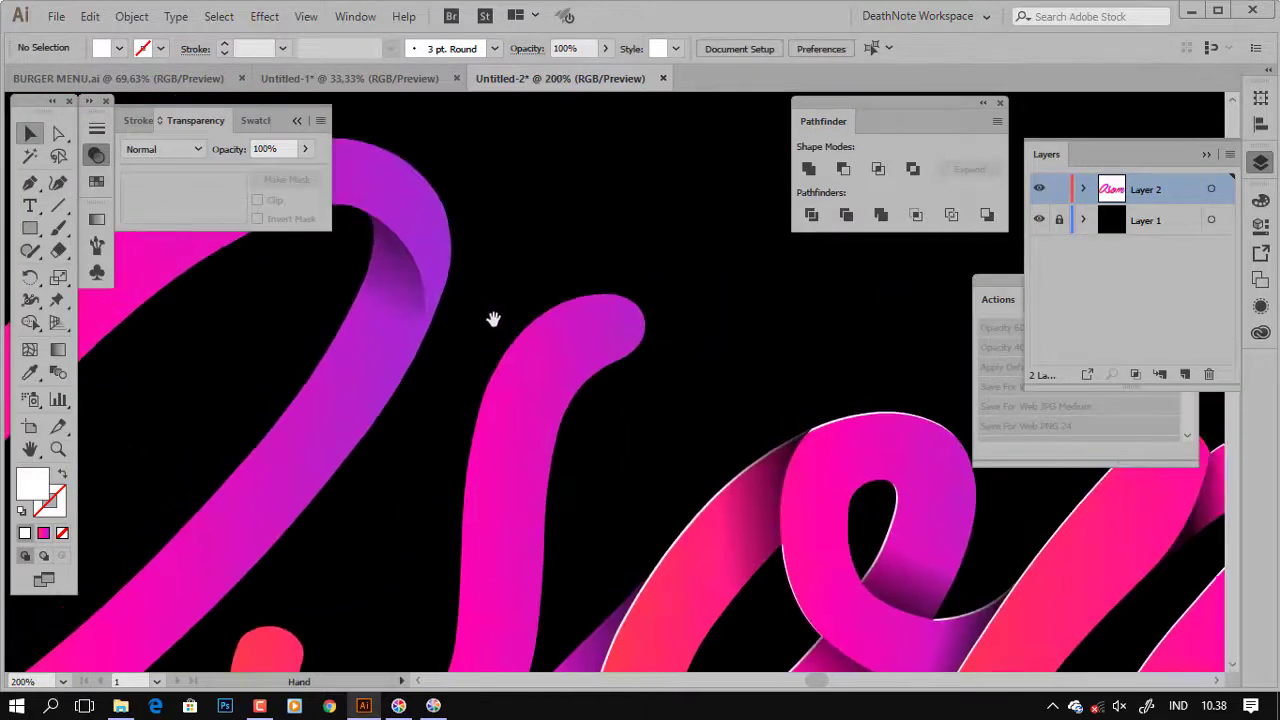
click(565, 330)
scroll(568, 310, up, 1)
scroll(577, 297, up, 1)
drag(577, 297, 586, 300)
scroll(575, 277, up, 3)
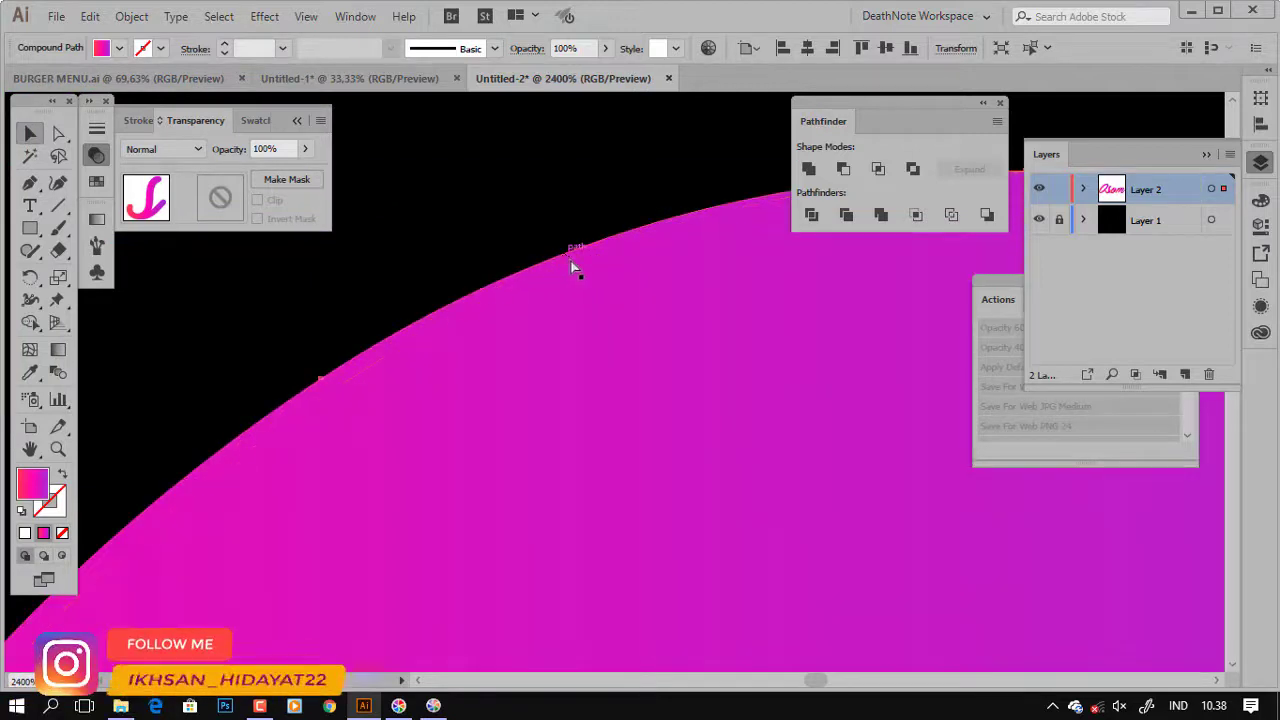
shift+click(603, 300)
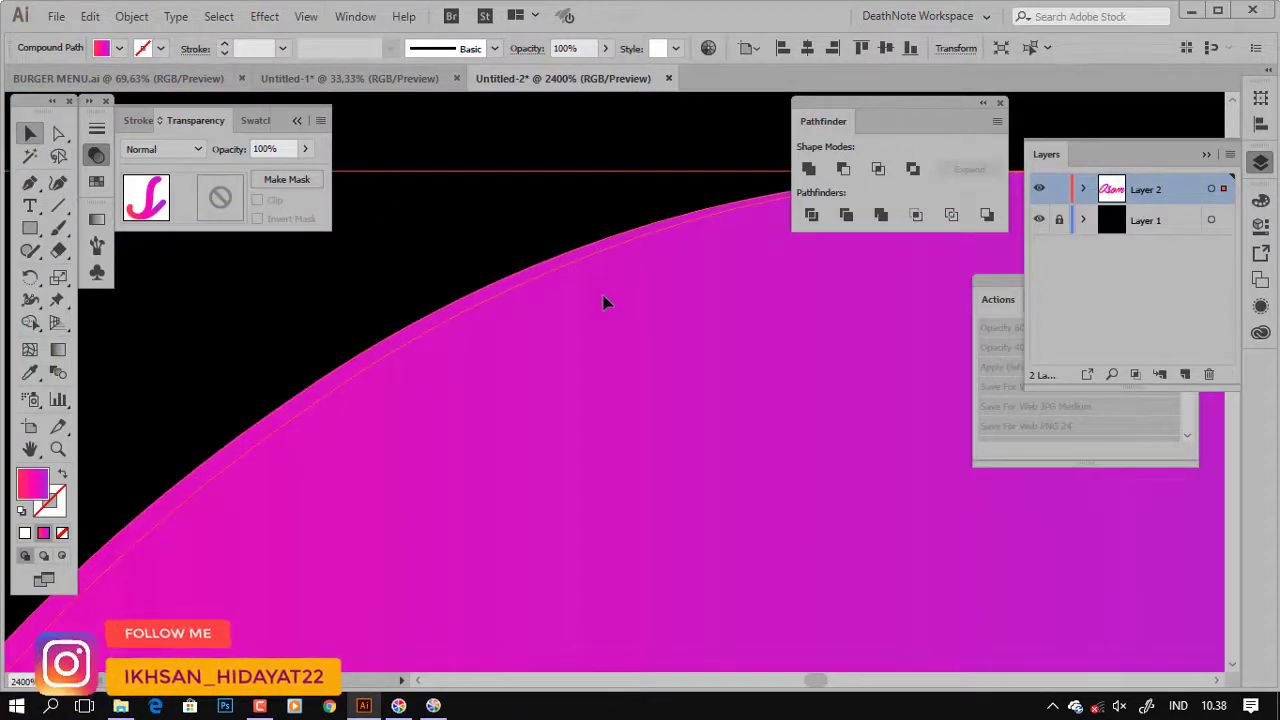
key(ctrl+g)
click(119, 48)
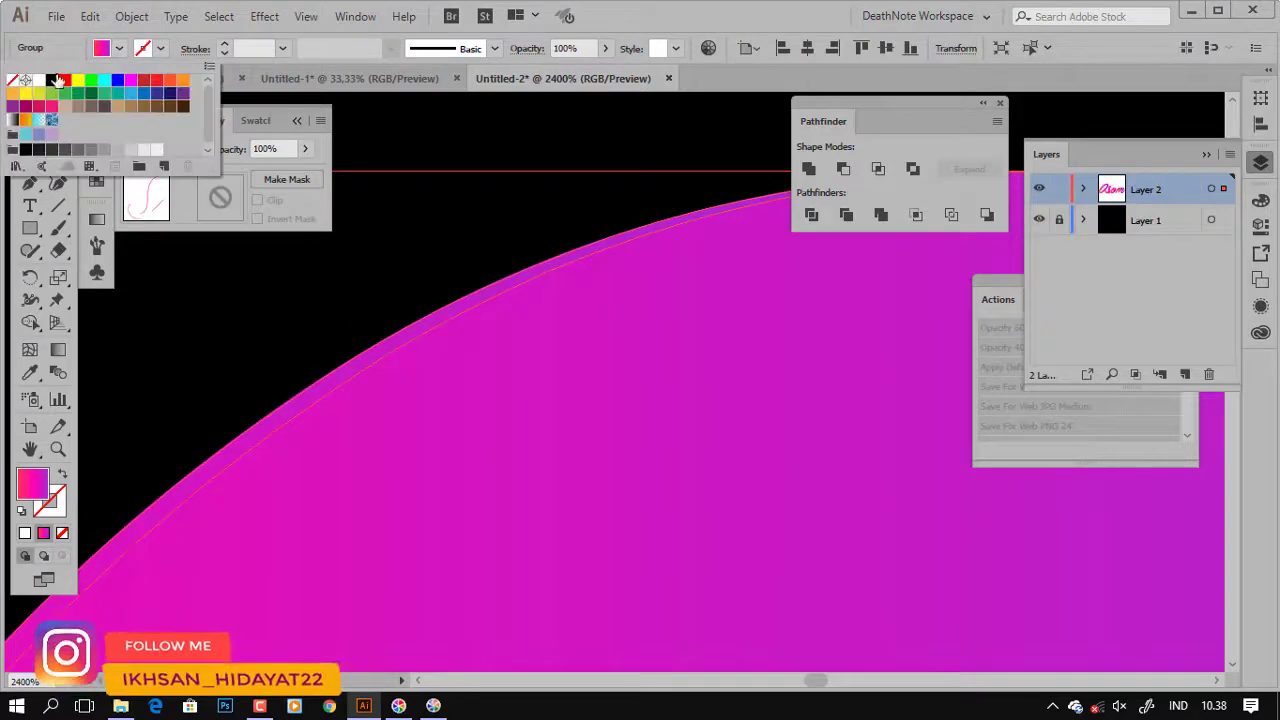
click(127, 120)
click(457, 318)
Add a matching white highlight sliver along the top of the capital O's arch.
alt+scroll(514, 263, down, 7)
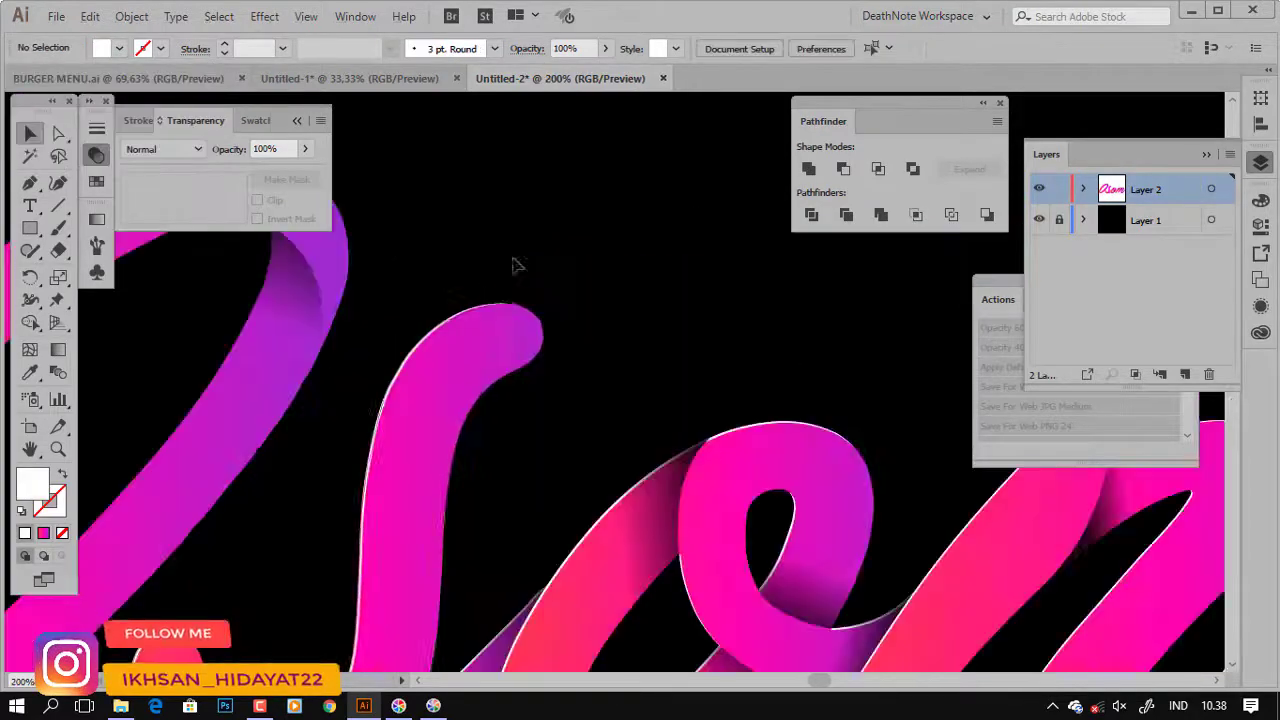
drag(427, 318, 531, 286)
scroll(514, 243, up, 2)
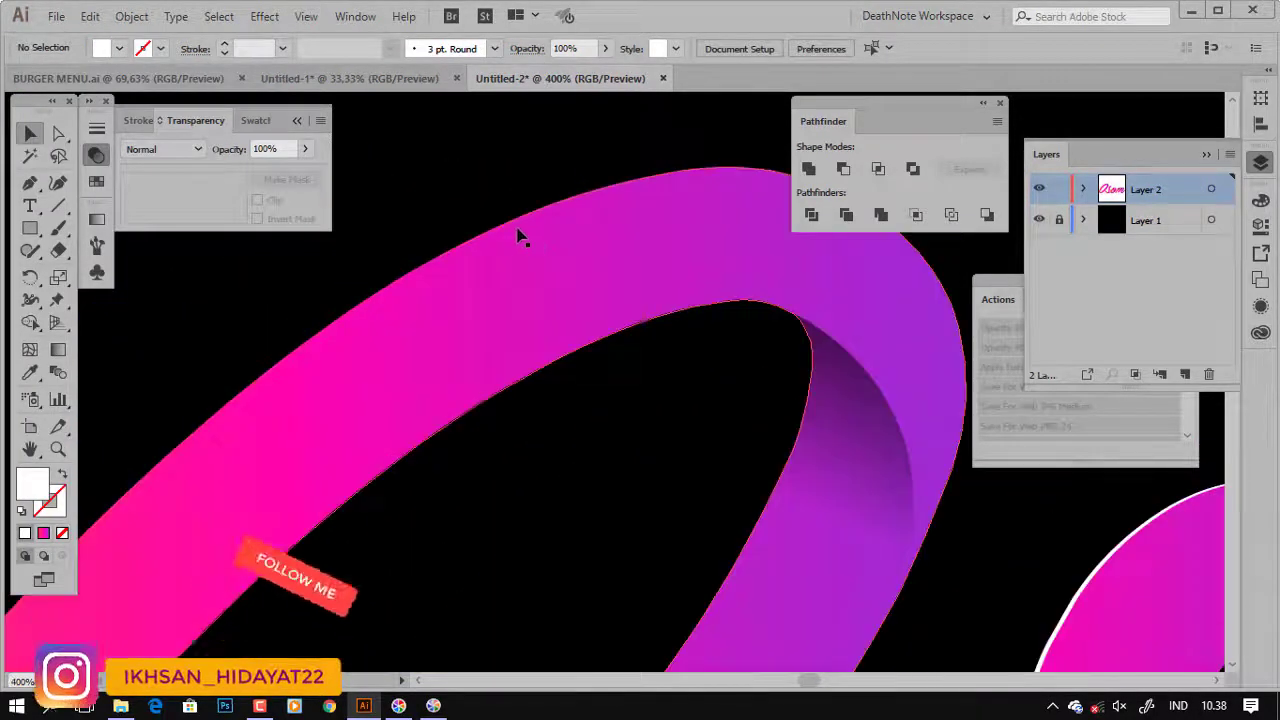
click(549, 236)
scroll(549, 236, up, 3)
drag(552, 235, 540, 205)
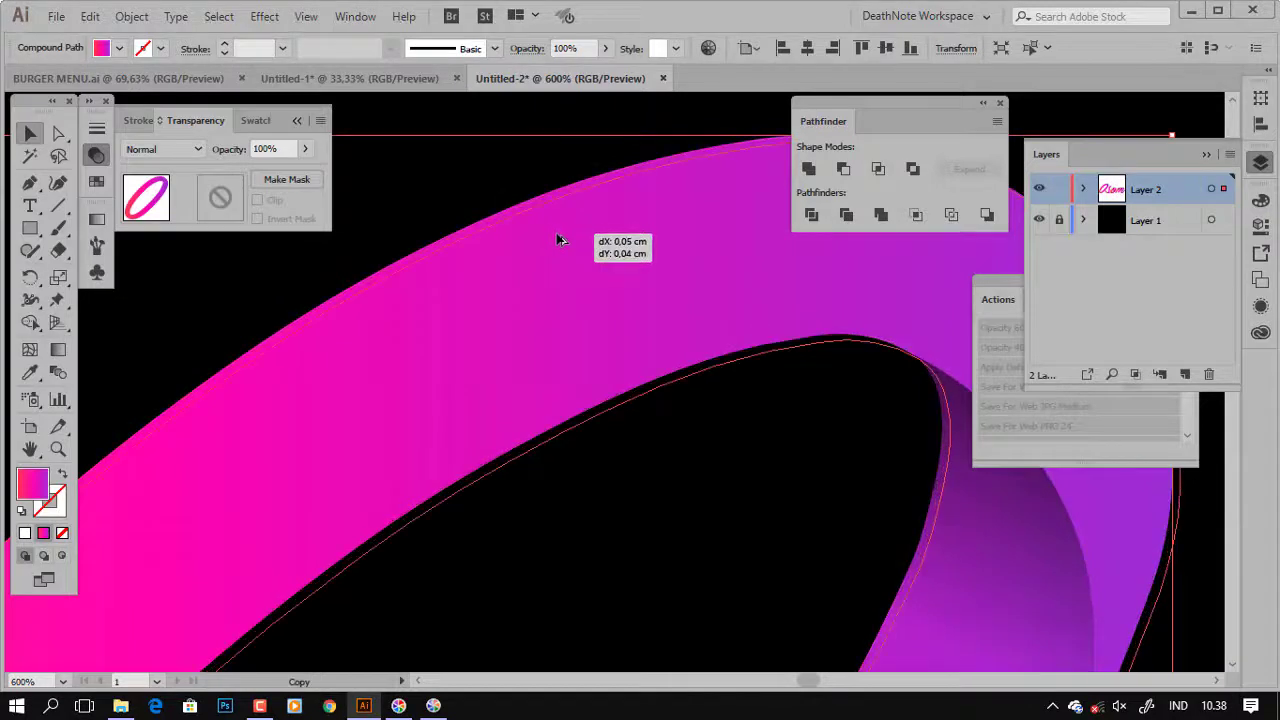
key(ctrl+z)
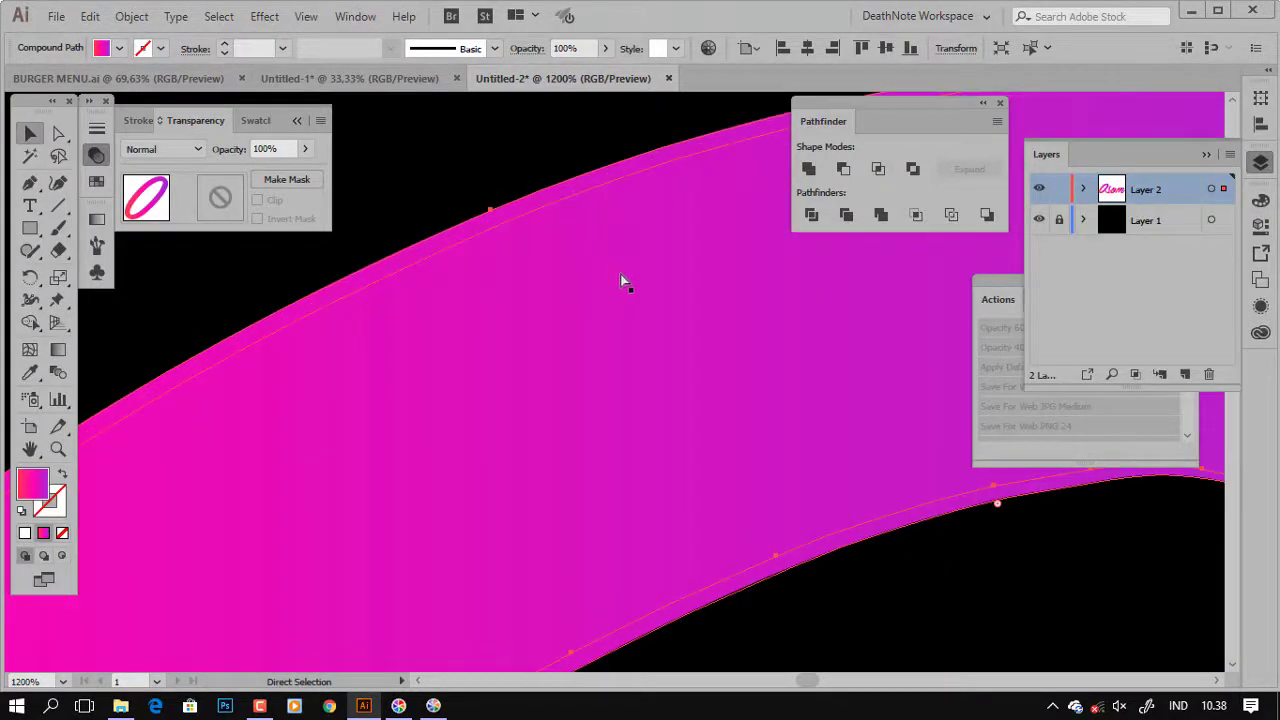
shift+click(620, 280)
click(844, 170)
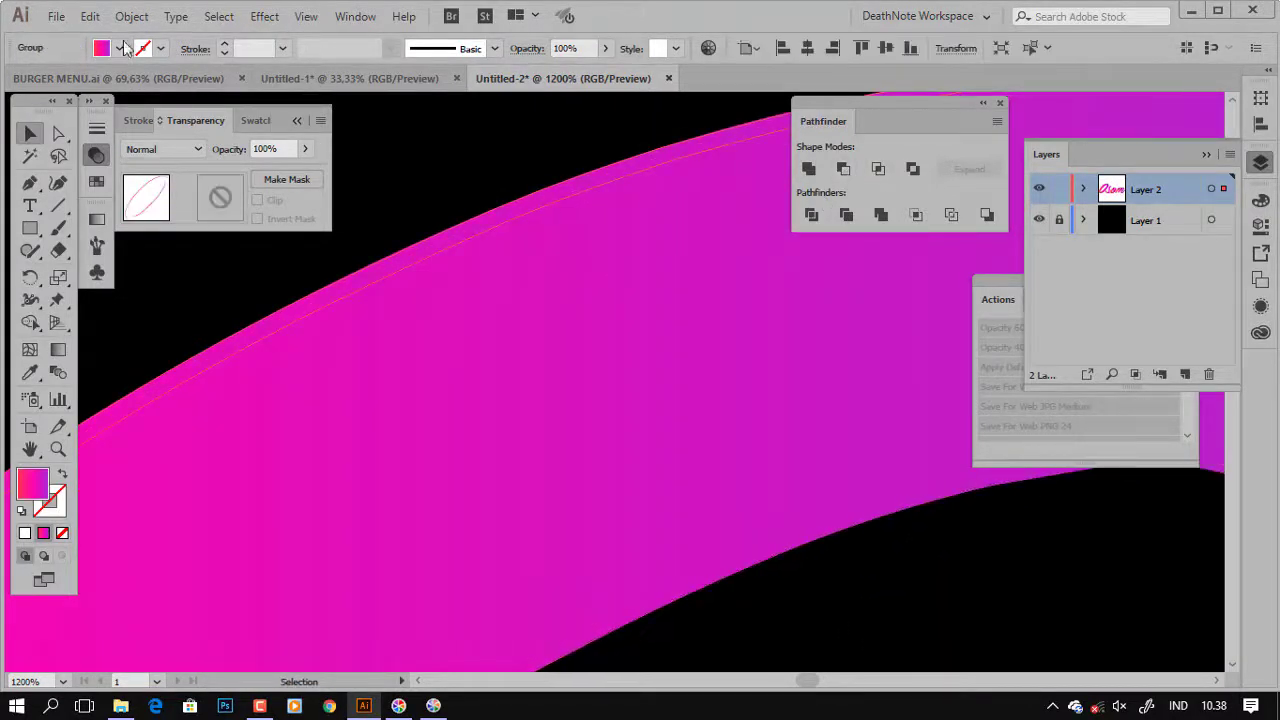
click(118, 48)
click(38, 80)
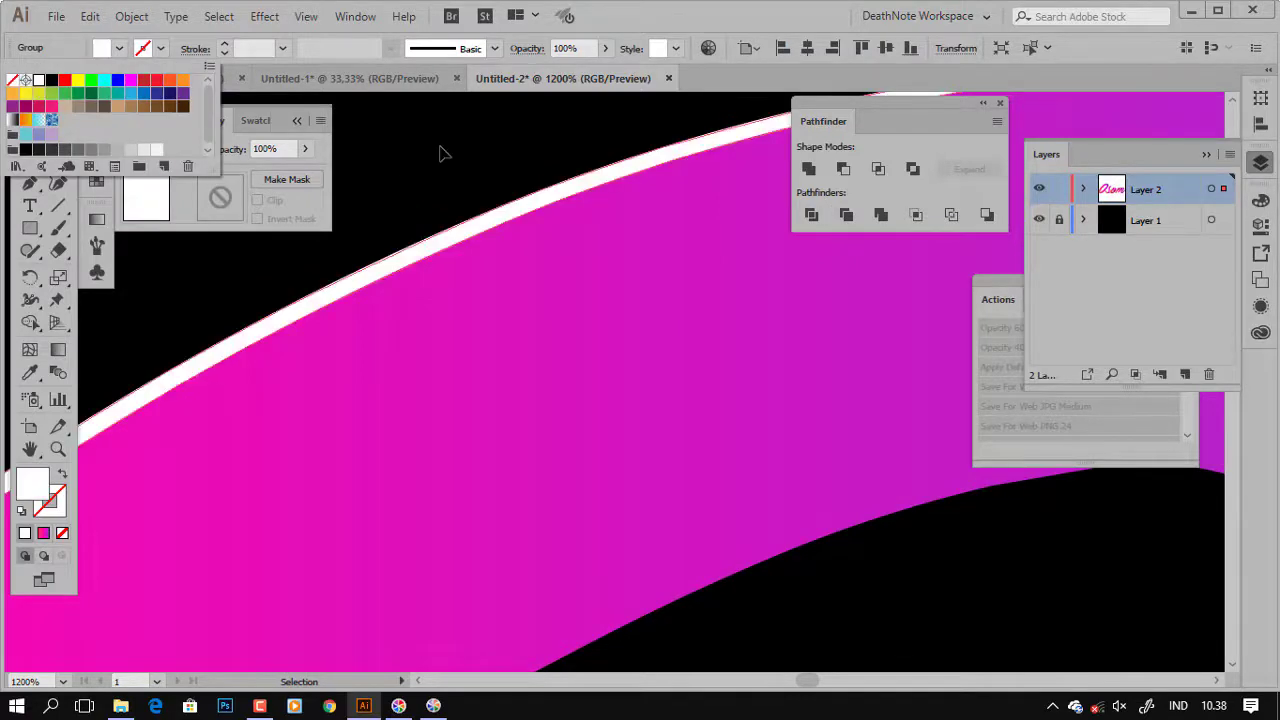
key(Escape)
scroll(508, 217, down, 8)
Review the finished Osom lettering full-screen with panels hidden, zooming and centring the view.
scroll(660, 260, up, 1)
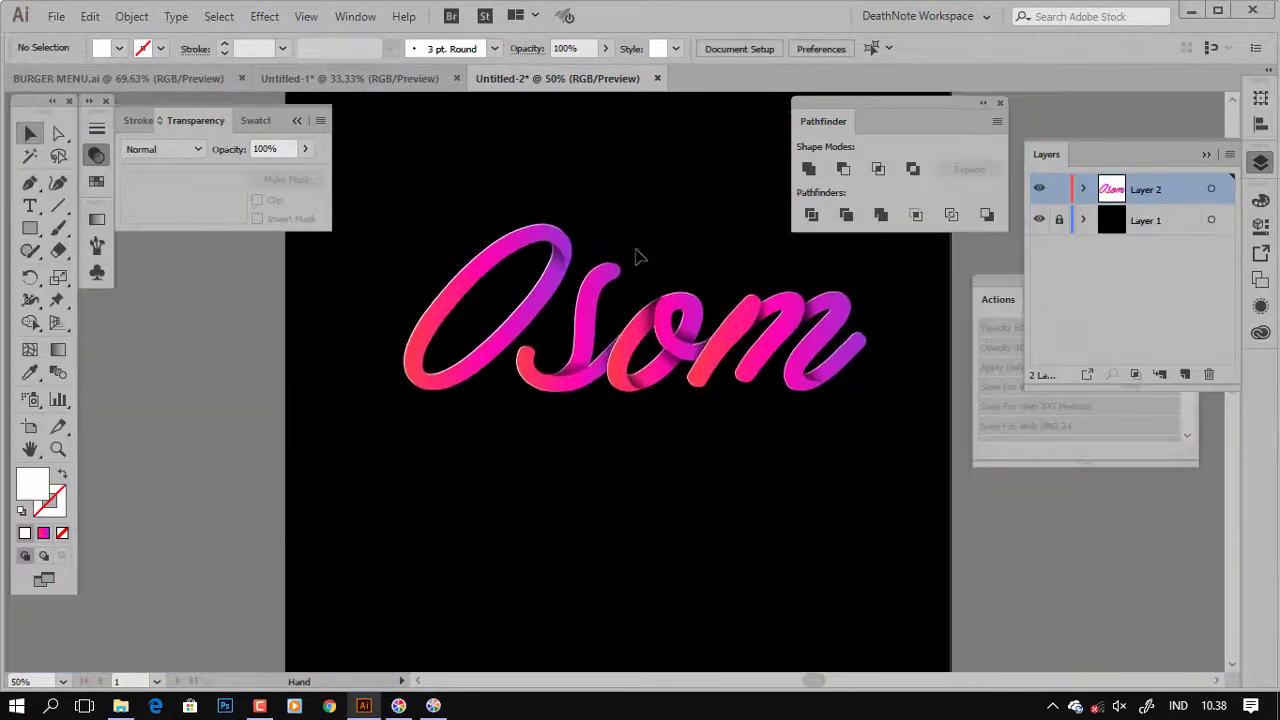
scroll(640, 255, up, 2)
scroll(600, 330, up, 2)
scroll(570, 380, up, 1)
scroll(548, 395, up, 2)
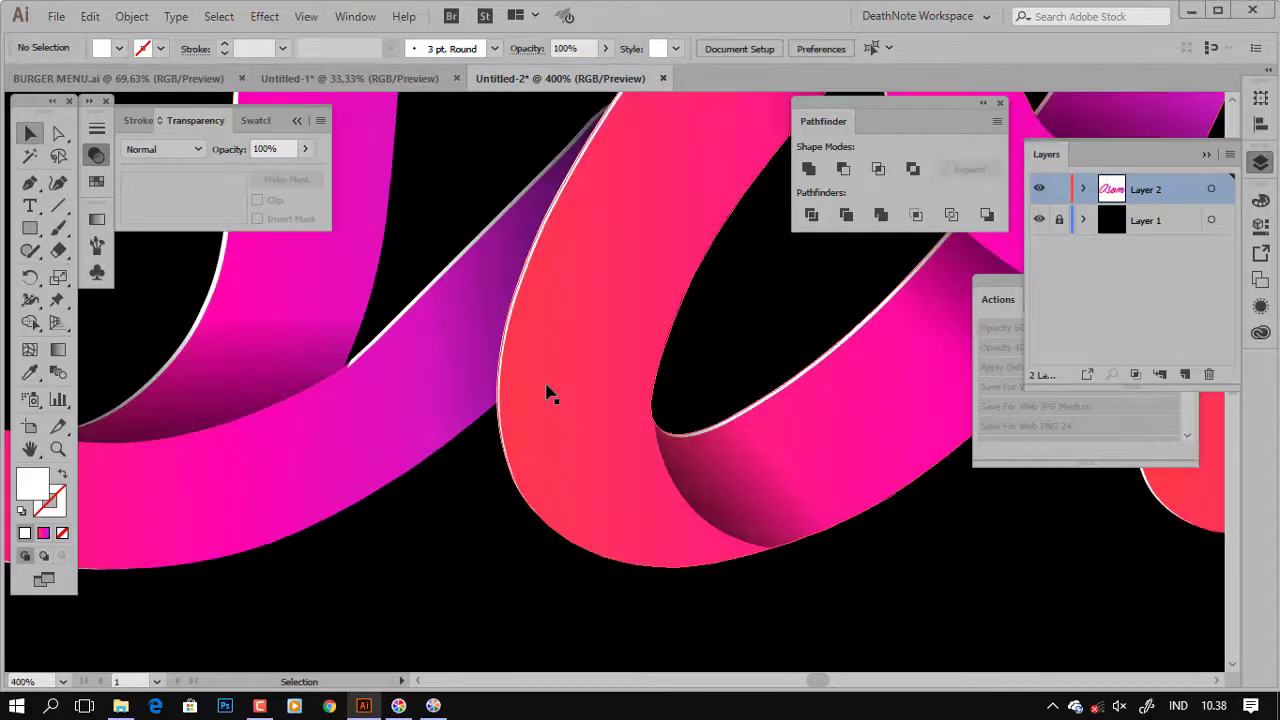
scroll(548, 395, down, 2)
scroll(548, 395, down, 1)
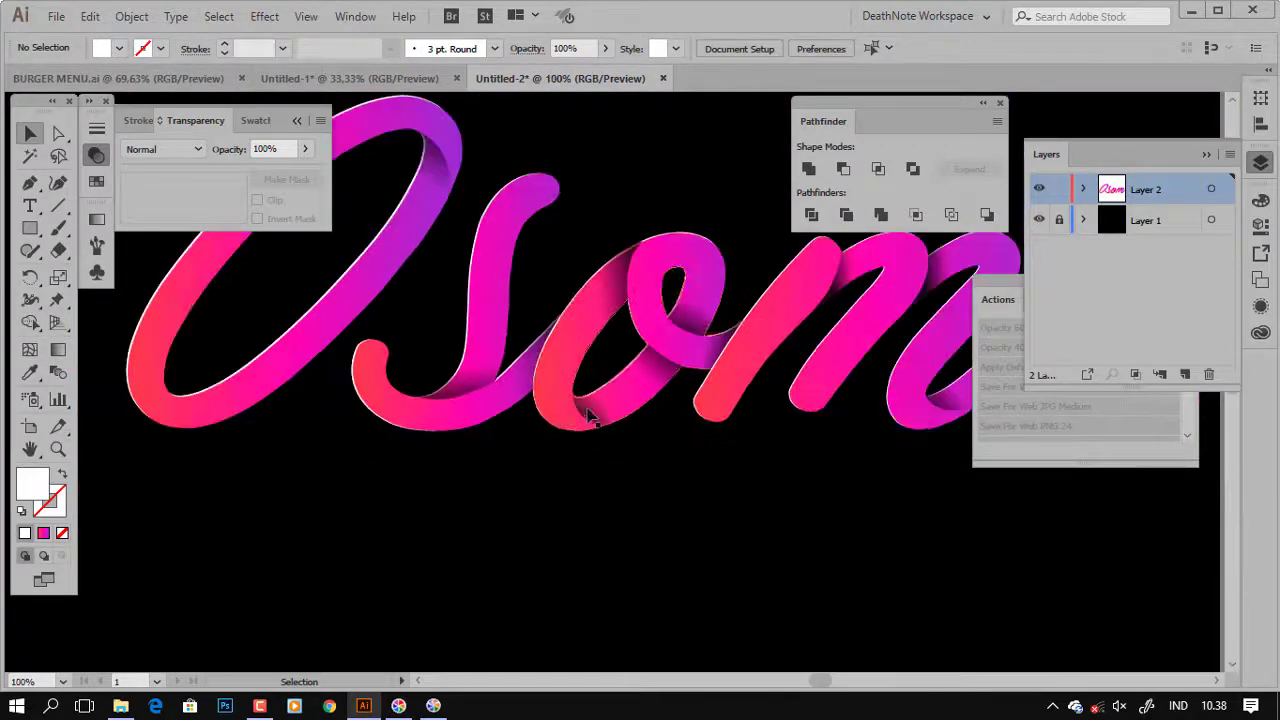
key(Tab)
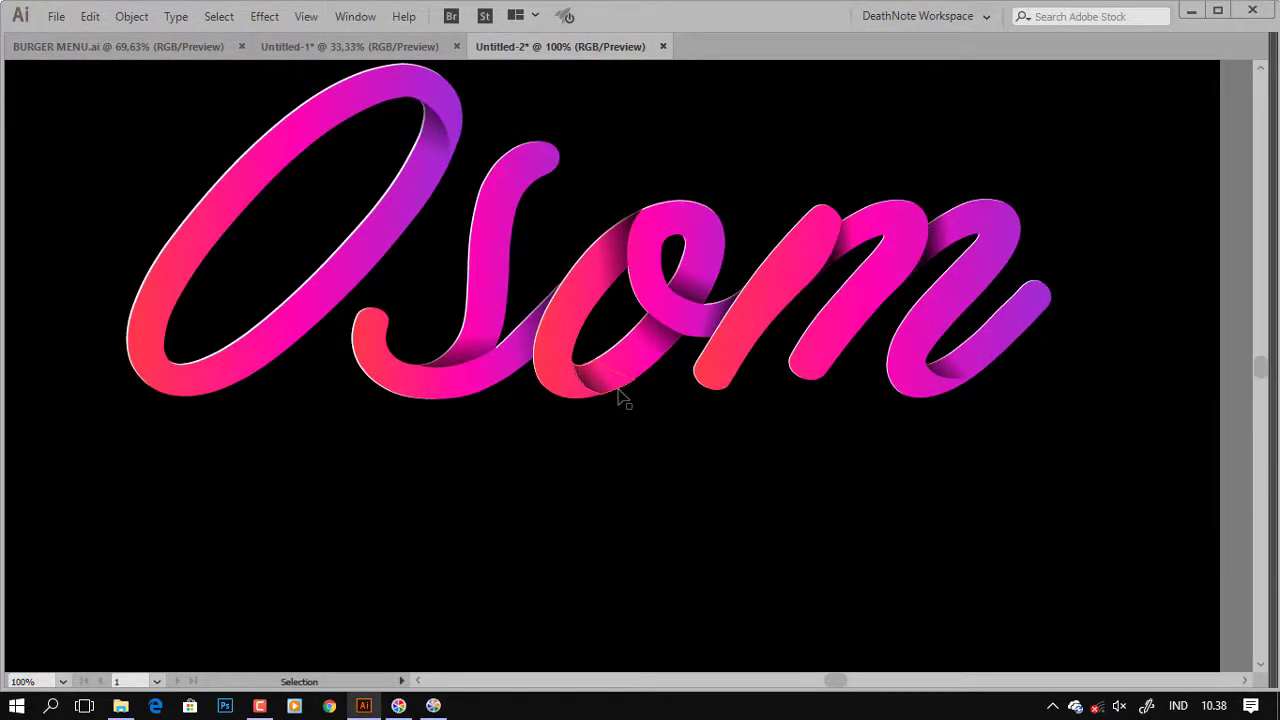
scroll(617, 397, down, 1)
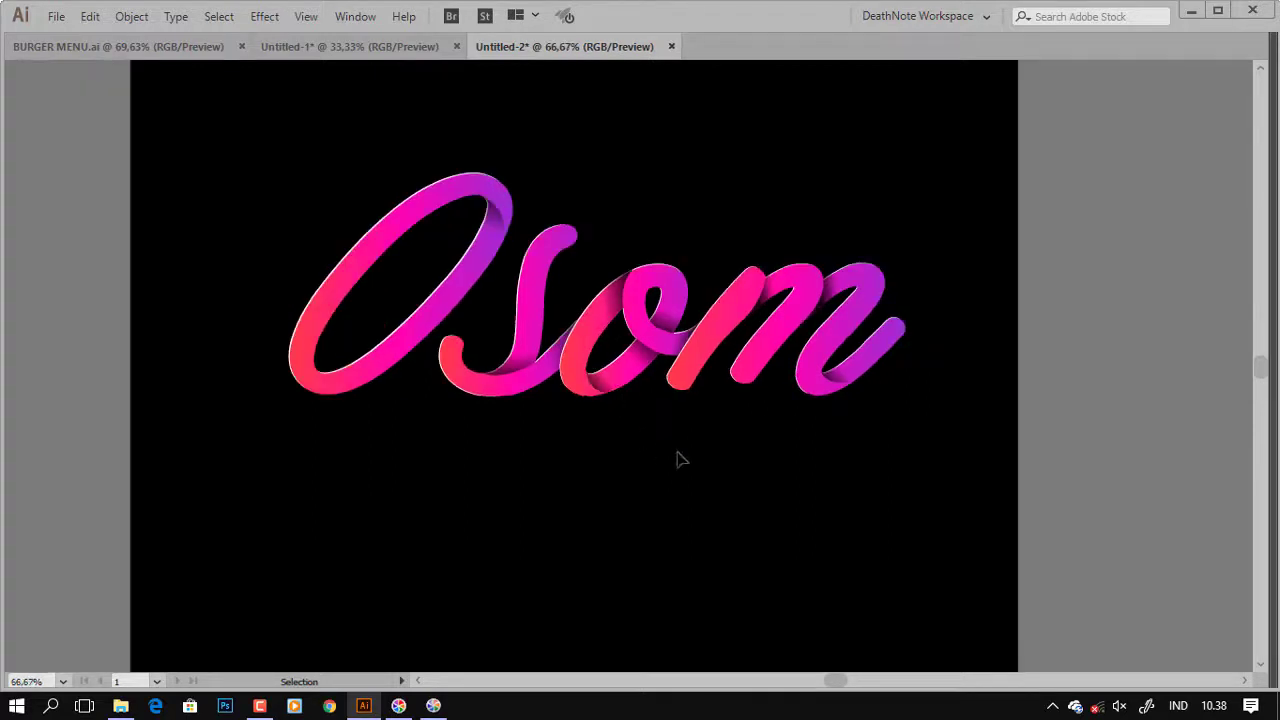
drag(714, 194, 694, 286)
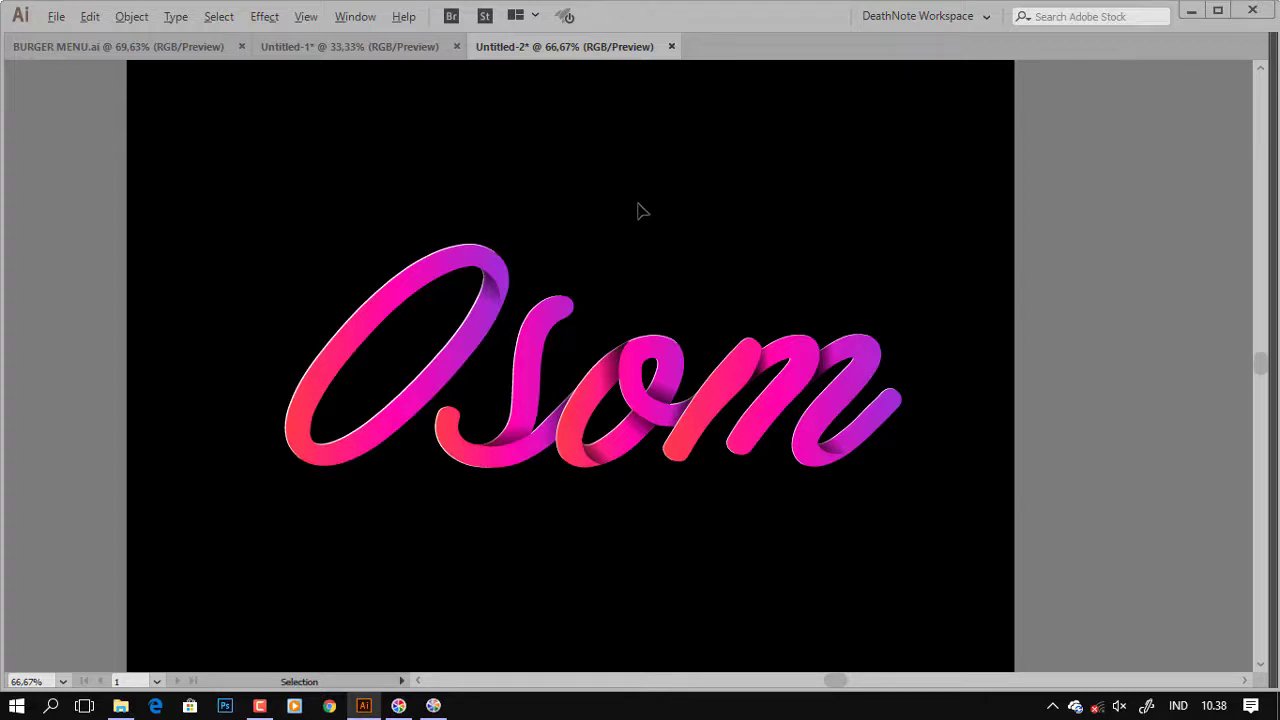
Bring the panels back and select the black background rectangle.
scroll(637, 209, down, 1)
drag(704, 191, 714, 199)
scroll(714, 203, down, 1)
scroll(708, 220, up, 1)
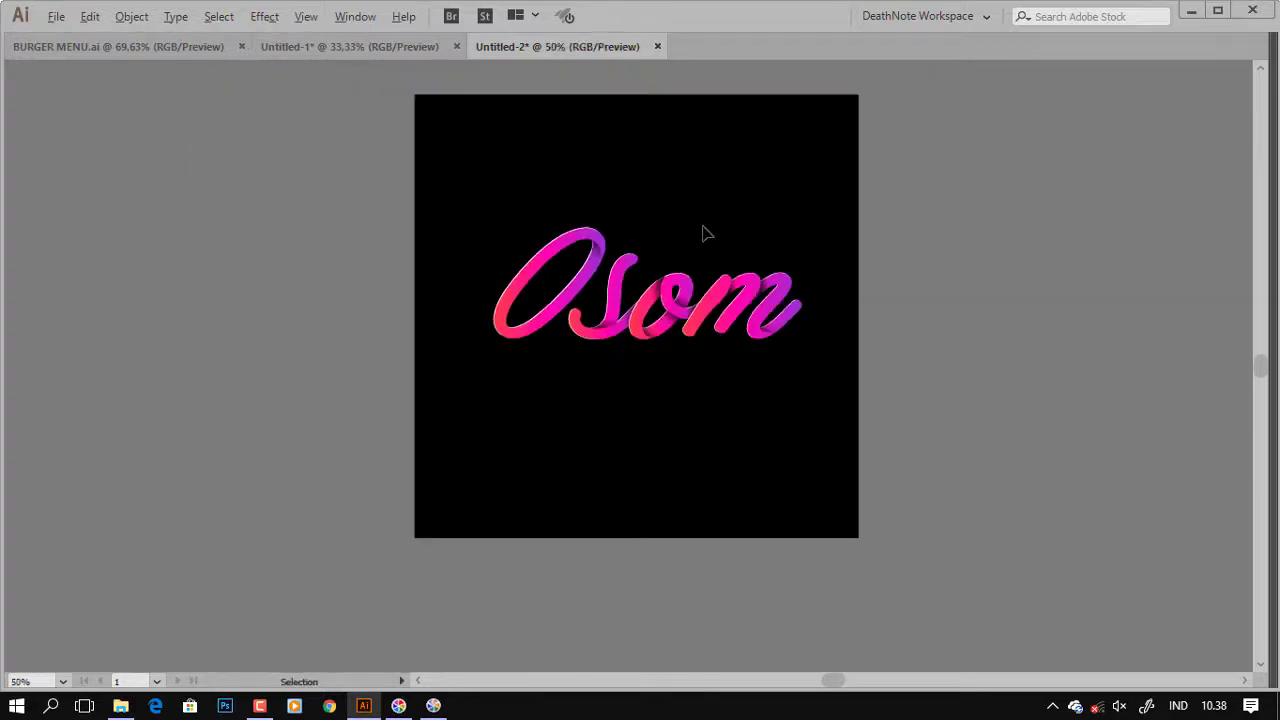
scroll(707, 230, up, 1)
scroll(711, 228, down, 1)
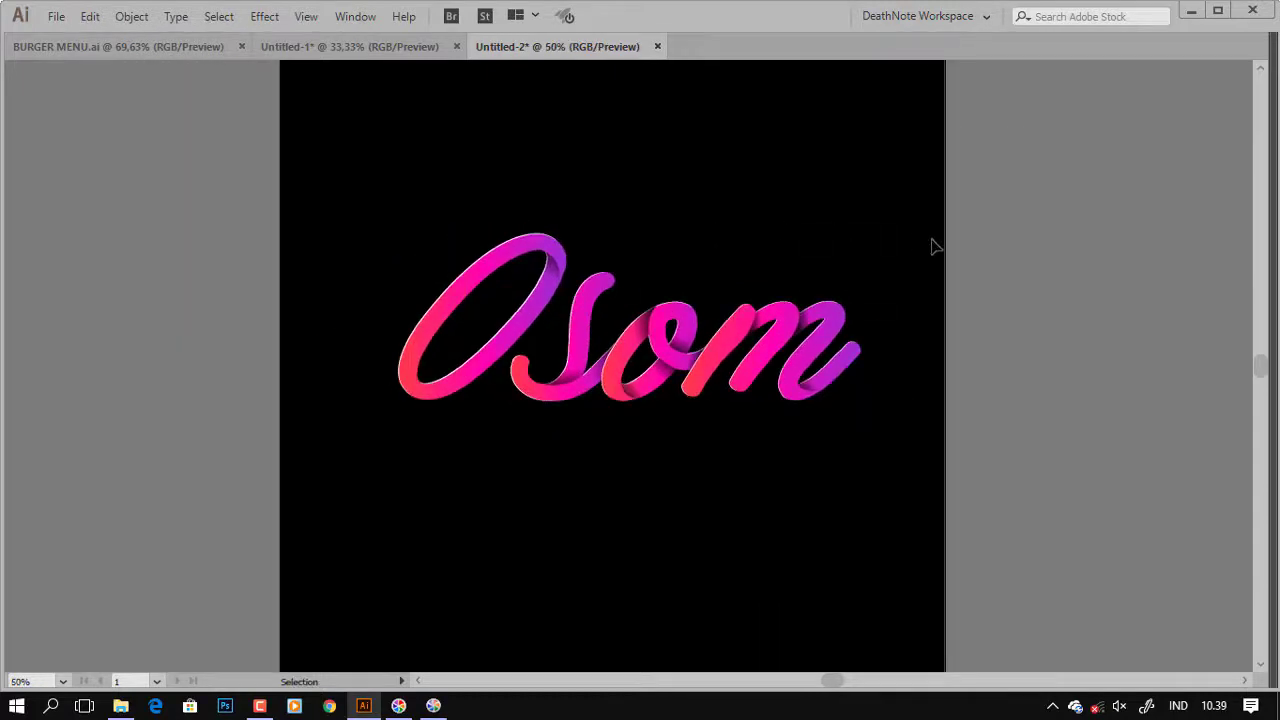
key(Tab)
click(703, 257)
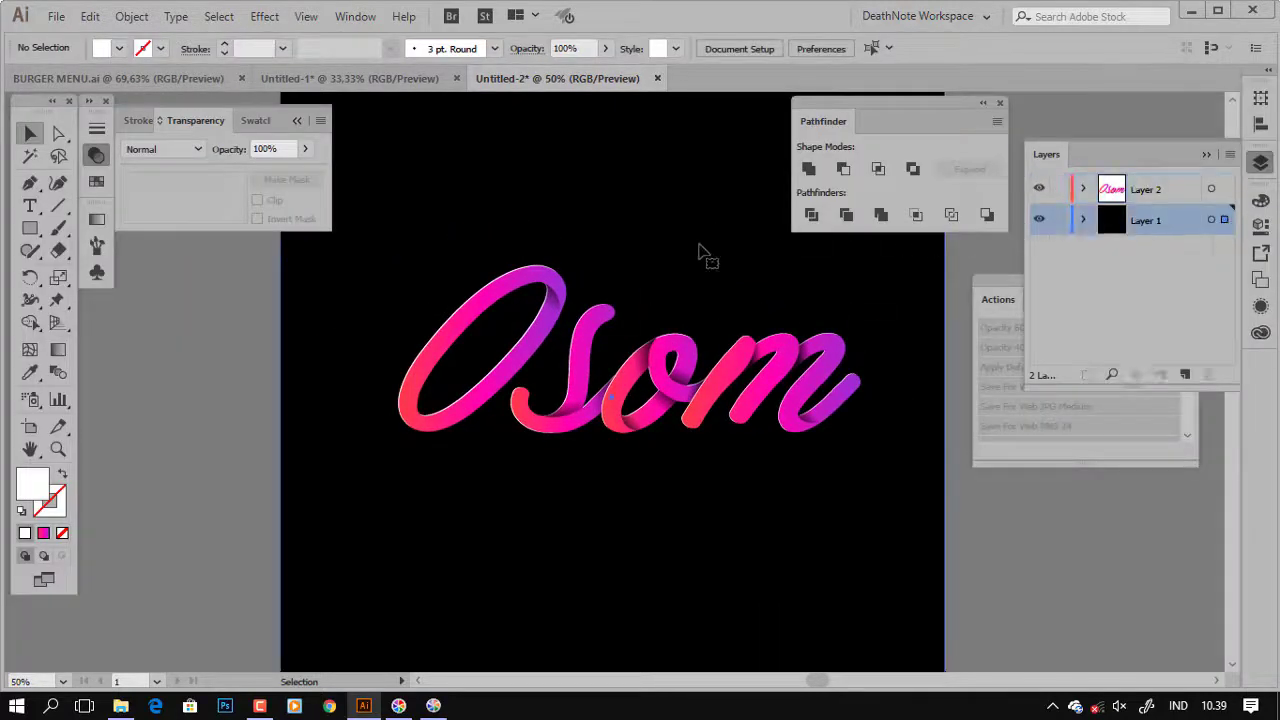
Stretch the black background equally on both sides, then view the lettering at 100%.
key(Tab)
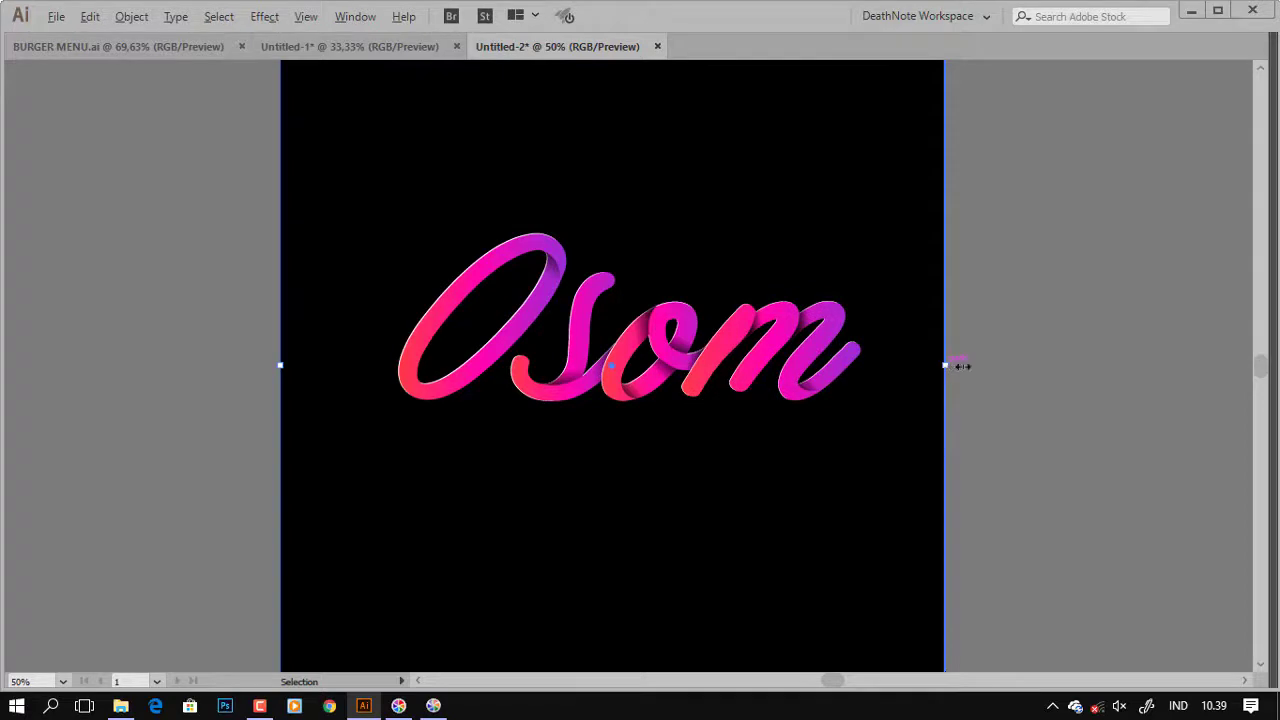
drag(944, 365, 1205, 365)
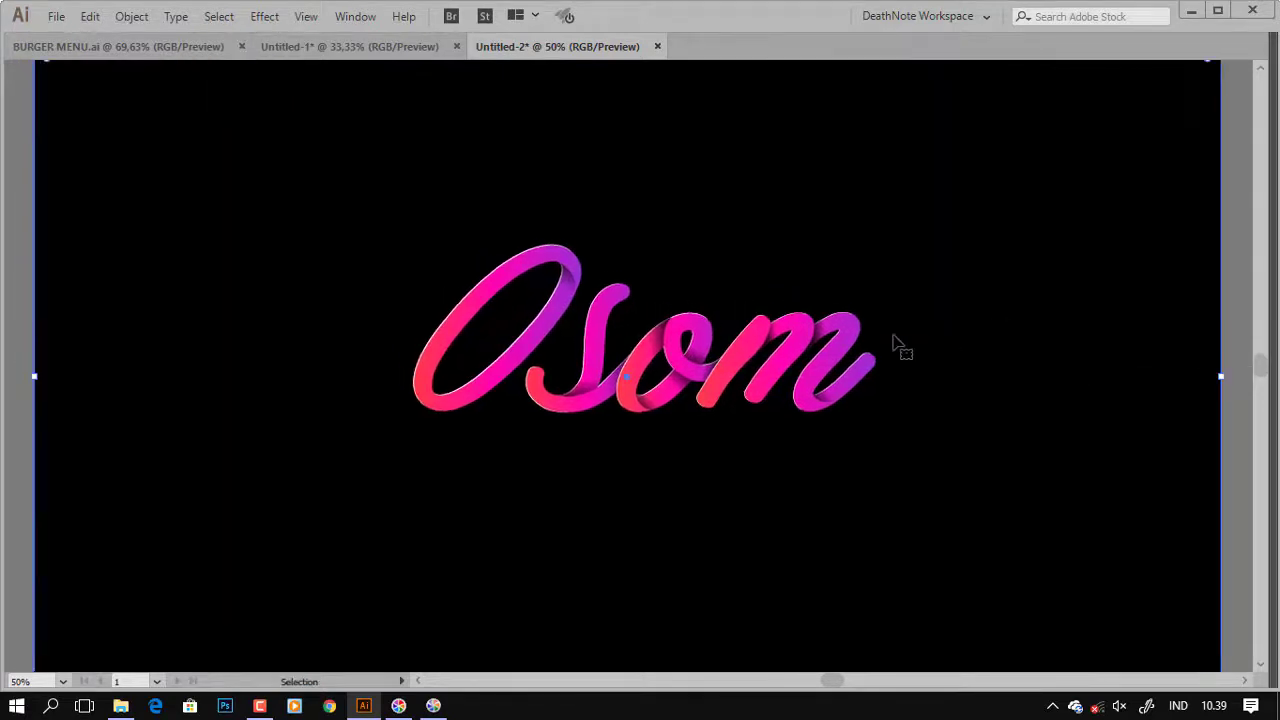
scroll(894, 346, up, 1)
drag(886, 329, 942, 328)
key(ctrl+1)
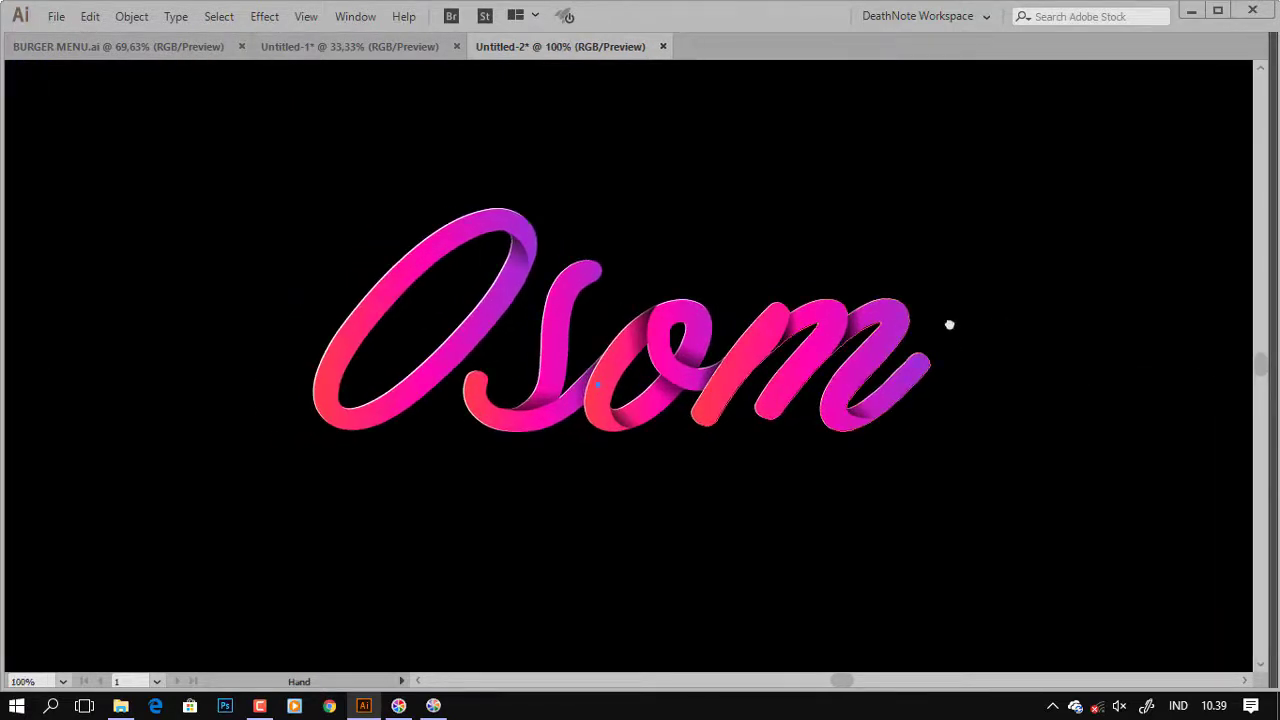
drag(1089, 320, 1109, 317)
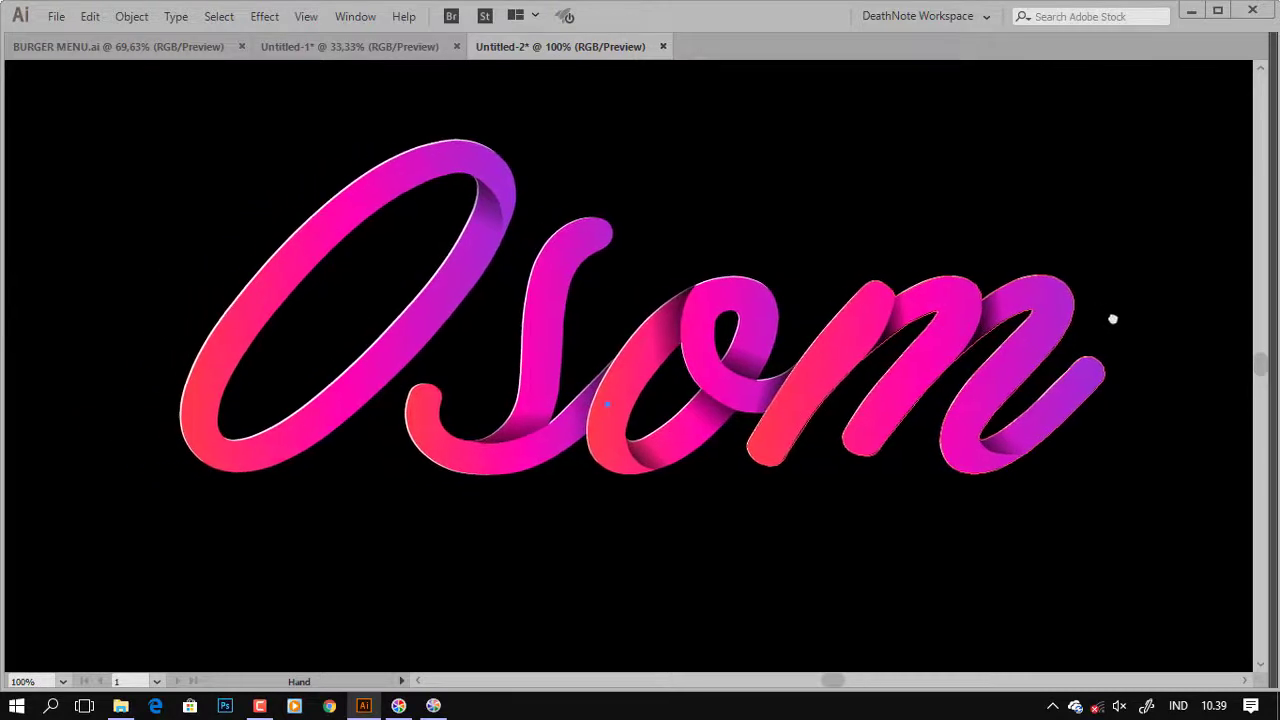